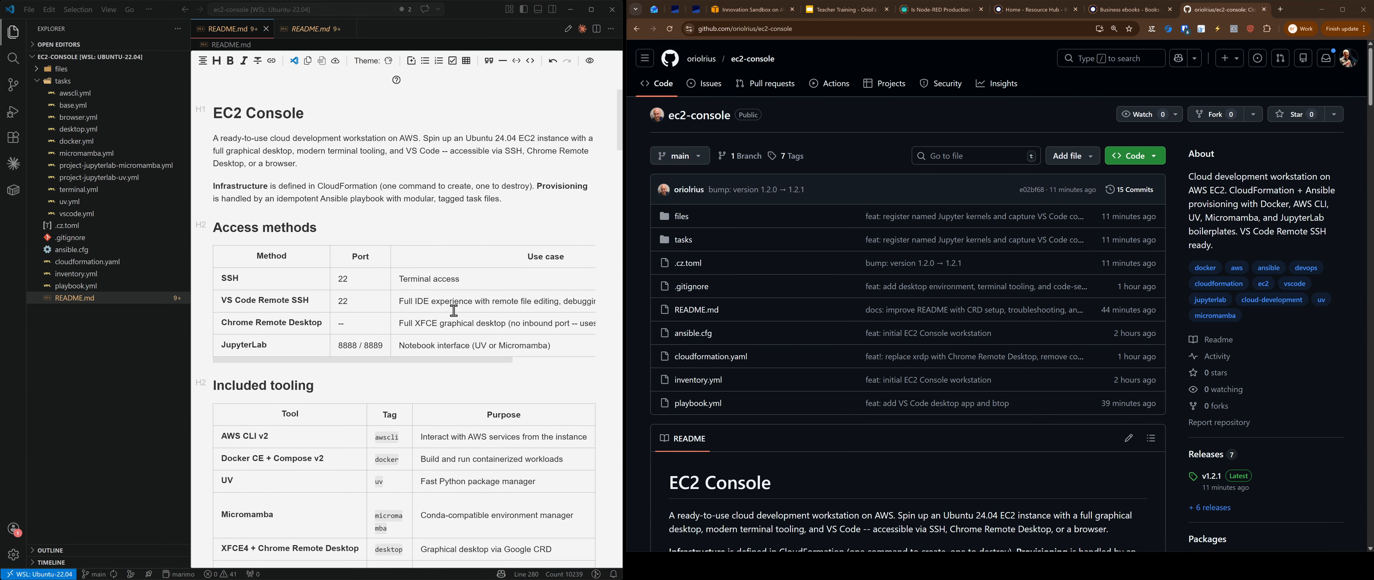
Step: Check the AllowedValues instance types in cloudformation.yaml, then select the Instance types heading in README.md
scroll(422, 331, down, 15)
scroll(422, 331, down, 15)
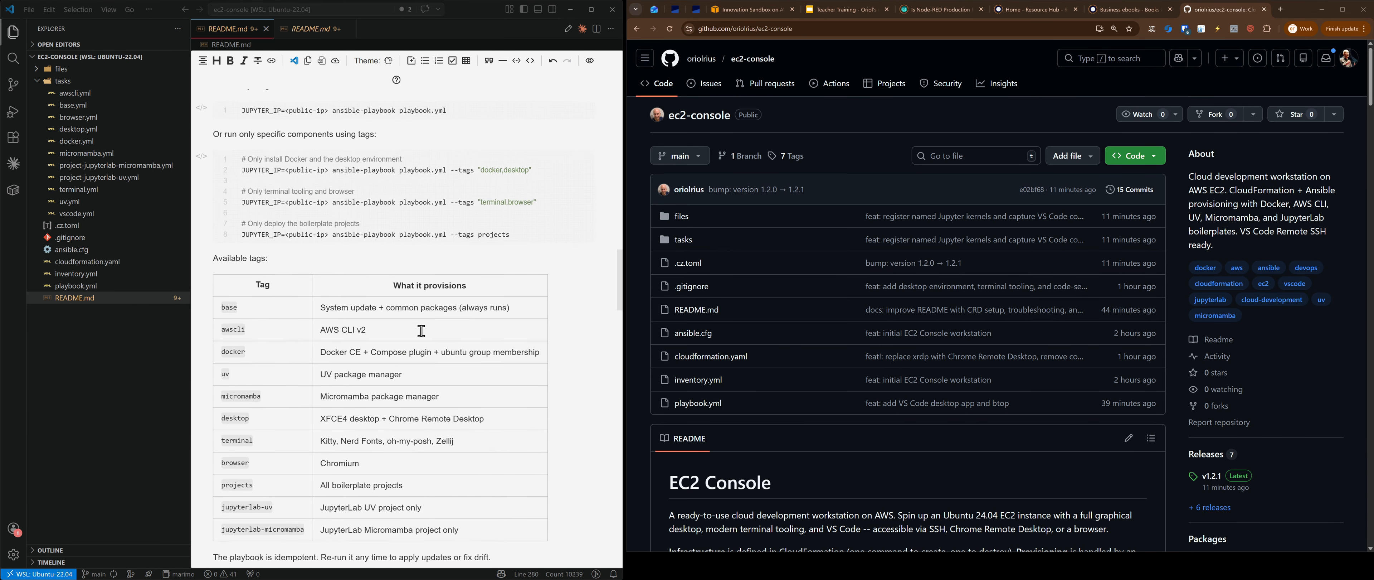
scroll(410, 319, down, 10)
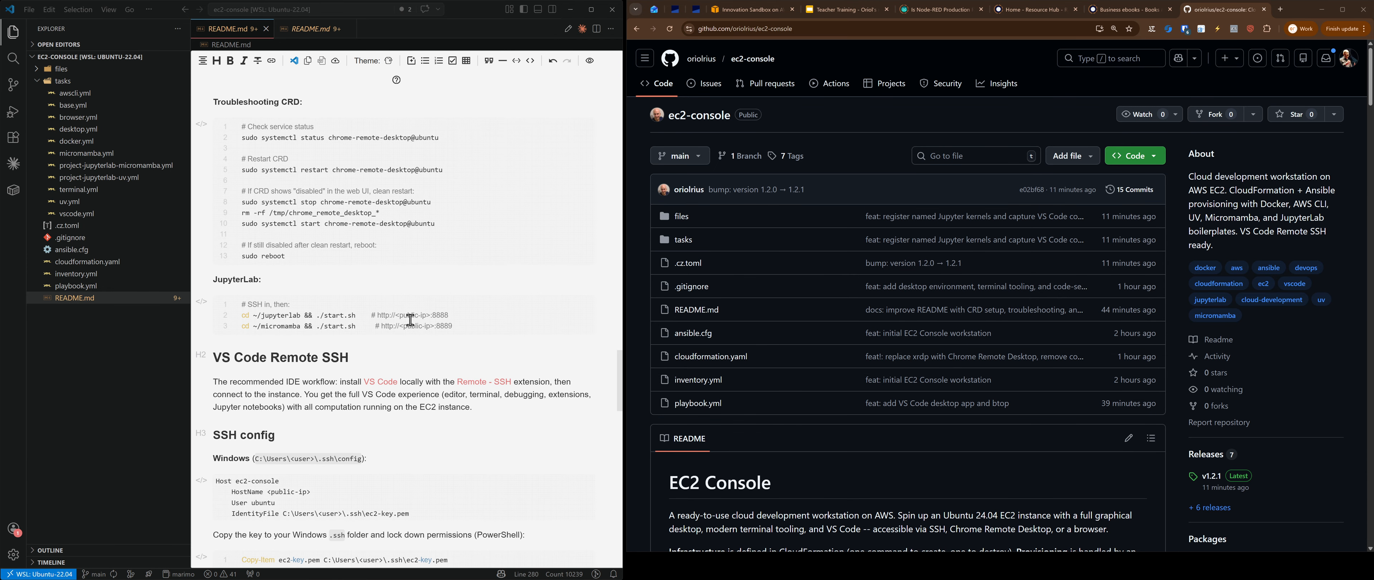
scroll(410, 320, down, 15)
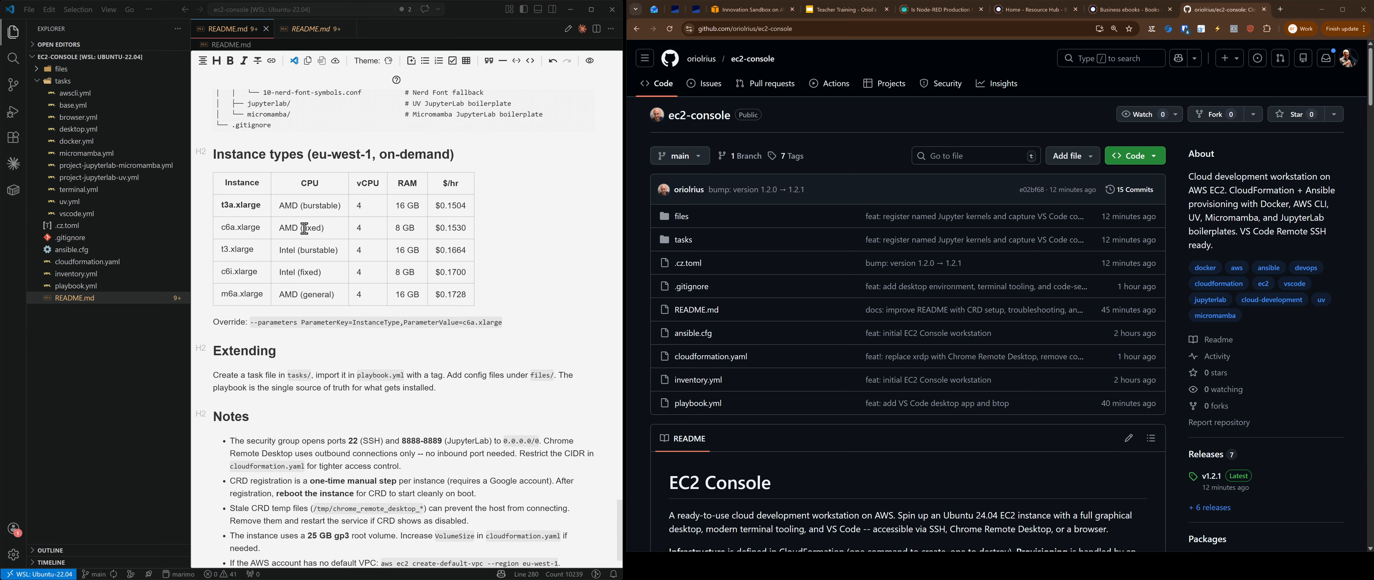
click(64, 261)
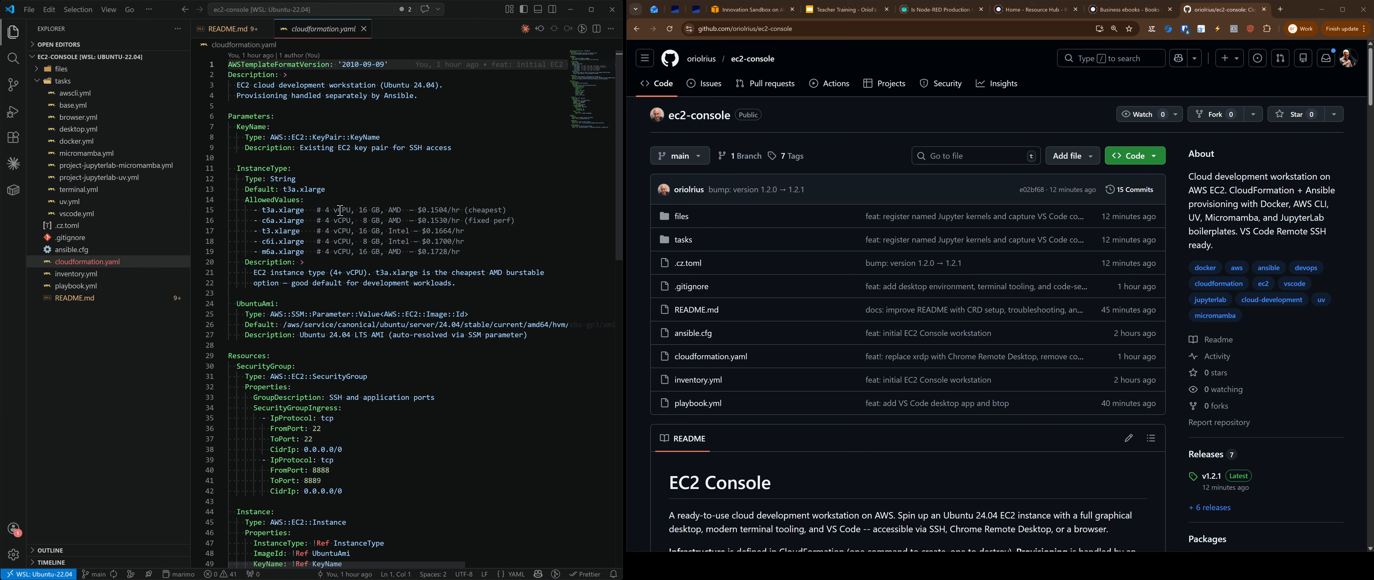
click(241, 33)
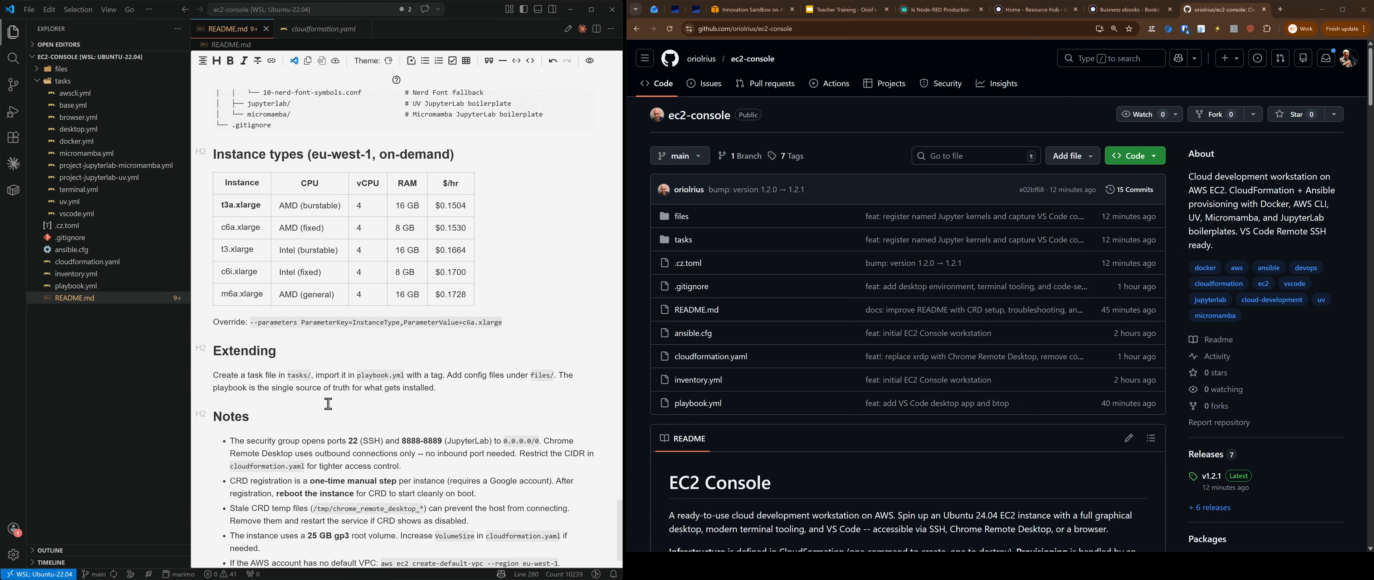
drag(318, 153, 373, 153)
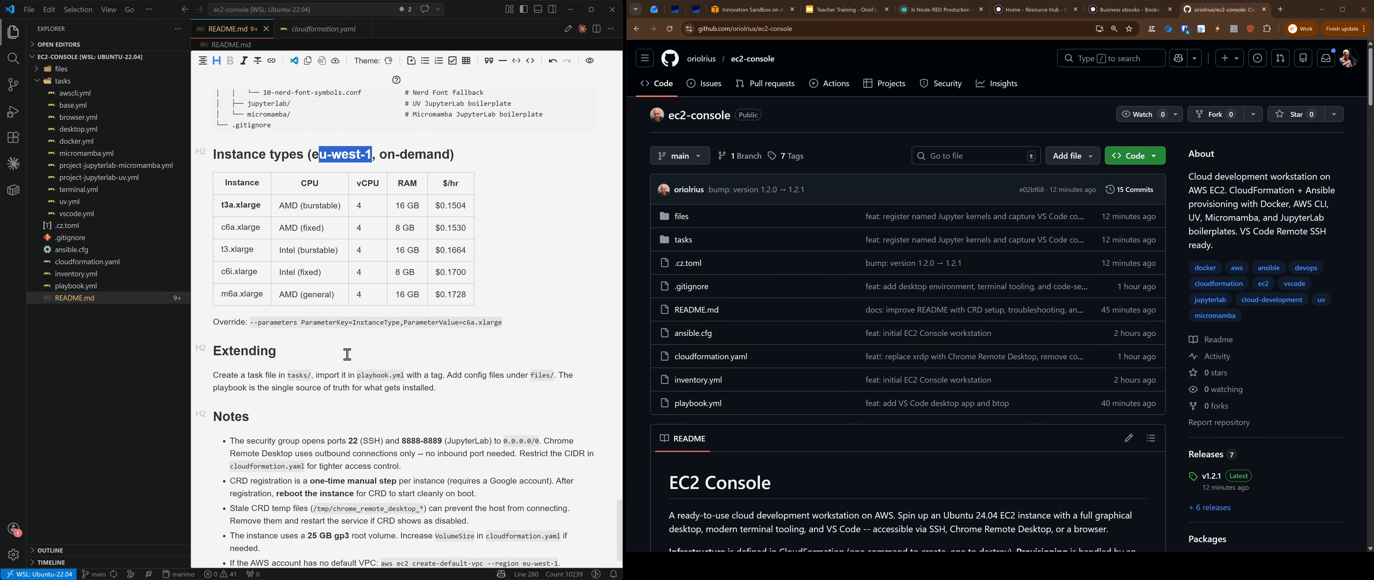
Step: Scroll the README preview to the Included tooling table and hide the Explorer sidebar
scroll(347, 354, up, 20)
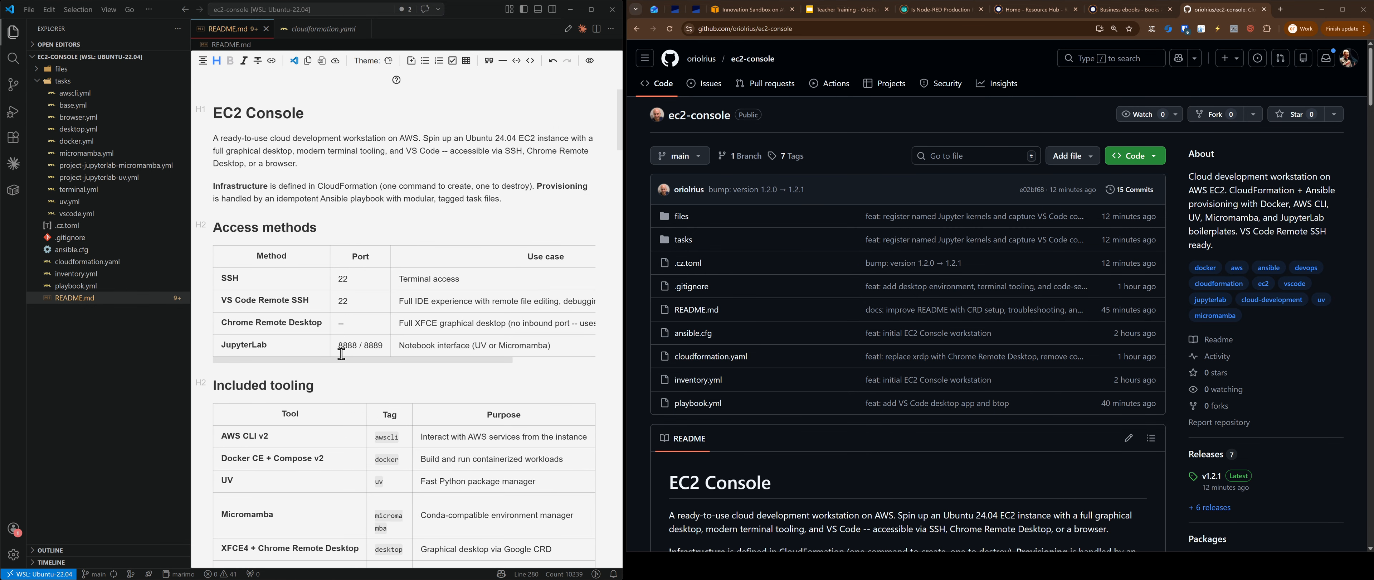
scroll(341, 354, down, 1)
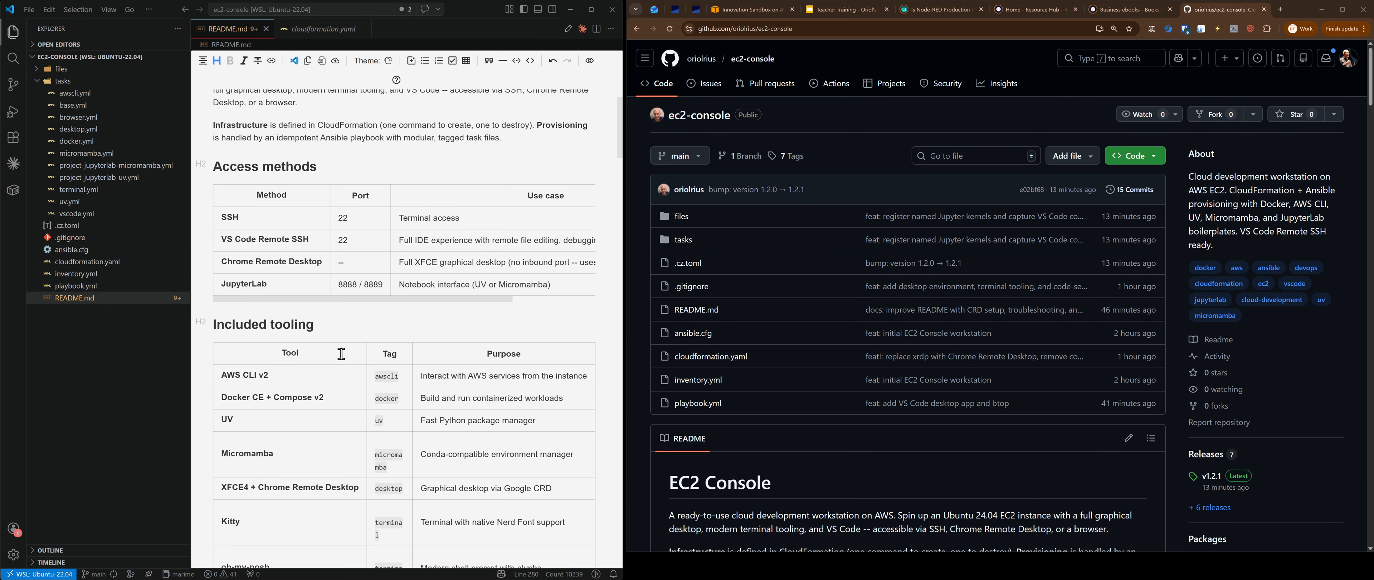
scroll(341, 354, down, 3)
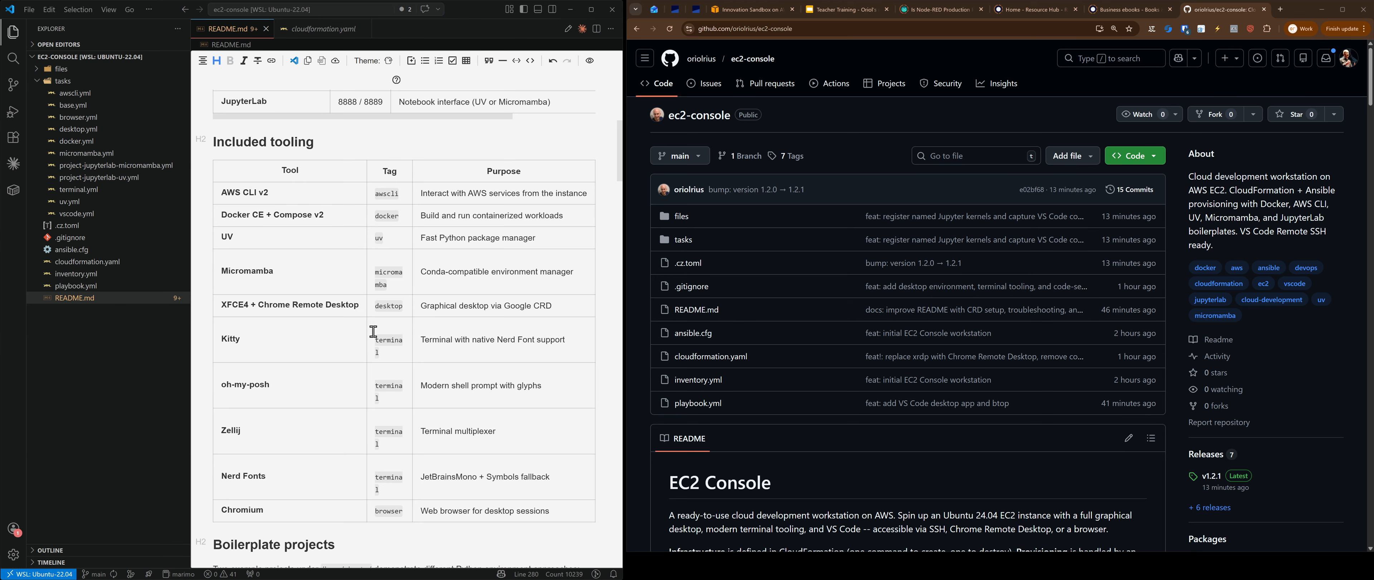
click(14, 32)
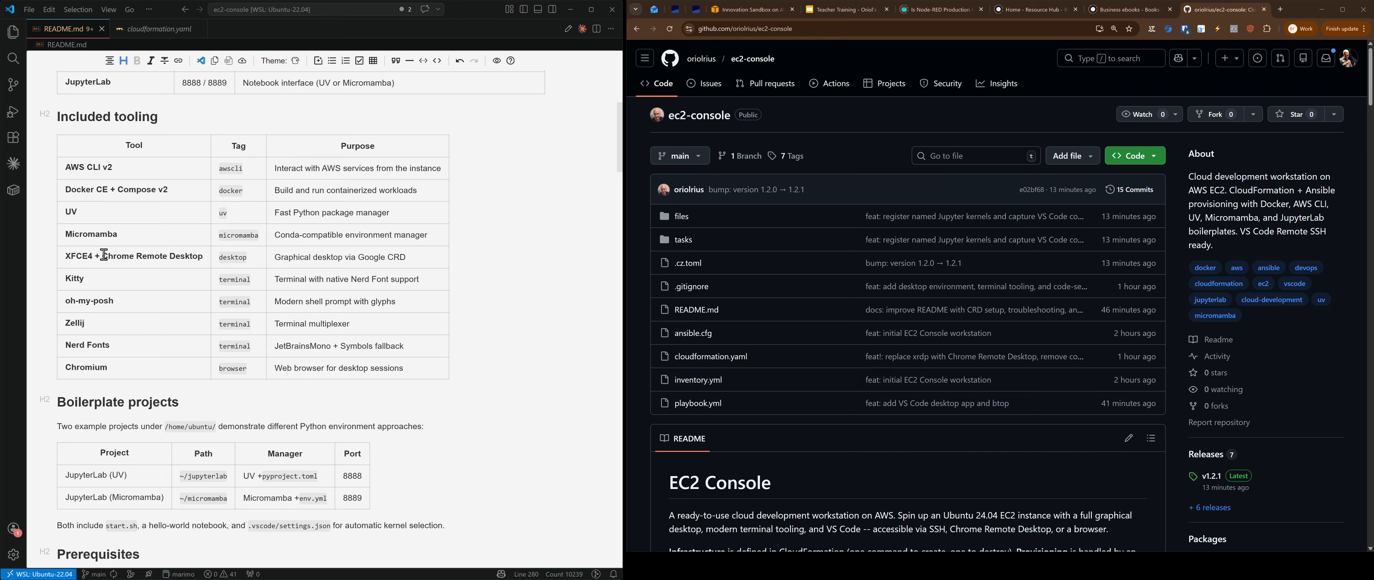
Step: Select the Chrome Remote Desktop, oh-my-posh, Zellij and Nerd Fonts entries in the tooling table
drag(104, 255, 204, 252)
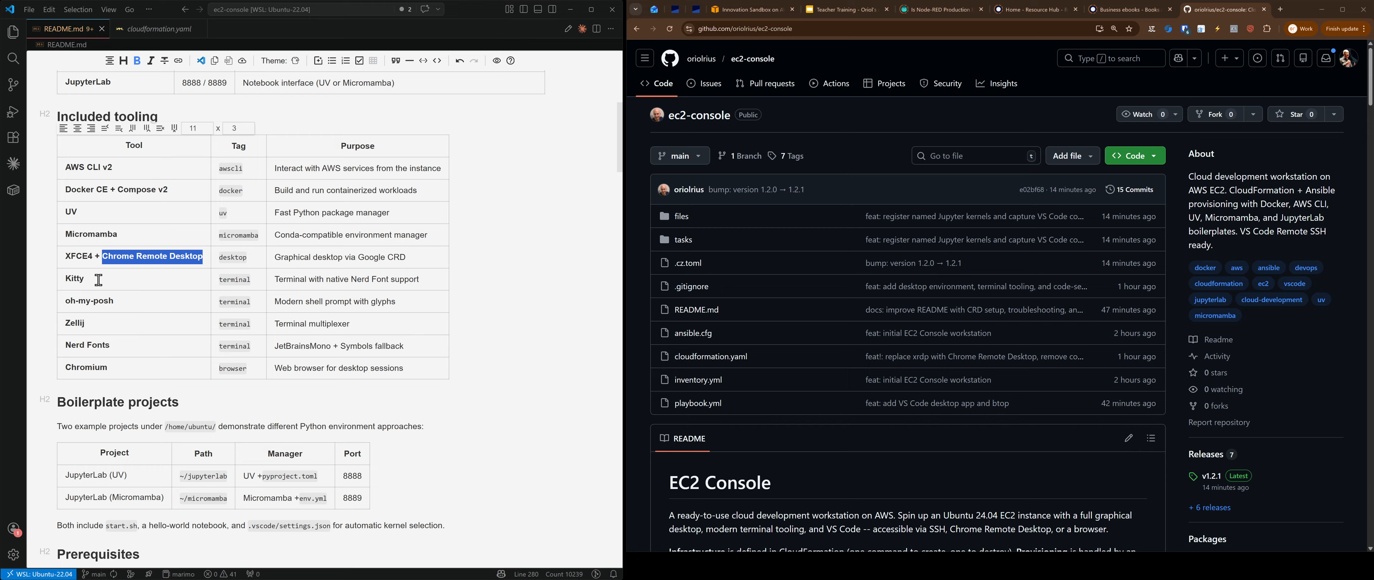
drag(113, 302, 59, 293)
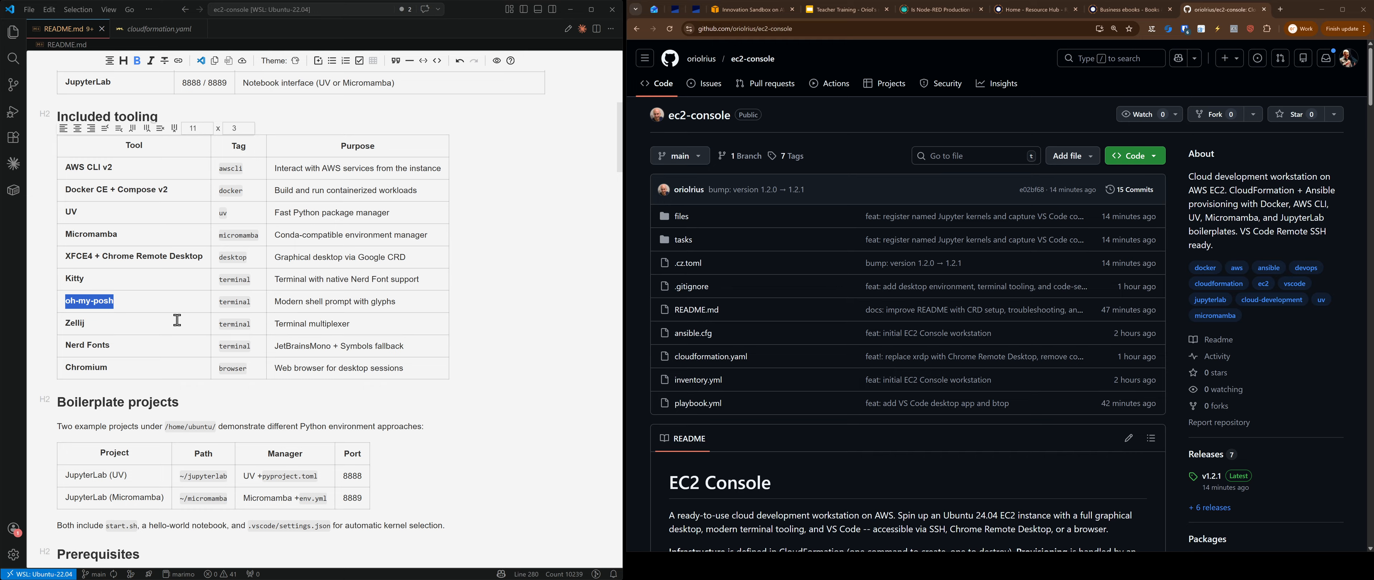
drag(109, 322, 54, 320)
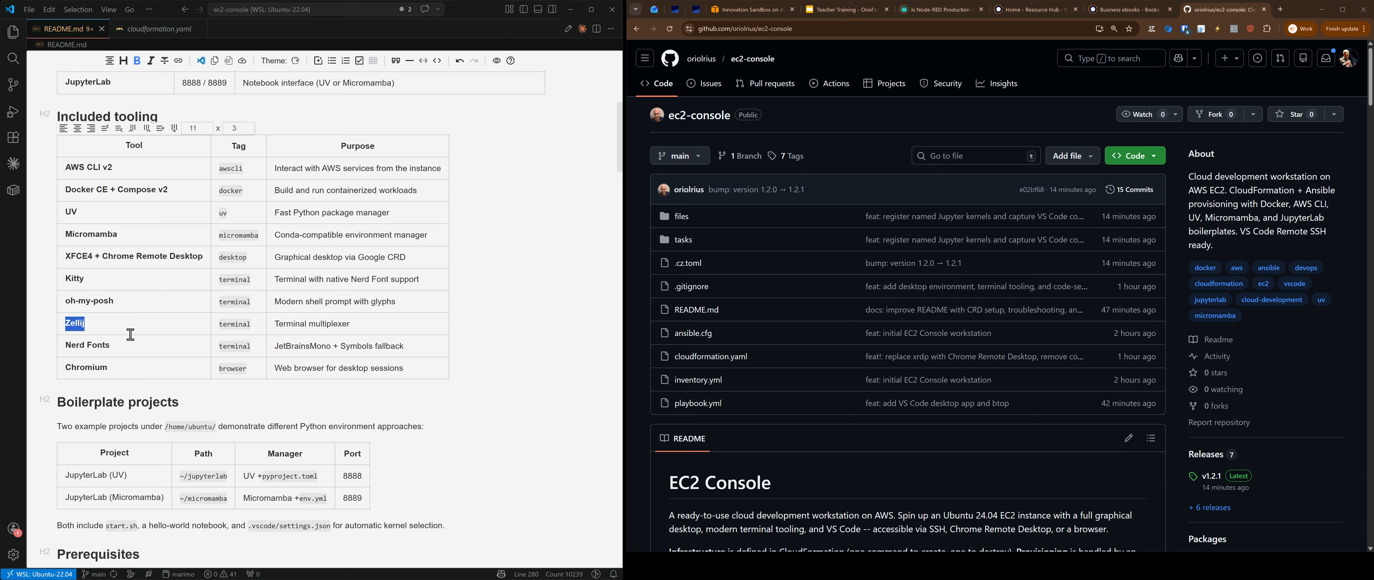
drag(121, 342, 58, 345)
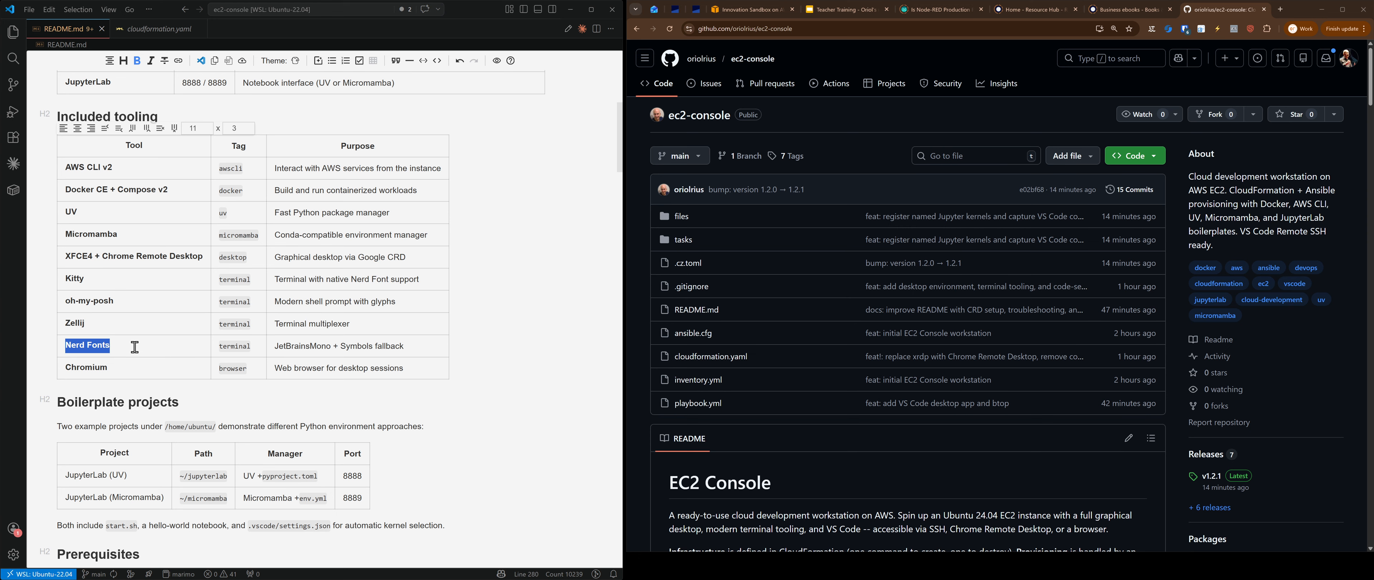
Step: Append ' (also Google Chrome available)' after Chromium in the table's last row
click(102, 366)
double_click(102, 366)
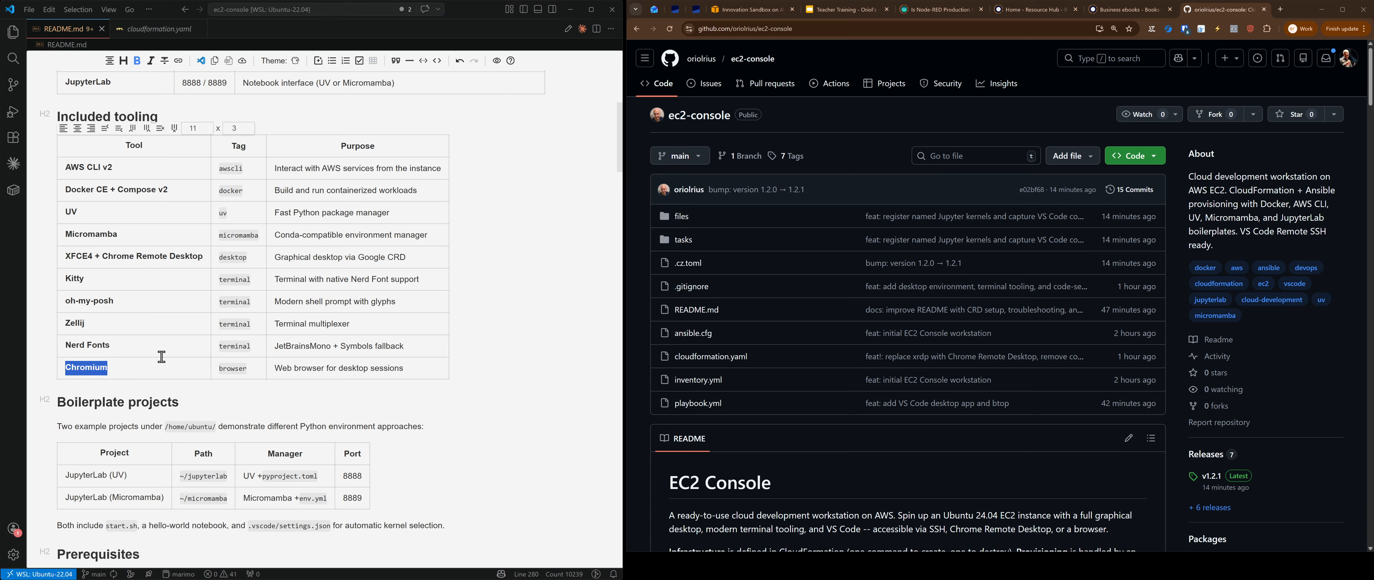
click(121, 371)
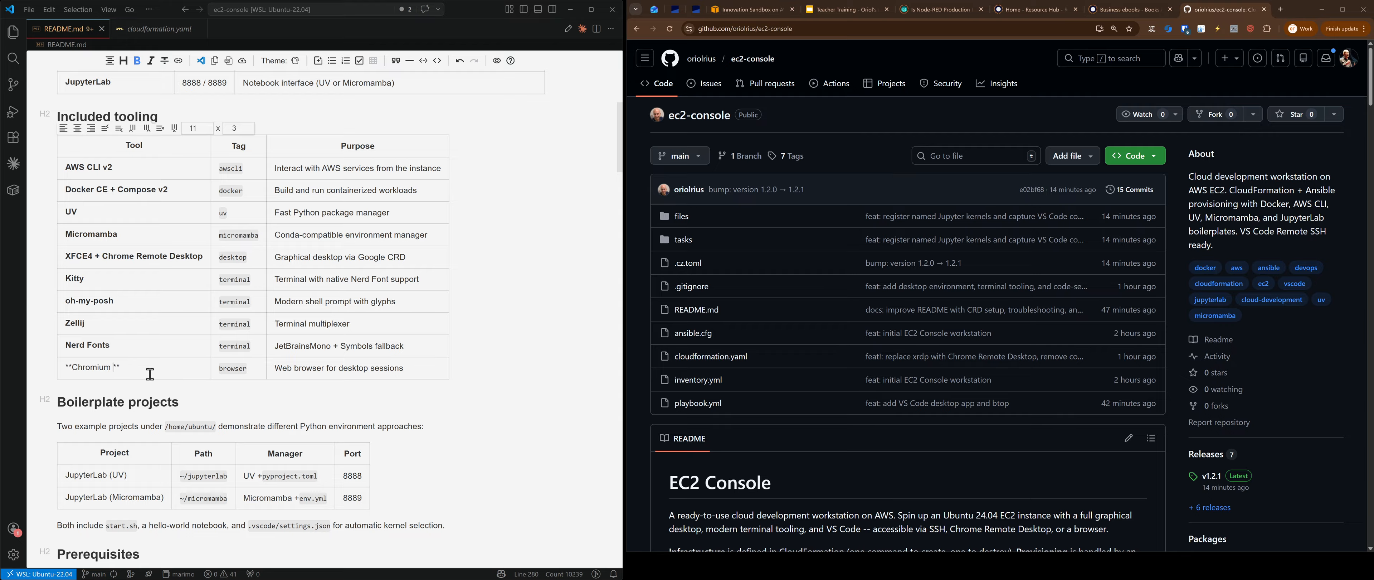
text((also Google Chrome ava)
text(ilable))
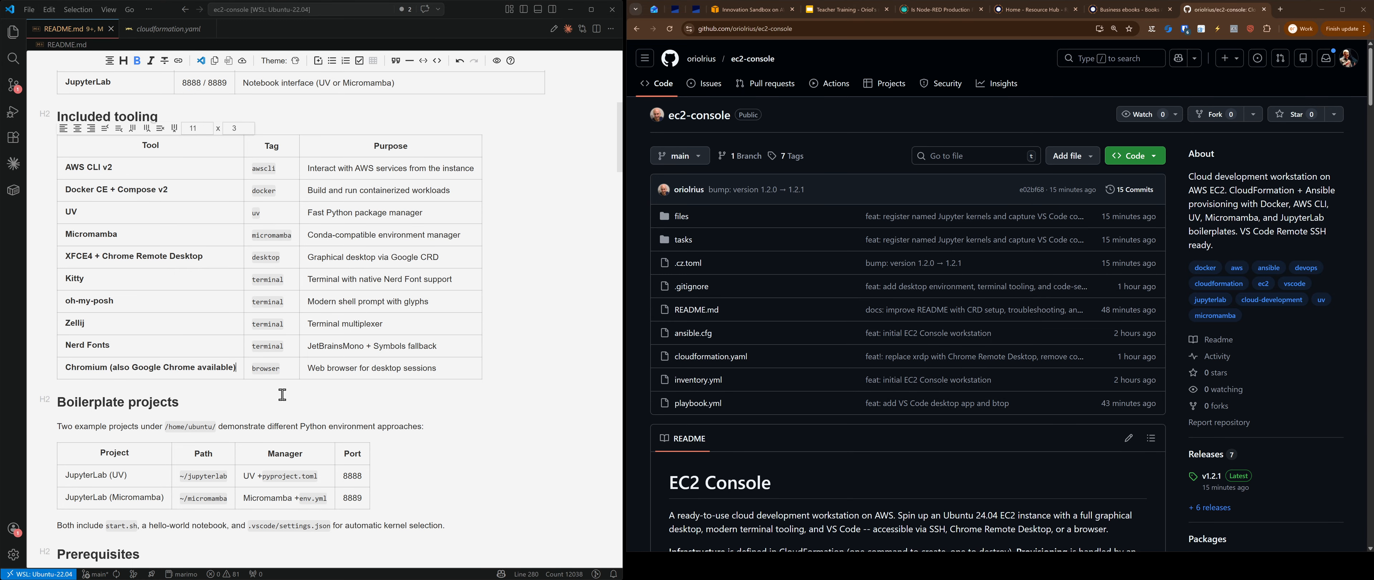
scroll(283, 394, down, 3)
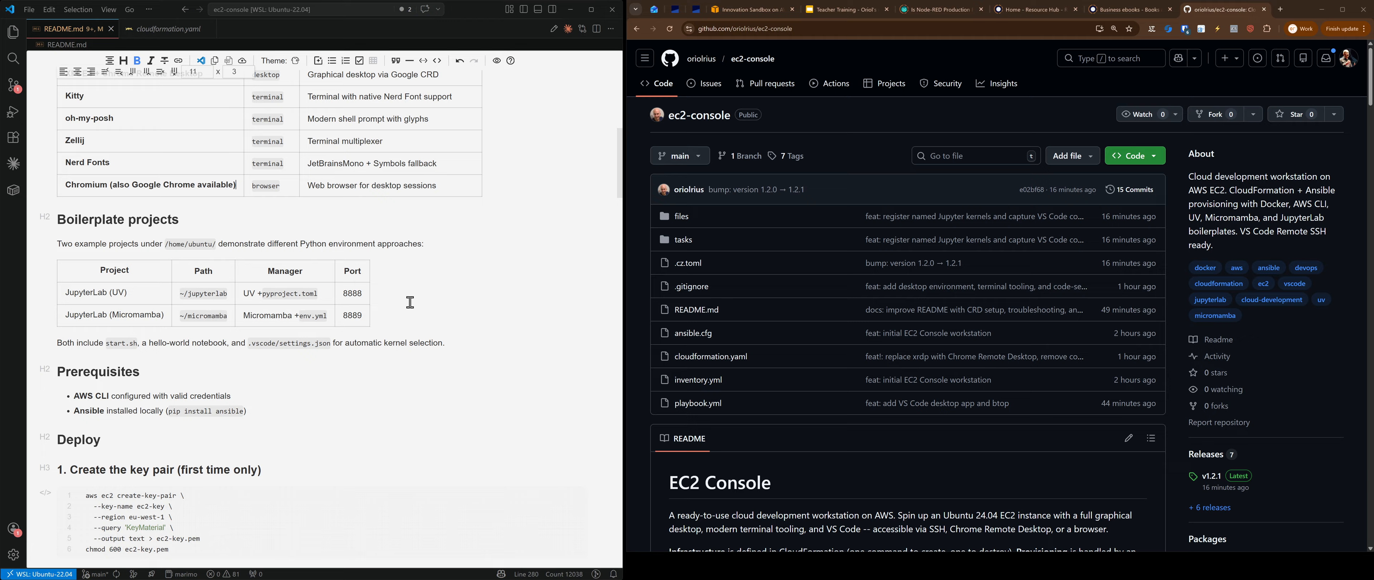
scroll(408, 307, up, 3)
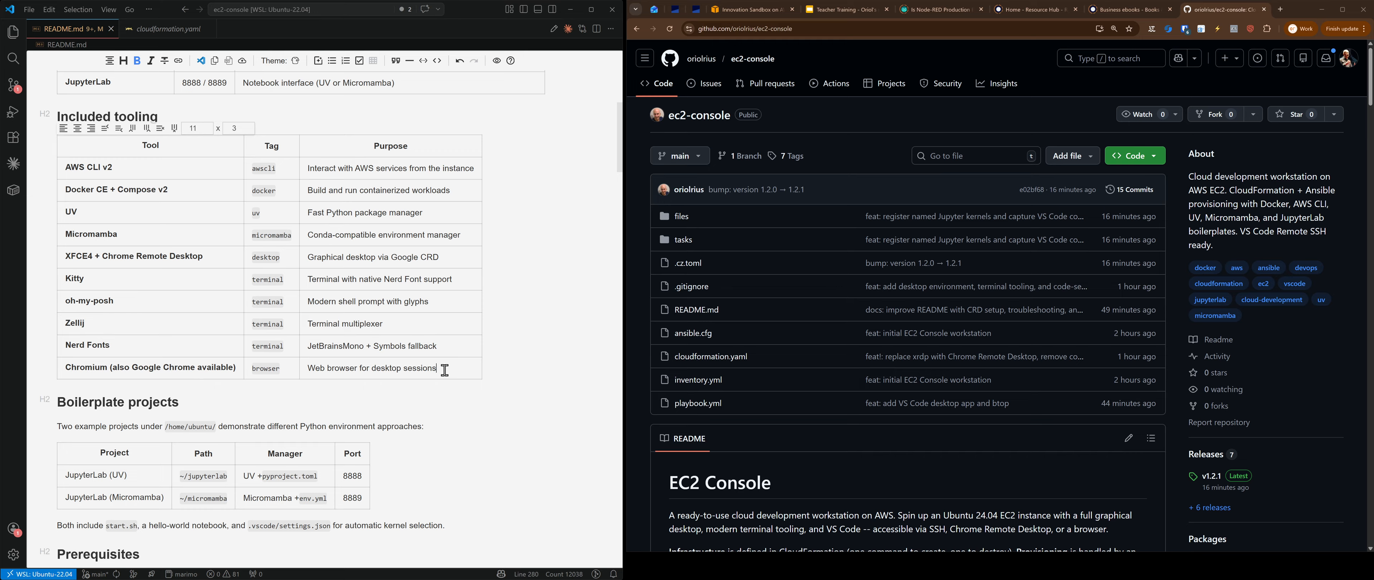
drag(439, 369, 63, 368)
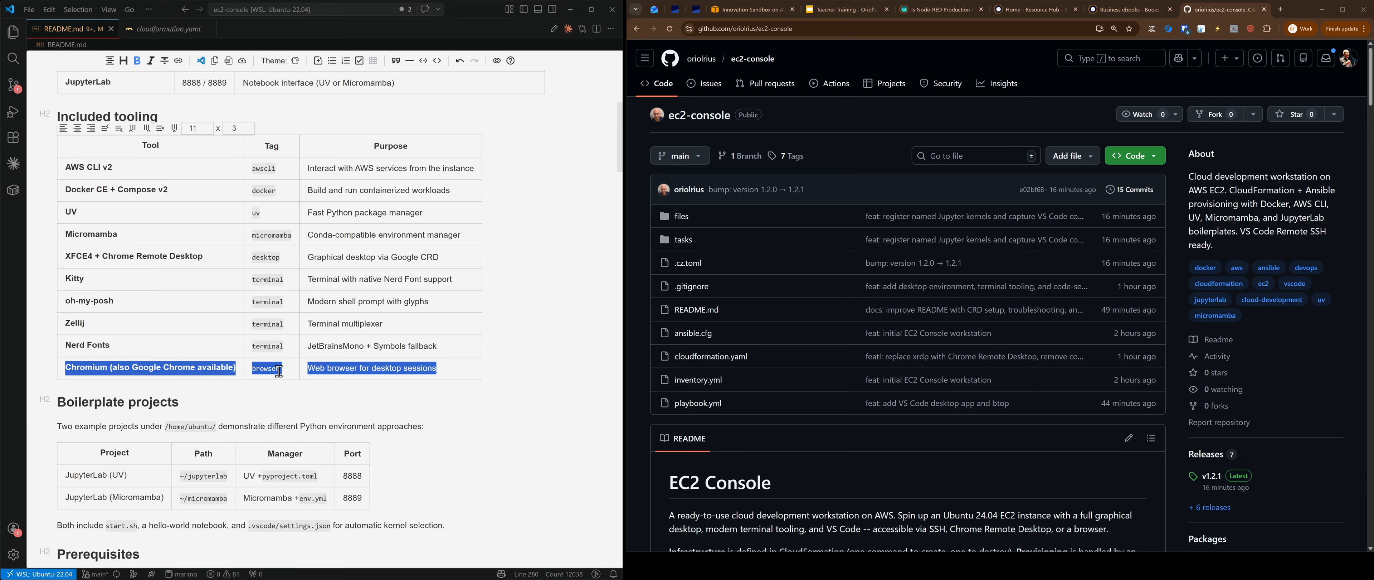
click(199, 128)
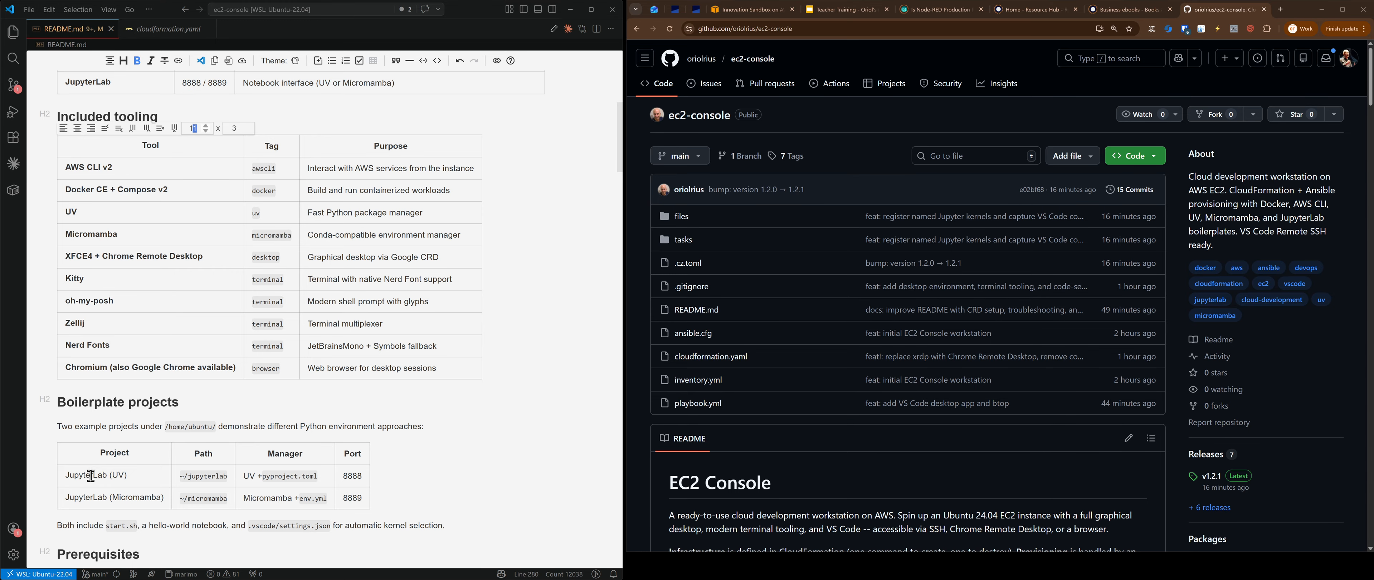
scroll(91, 475, down, 3)
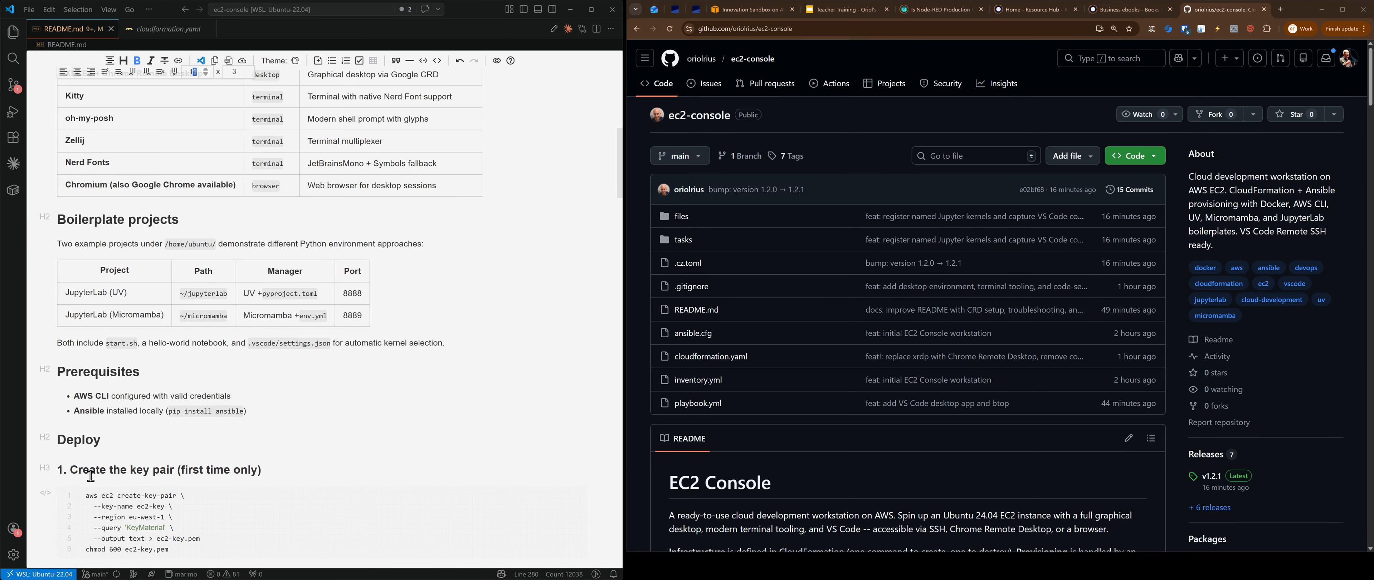
scroll(185, 447, down, 4)
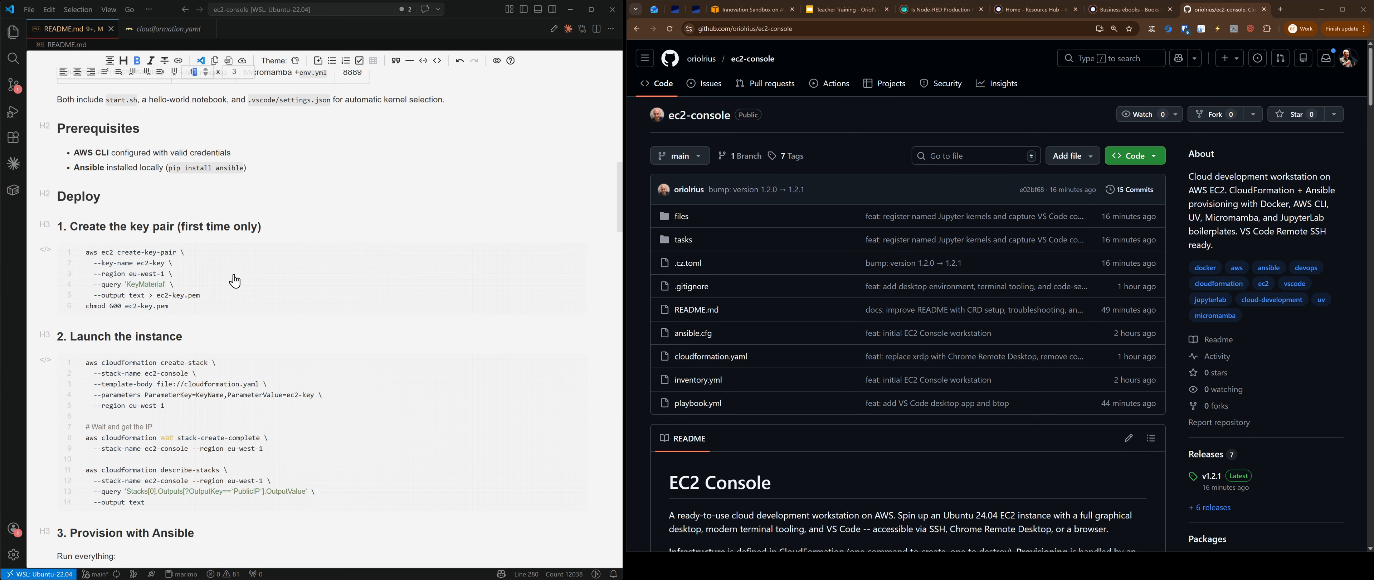
Step: Copy the README's aws ec2 create-key-pair command block
key(alt+Tab)
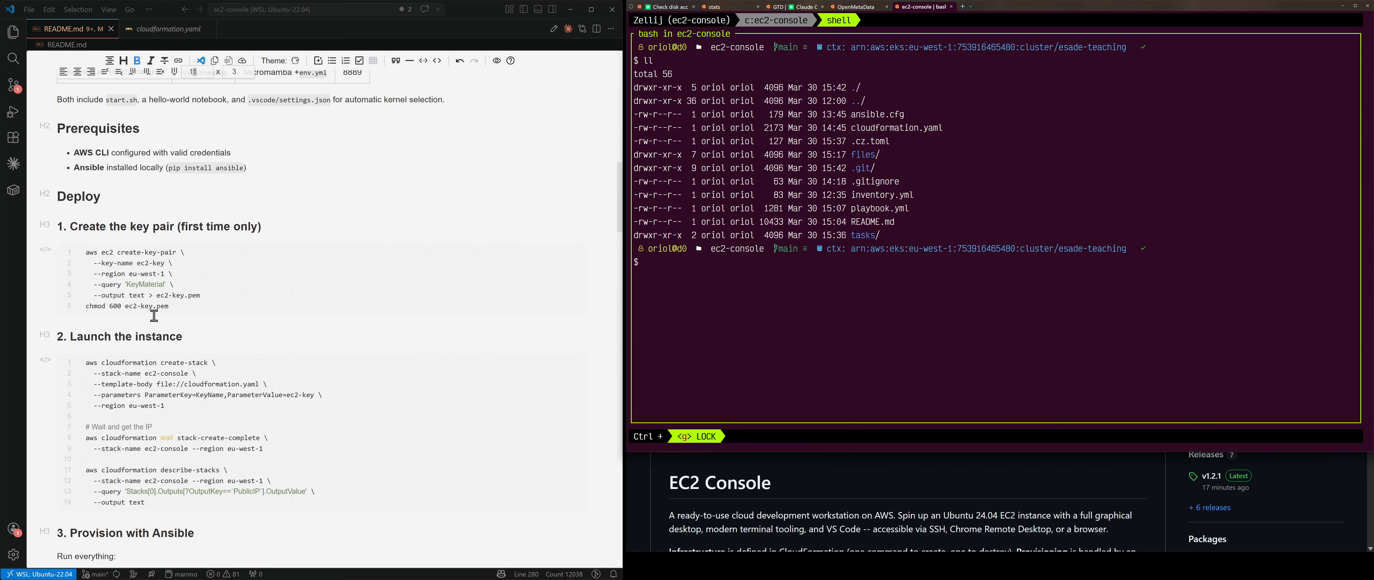
click(284, 291)
click(288, 290)
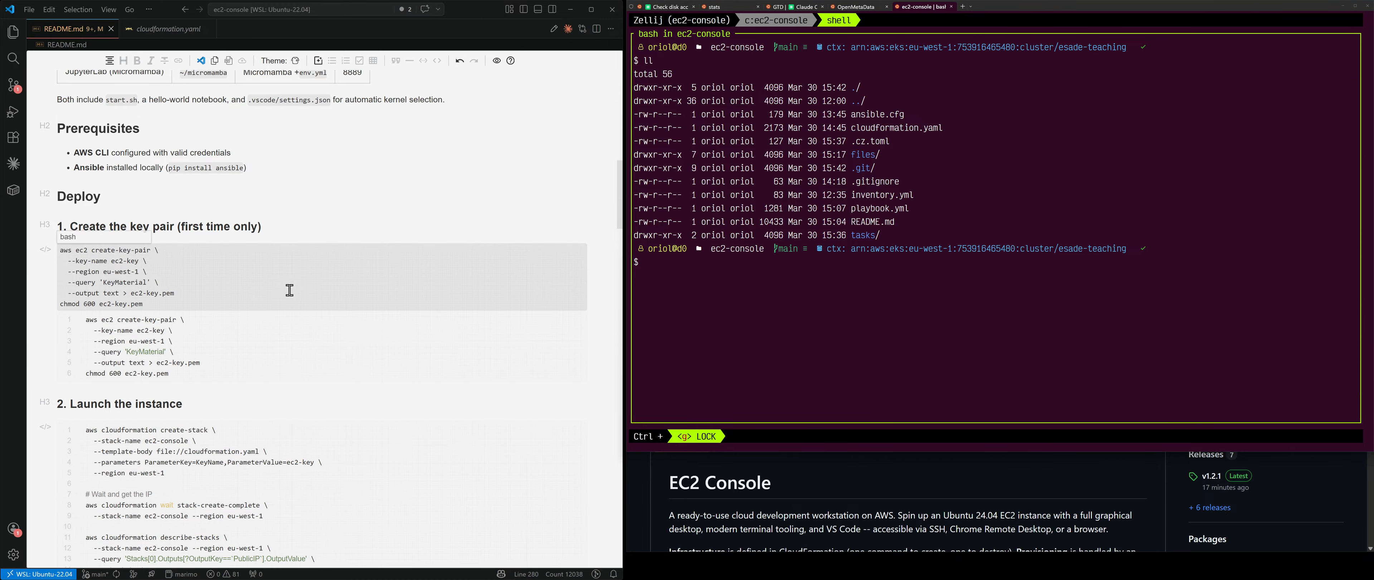
key(ctrl+a)
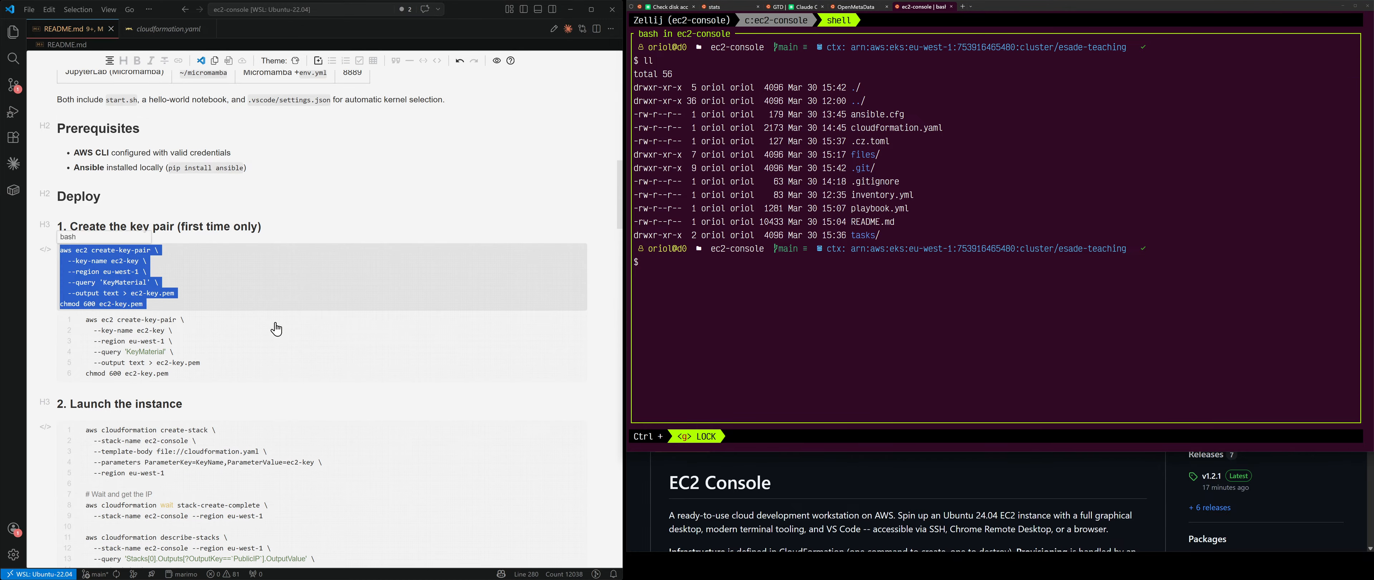
Step: Run the key-pair command in Zellij, which fails with AuthFailure, then hide the terminal
click(733, 341)
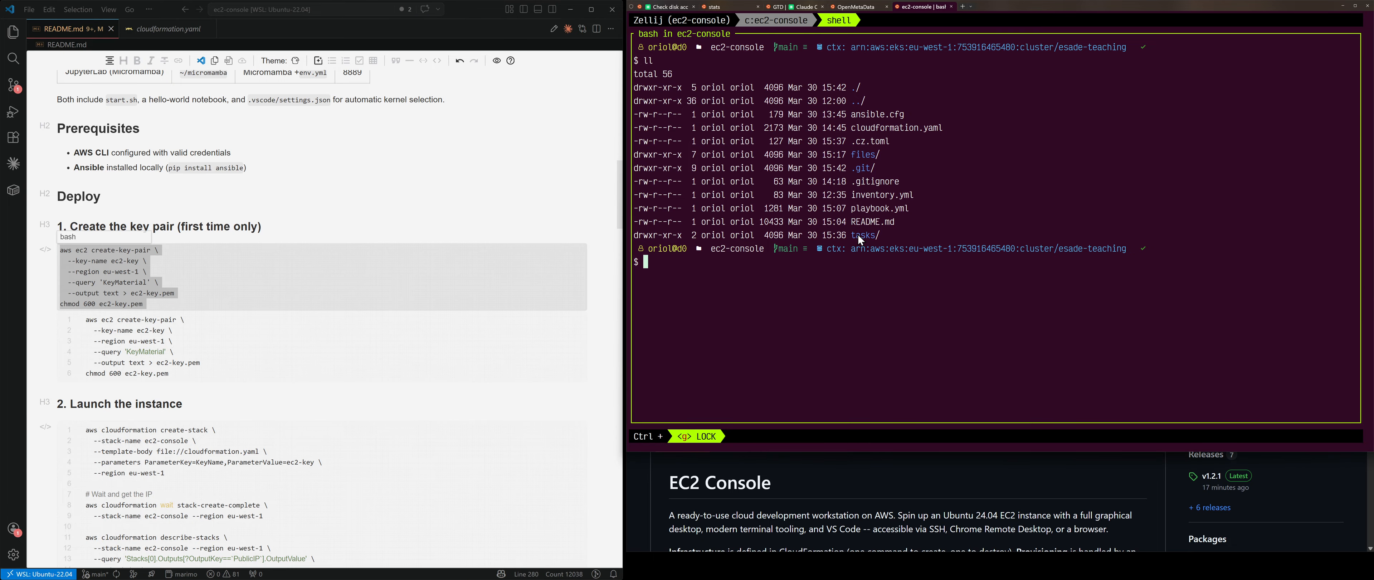
text(aws ec2 create-key-pair \   --key-name ec2-key \   --region eu-west-1 \   --query 'KeyMaterial' \   --output text > ec2-key.pem chmod 600 ec2-key.pem)
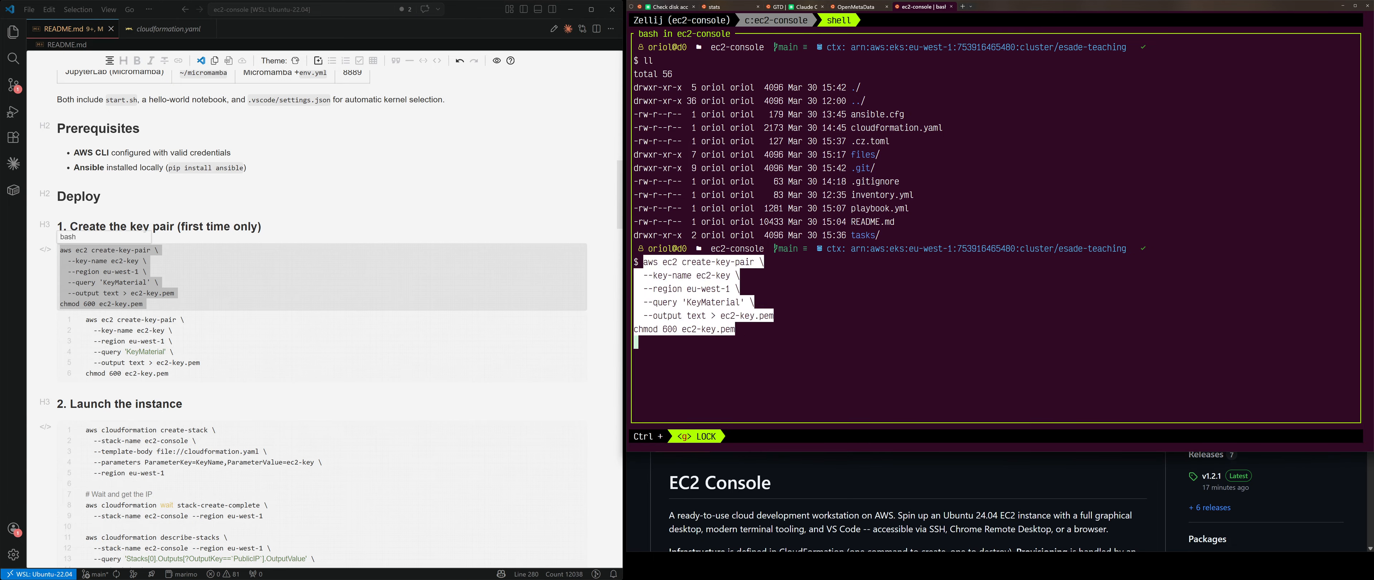
key(Return)
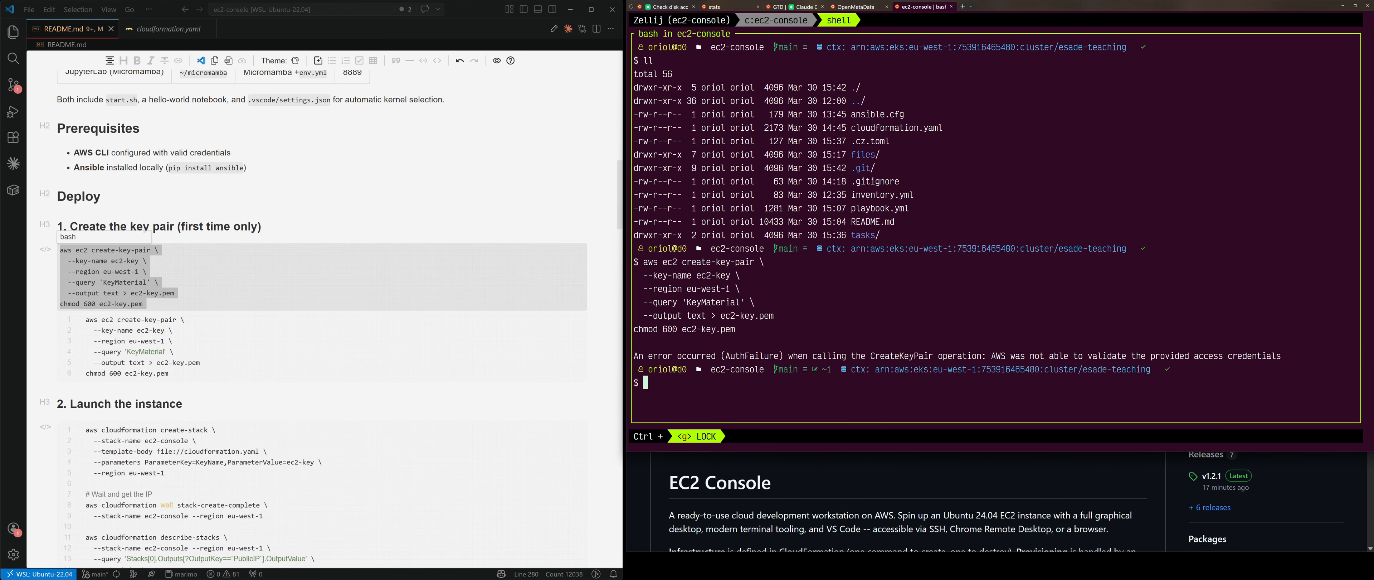
key(super+grave)
click(768, 9)
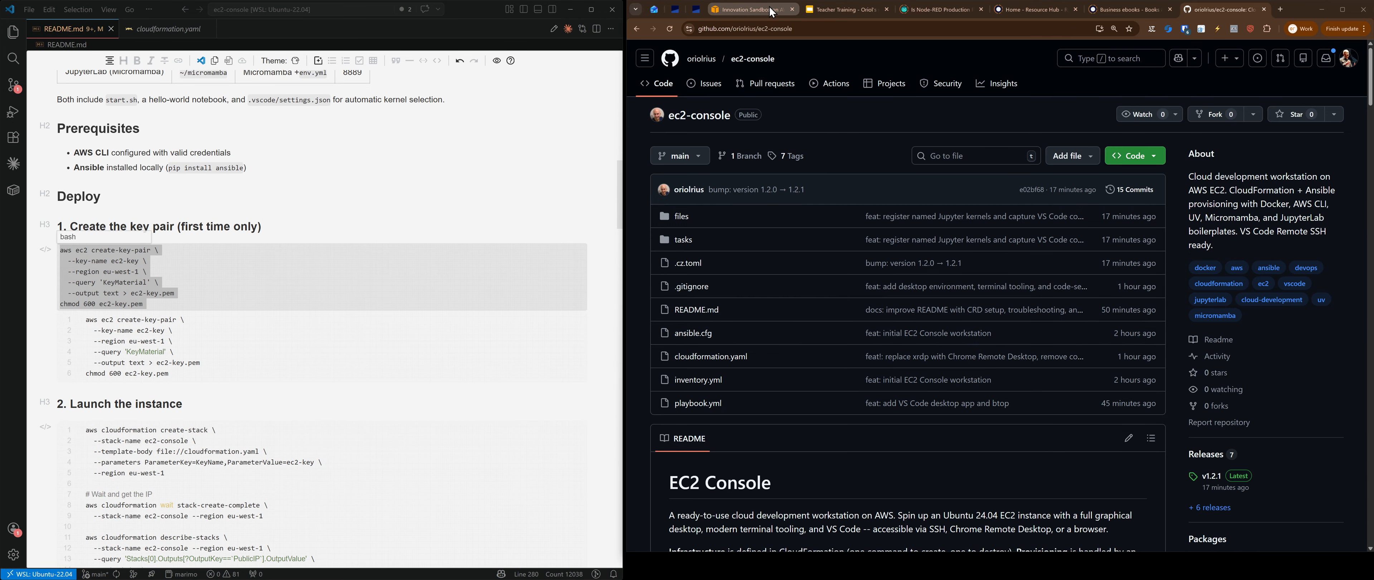
Step: Copy the users role's temporary access key exports from the AWS access portal and run them in Zellij
click(1272, 228)
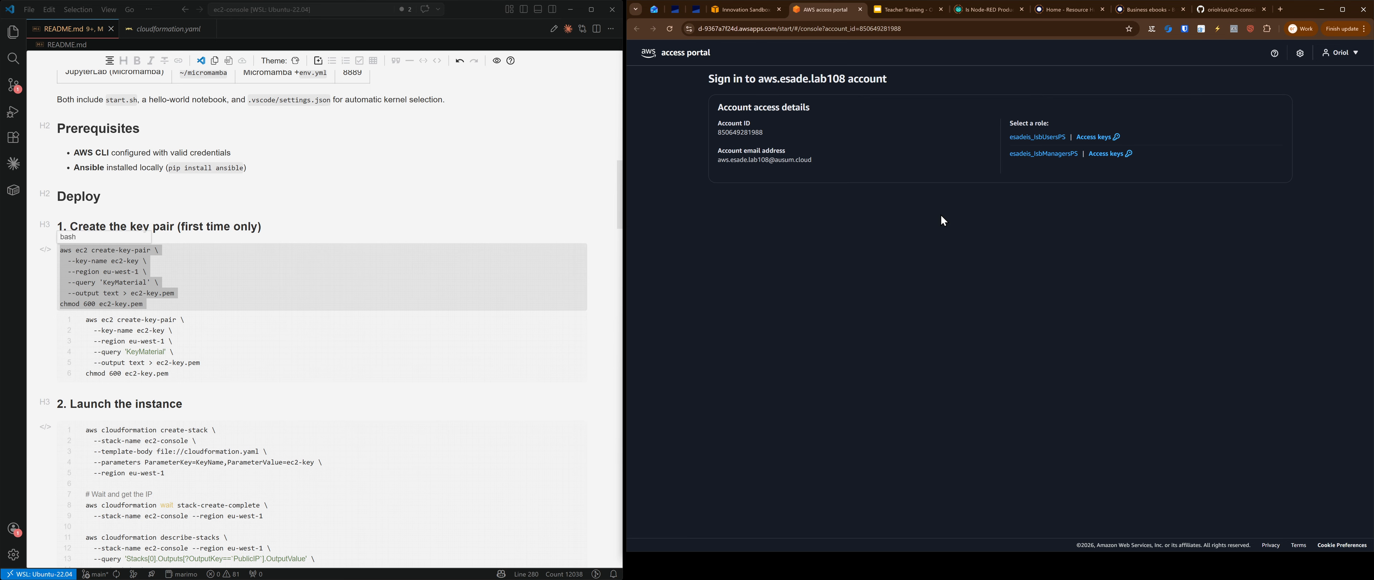
click(1097, 144)
click(1172, 287)
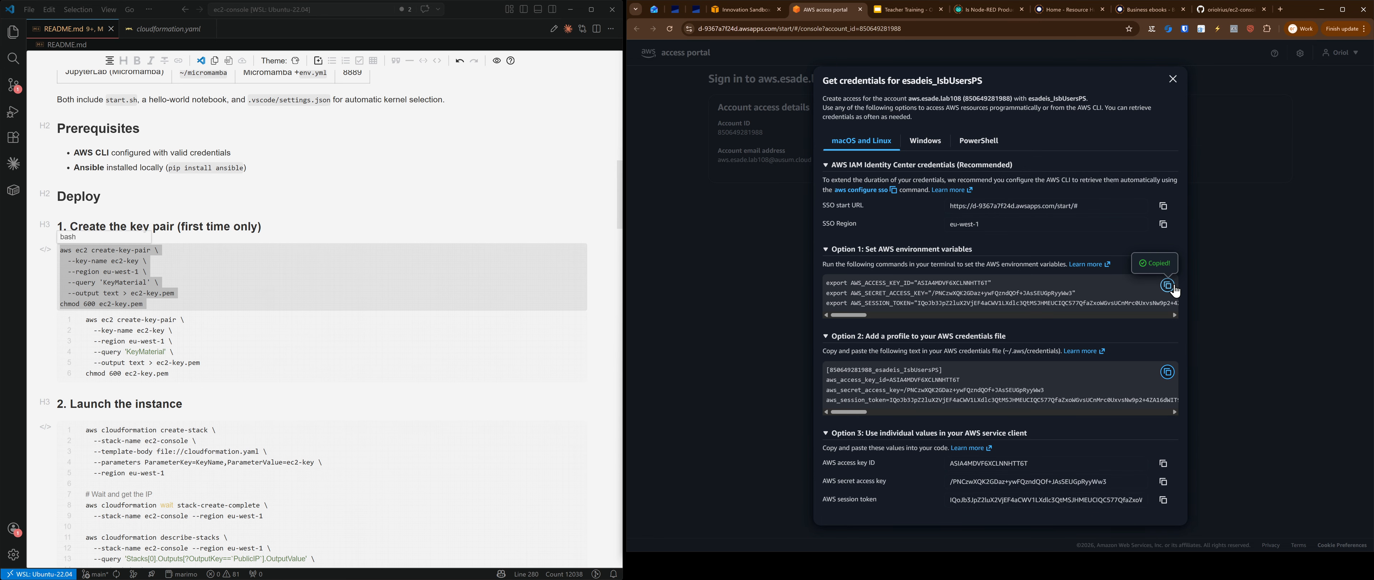
key(alt+Tab)
key(ctrl+v)
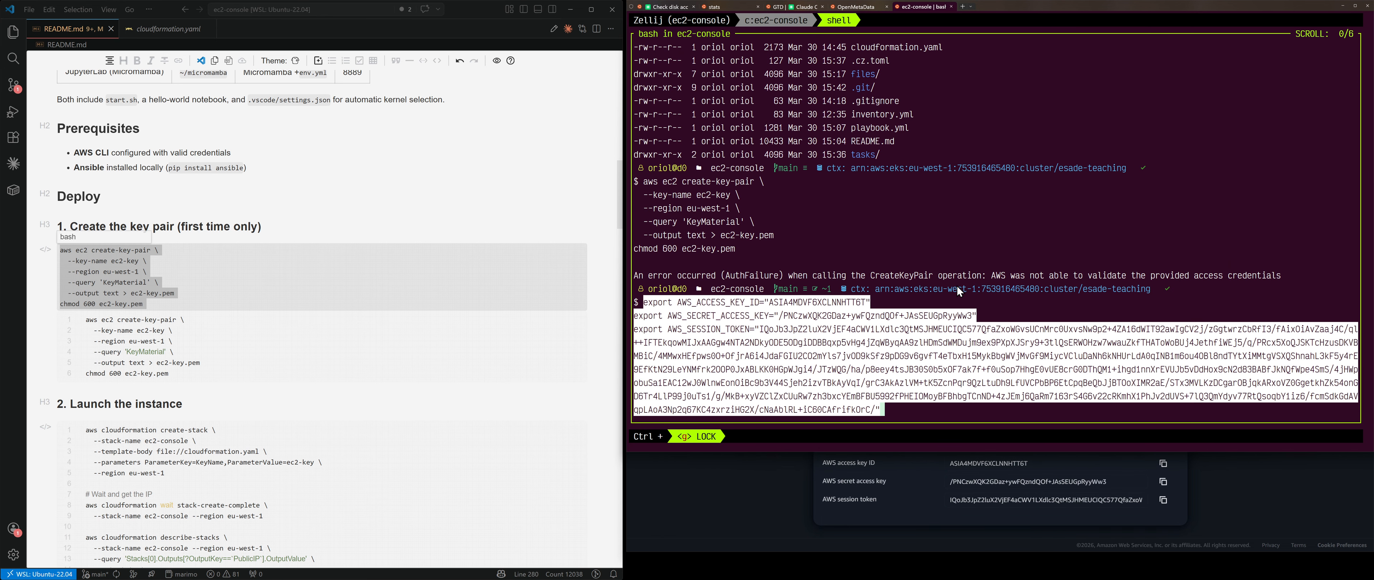
key(Return)
Step: Rerun create-key-pair, then list the files and print the ec2-key.pem RSA private key
key(Up)
key(Up)
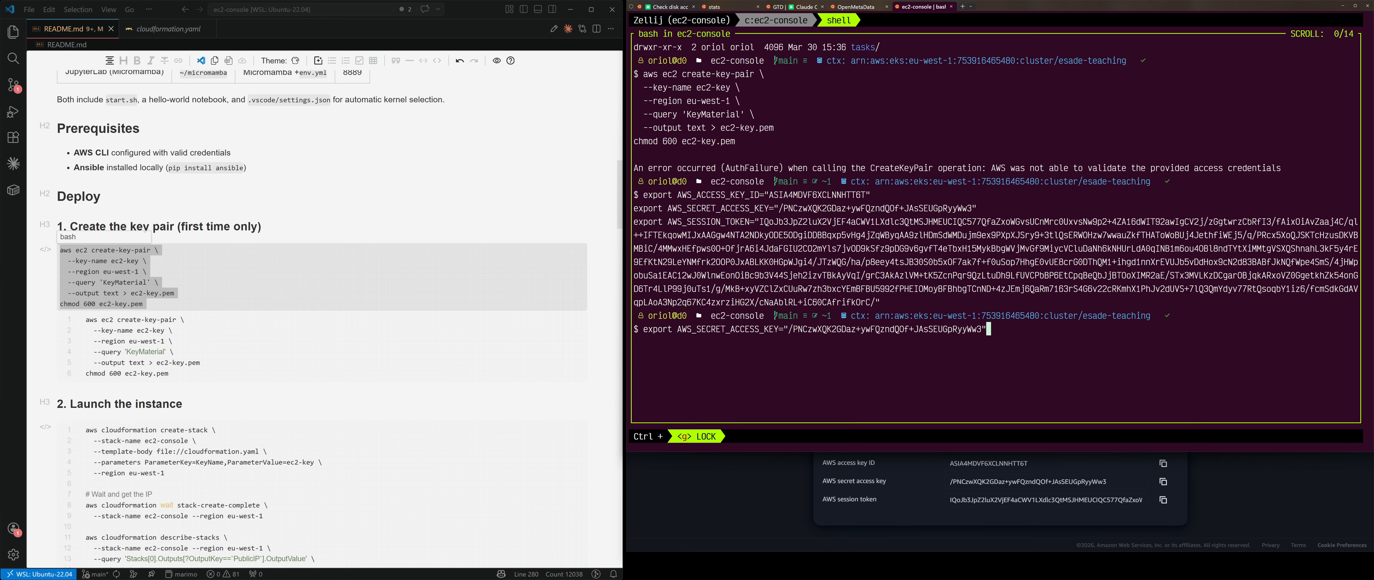
key(Up)
key(Up)
key(Up)
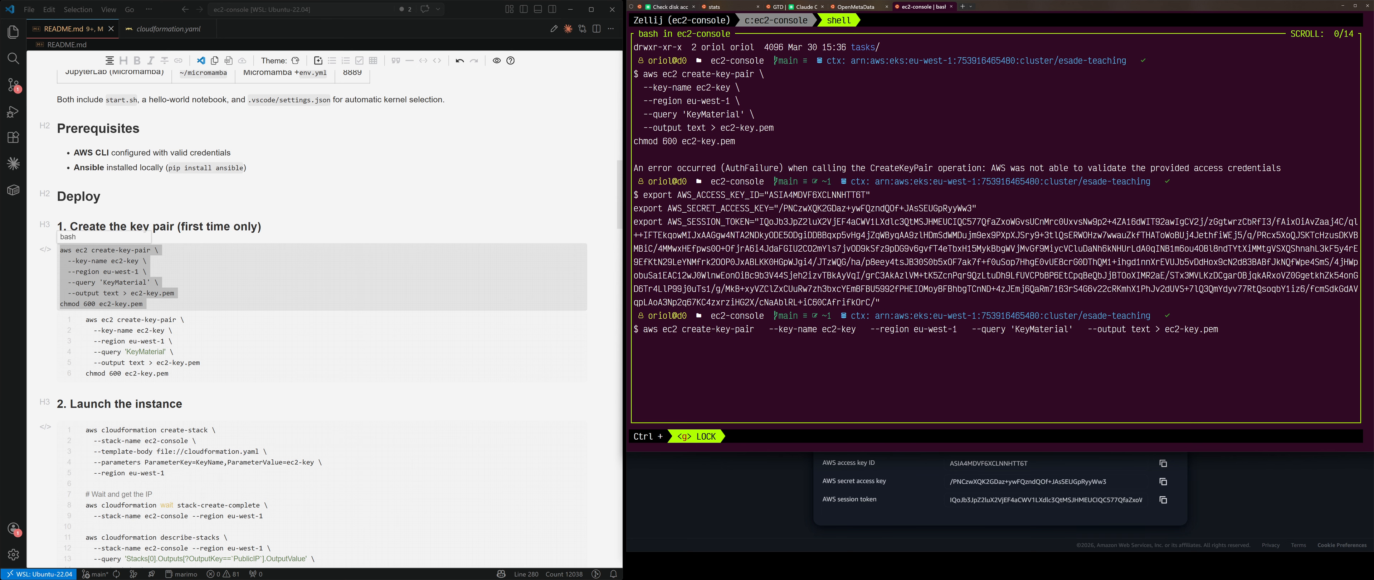
key(Return)
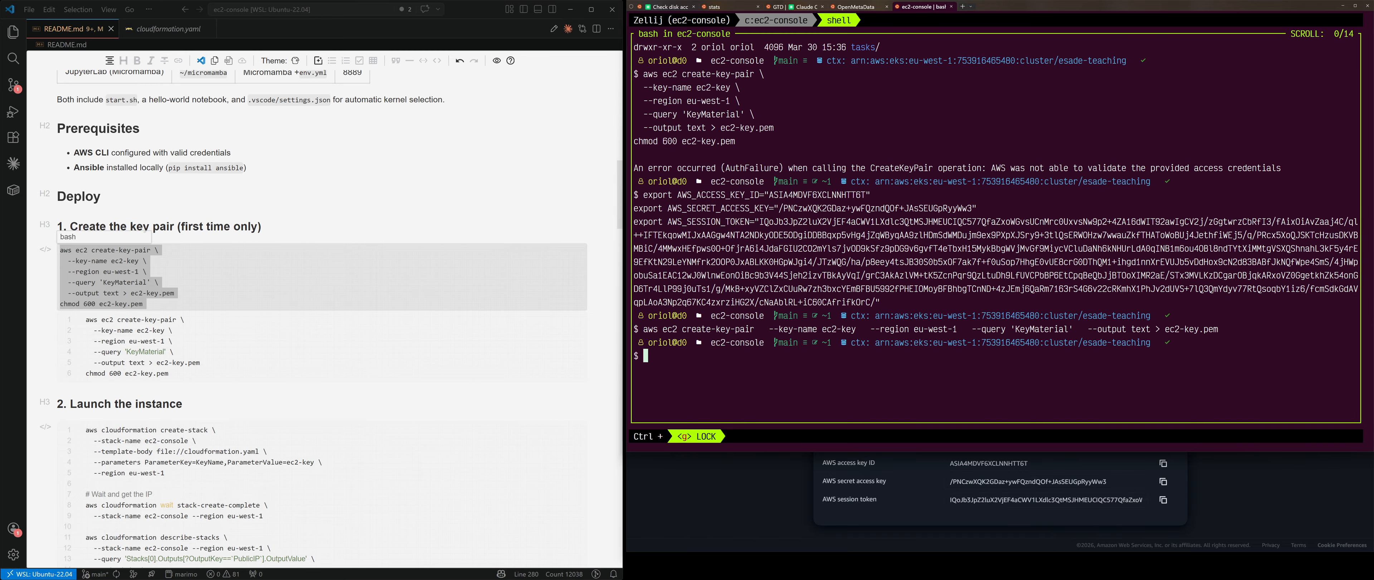
text(clear)
key(Return)
text(ll)
key(Return)
text(cat )
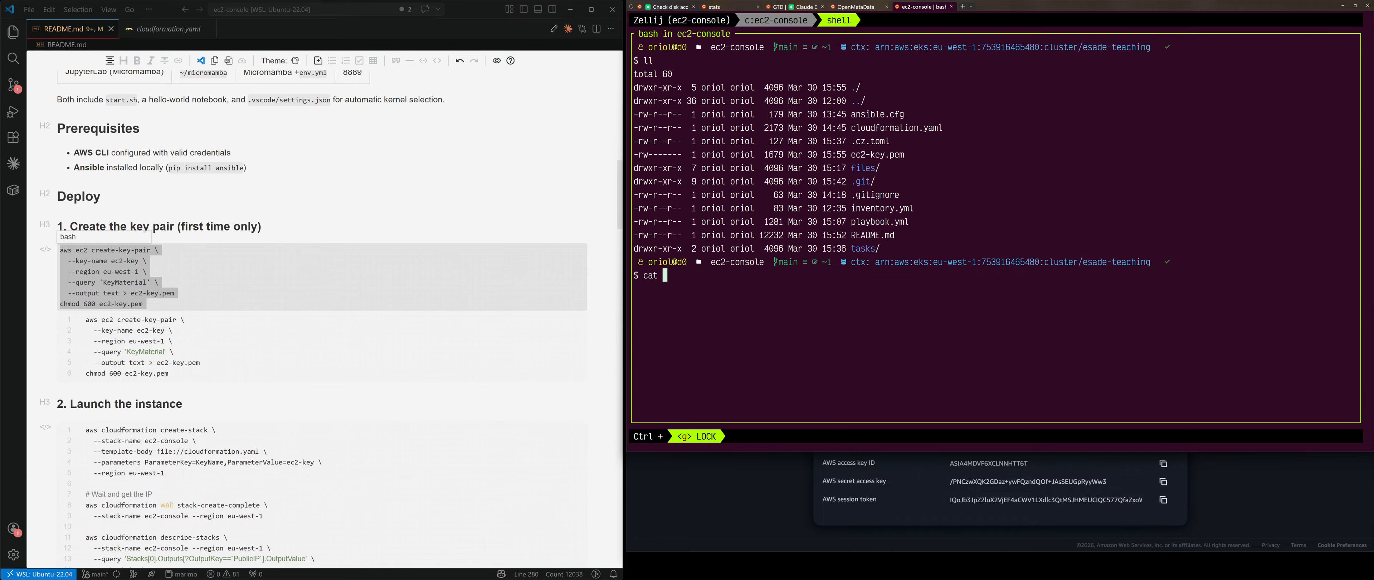
text(ec2-key.pem)
key(Return)
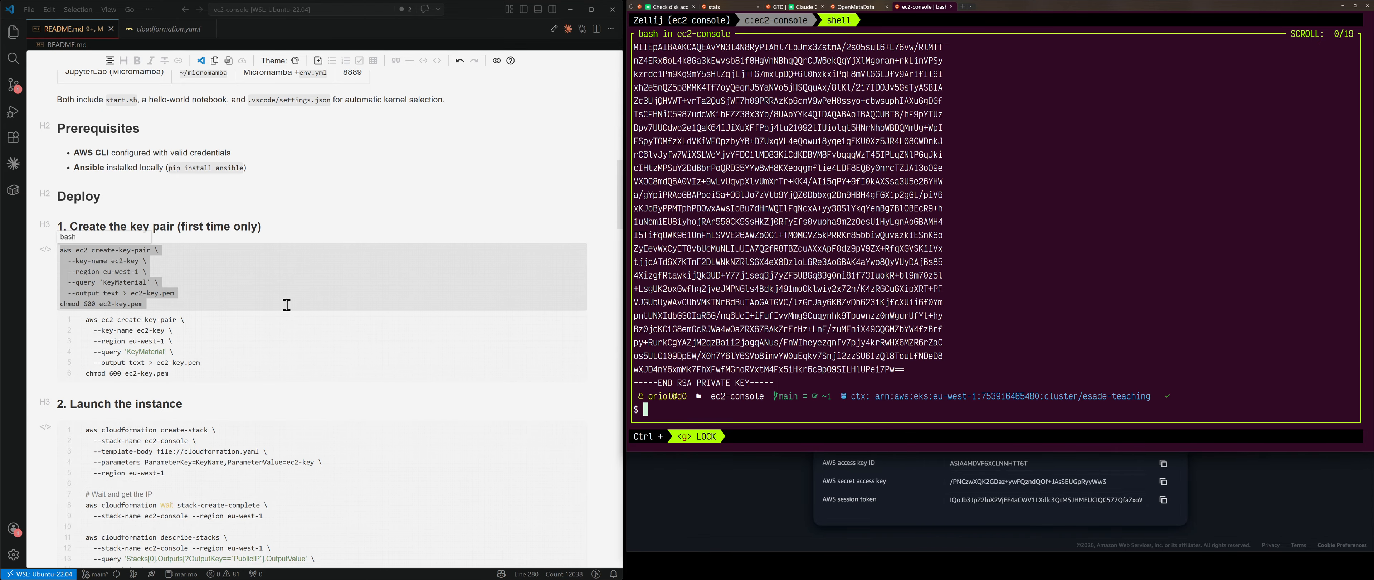
Step: Copy the five-line create-stack command from 'Launch the instance' and run it in Zellij
scroll(285, 301, down, 5)
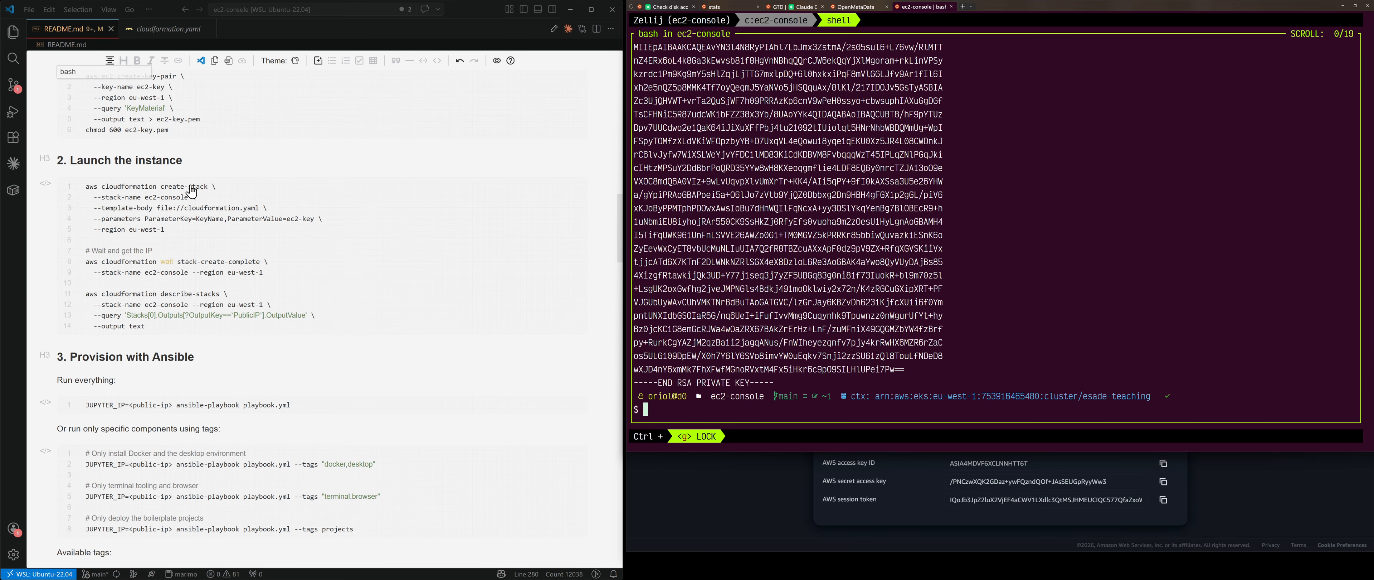
click(176, 235)
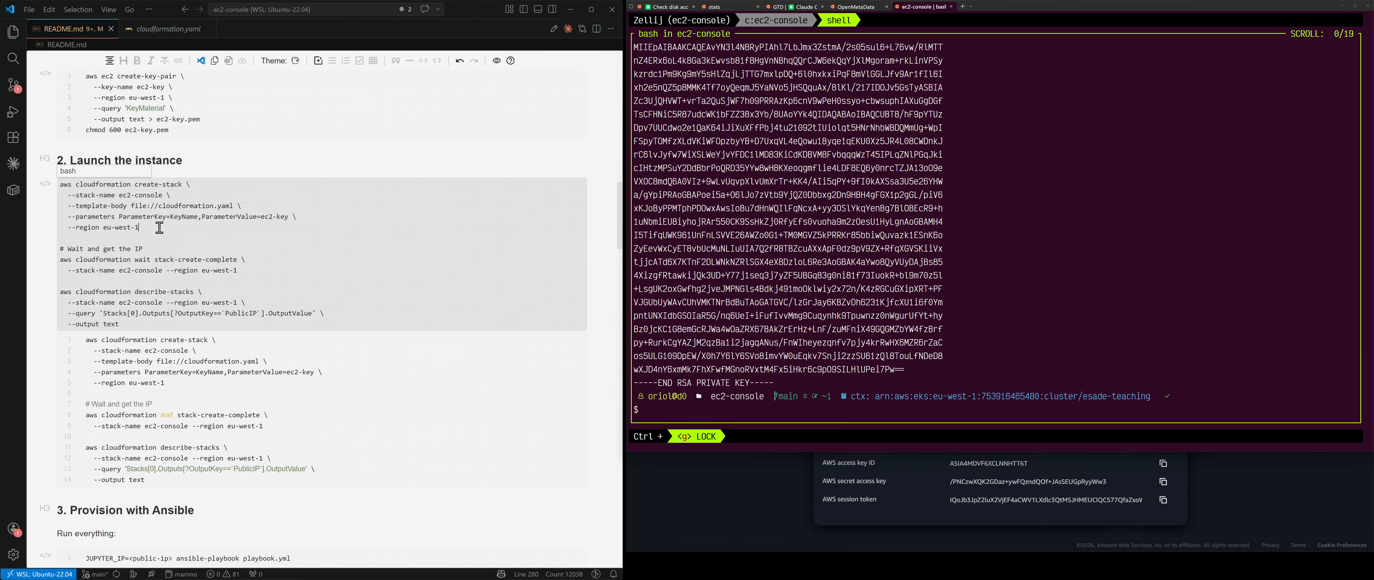
drag(156, 225, 45, 193)
key(ctrl+c)
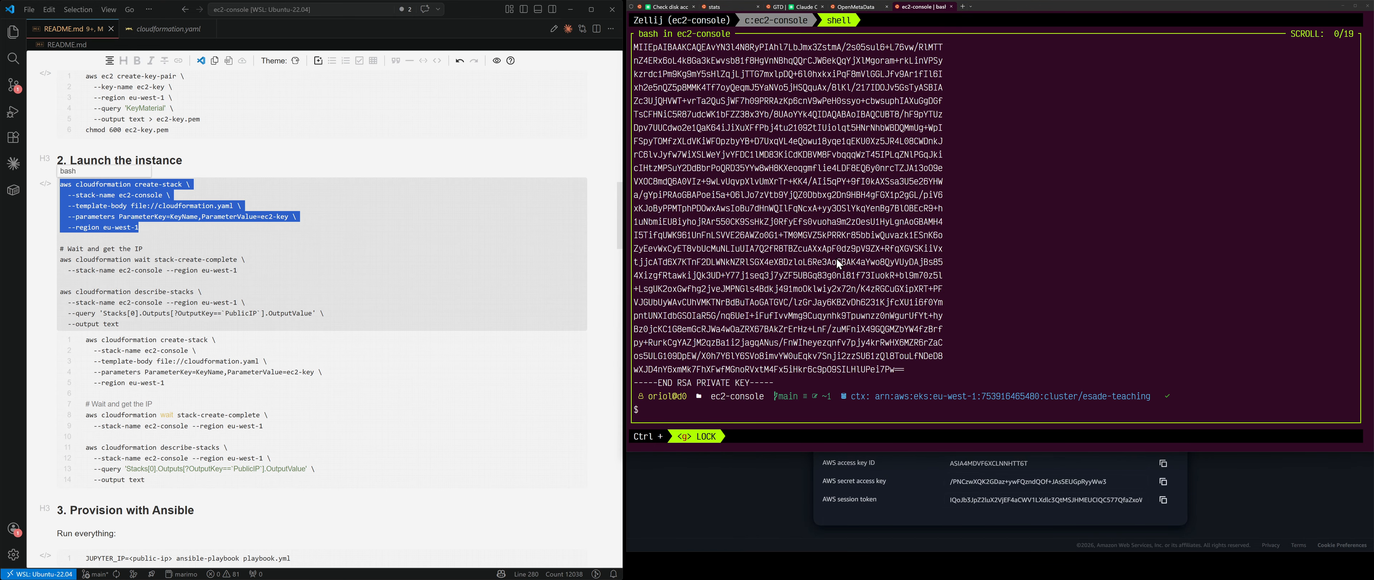
click(1013, 237)
key(ctrl+v)
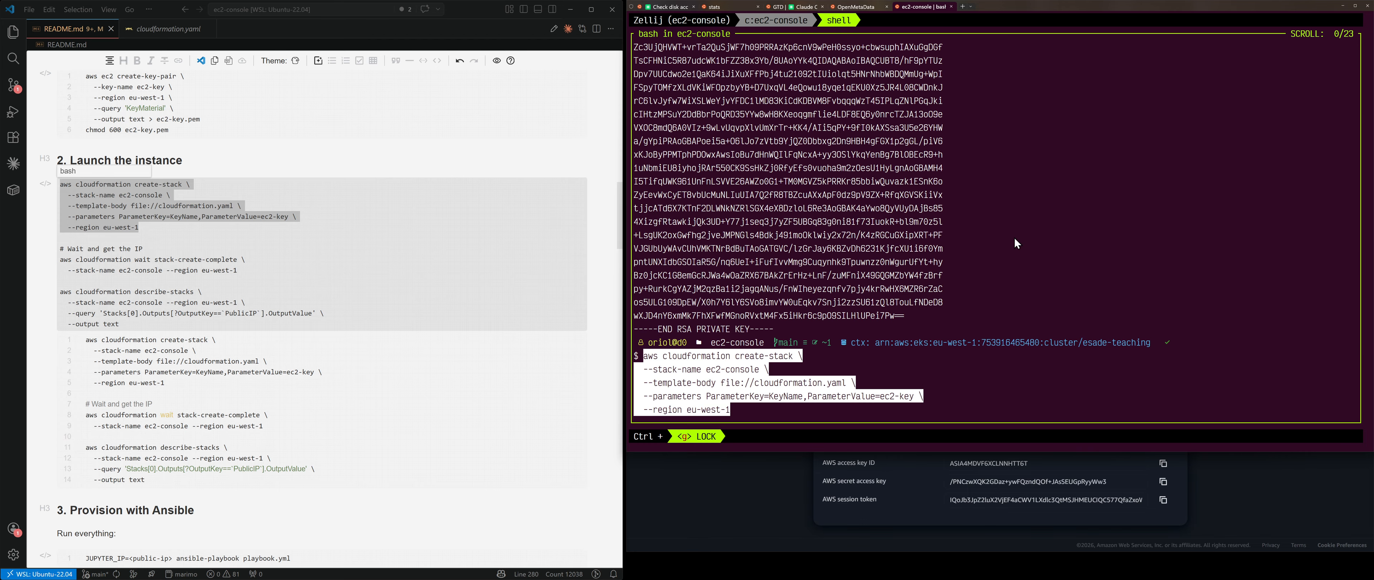
key(Return)
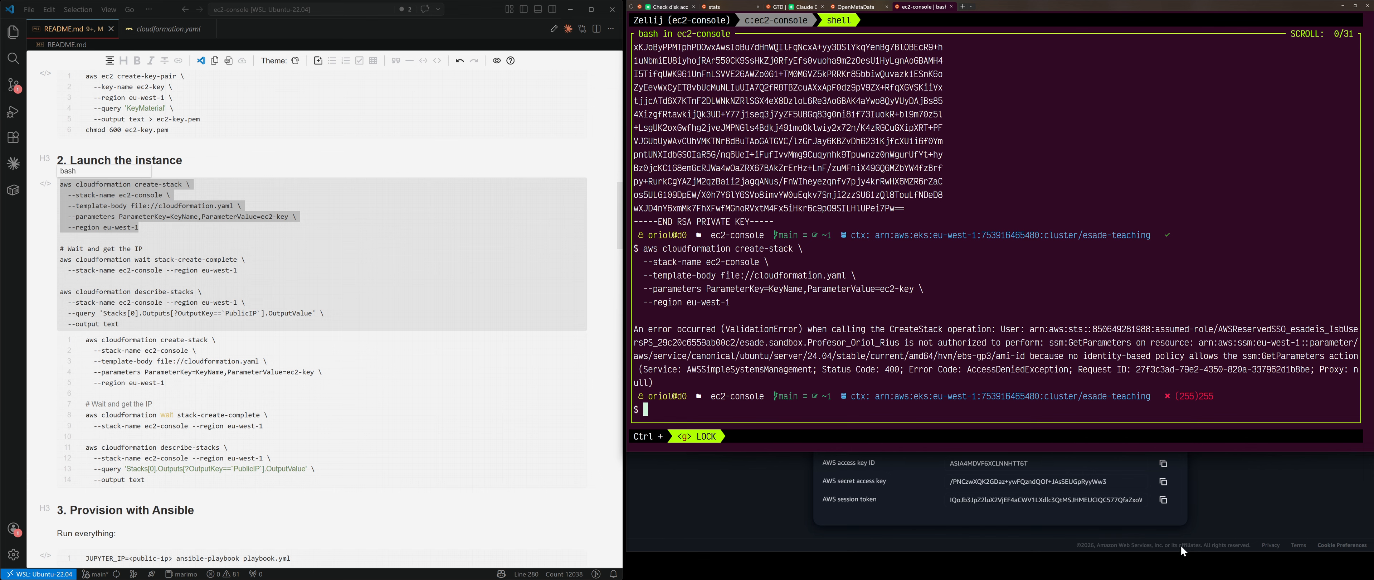
Step: Clear the terminal and rerun the create-stack command, which returns a StackId
key(ctrl+l)
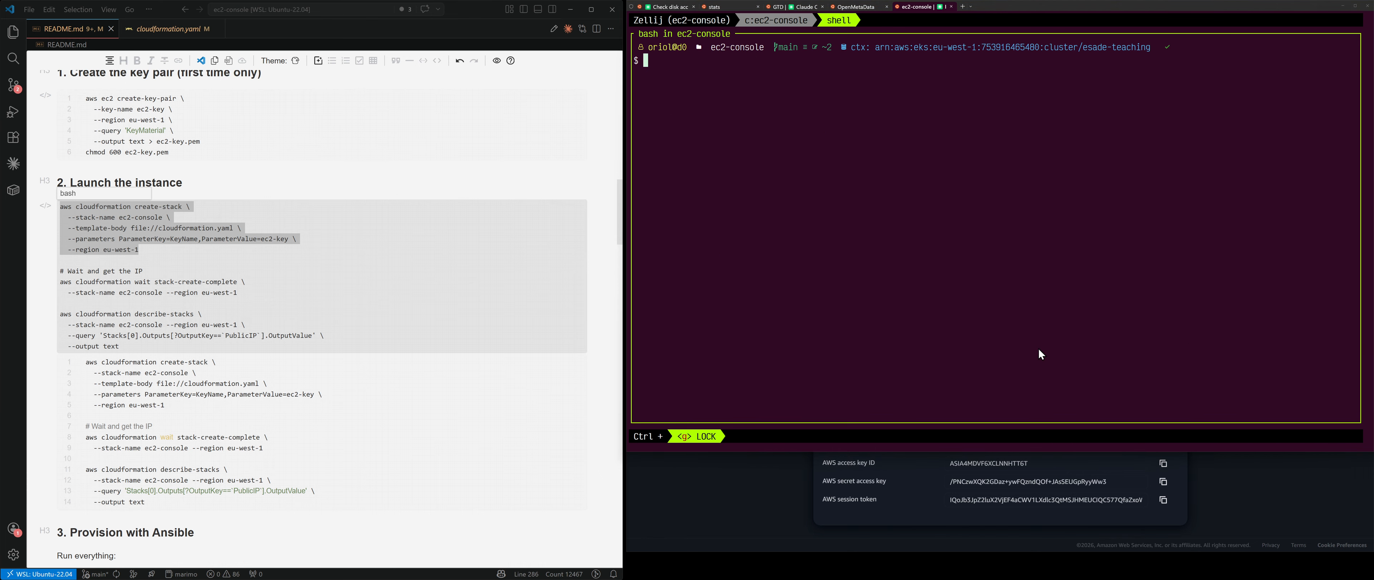
key(ctrl+v)
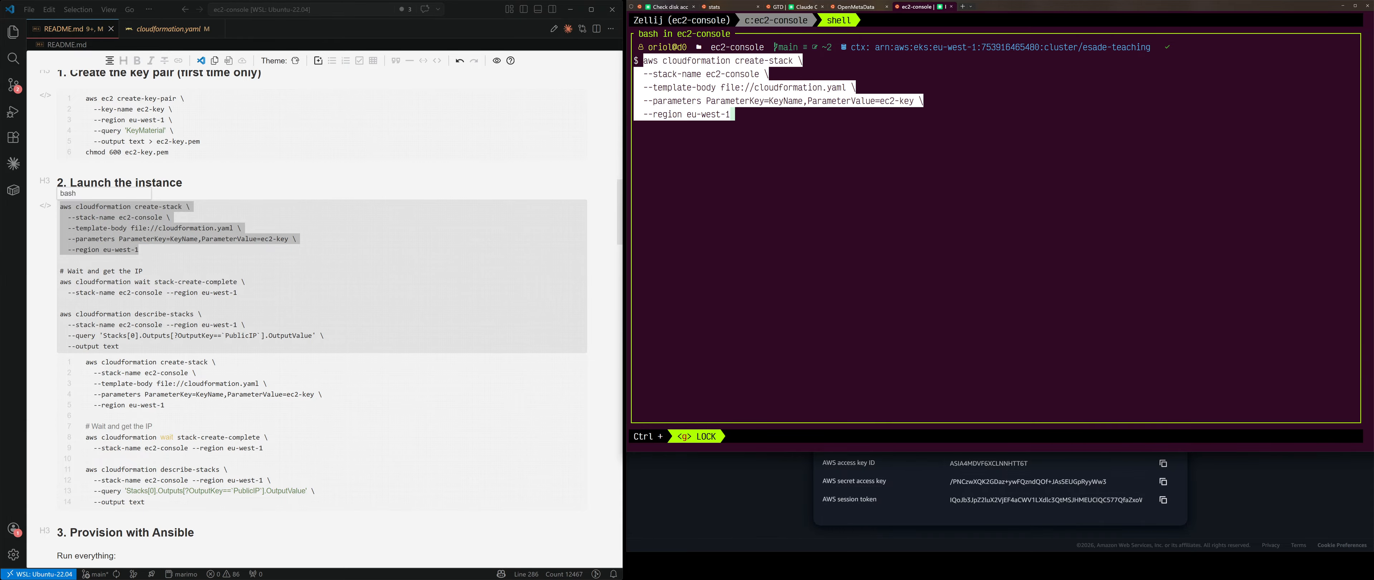
key(Return)
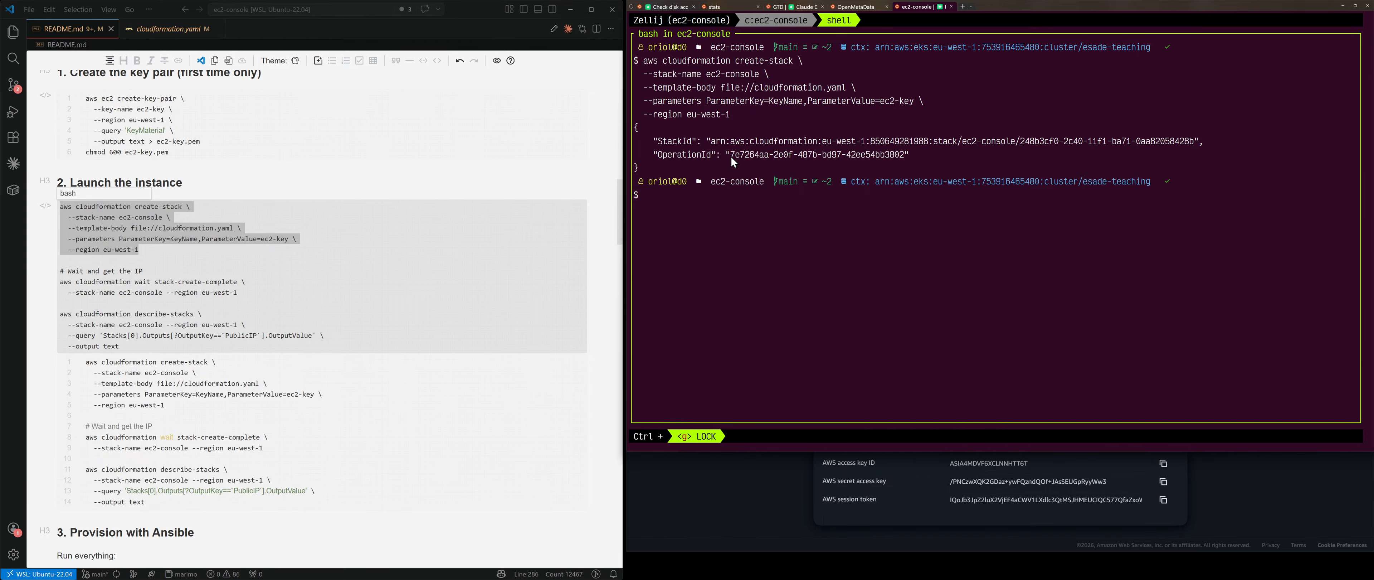
key(alt+Tab)
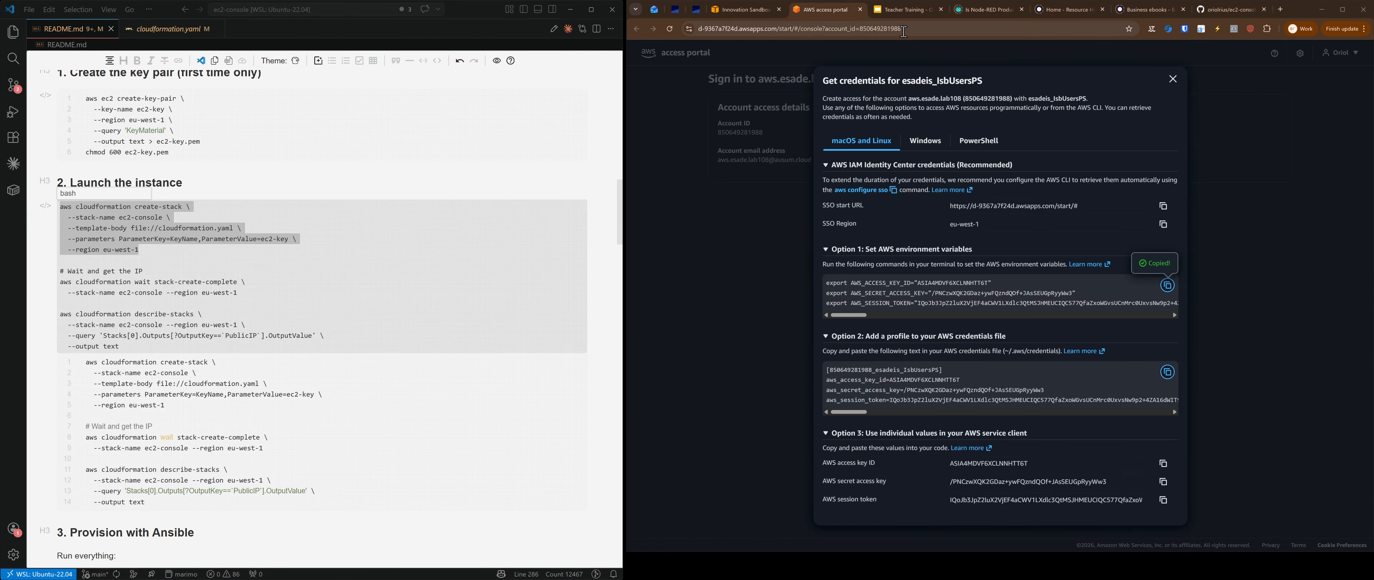
Step: Close the credentials dialog and sign in to the AWS console with the users role
click(761, 11)
click(827, 9)
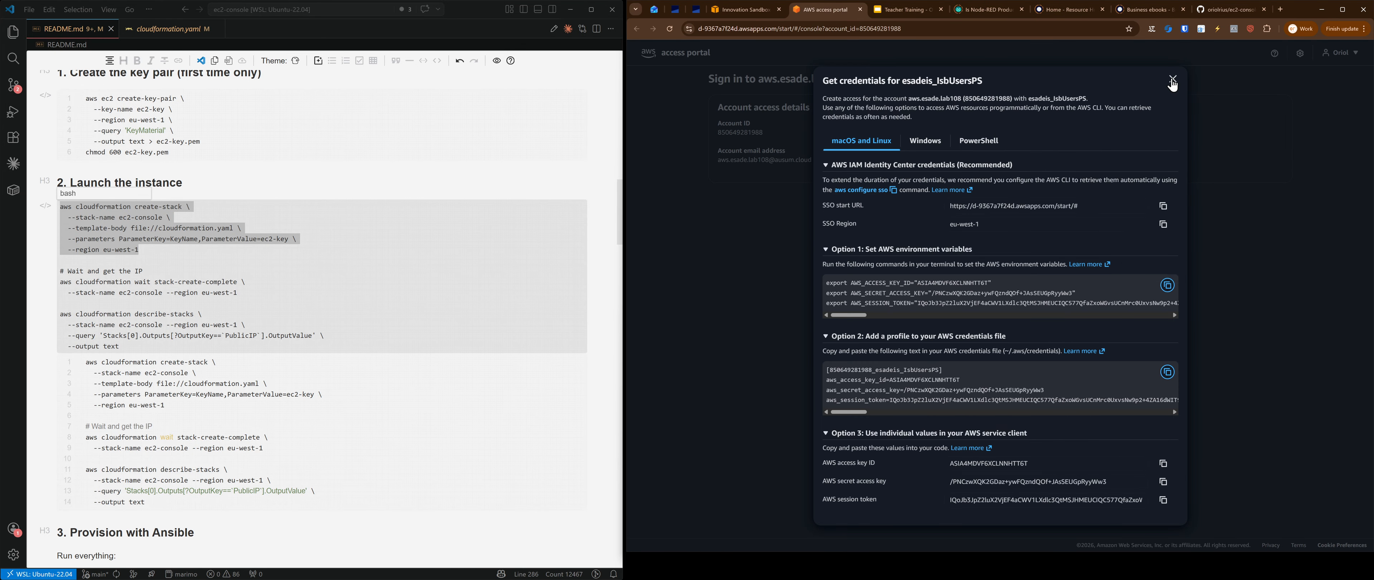
click(1170, 87)
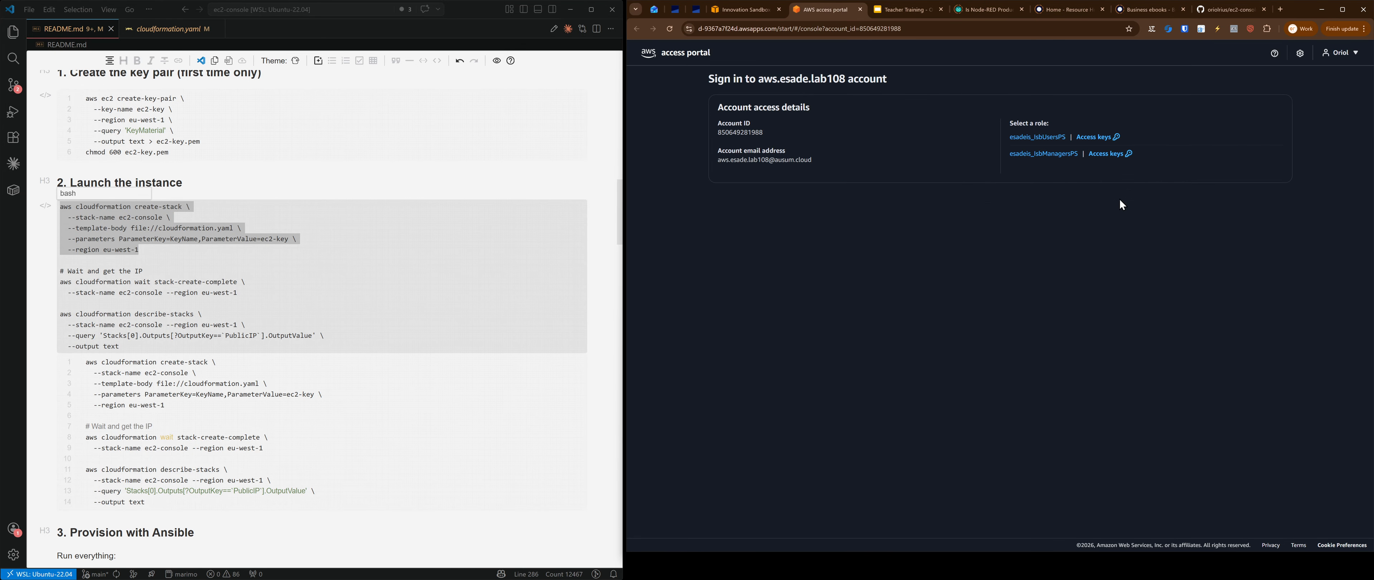
click(1035, 138)
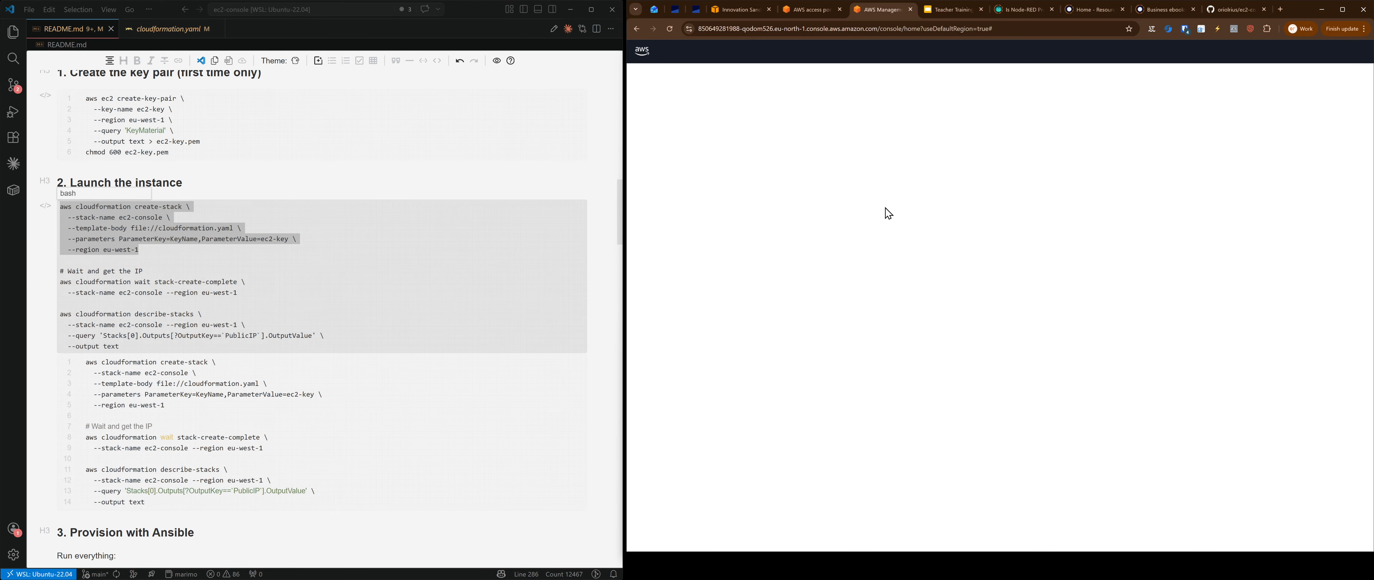
Step: Open CloudFormation in Ireland and check the ec2-console stack's Instance and SecurityGroup resources
click(812, 58)
text(cloudformation)
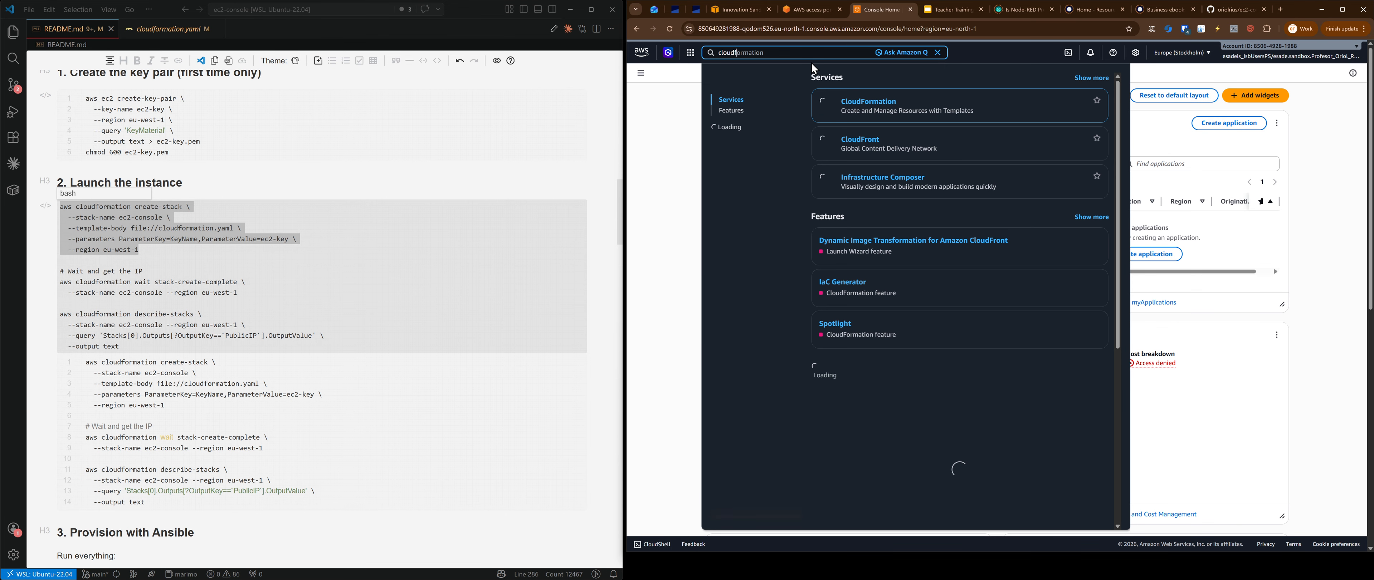
key(Return)
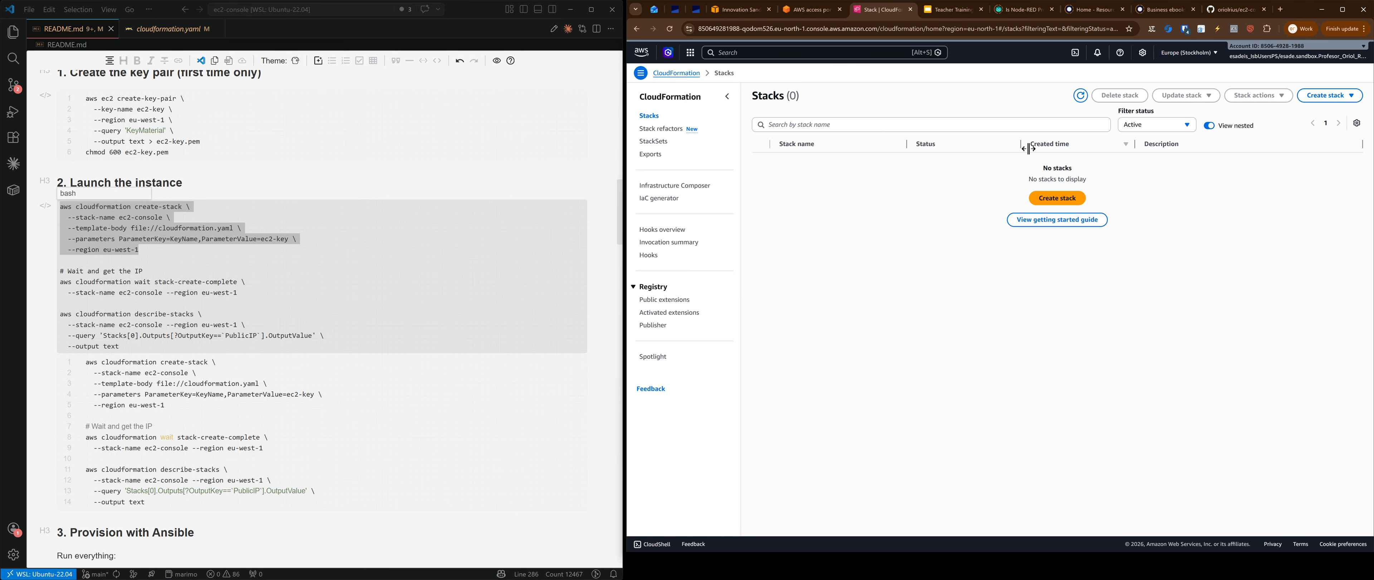
click(1191, 52)
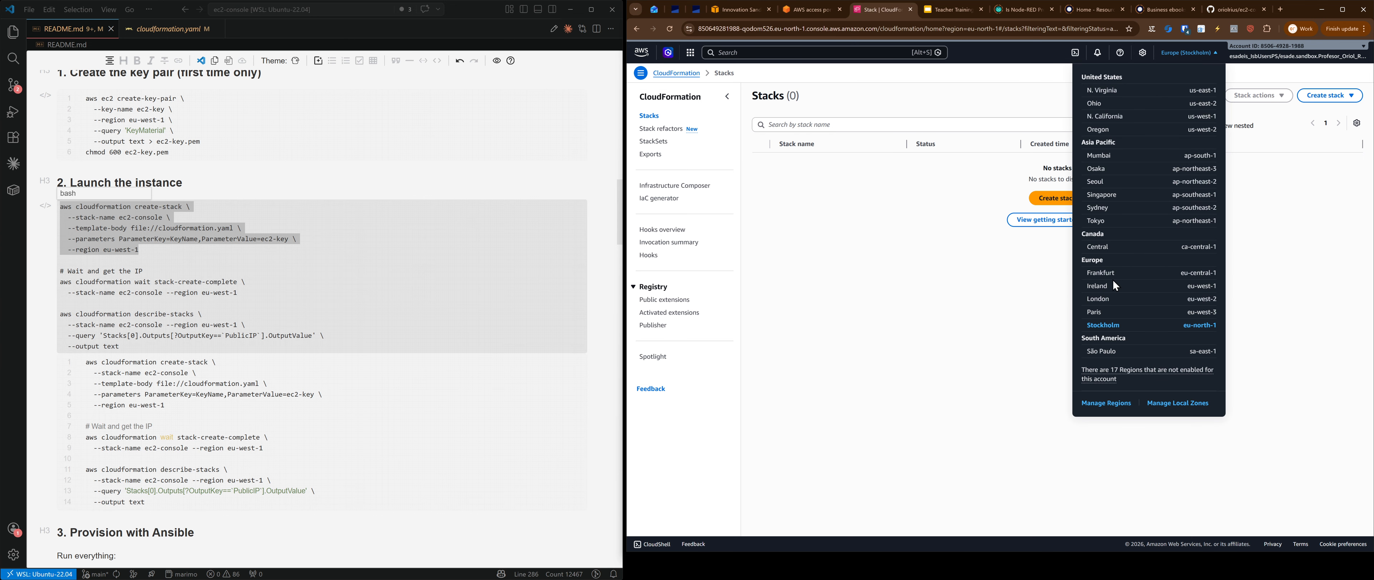
click(1131, 281)
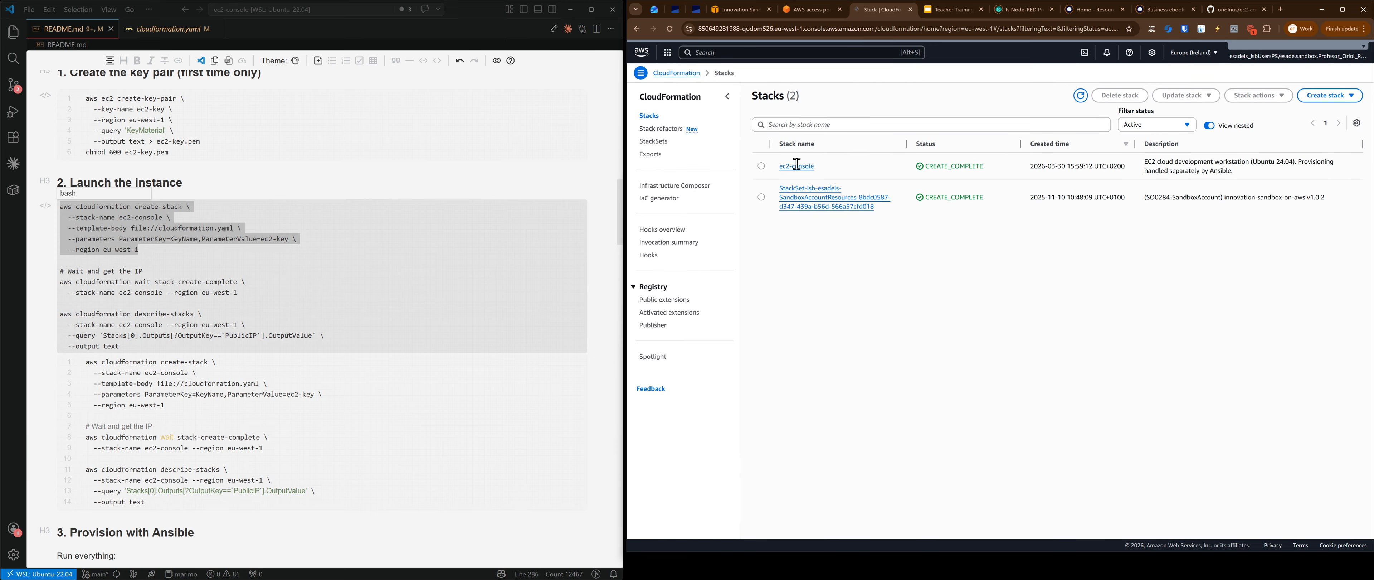
click(802, 166)
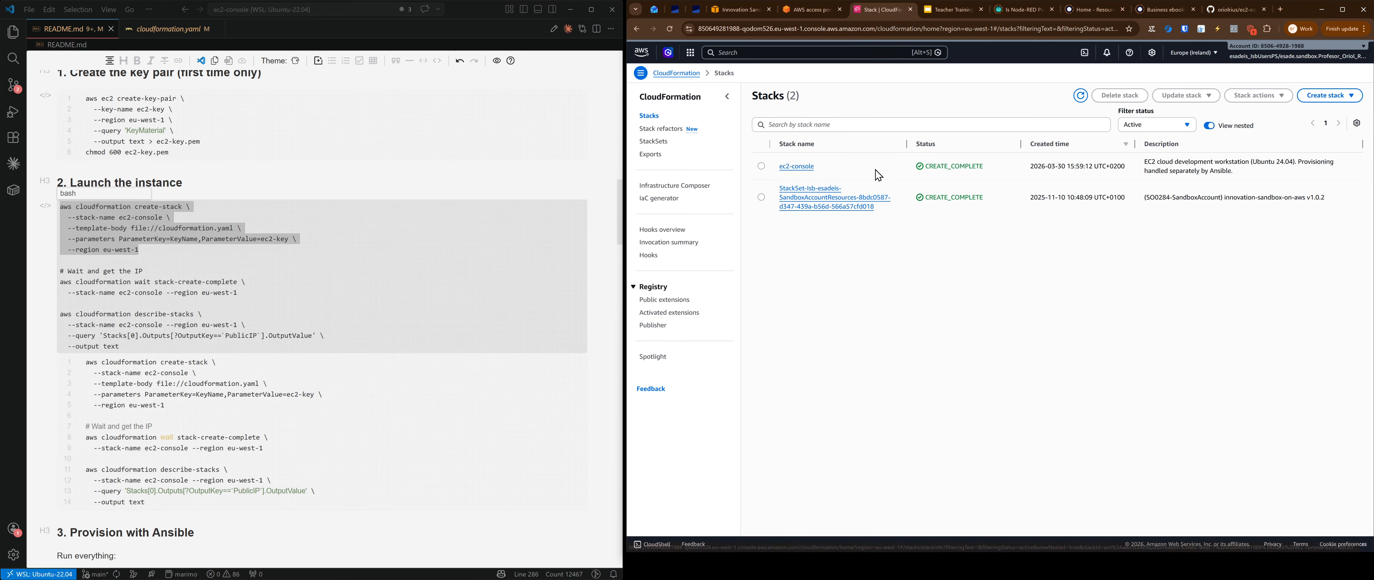
click(1056, 137)
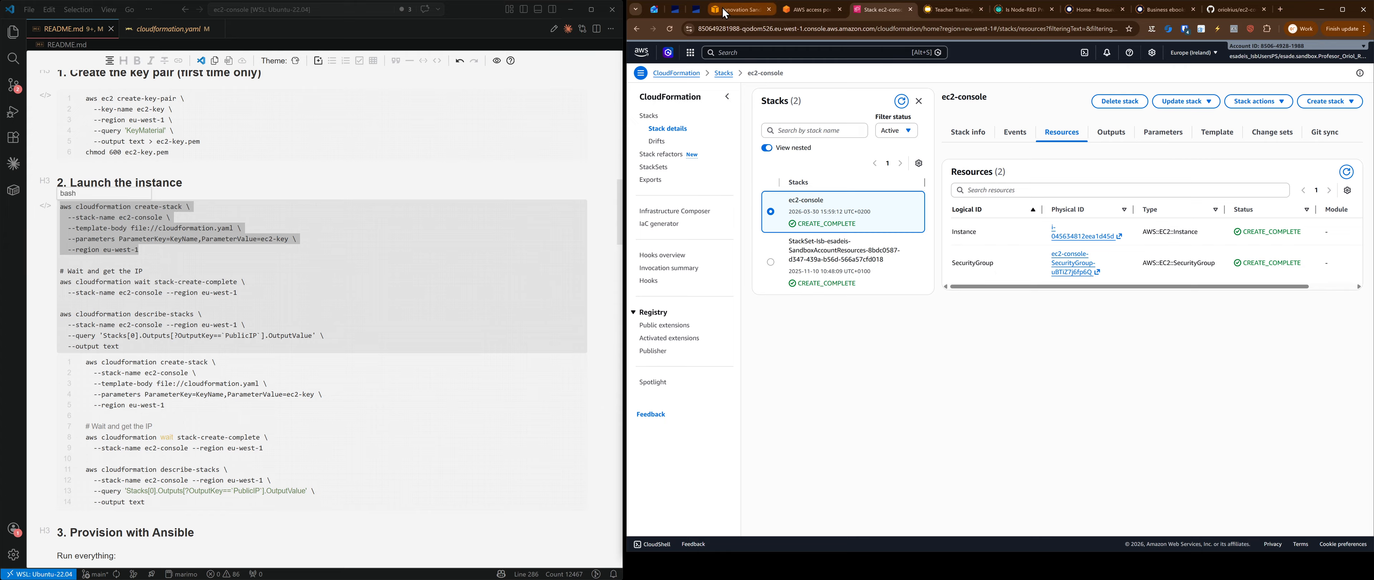
Step: Glance at the Innovation Sandbox home page, then return to the terminal
click(756, 15)
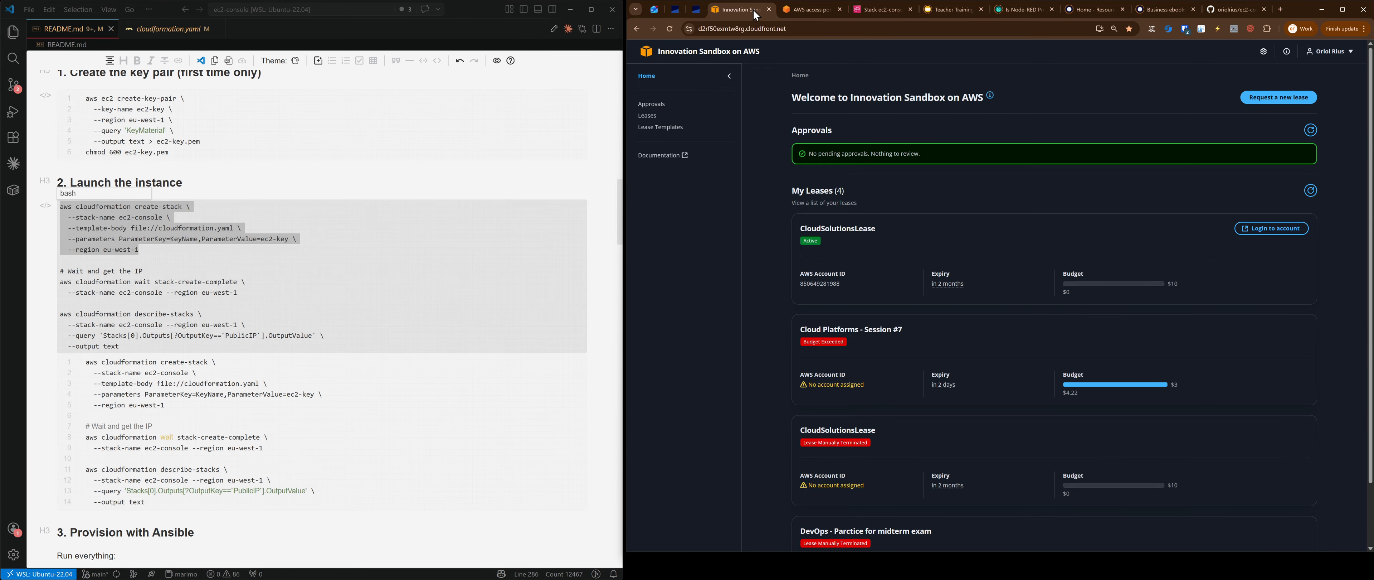
click(890, 10)
key(alt+Tab)
Step: Run the README's wait-for-stack command in Zellij until the ec2-console stack completes
click(160, 301)
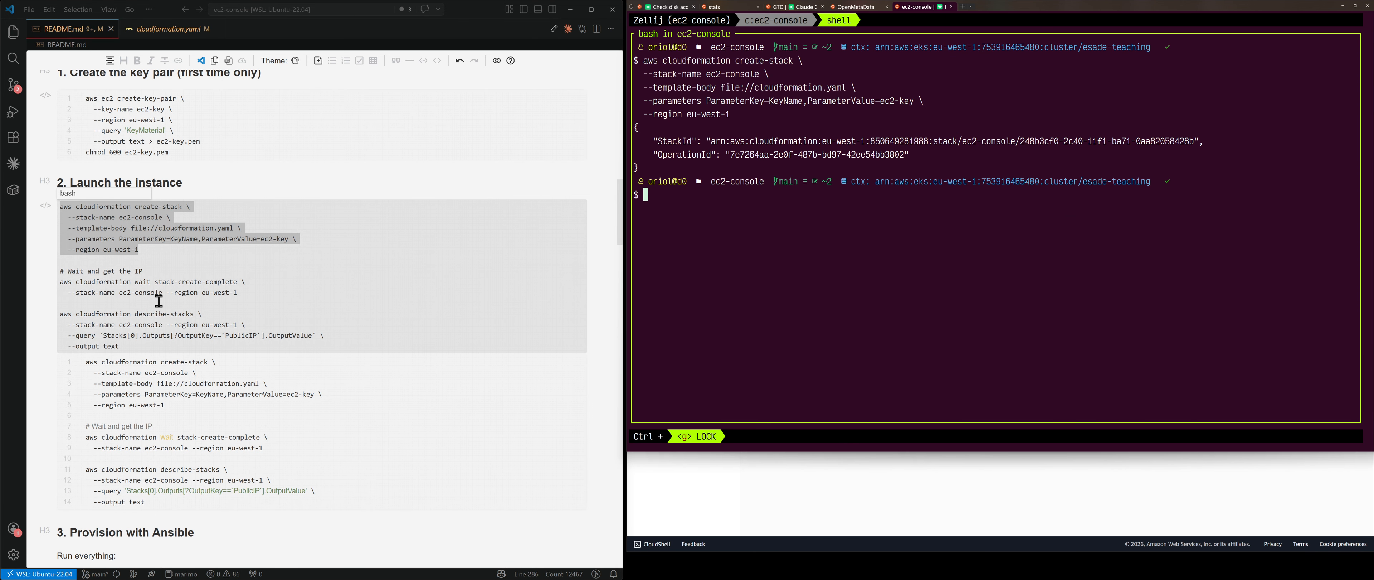
drag(244, 291, 59, 270)
key(ctrl+c)
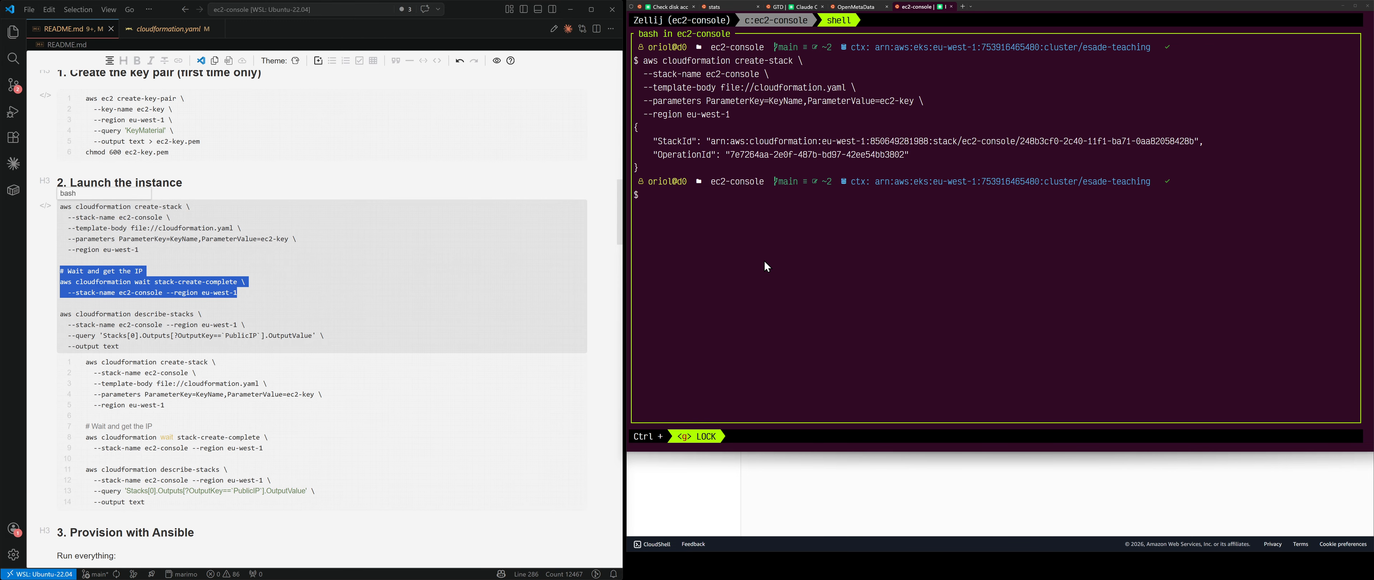
key(alt+Tab)
key(ctrl+v)
key(Return)
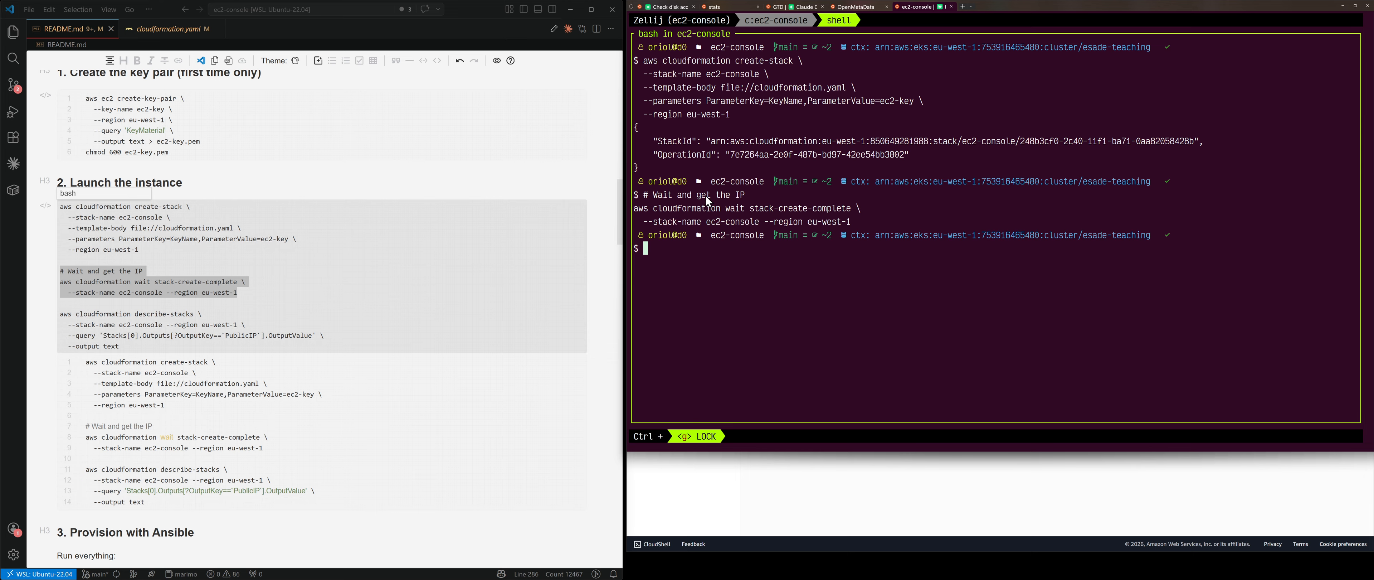
Step: Run describe-stacks from the README and copy the public IP 108.129.246.1
drag(119, 346, 57, 314)
key(ctrl+c)
click(723, 353)
key(ctrl+v)
key(Return)
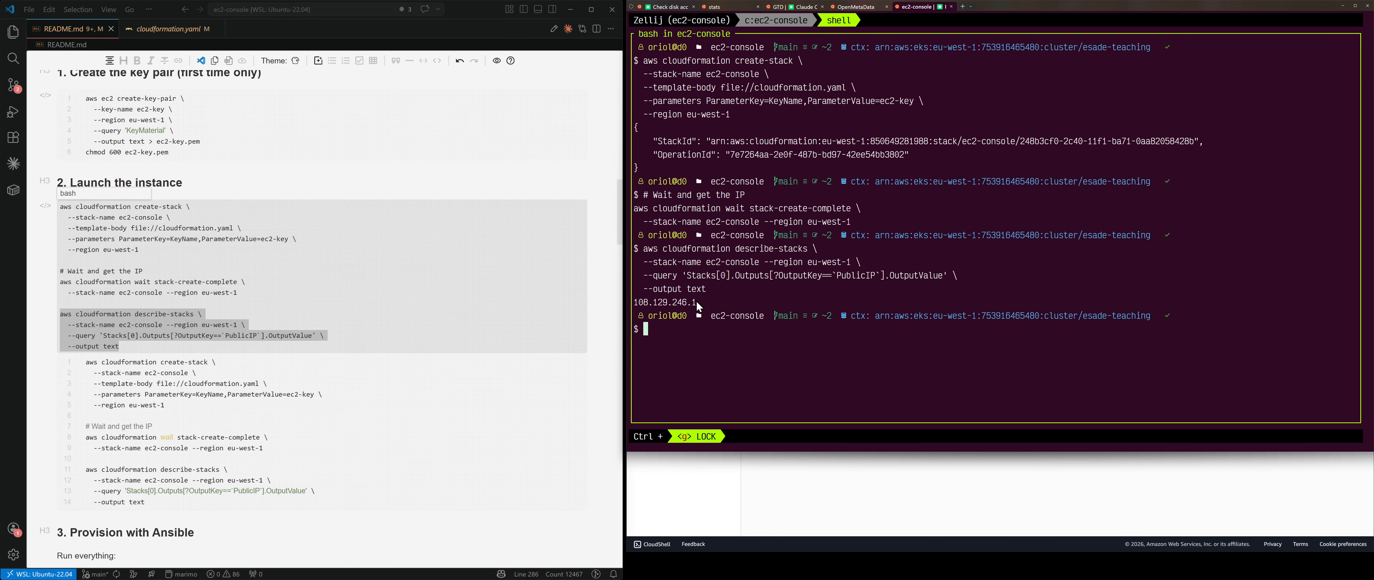
mouse_move(697, 302)
mouse_down()
mouse_move(643, 302)
mouse_move(697, 303)
mouse_up()
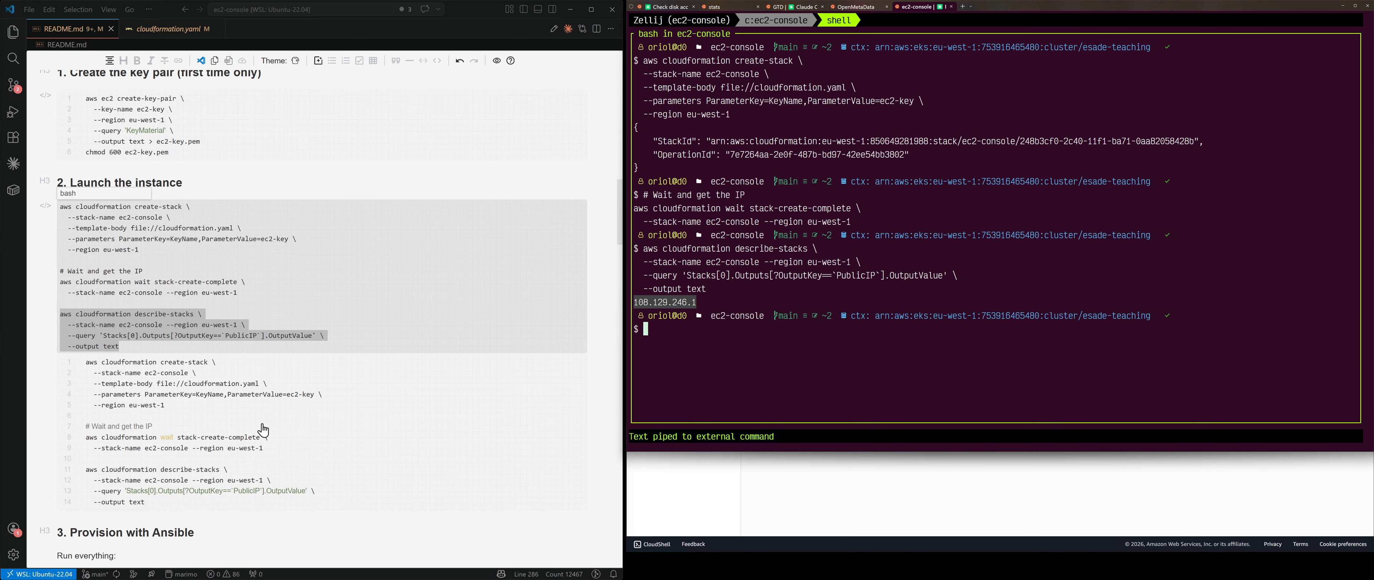
scroll(264, 419, down, 5)
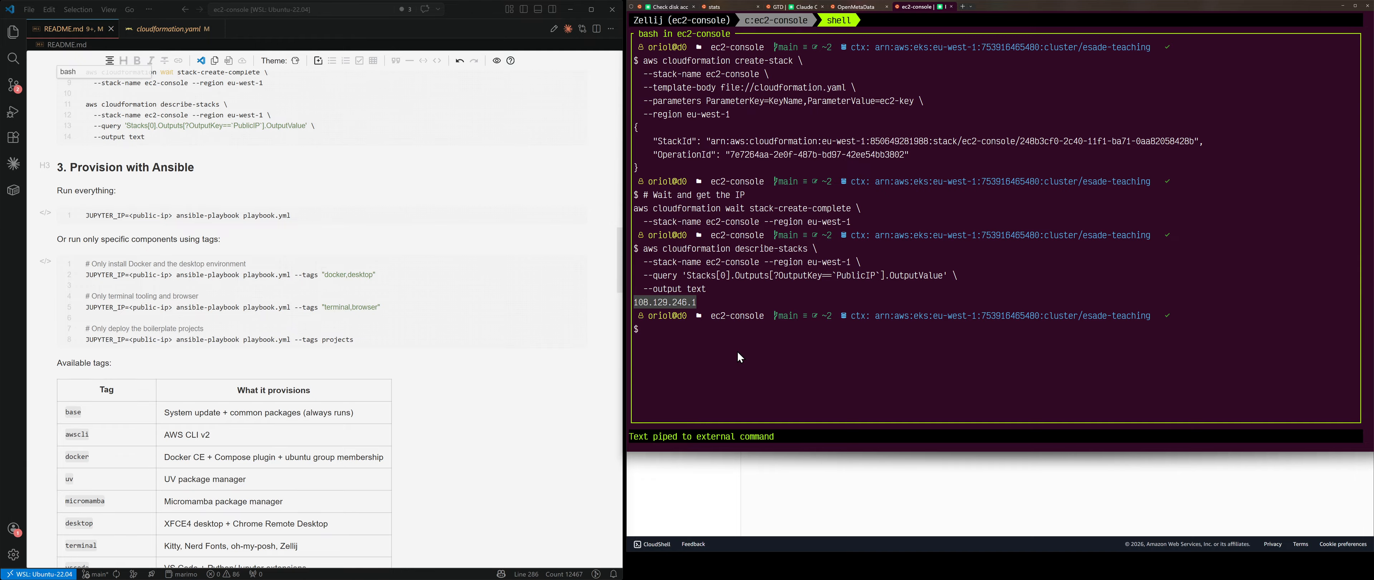
click(417, 276)
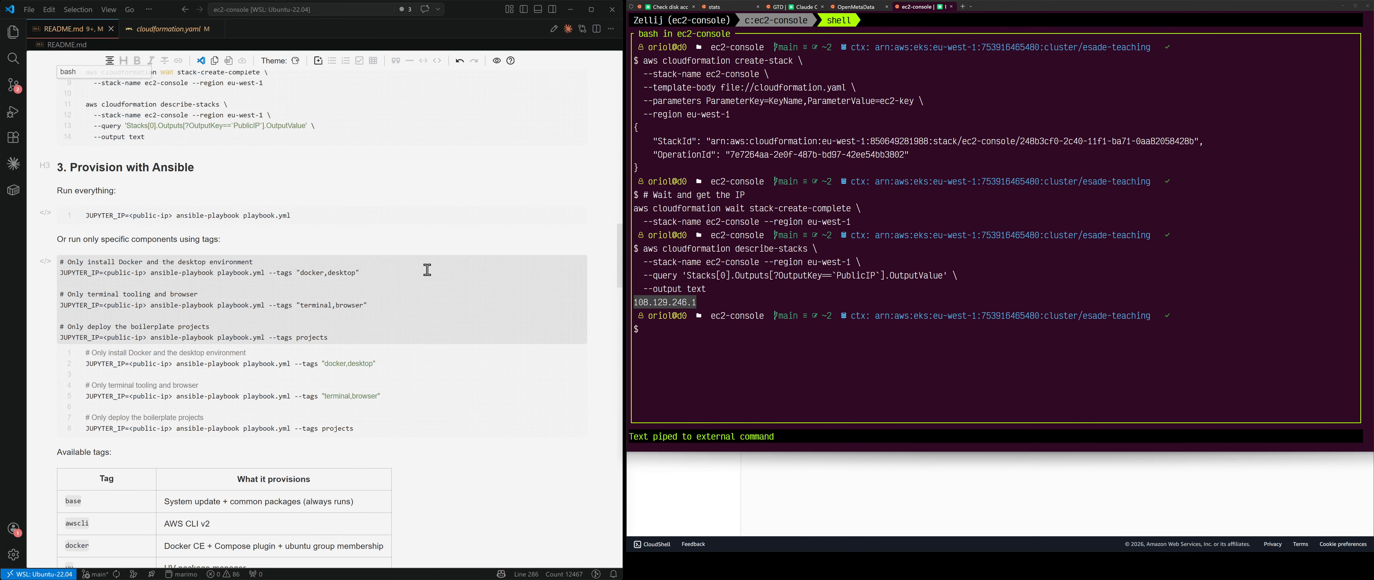
key(ctrl+f)
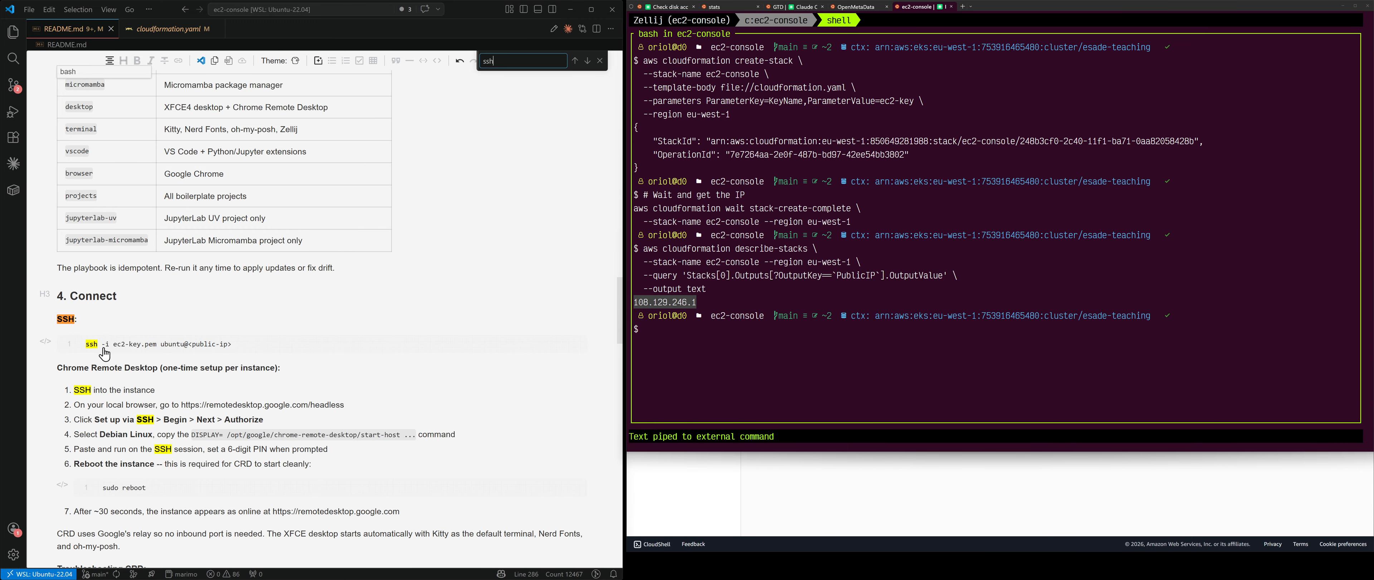
click(830, 297)
text(ssh)
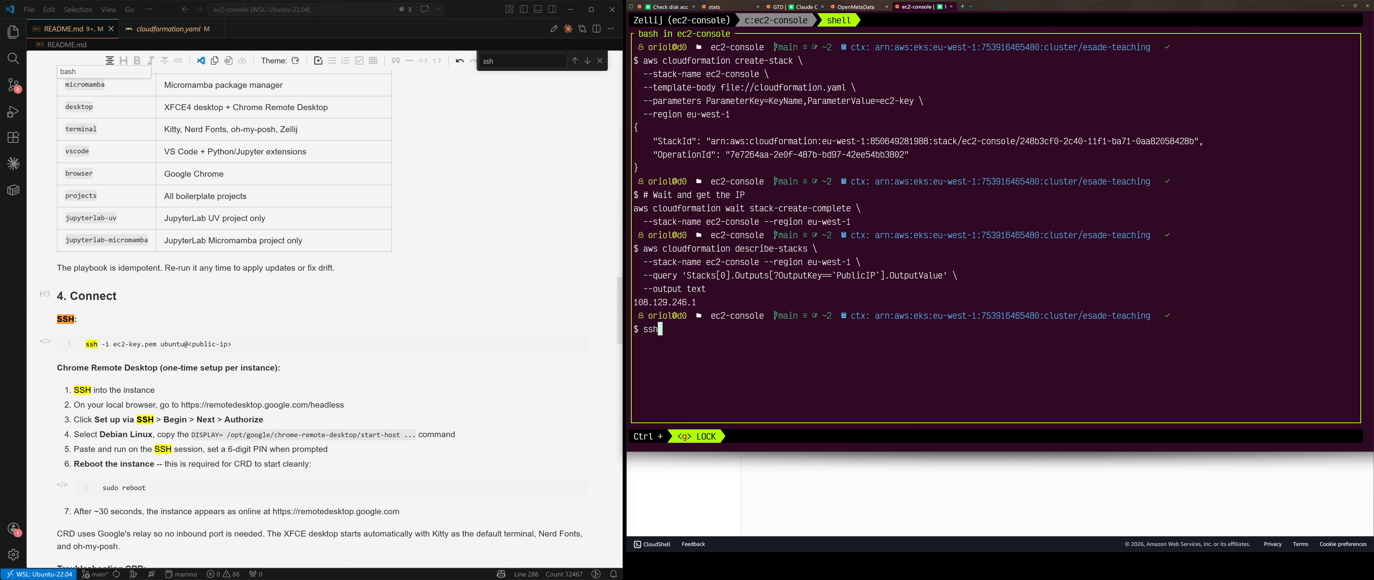
text( -i ec2-key.pem ubuntu@)
key(ctrl+v)
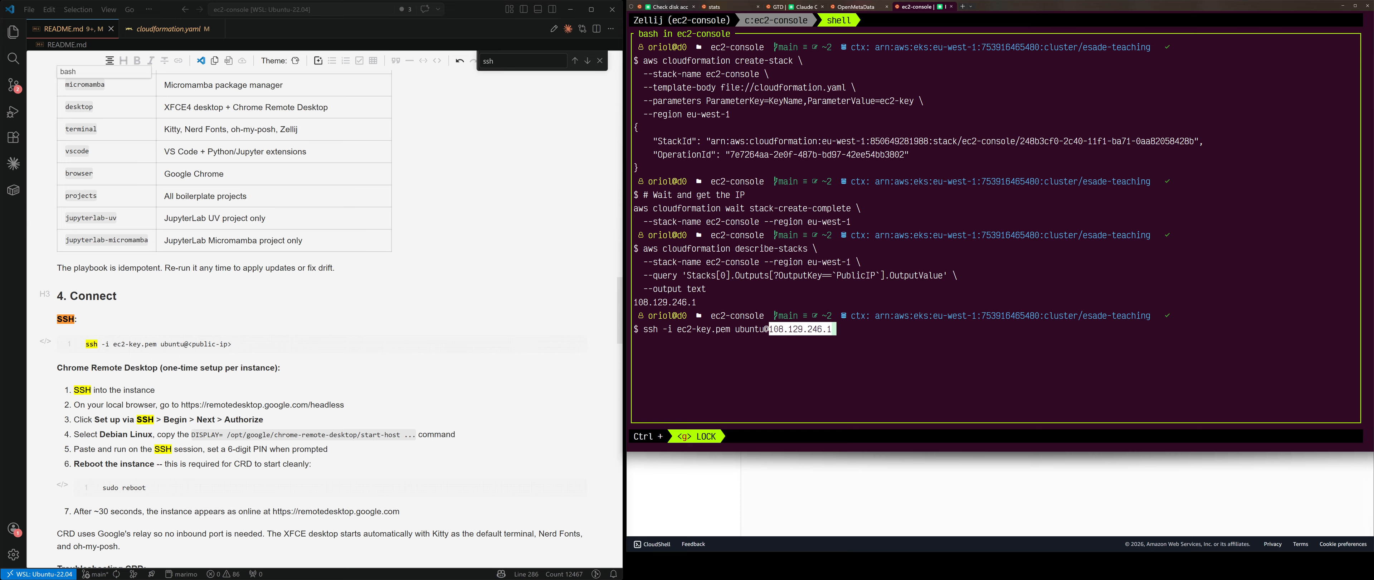
key(Return)
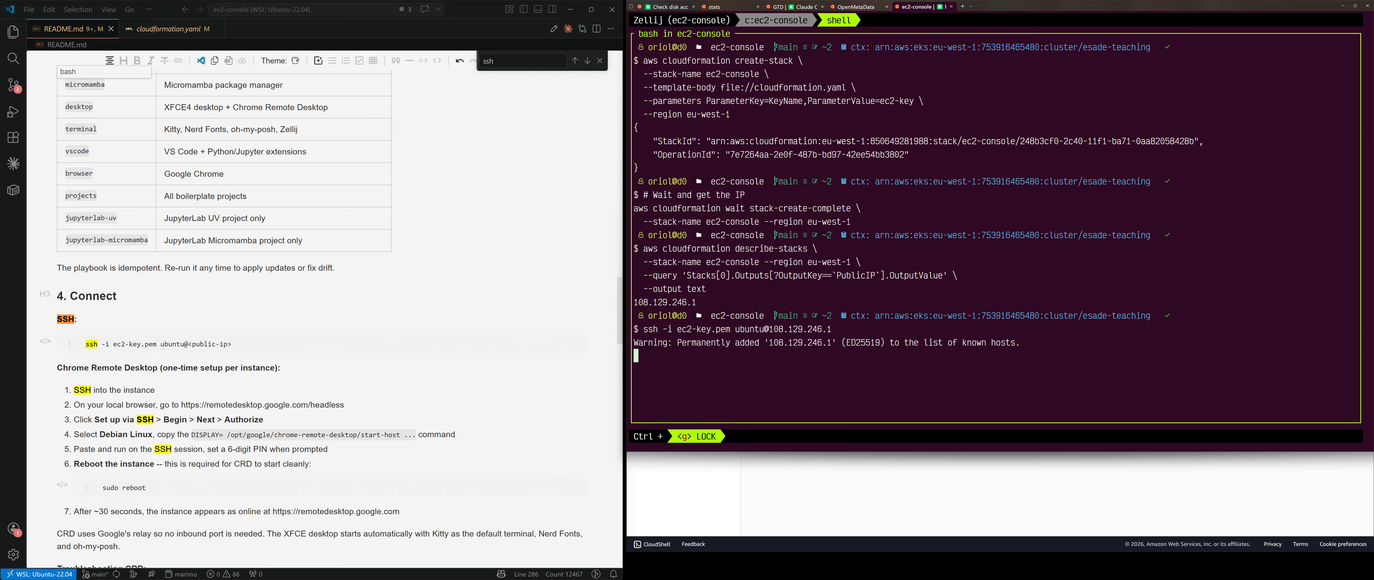
Step: Clear the login welcome text from the remote shell
text(b)
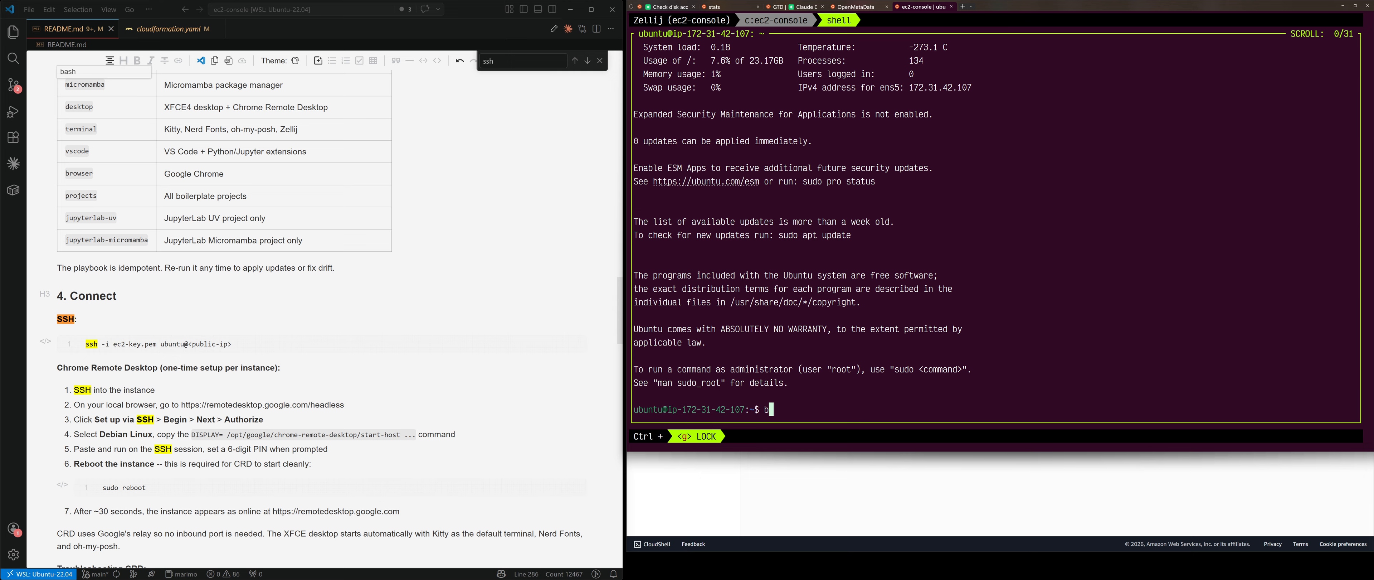
text(top)
key(BackSpace)
key(BackSpace)
key(BackSpace)
key(BackSpace)
text(clear)
key(Return)
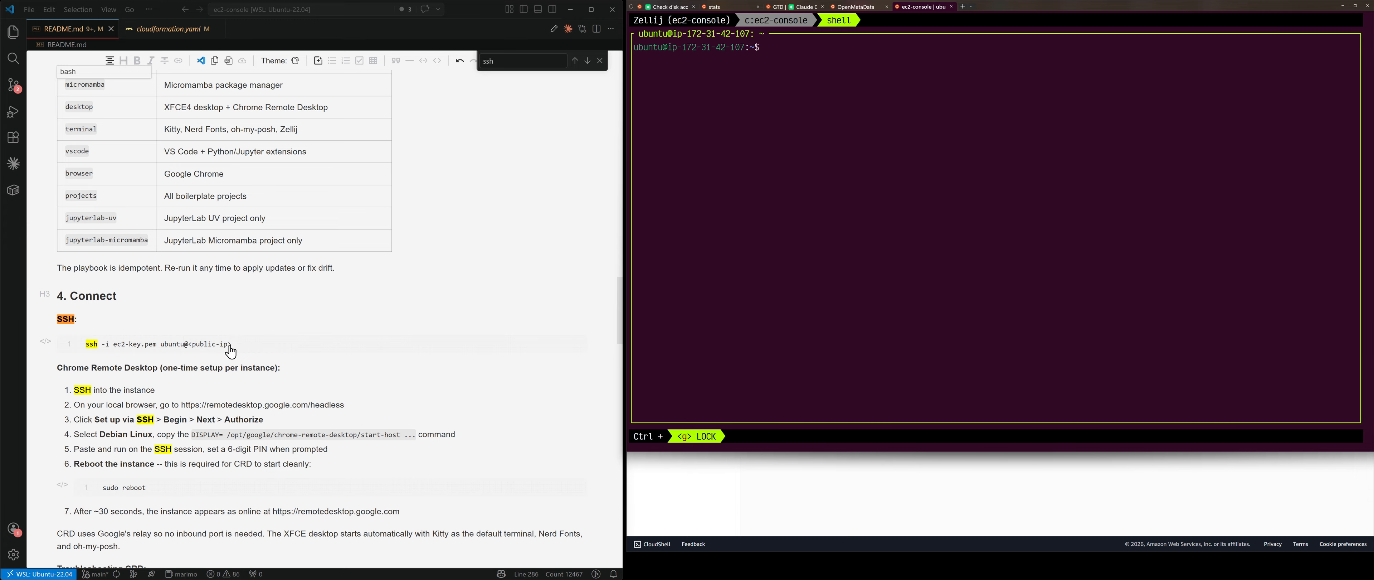
scroll(231, 352, up, 8)
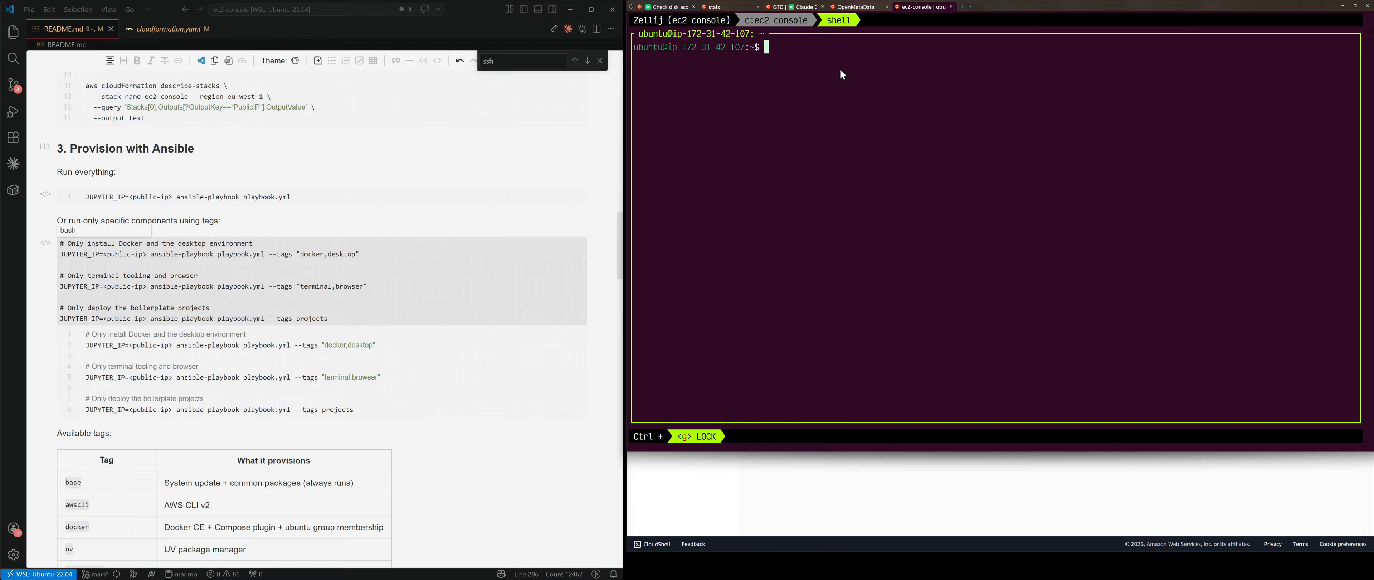
Step: Open a third Zellij tab and rename the SSH shell tab to ec2
key(ctrl+g)
key(ctrl+t)
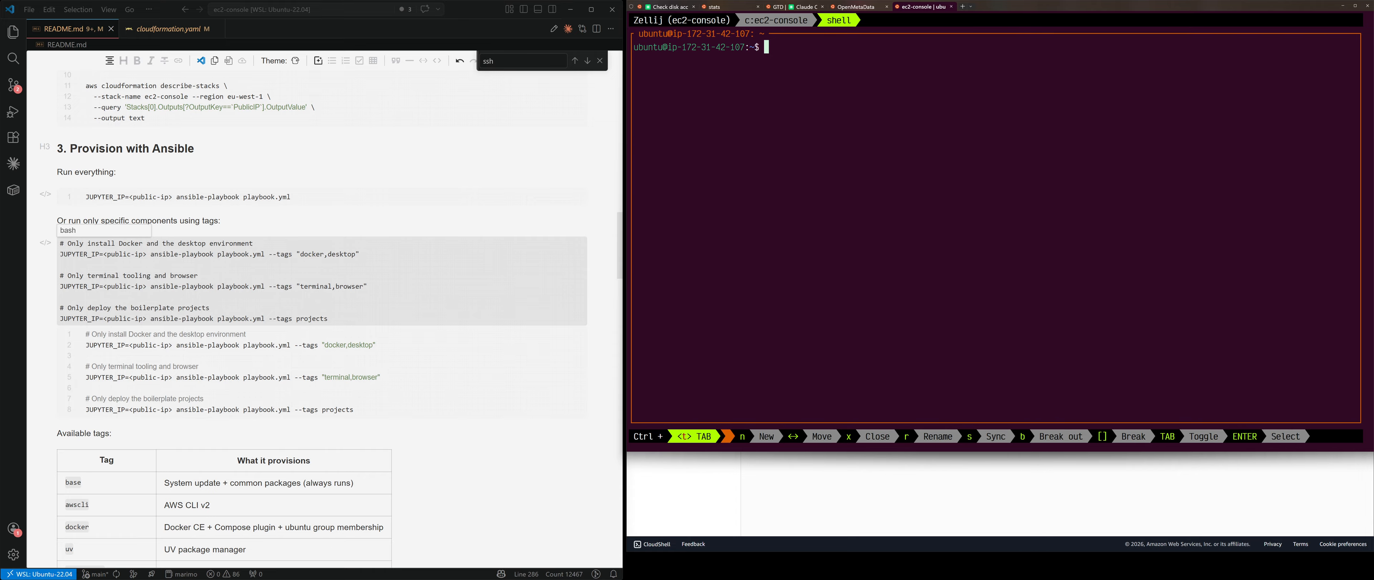
key(n)
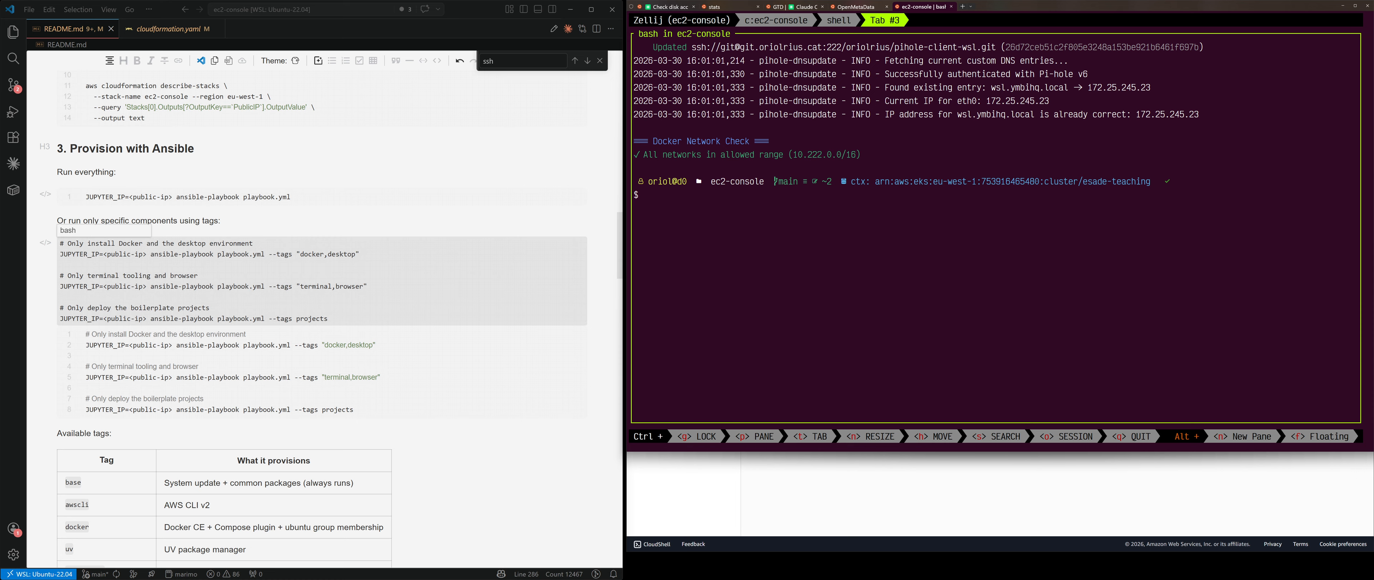
click(839, 21)
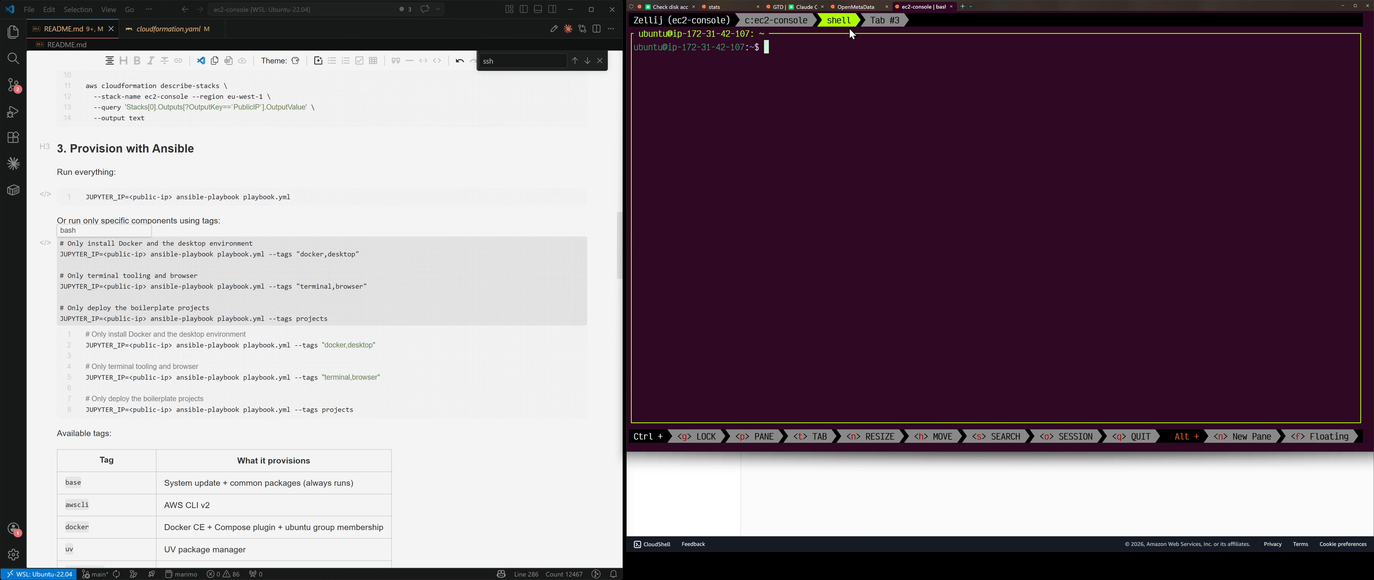
key(ctrl+t)
text(r)
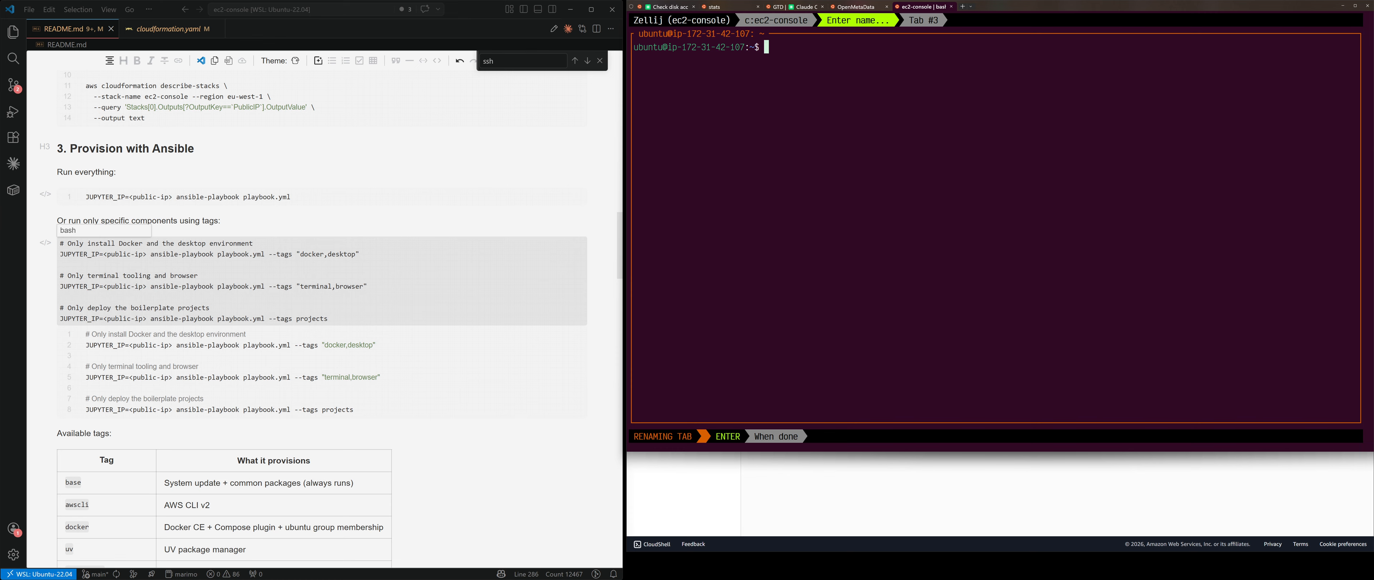
text(ec2)
key(Return)
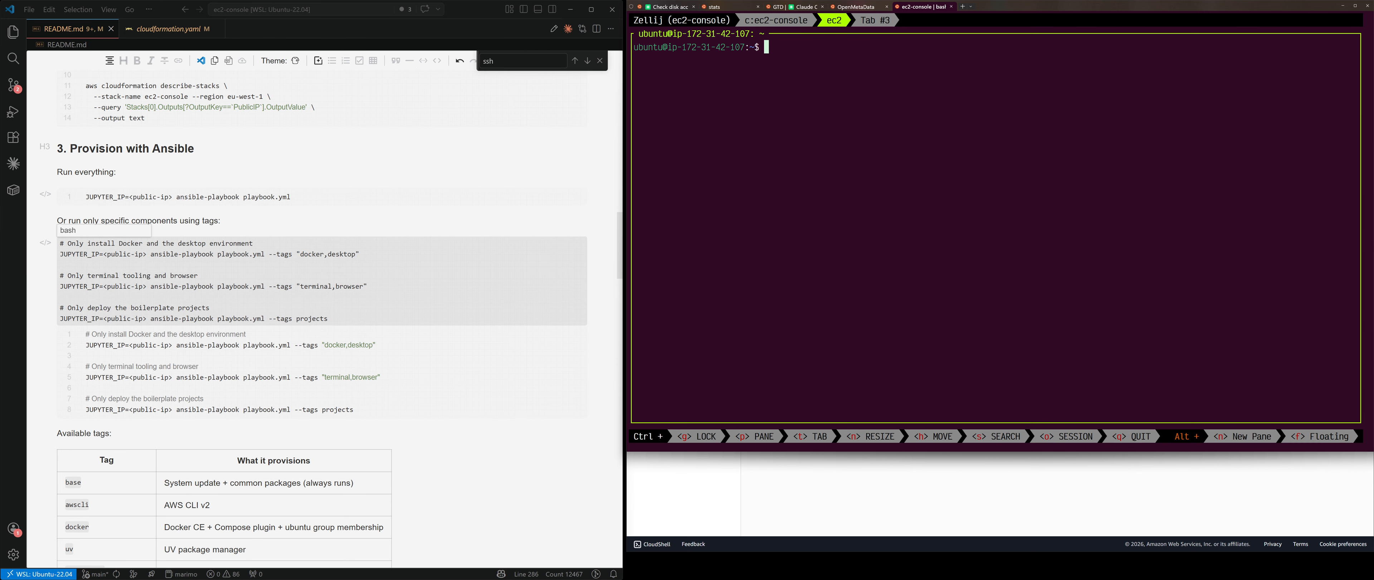
Step: Rename the new Tab #3 to local and relock the Zellij key bindings
click(877, 23)
key(ctrl+t)
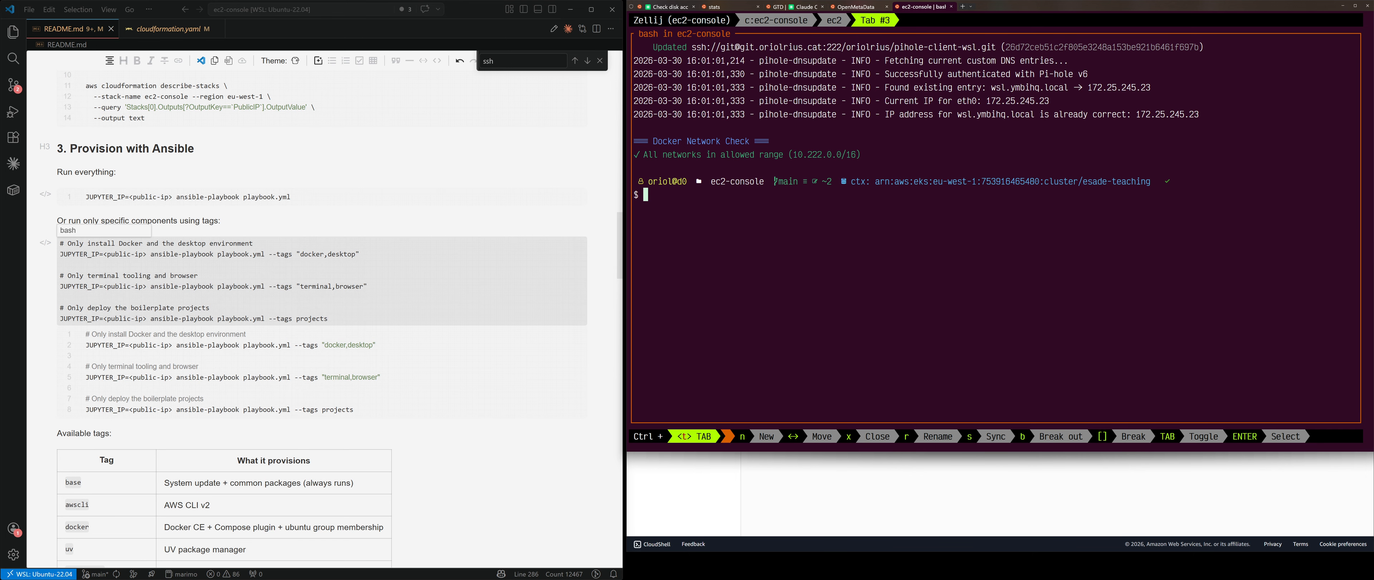
text(r)
text(local)
key(Return)
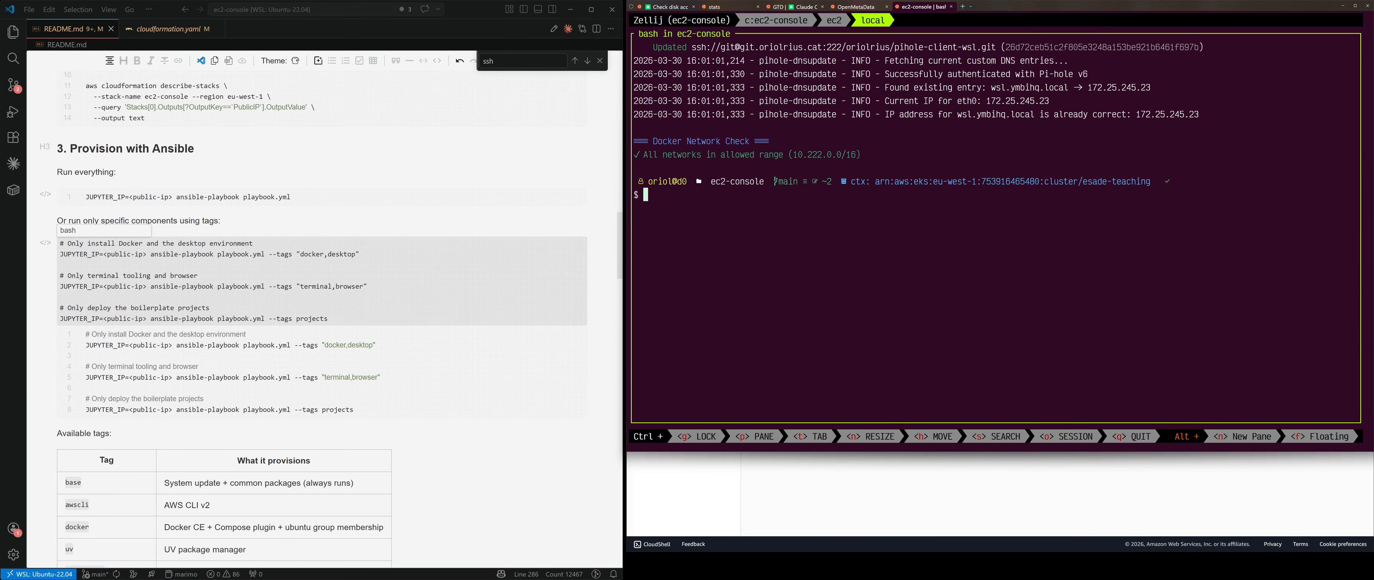
key(ctrl+g)
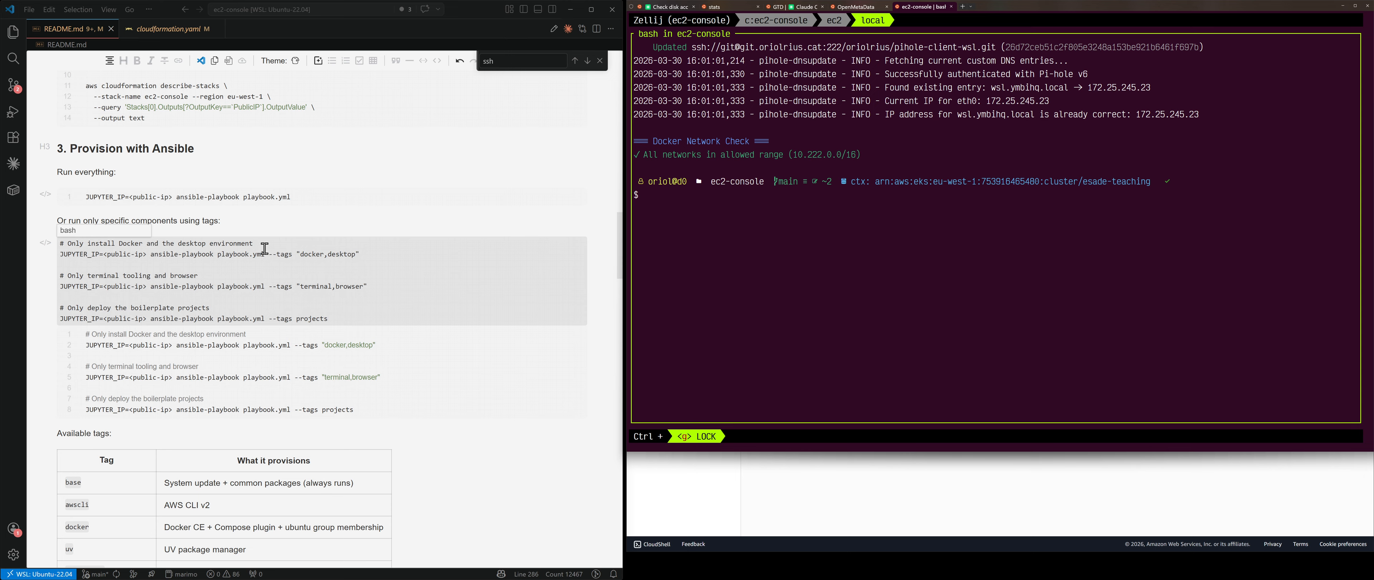
Step: Copy the README's --tags "docker,desktop" playbook command and paste it into the local tab
drag(368, 251, 60, 254)
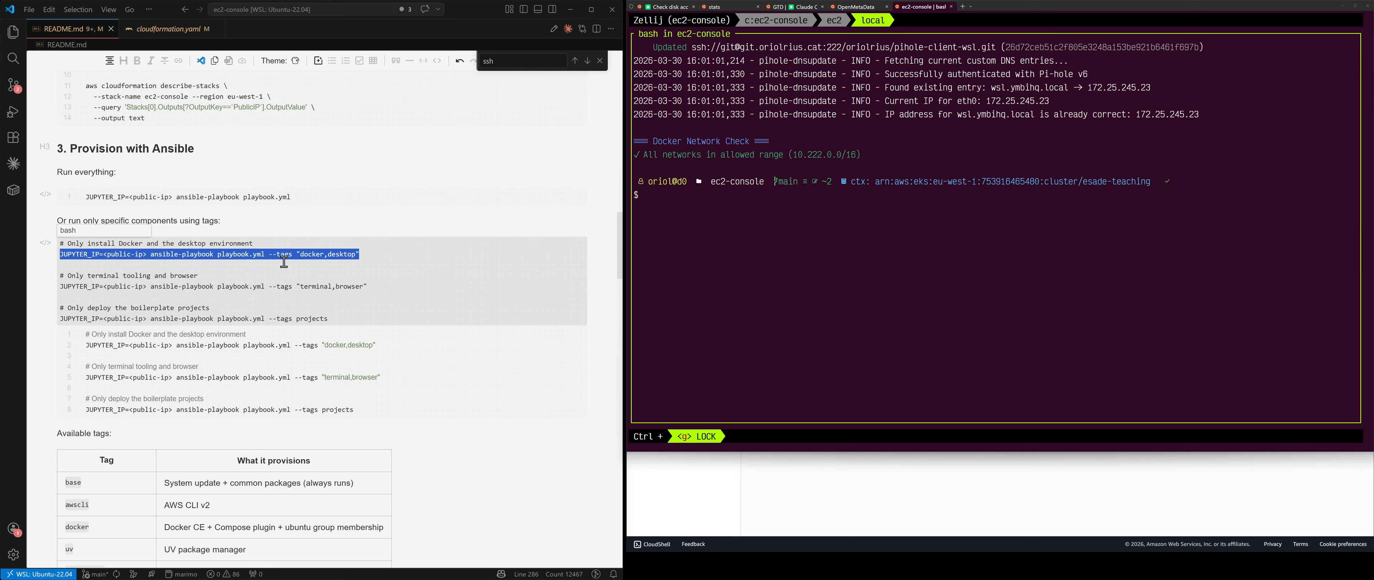
click(730, 293)
key(ctrl+v)
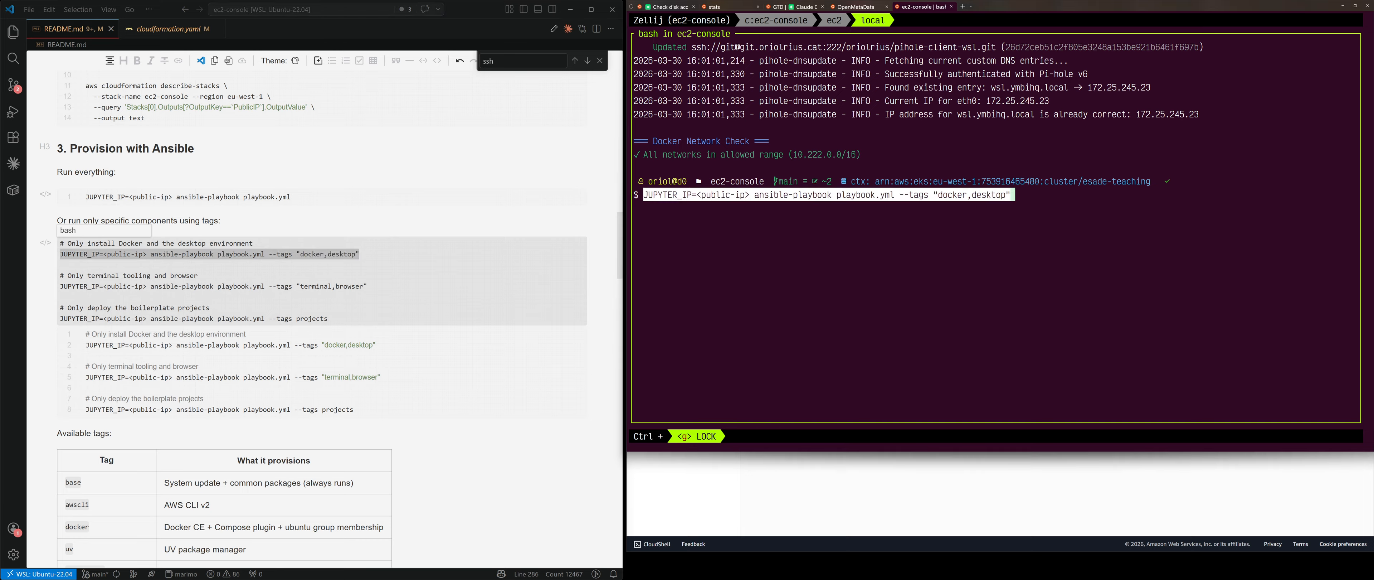
key(End)
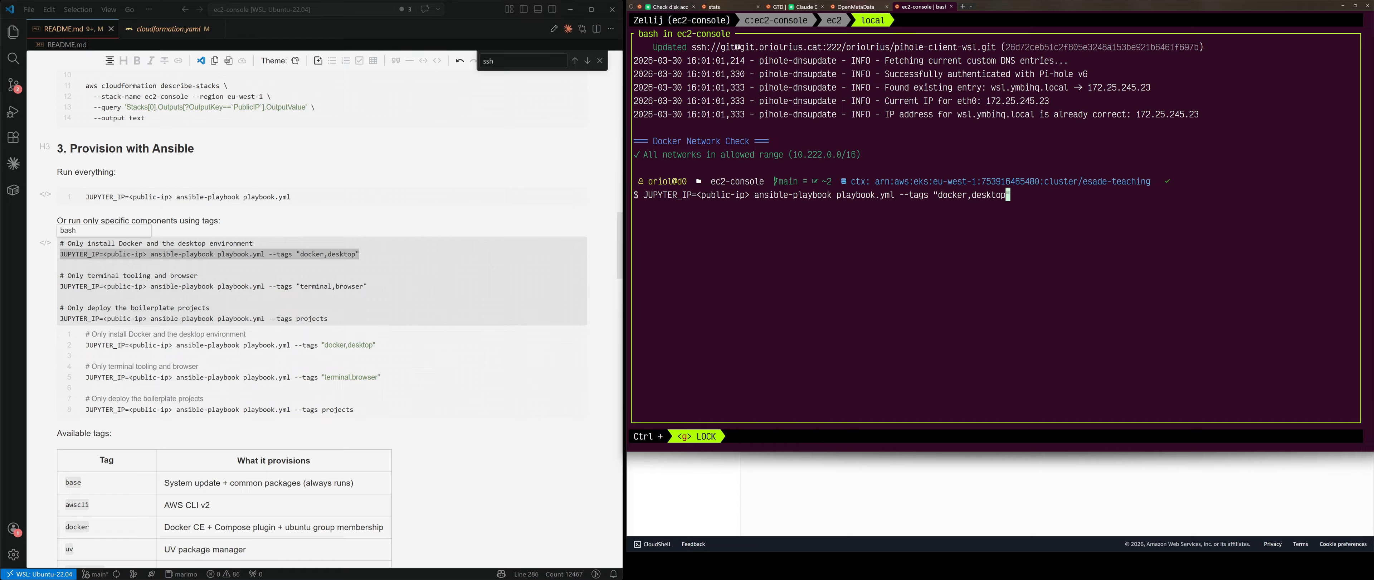
Step: Replace <public-ip> with 108.129.246.1 from clipboard history and run the docker,desktop playbook
key(Home)
key(ctrl+Right)
key(ctrl+Right)
key(ctrl+Right)
key(ctrl+Right)
key(Right)
key(BackSpace)
key(BackSpace)
key(BackSpace)
key(BackSpace)
key(BackSpace)
key(BackSpace)
key(BackSpace)
key(BackSpace)
key(BackSpace)
key(BackSpace)
key(BackSpace)
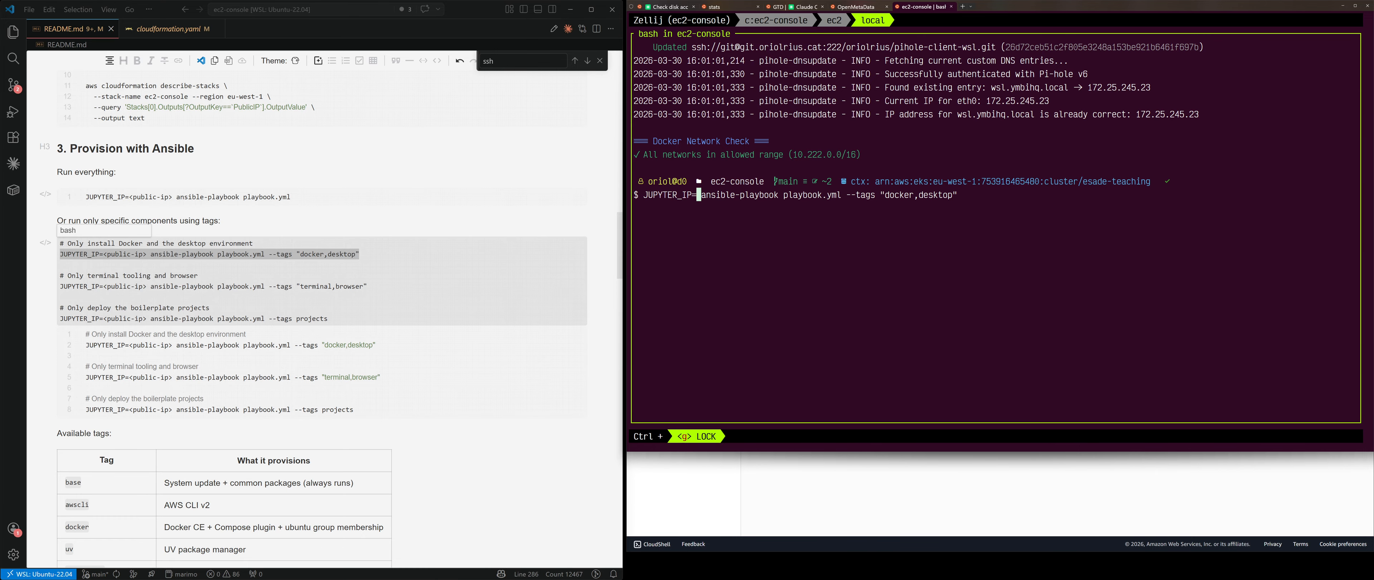
key(super+v)
key(Down)
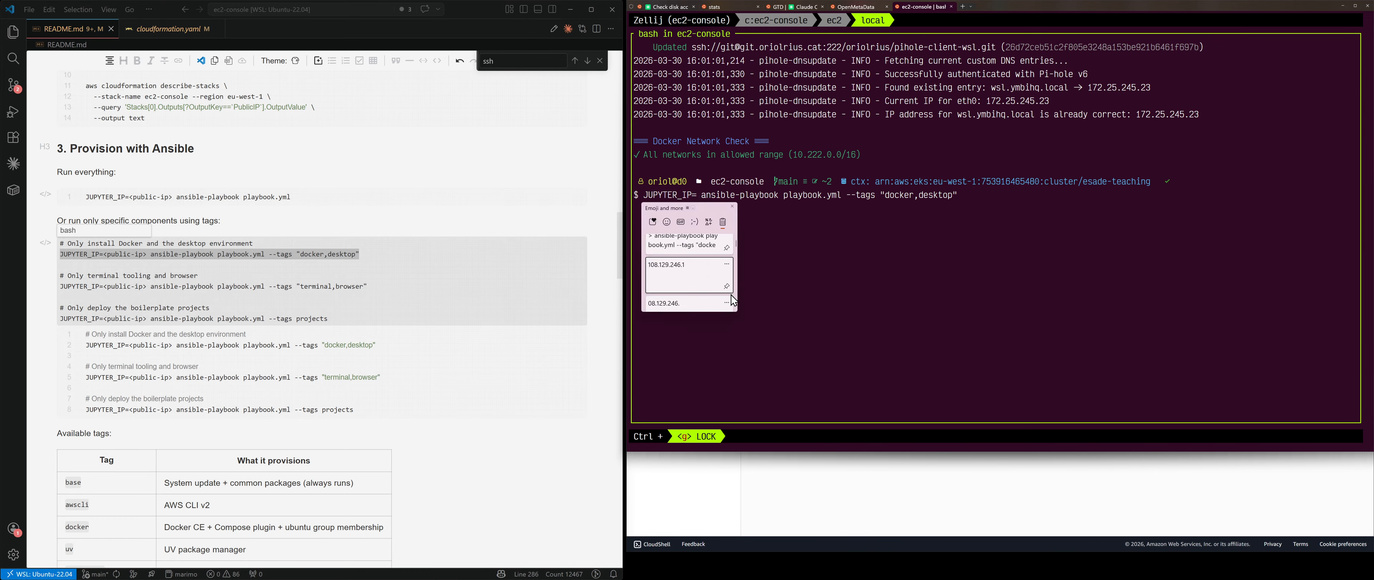
key(Return)
key(Return)
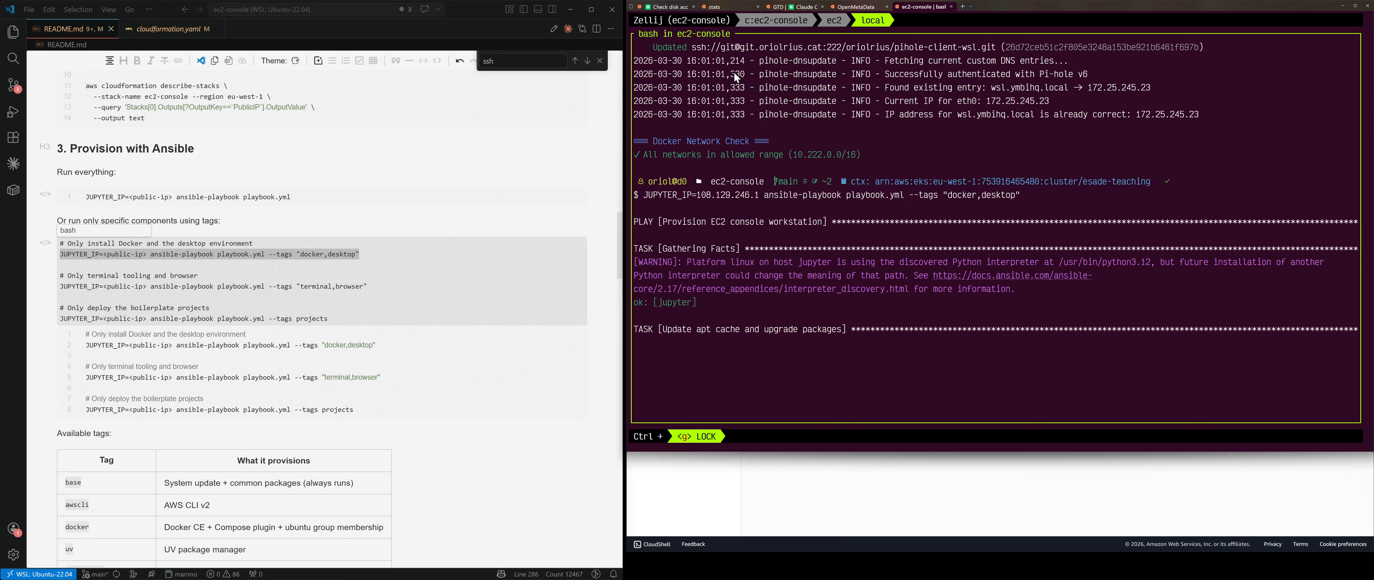
click(829, 21)
Step: Run docker on the ec2 instance to confirm it isn't installed, then return to the local playbook tab
text(docker)
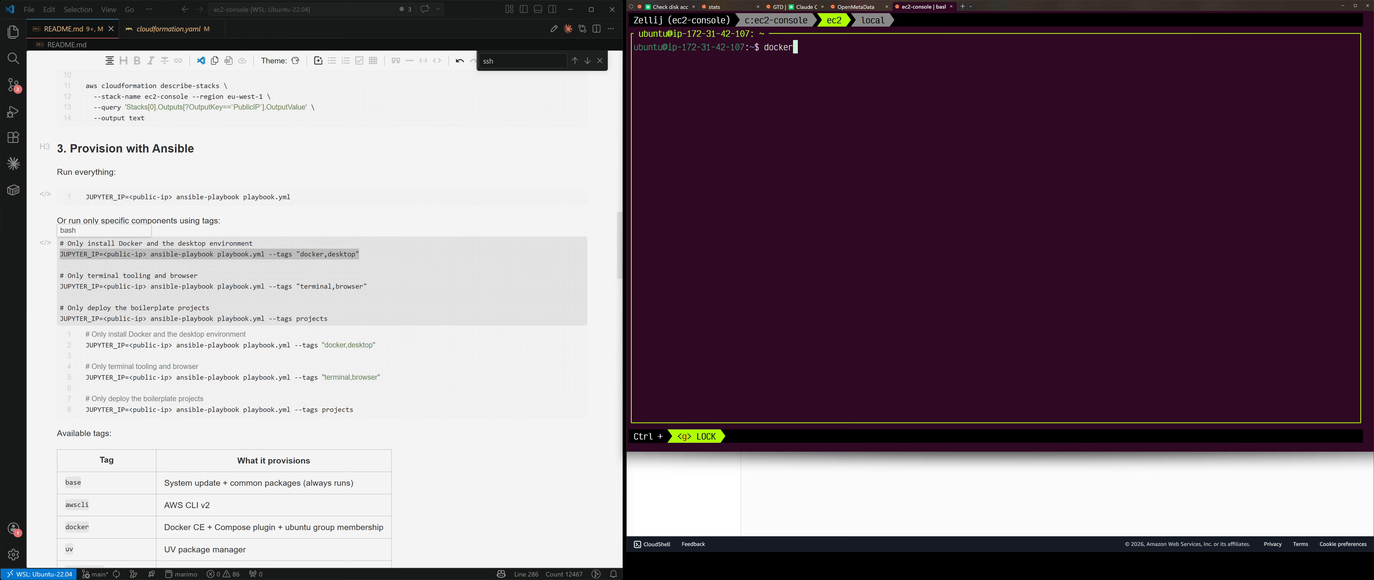
key(Return)
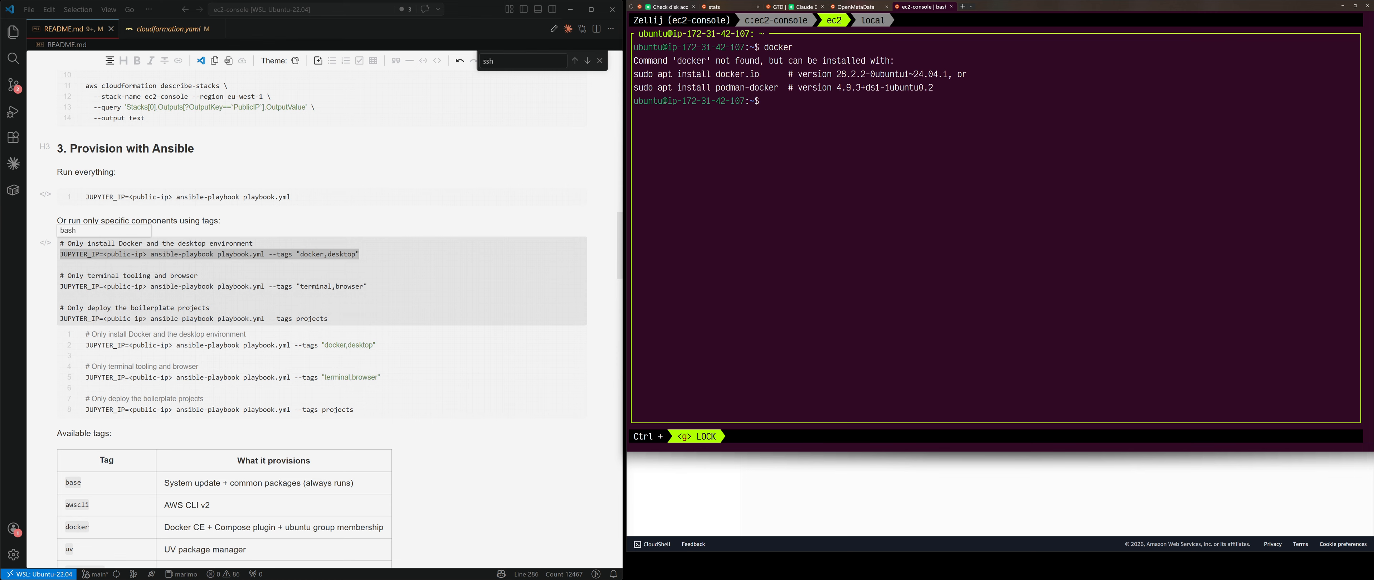
click(870, 20)
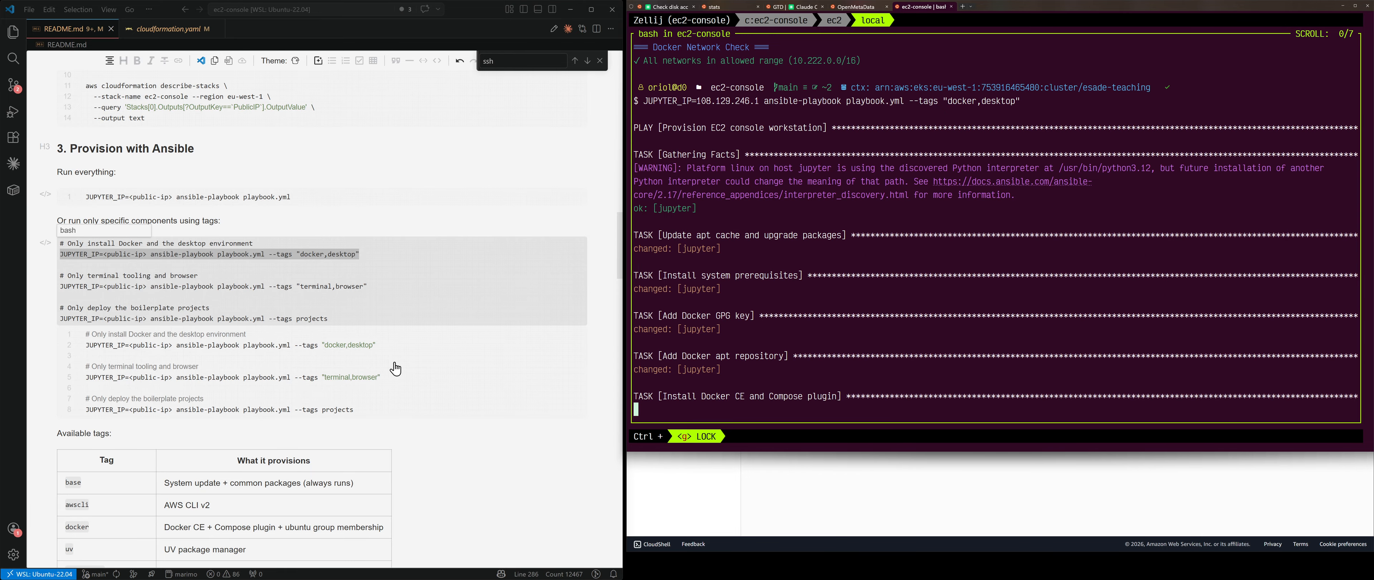
Step: Scroll through the README's Available tags table and the ansible output while the Docker tasks finish
scroll(414, 299, down, 5)
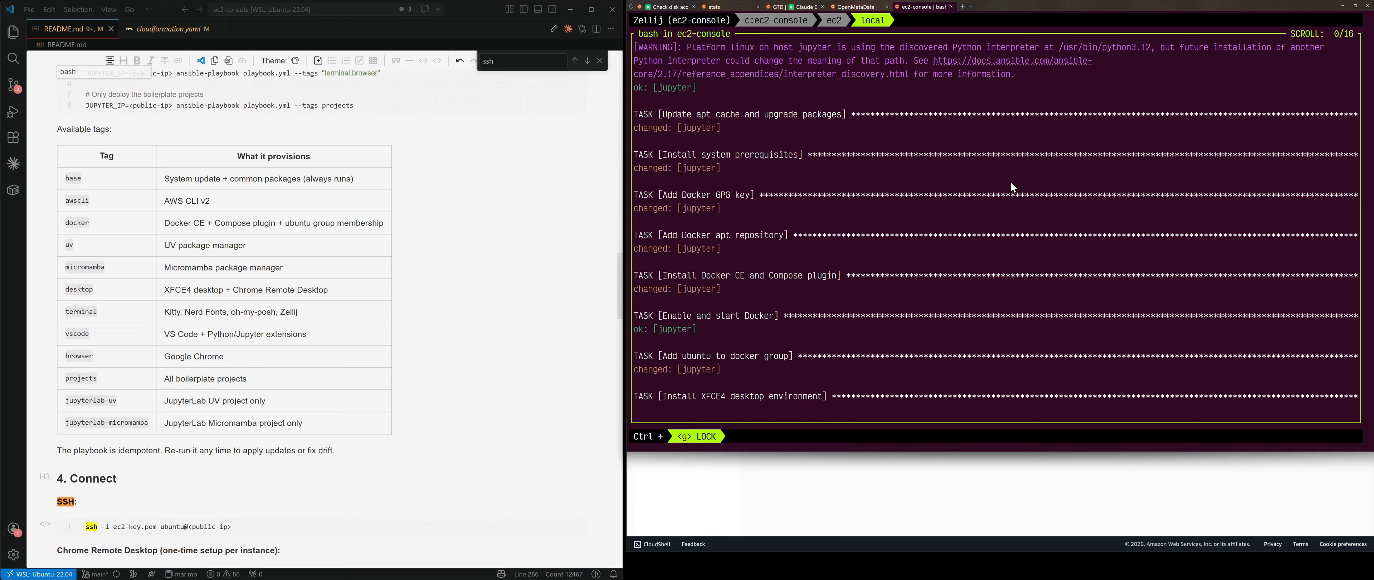
scroll(1010, 180, up, 5)
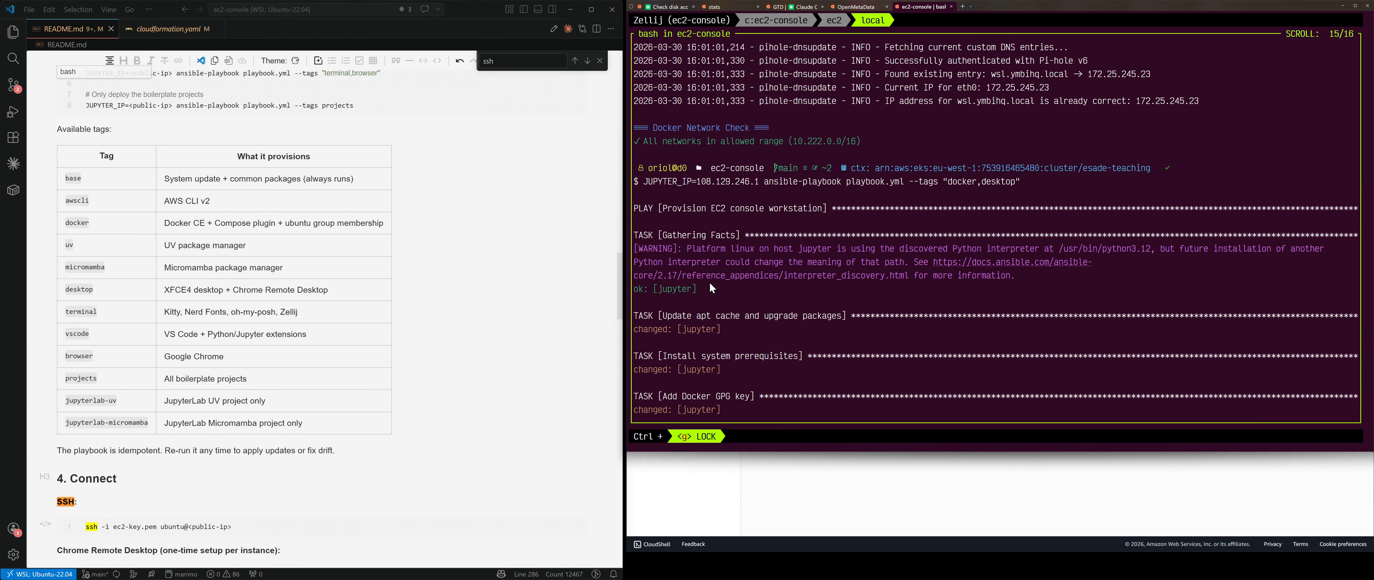
scroll(798, 265, down, 5)
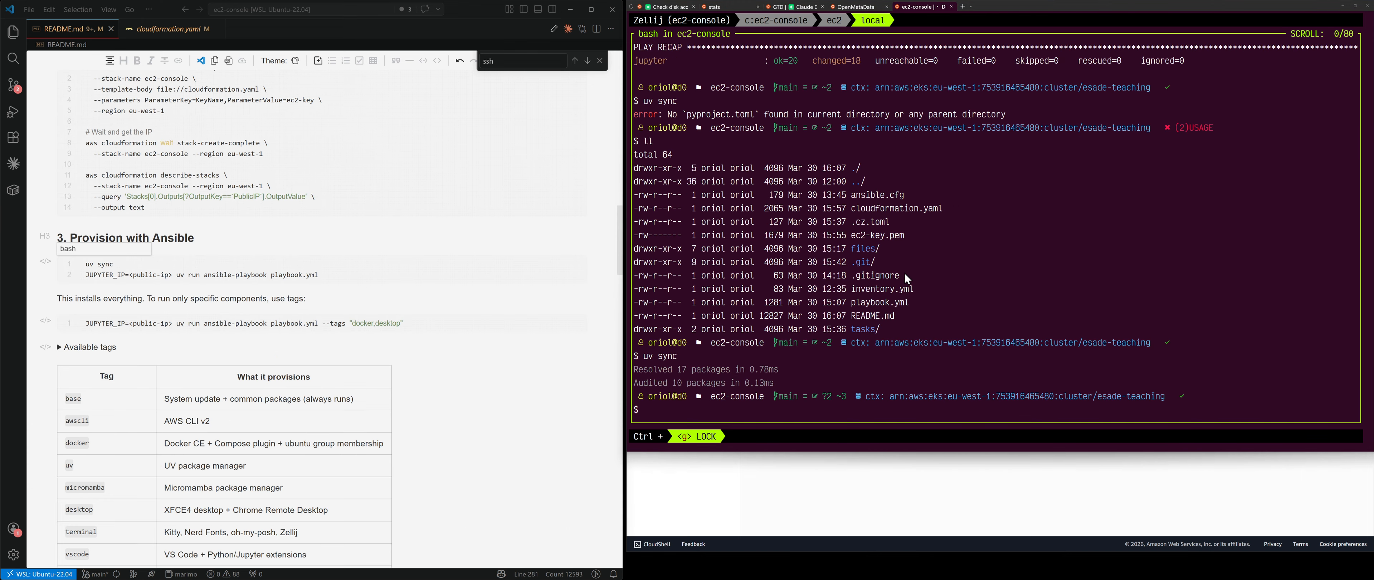
Step: Clear the Zellij terminal pane and run uv sync, resolving 17 packages in ec2-console
scroll(905, 274, up, 8)
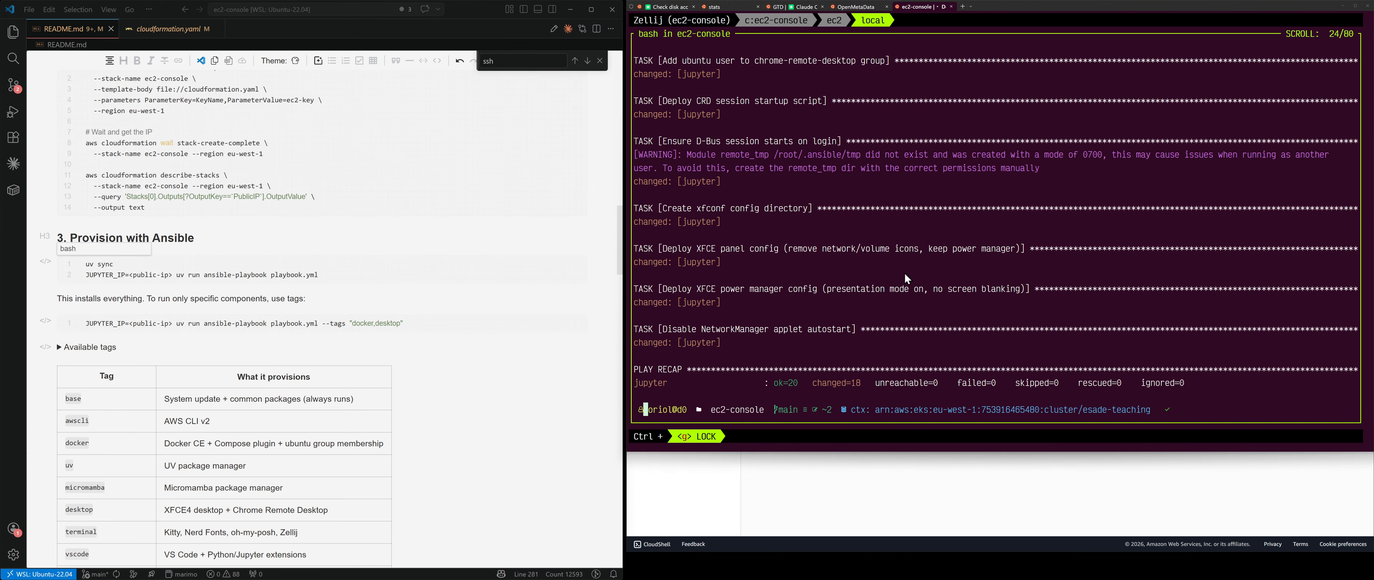
scroll(906, 278, up, 10)
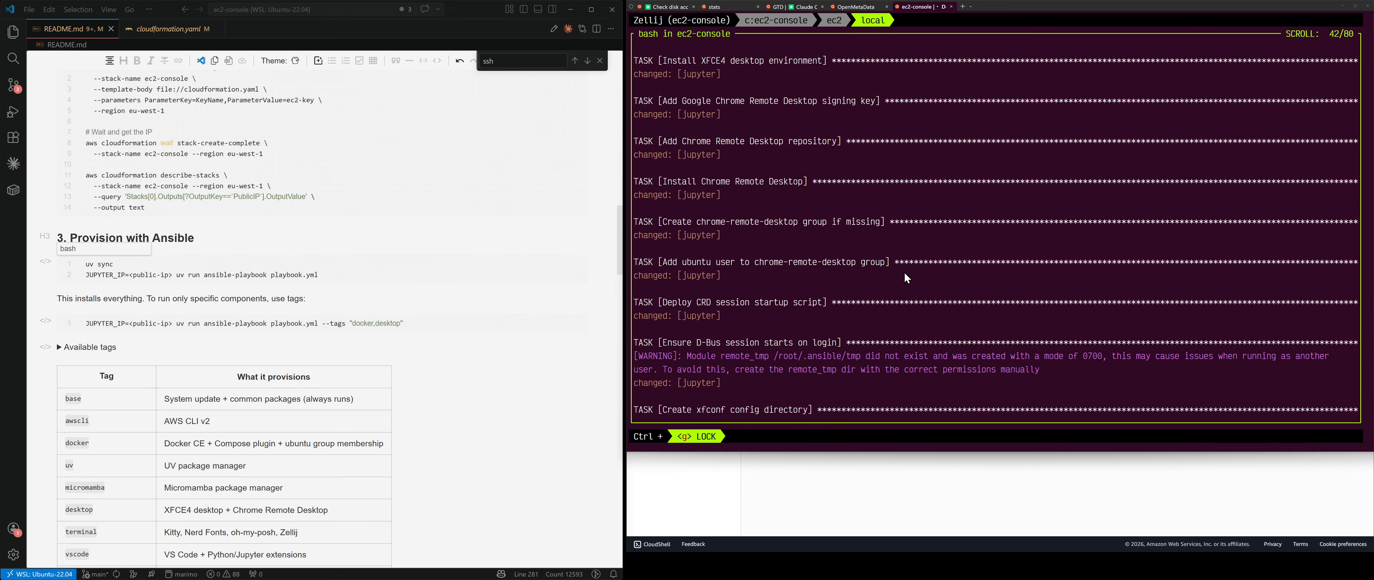
scroll(906, 277, down, 16)
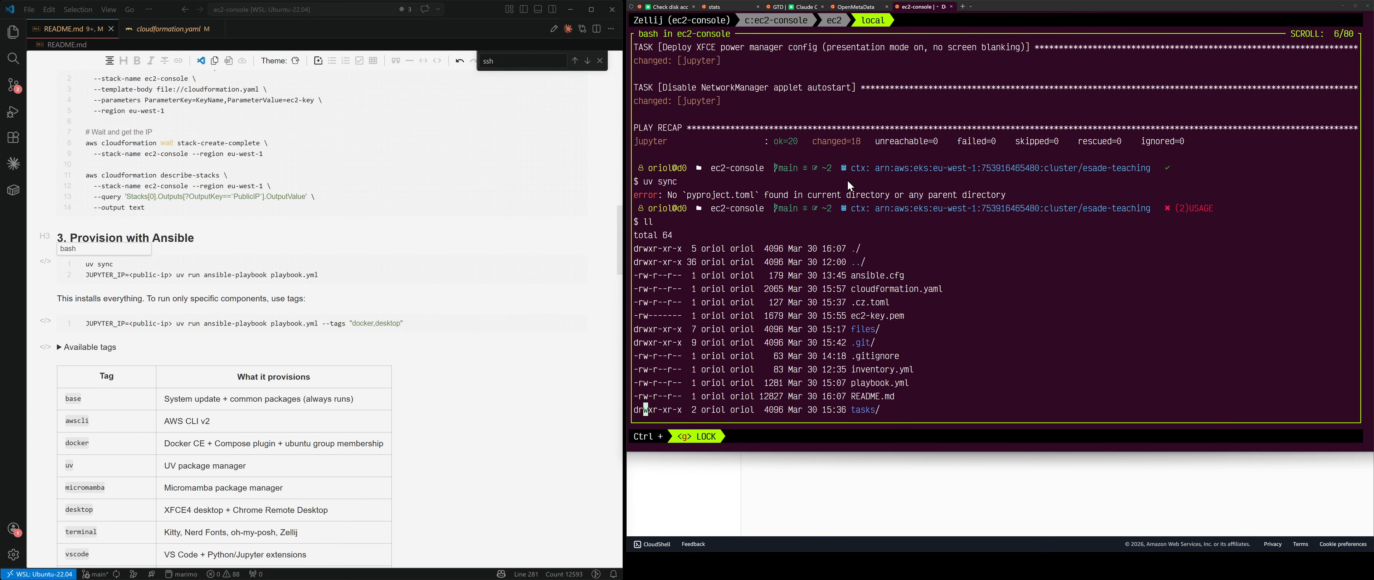
scroll(867, 236, down, 2)
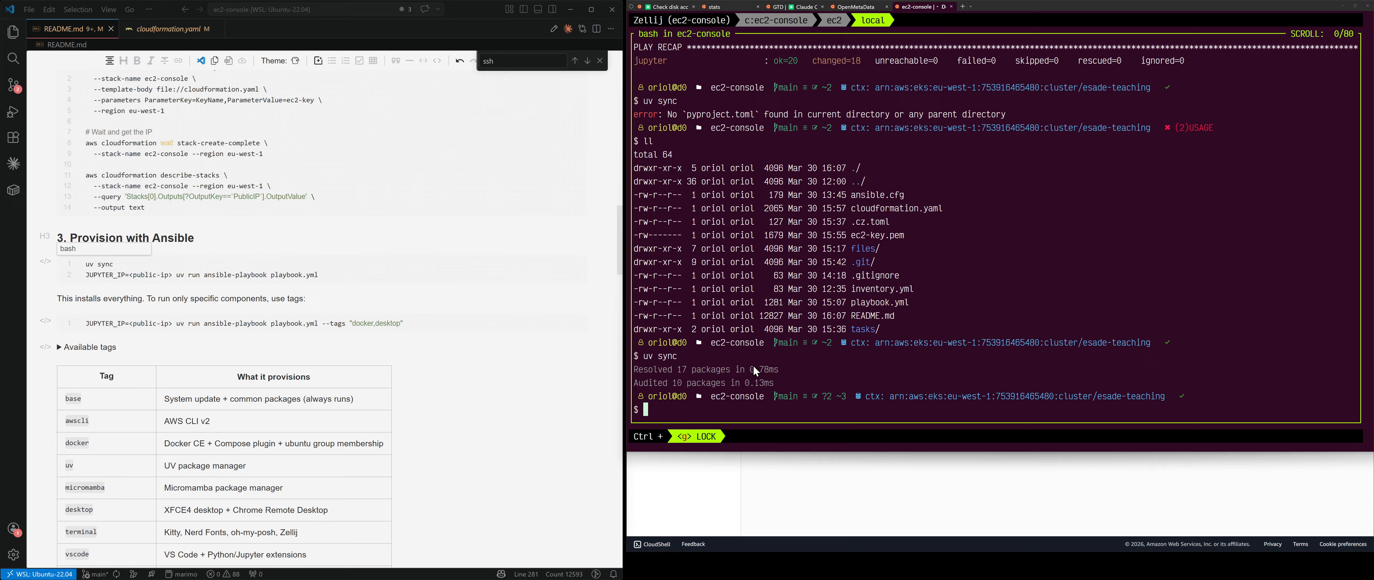
text(clear)
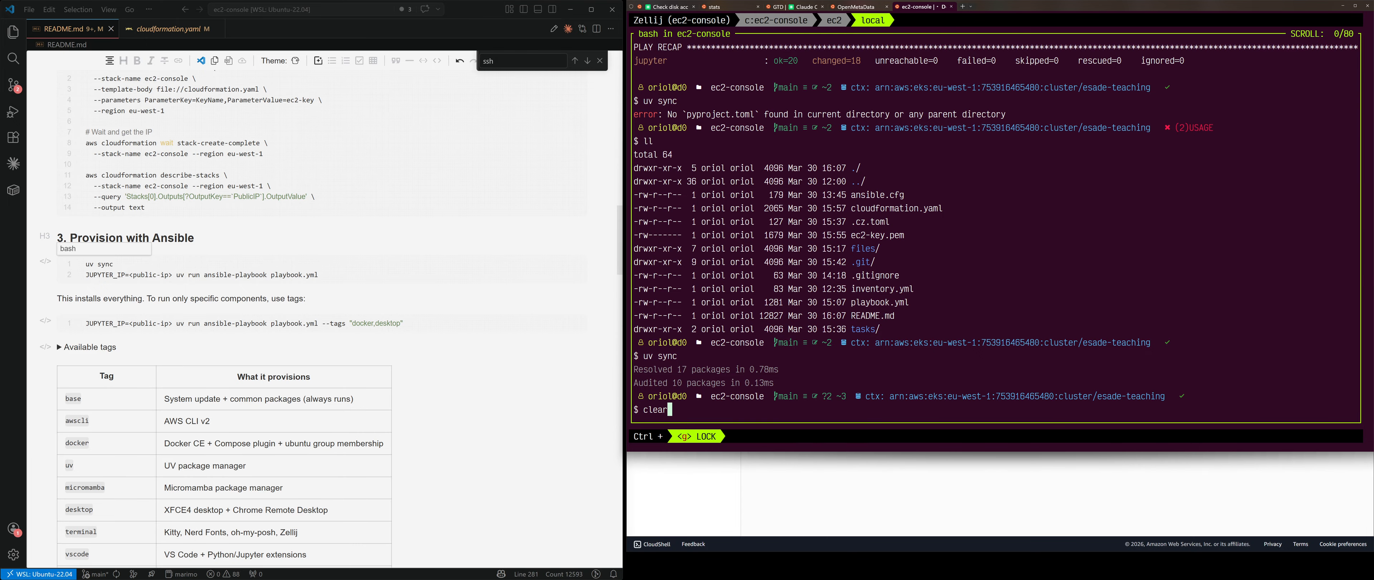
key(Return)
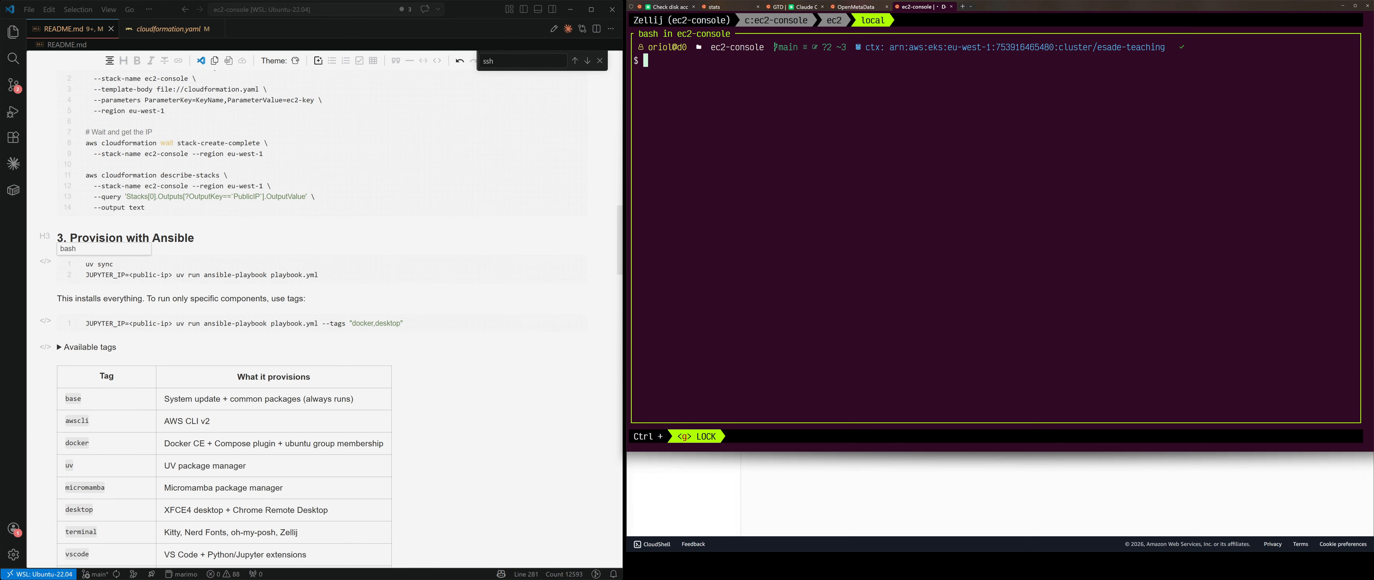
text(uv sync)
key(Return)
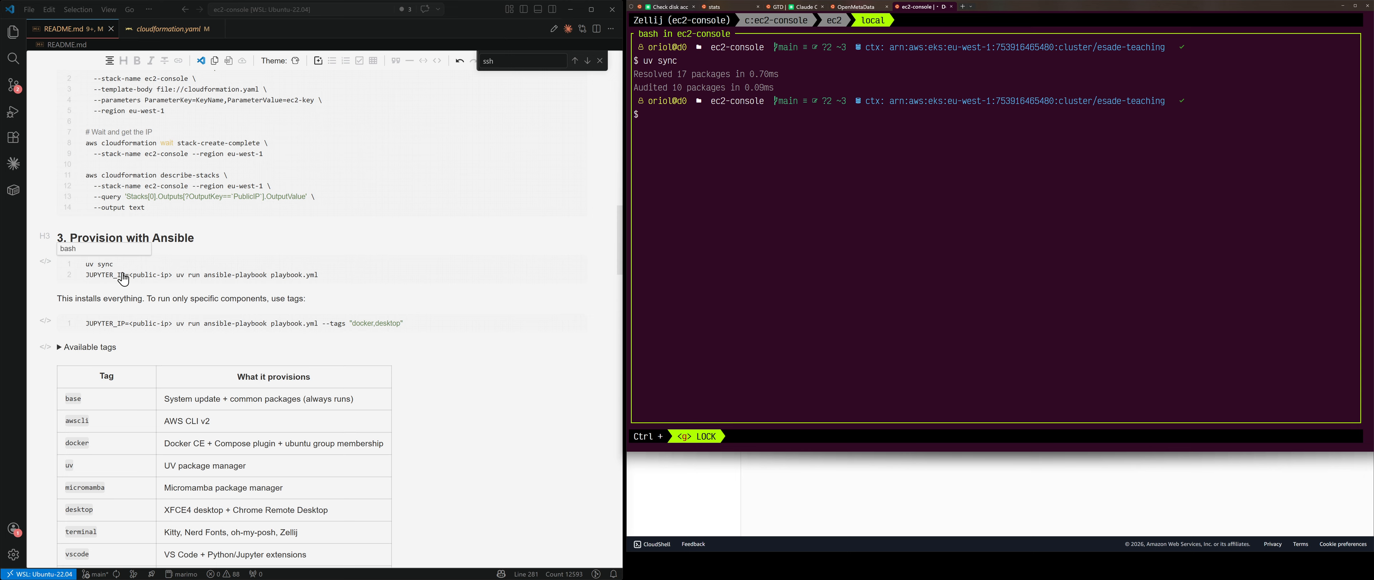
Step: Copy the JUPYTER_IP playbook line from the README code block into the terminal
click(321, 279)
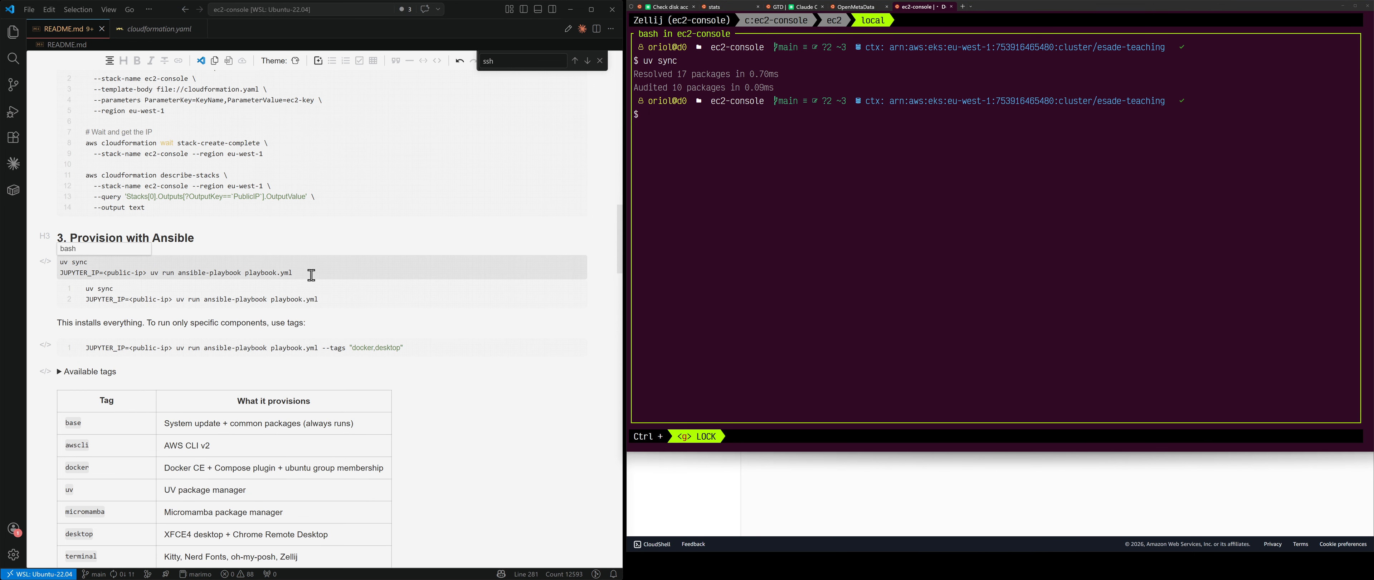
drag(309, 273, 59, 273)
key(ctrl+c)
click(747, 220)
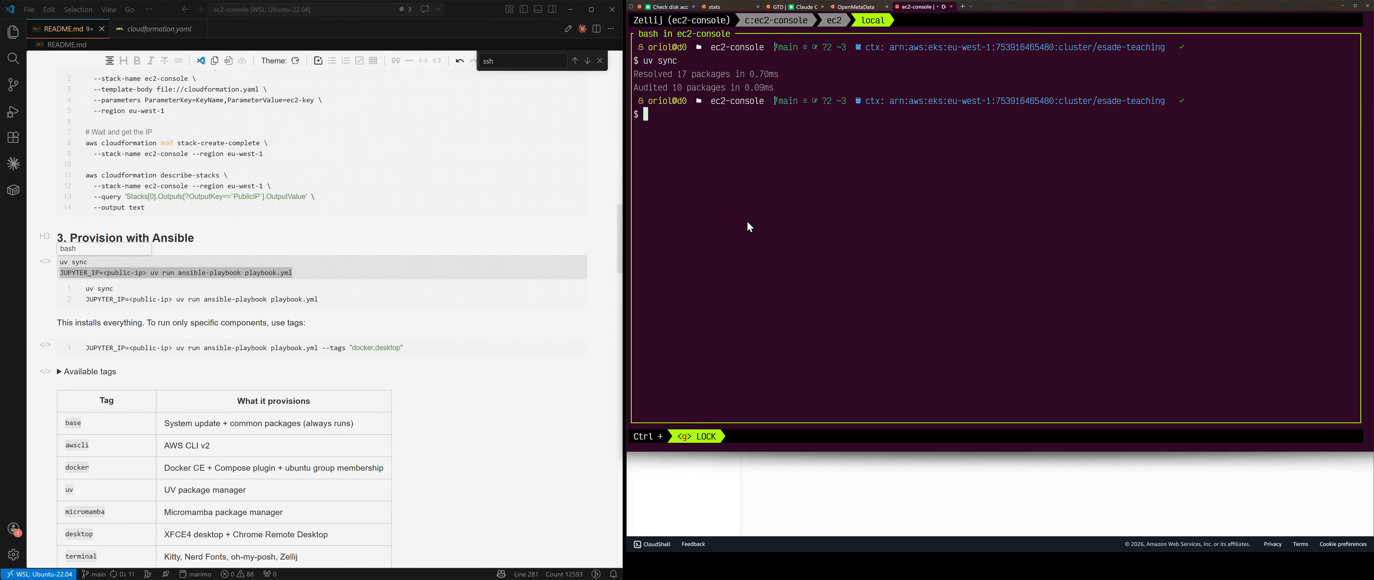
key(ctrl+v)
Step: Replace <public-ip> with 108.129.246.1 from clipboard history and run the full playbook
key(Home)
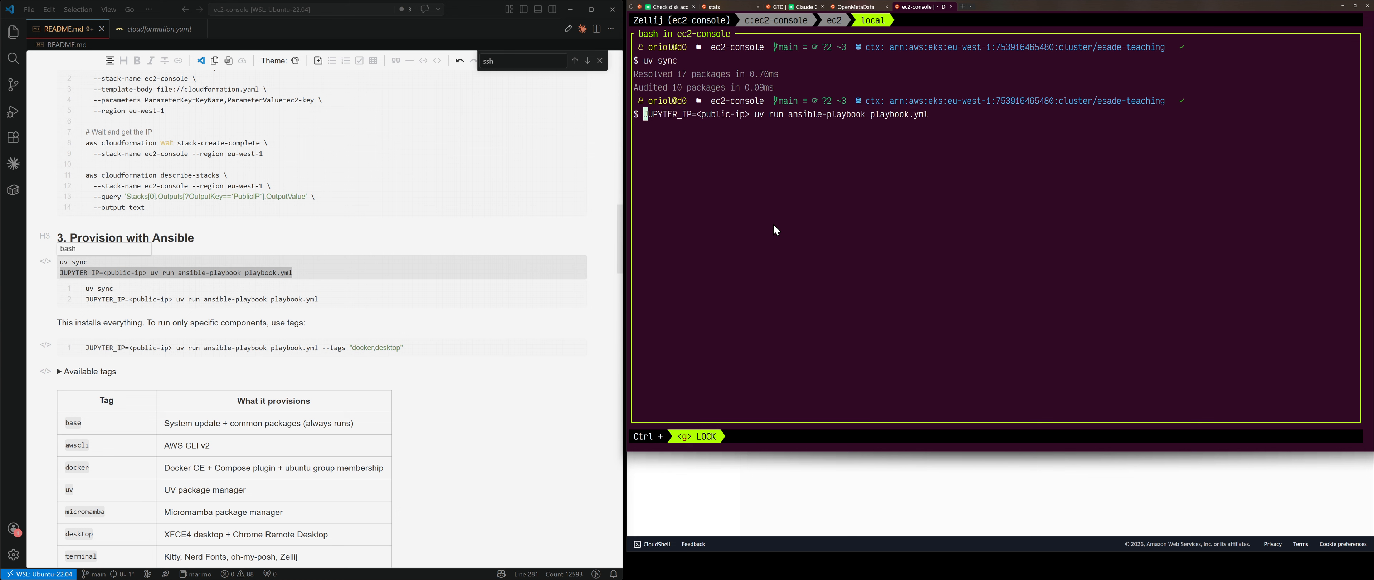
key(ctrl+Right)
key(ctrl+Right)
key(ctrl+Right)
key(ctrl+Right)
key(Right)
key(BackSpace)
key(BackSpace)
key(BackSpace)
key(BackSpace)
key(BackSpace)
key(BackSpace)
key(BackSpace)
key(BackSpace)
key(BackSpace)
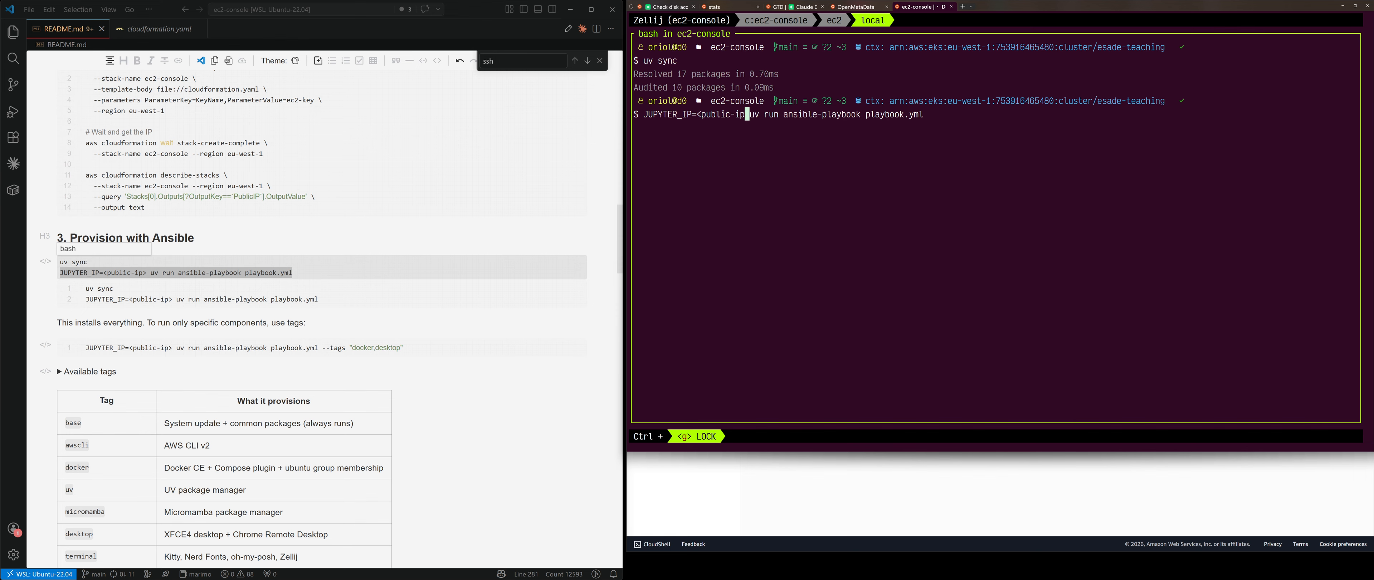
key(BackSpace)
key(BackSpace)
key(super+v)
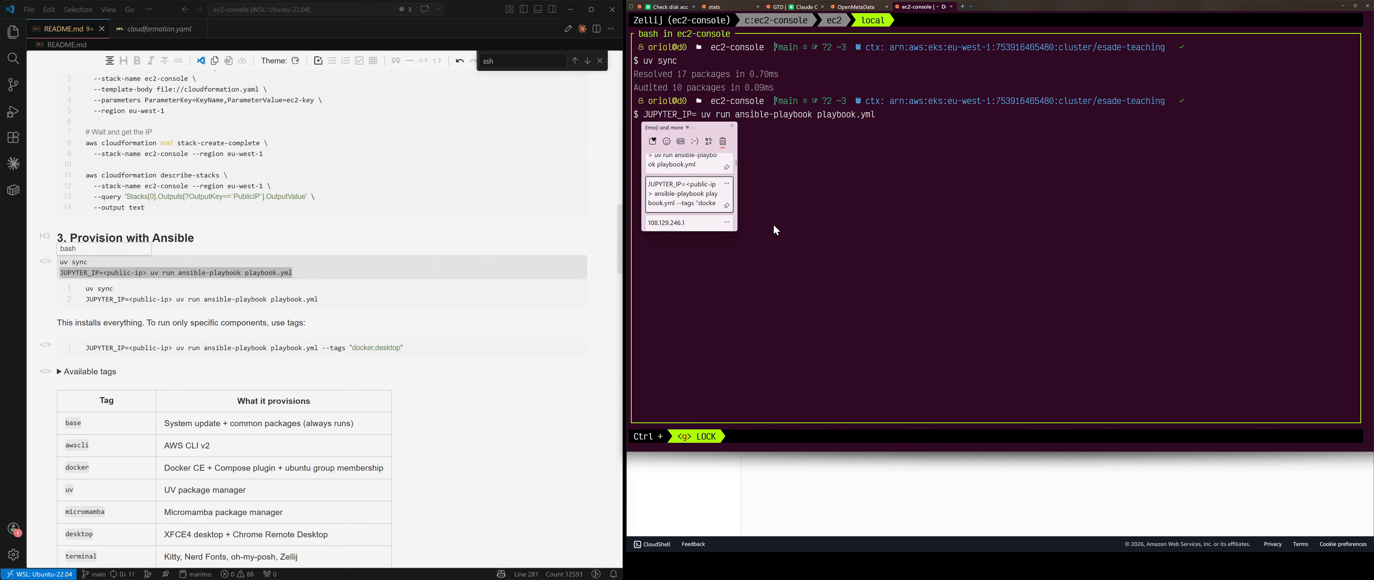
key(Return)
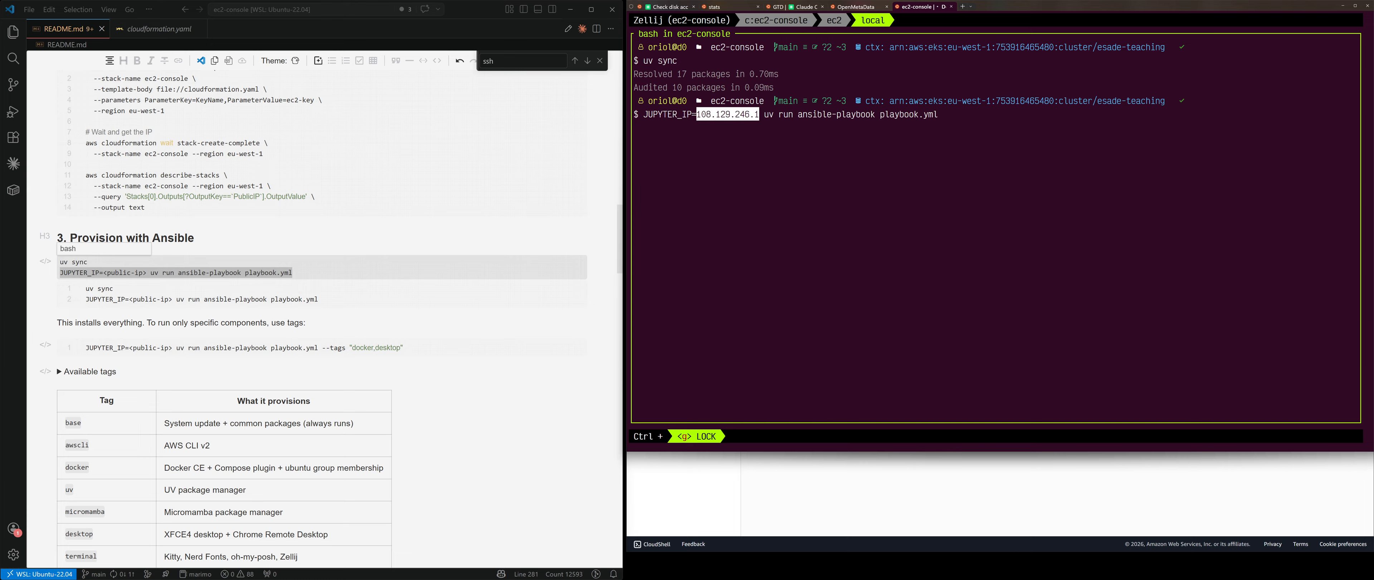
key(Return)
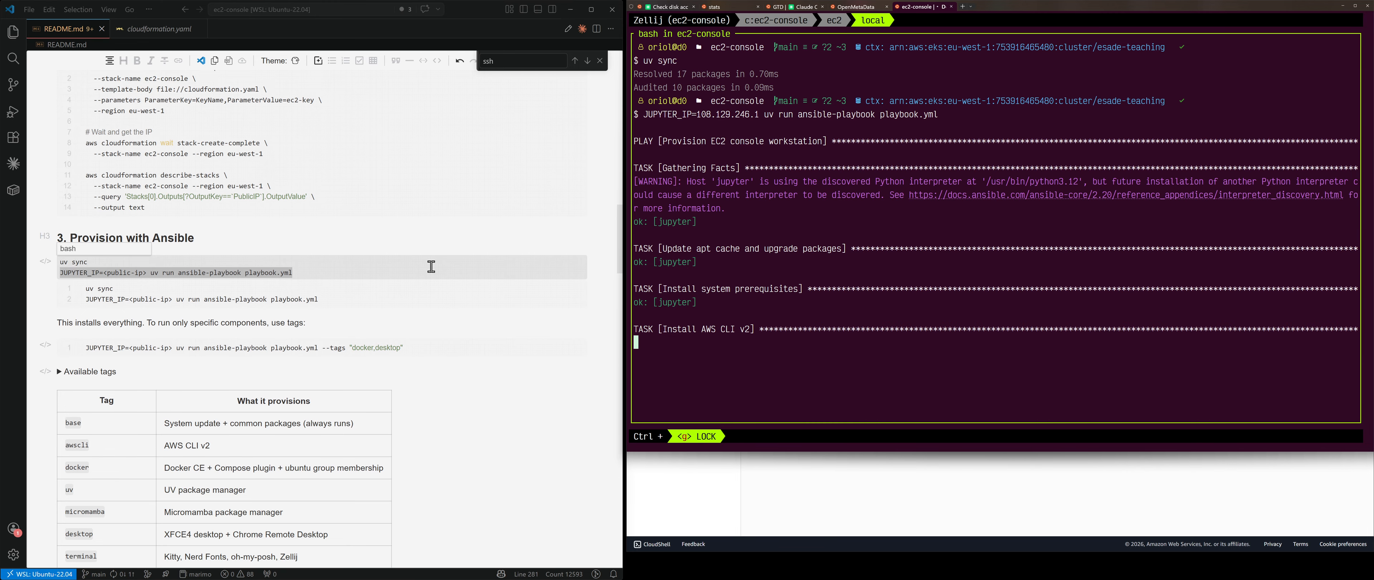
scroll(459, 261, up, 8)
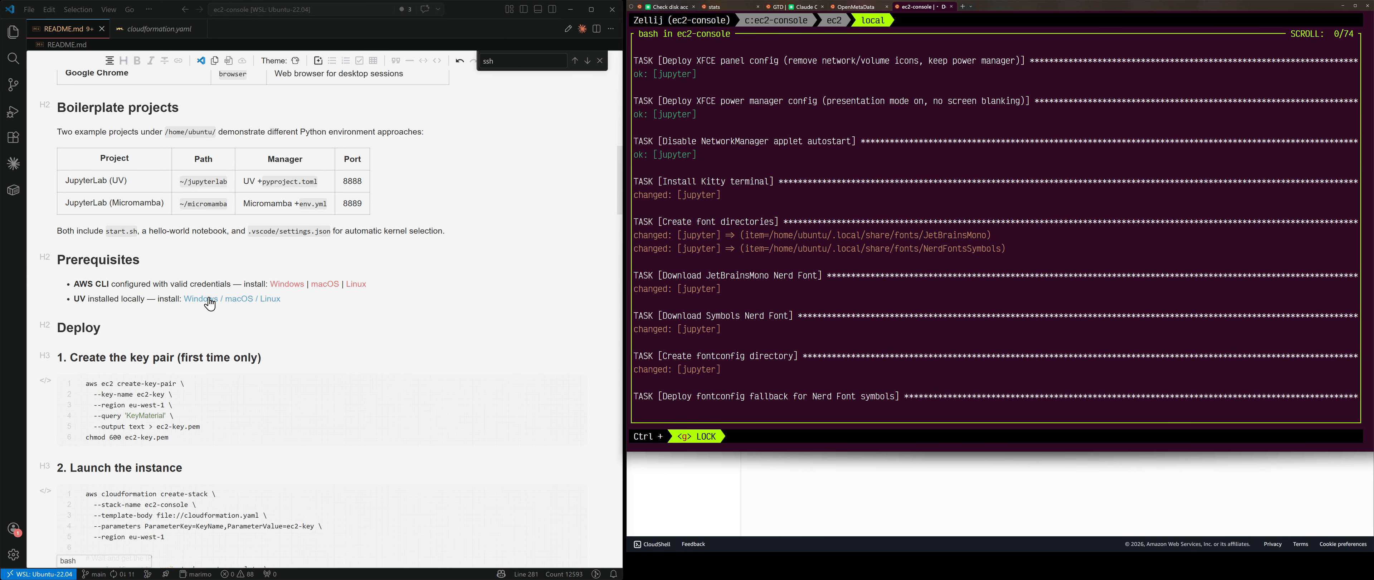
Step: Highlight the uv sync command in the README's provisioning commands
scroll(248, 328, down, 5)
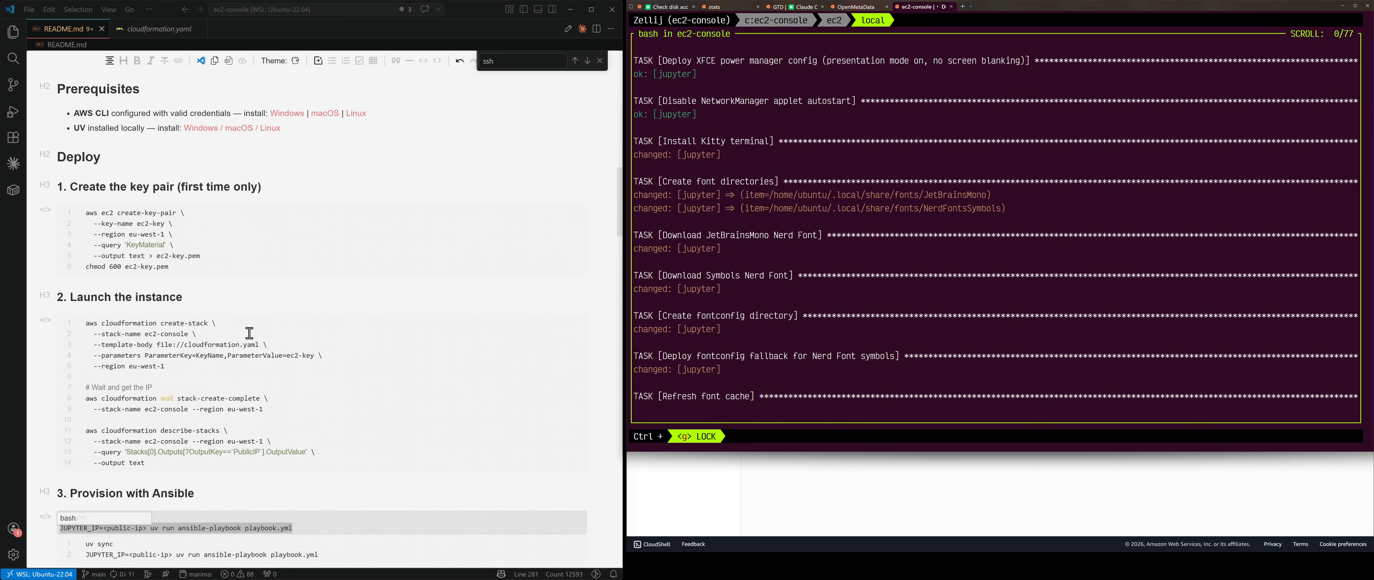
scroll(249, 332, down, 5)
scroll(245, 334, up, 2)
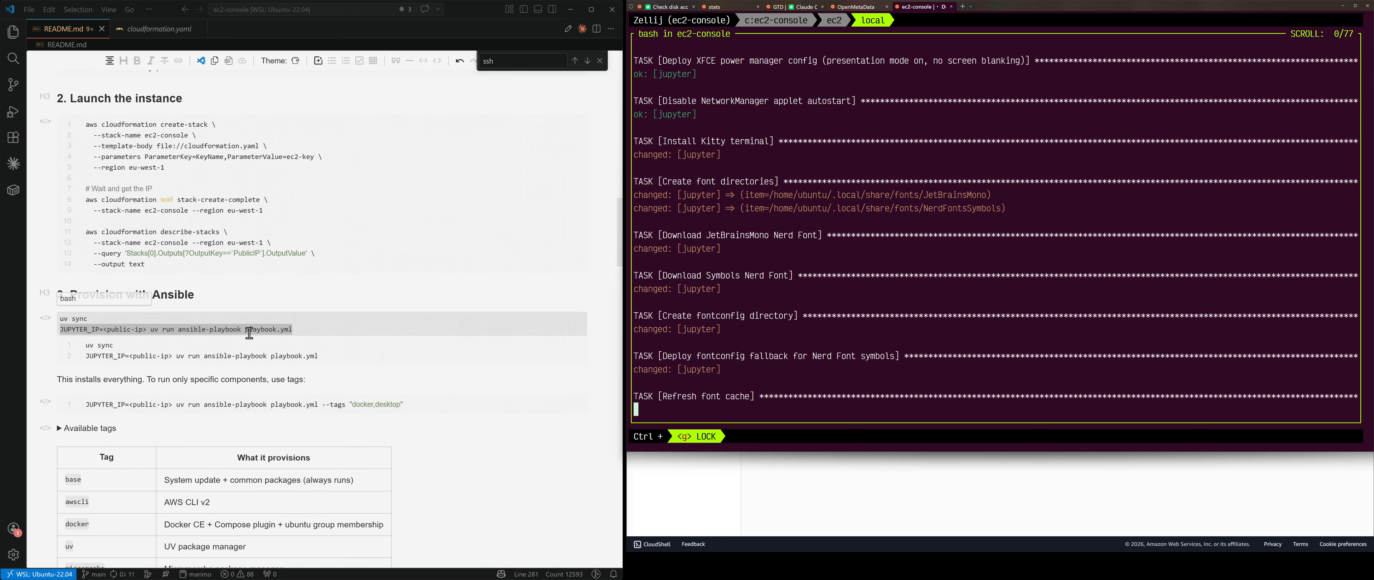
click(193, 333)
drag(88, 322, 59, 323)
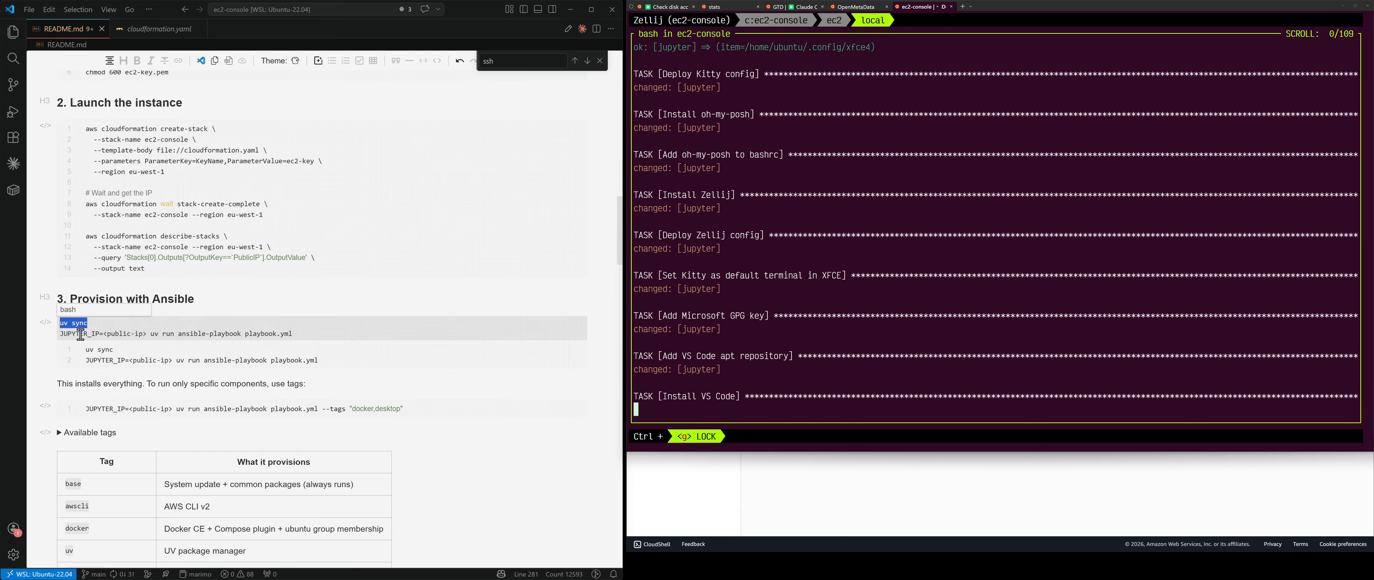
Step: Highlight ansible-playbook and uv run in the JUPYTER_IP command, then show the Explorer file tree
drag(293, 334, 59, 335)
click(184, 336)
drag(178, 337, 243, 336)
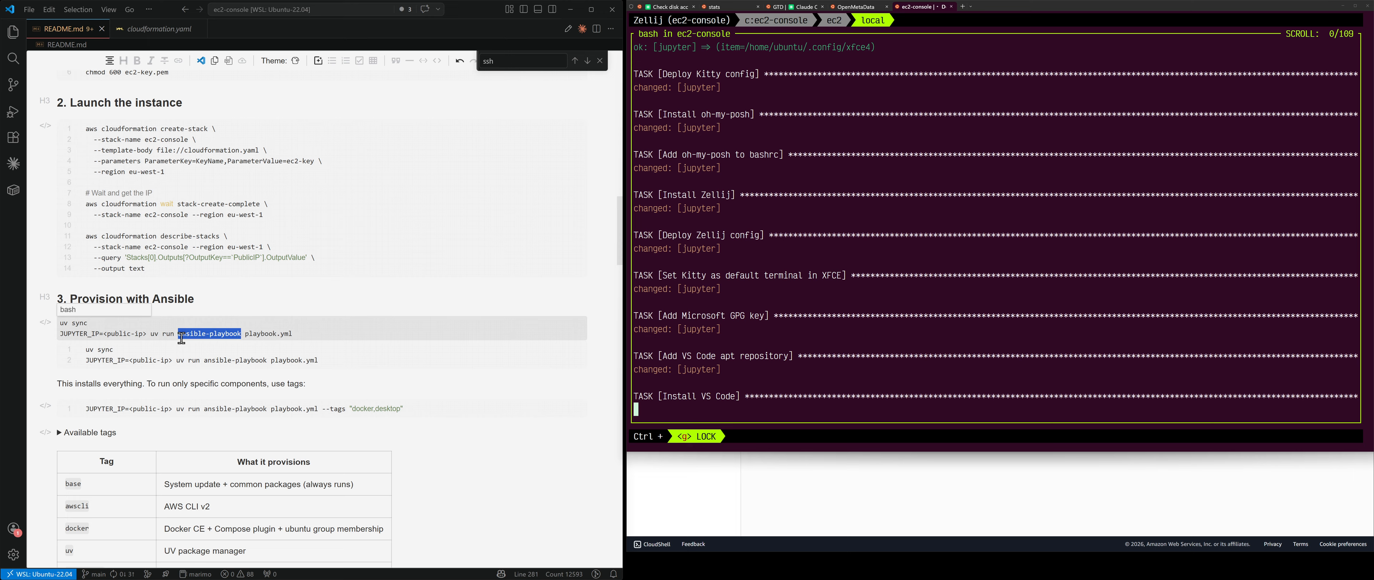
drag(151, 335, 241, 336)
click(276, 408)
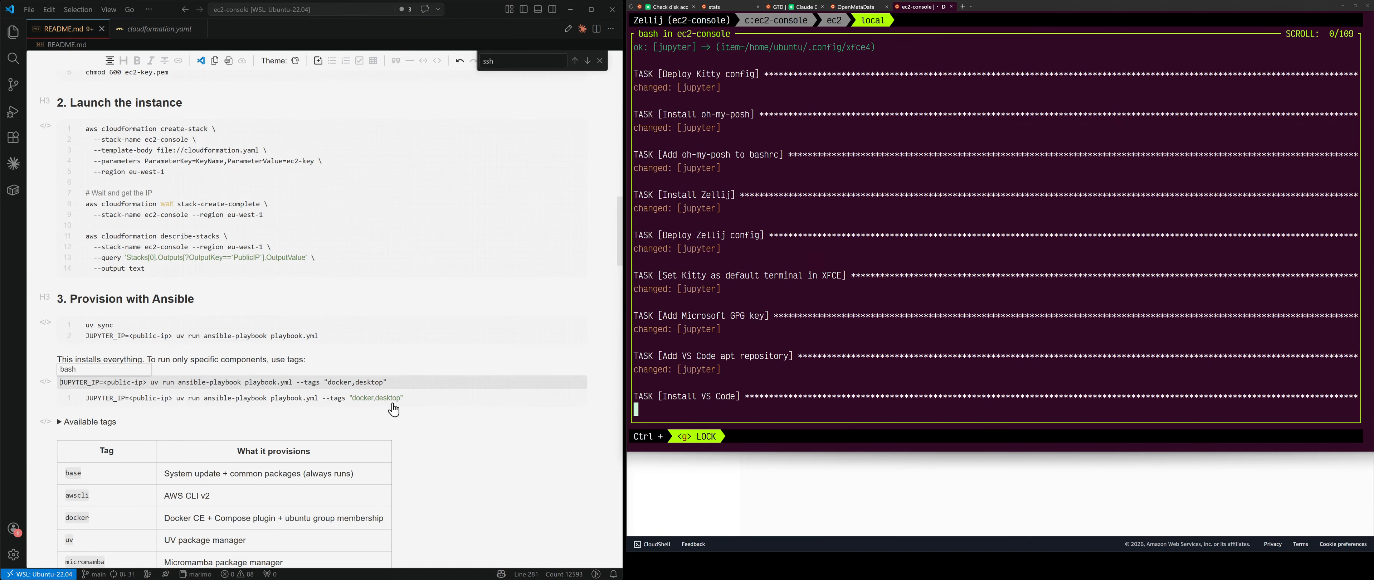
scroll(456, 407, down, 5)
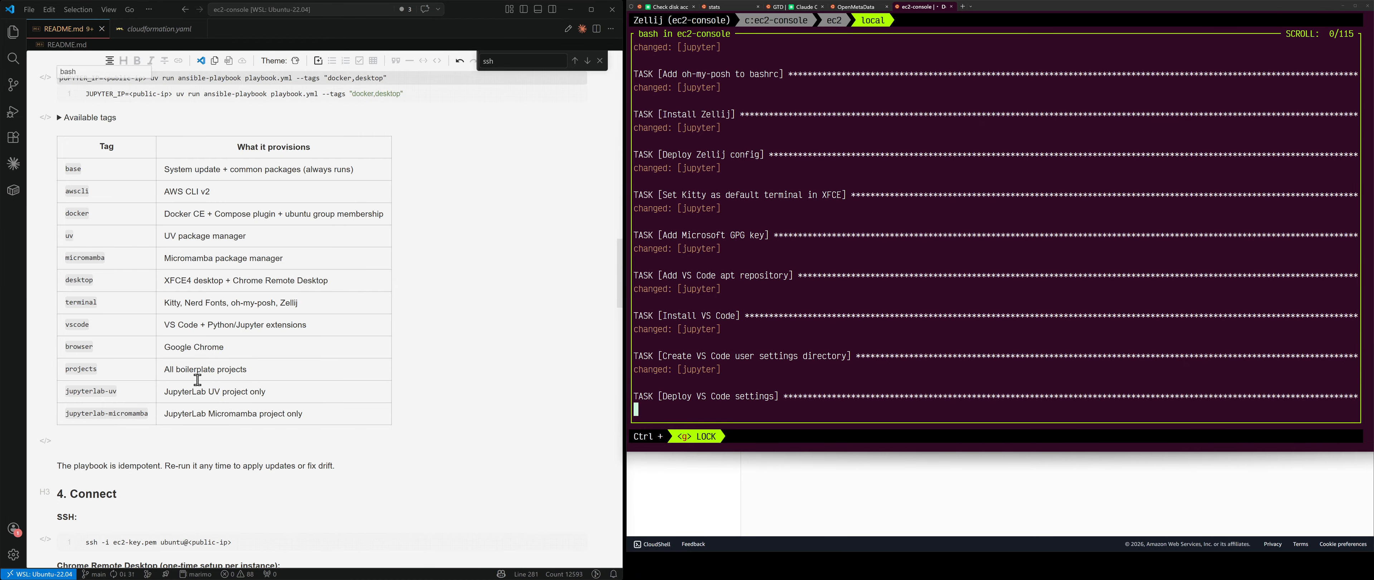
click(14, 36)
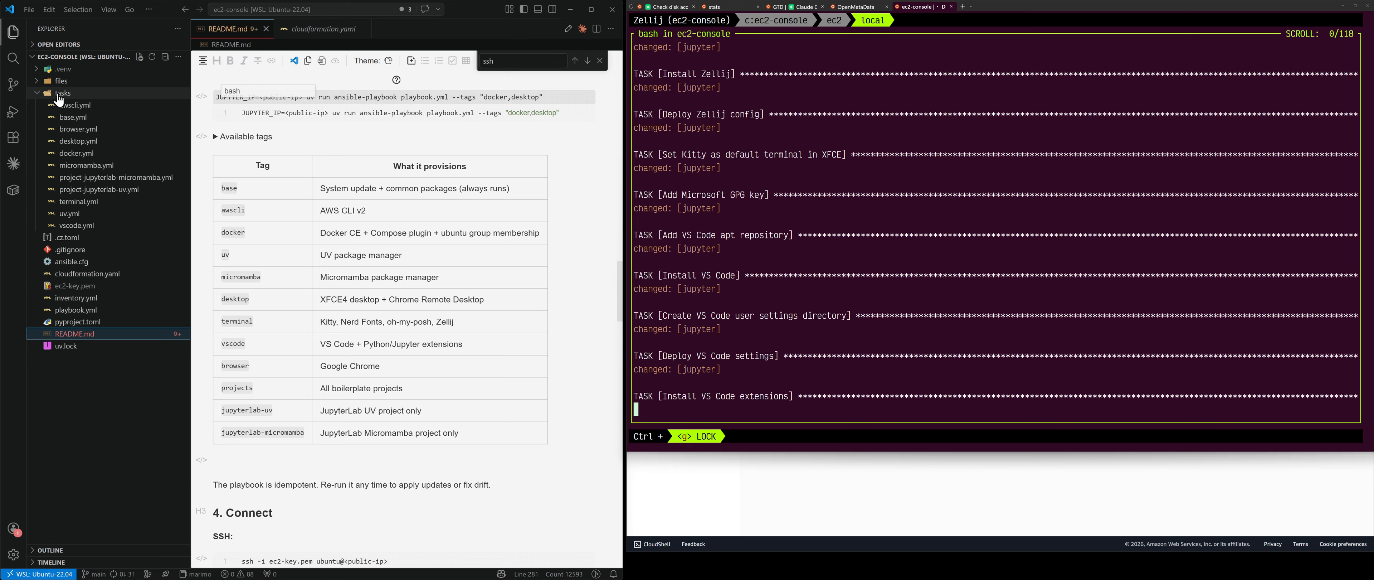
Step: Look through the docker.yml, micromamba.yml and terminal.yml task files
click(85, 155)
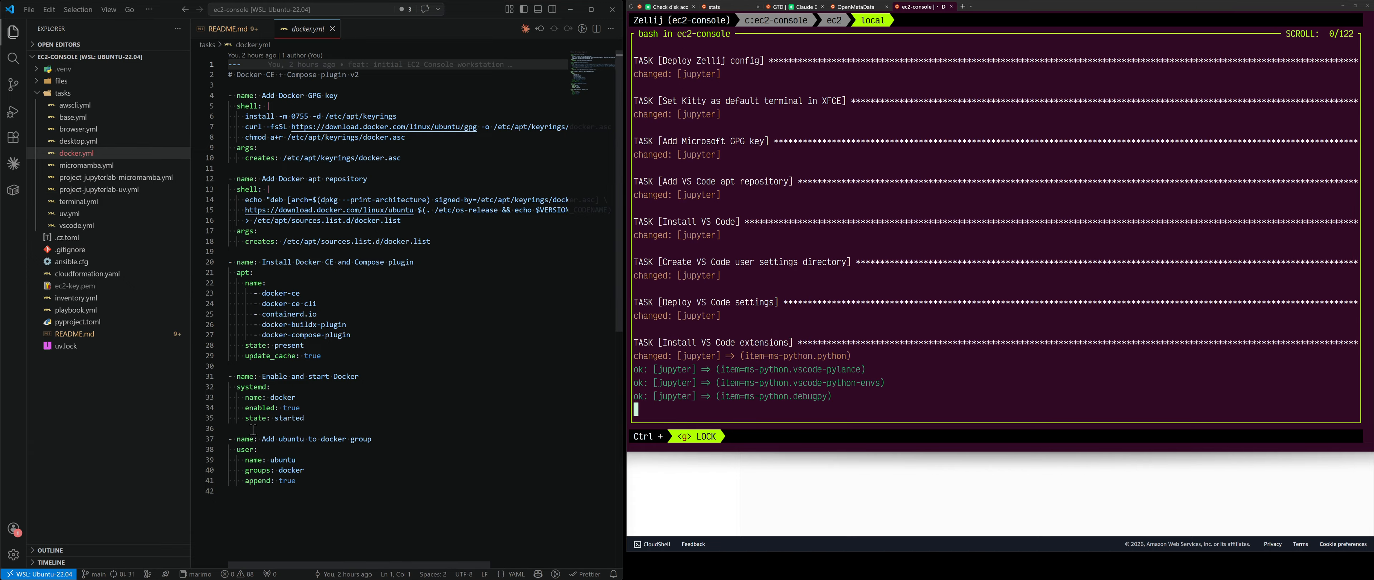
click(80, 165)
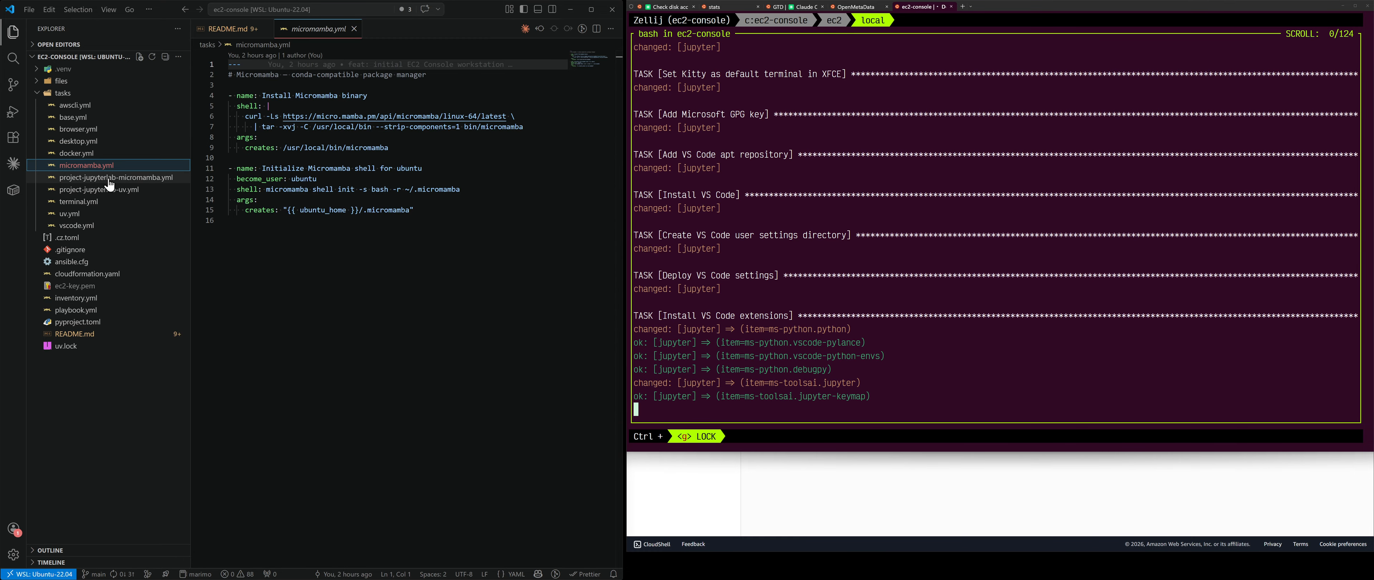
click(95, 206)
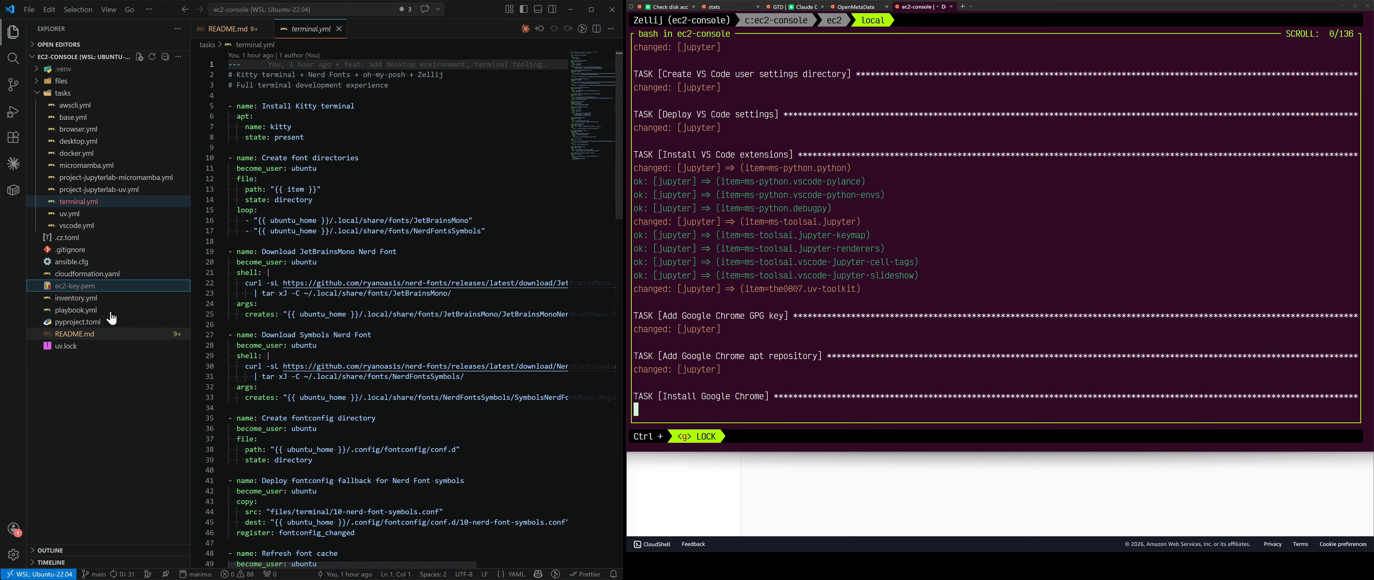
Step: In browser.yml, highlight the Install Google Chrome task and its google-chrome-stable package
click(85, 130)
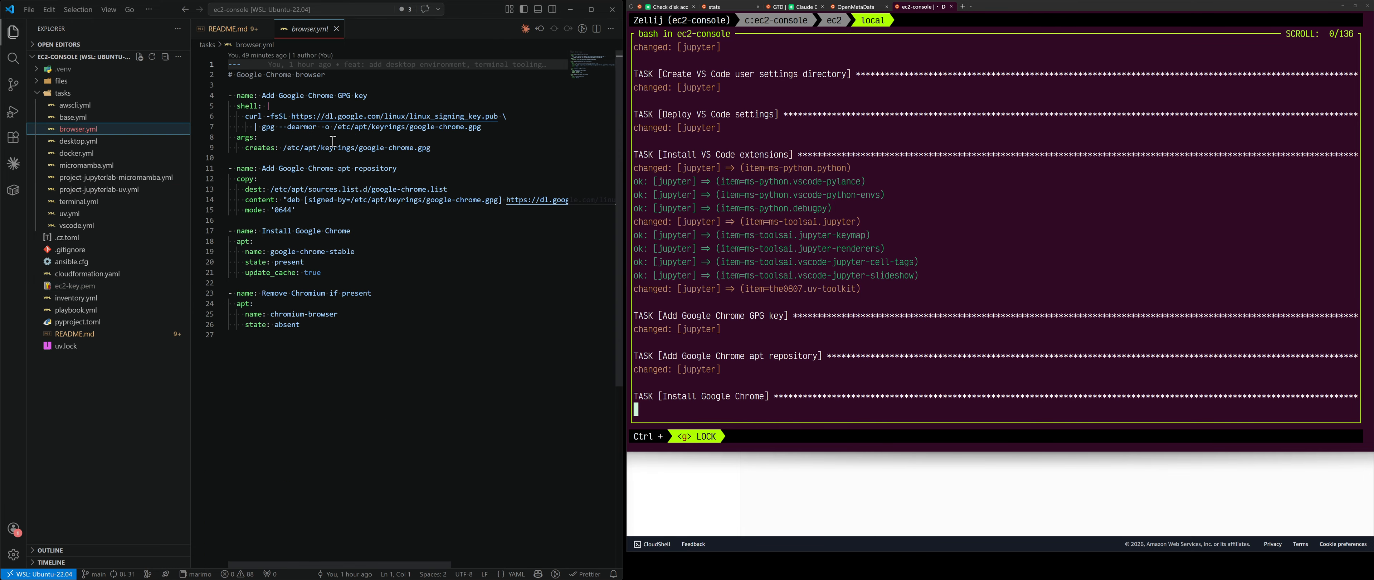
drag(259, 231, 351, 231)
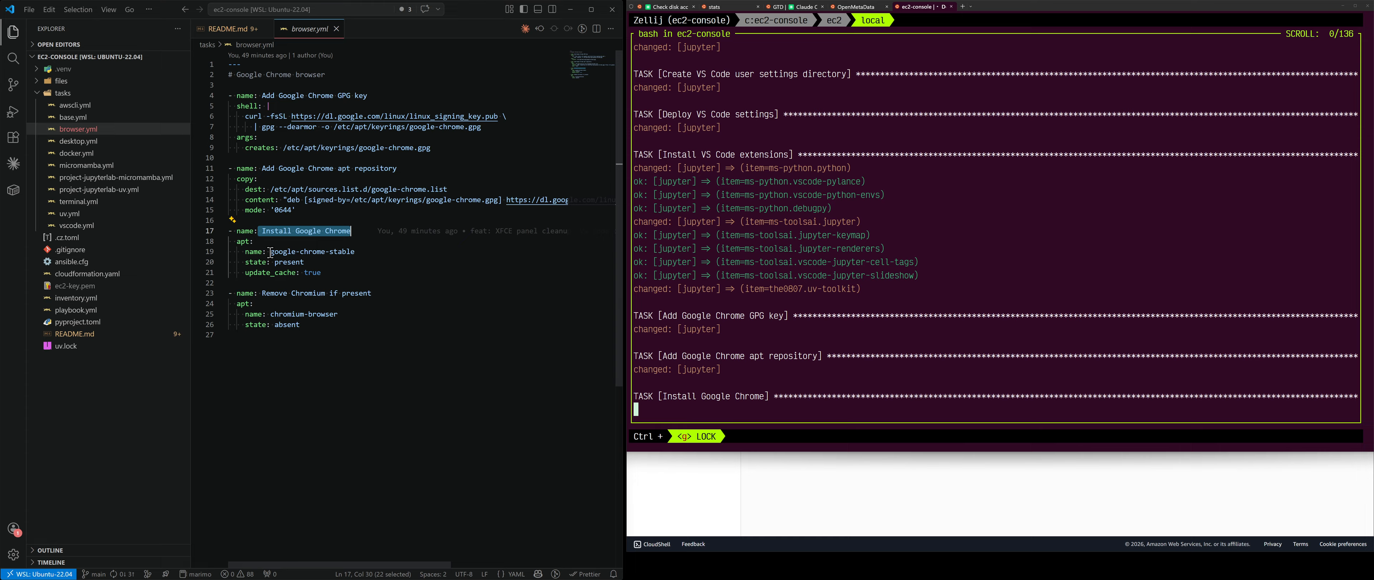
drag(270, 251, 355, 252)
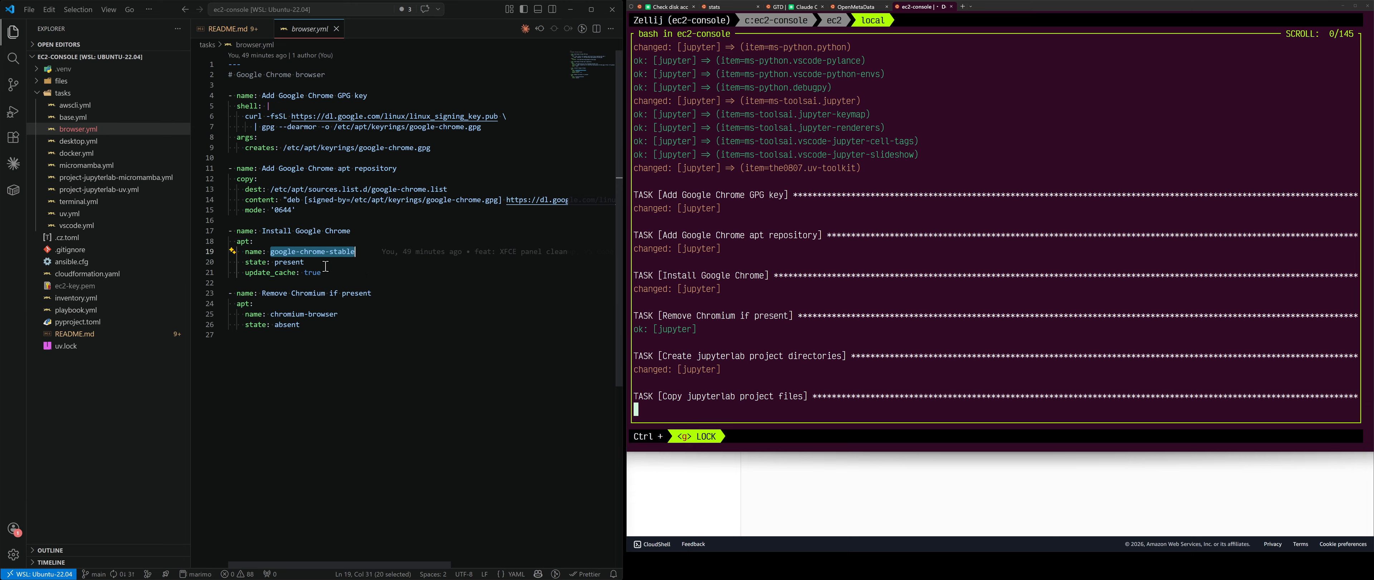
Step: In playbook.yml, select the JupyterLab (UV) and (Micromamba) tasks on lines 45–51, then return to README.md
click(104, 315)
scroll(330, 251, down, 1)
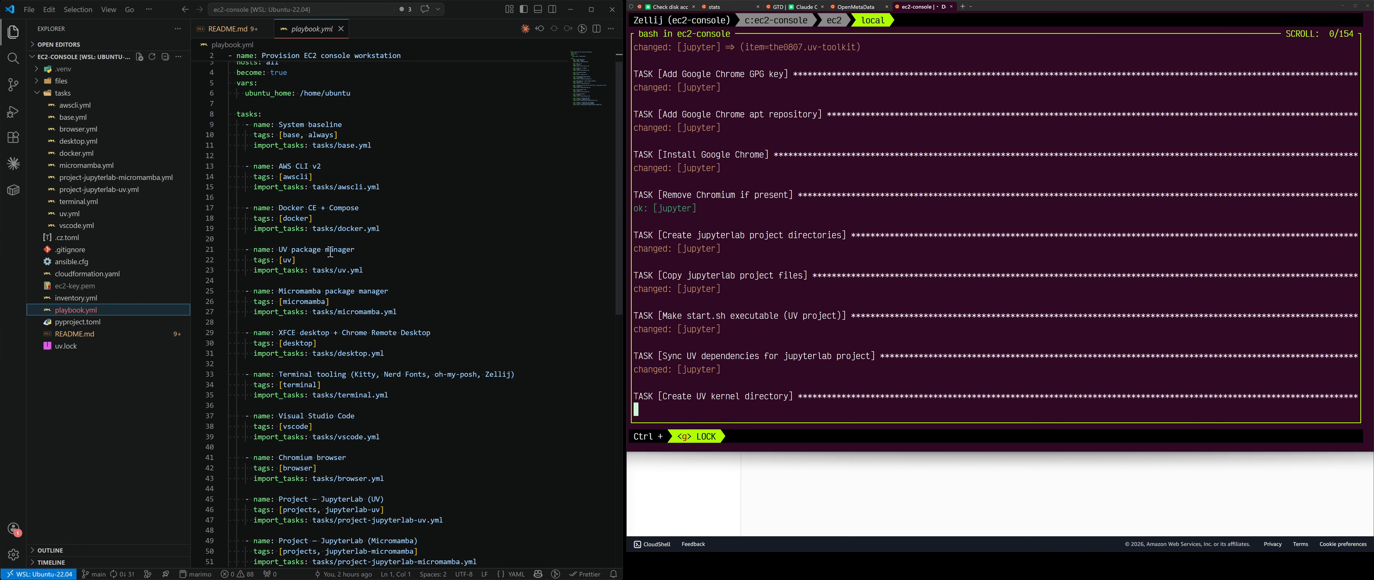
scroll(330, 252, down, 2)
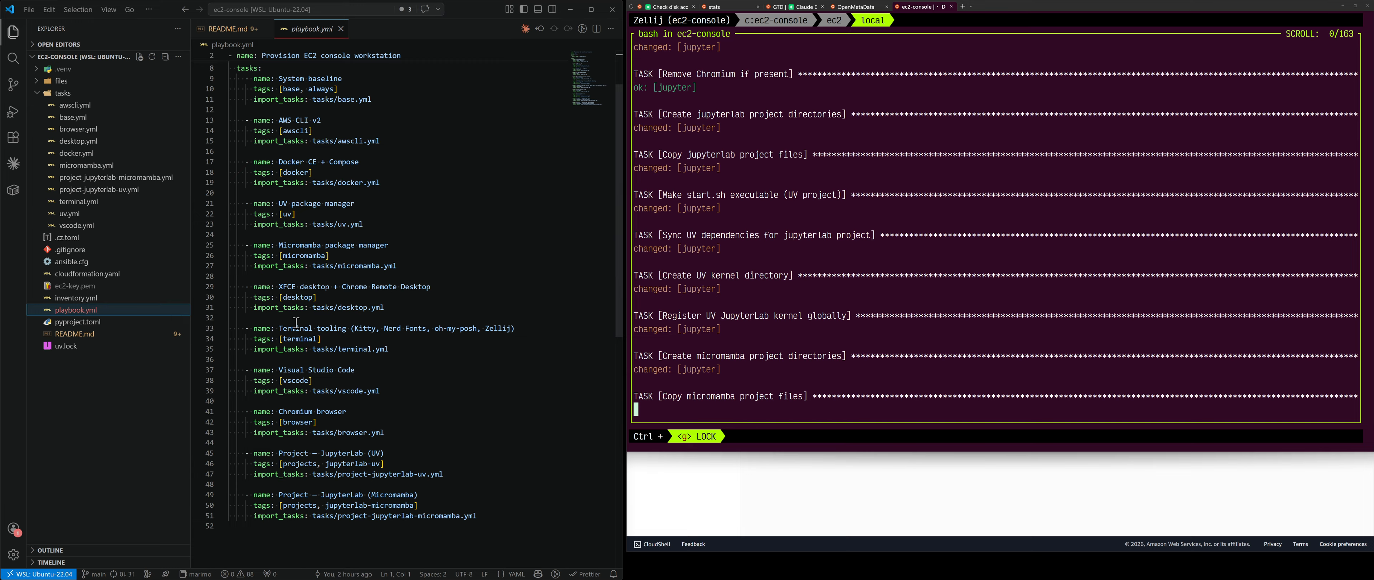
drag(392, 431, 194, 410)
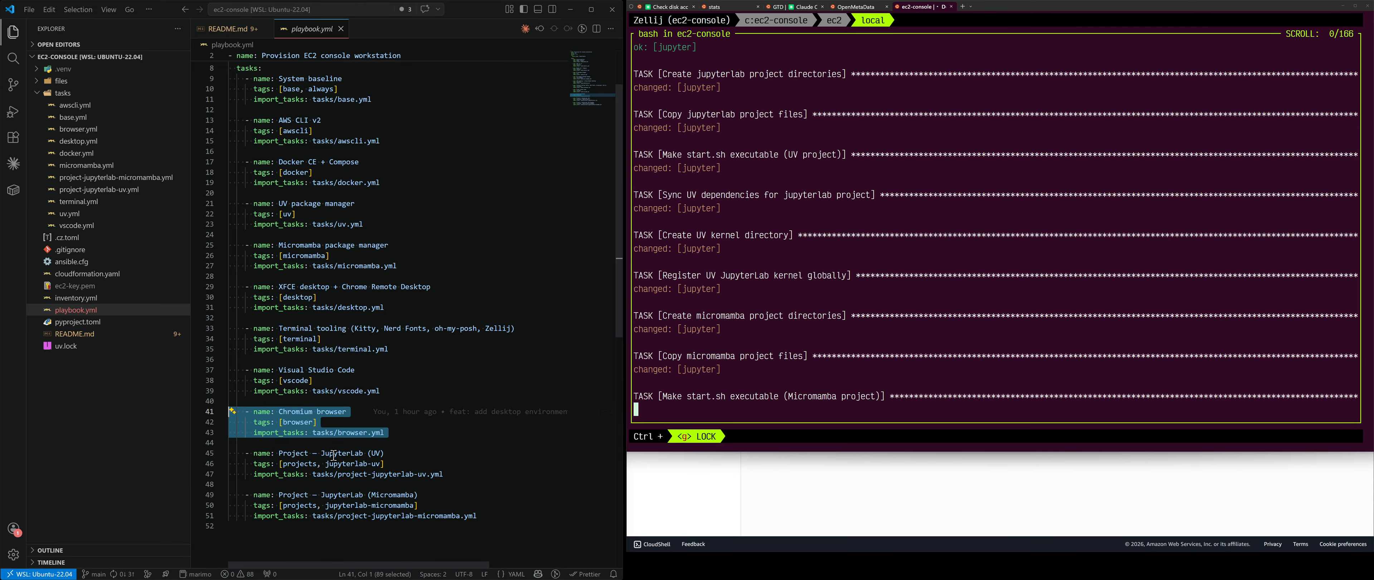
drag(444, 474, 175, 445)
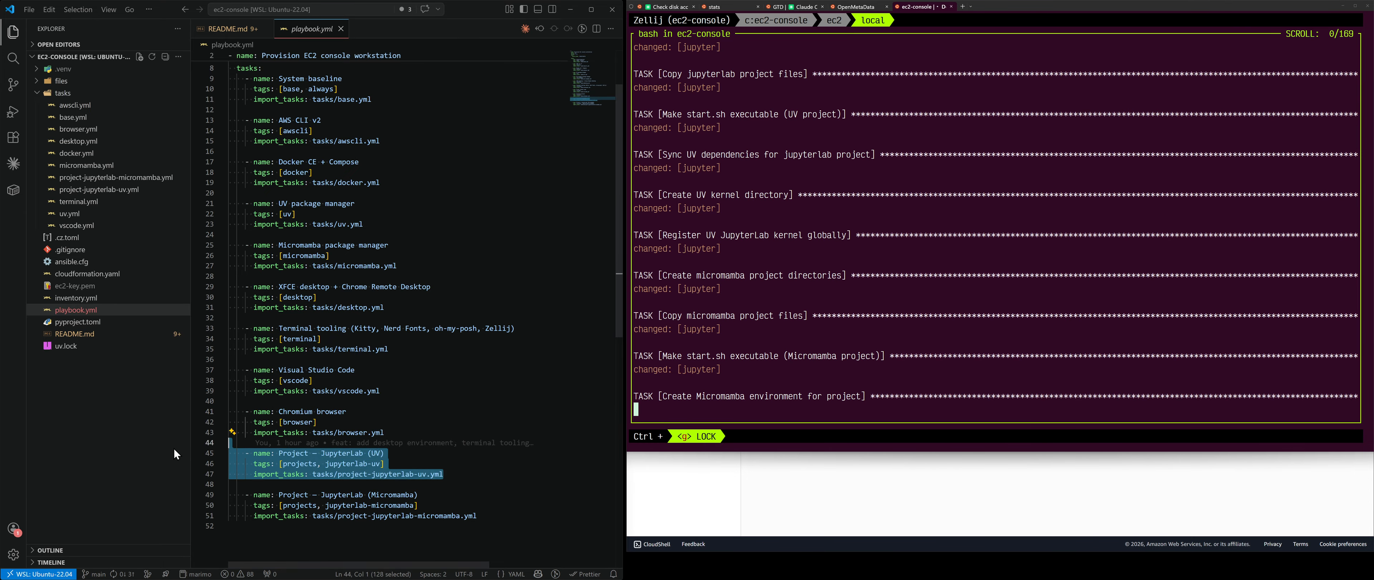
drag(480, 517, 204, 496)
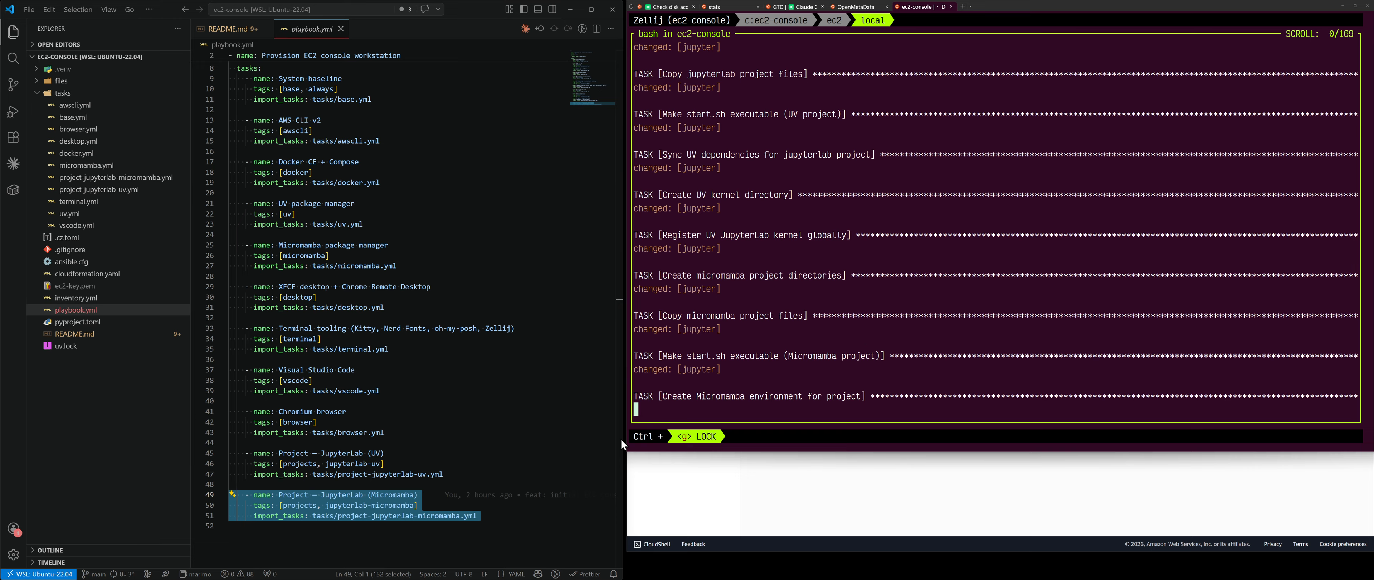
click(449, 475)
drag(494, 520, 224, 453)
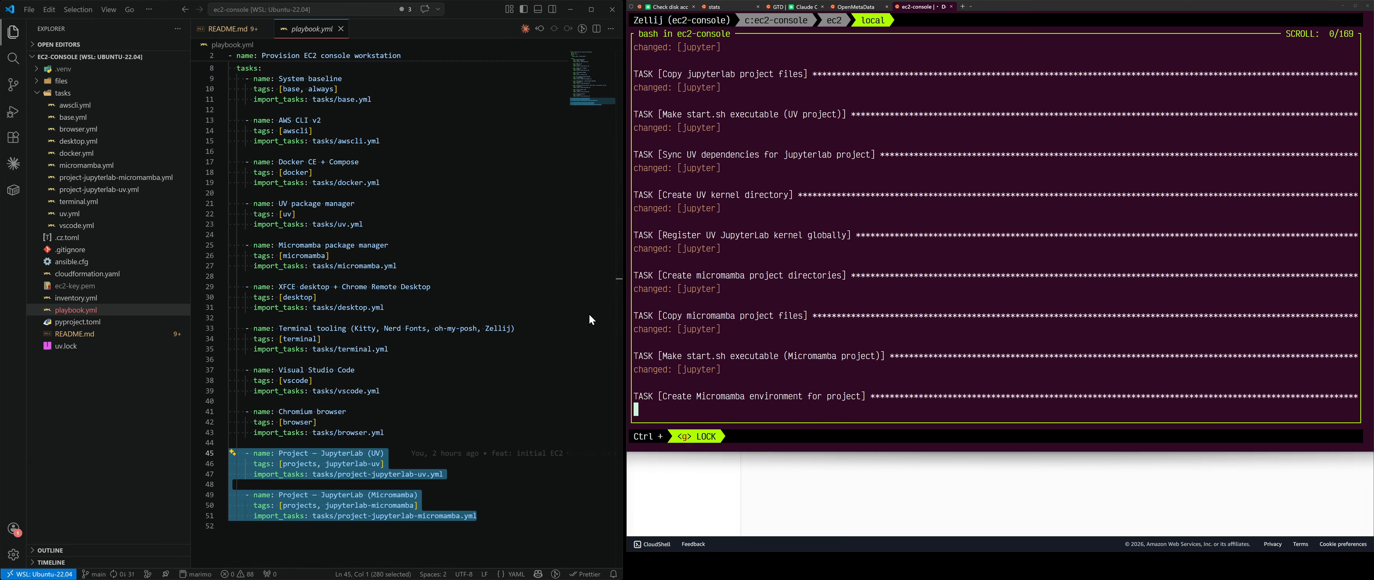
click(227, 28)
Step: Scroll the README to the Connect section and clear the EC2 terminal
scroll(405, 292, down, 3)
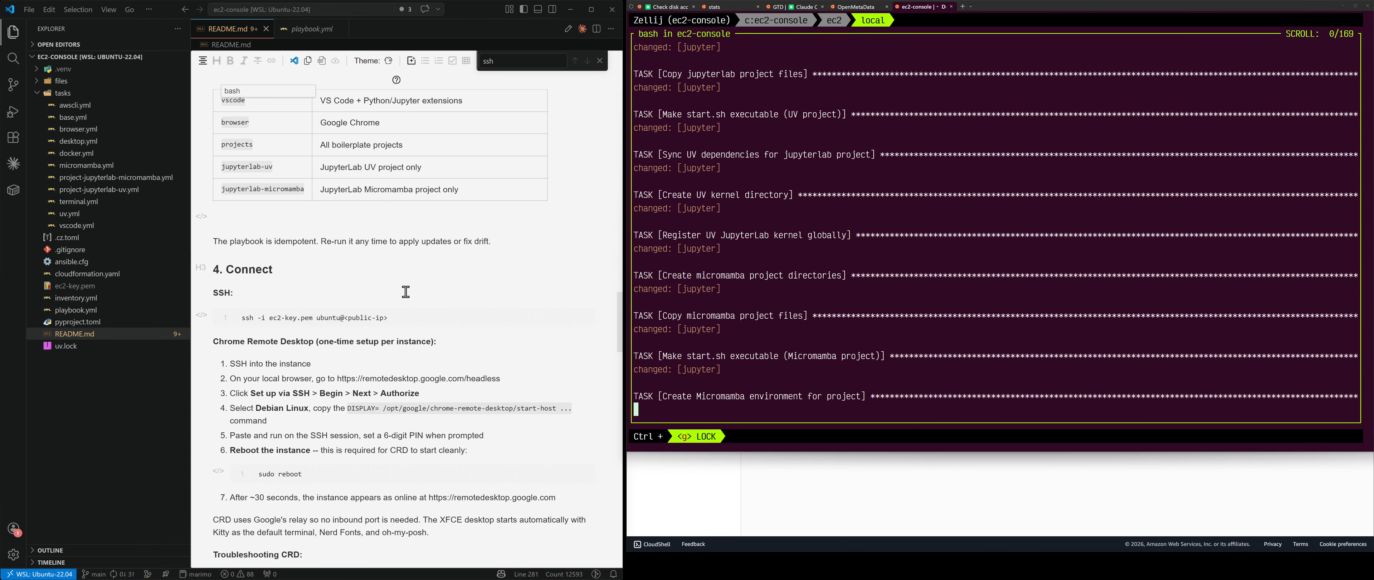
scroll(406, 291, down, 4)
scroll(405, 291, up, 1)
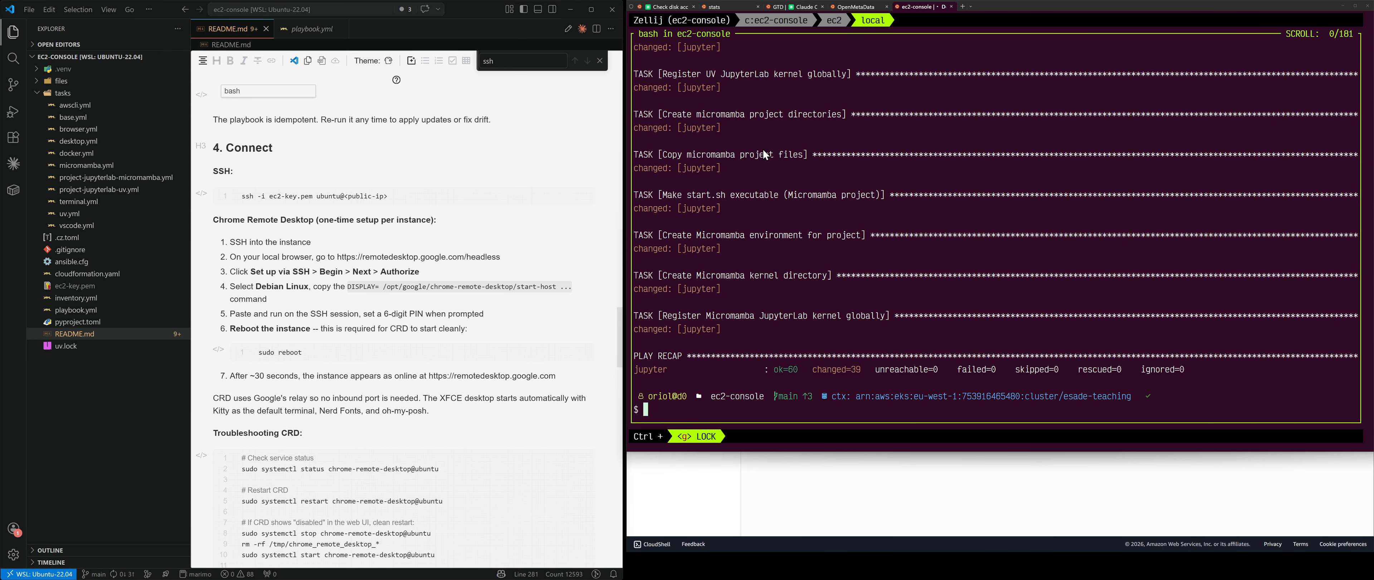
click(836, 24)
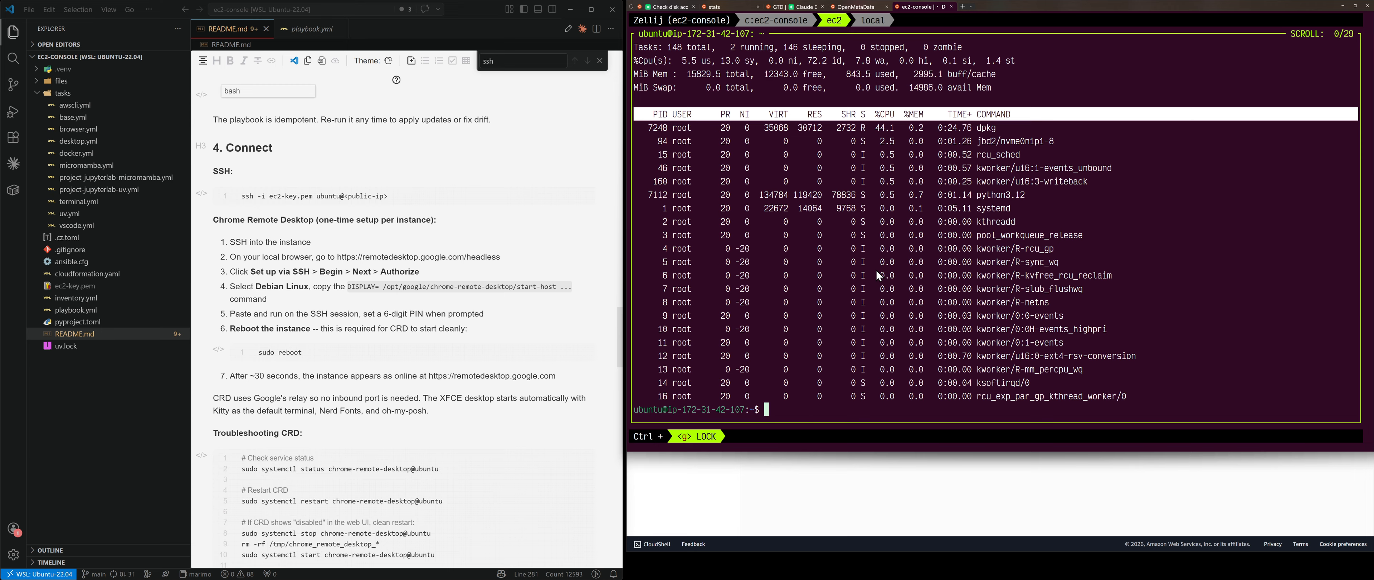
text(clear)
key(Return)
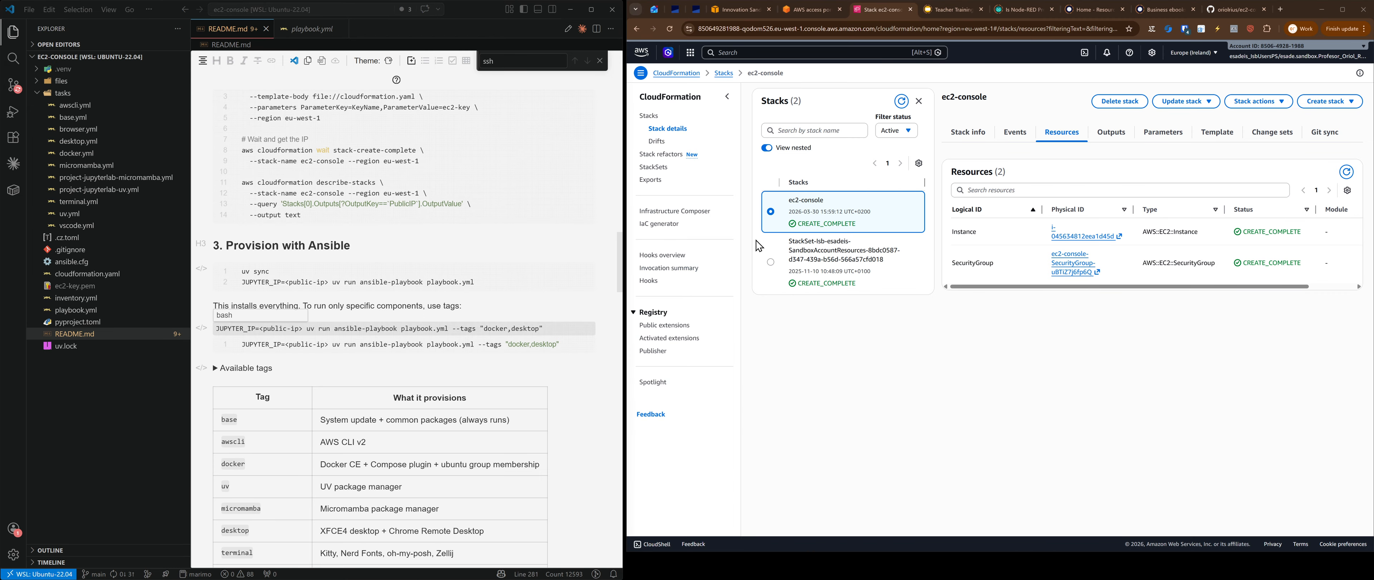
Step: Open a new browser window and place it on the right side of the screen
key(alt+Tab)
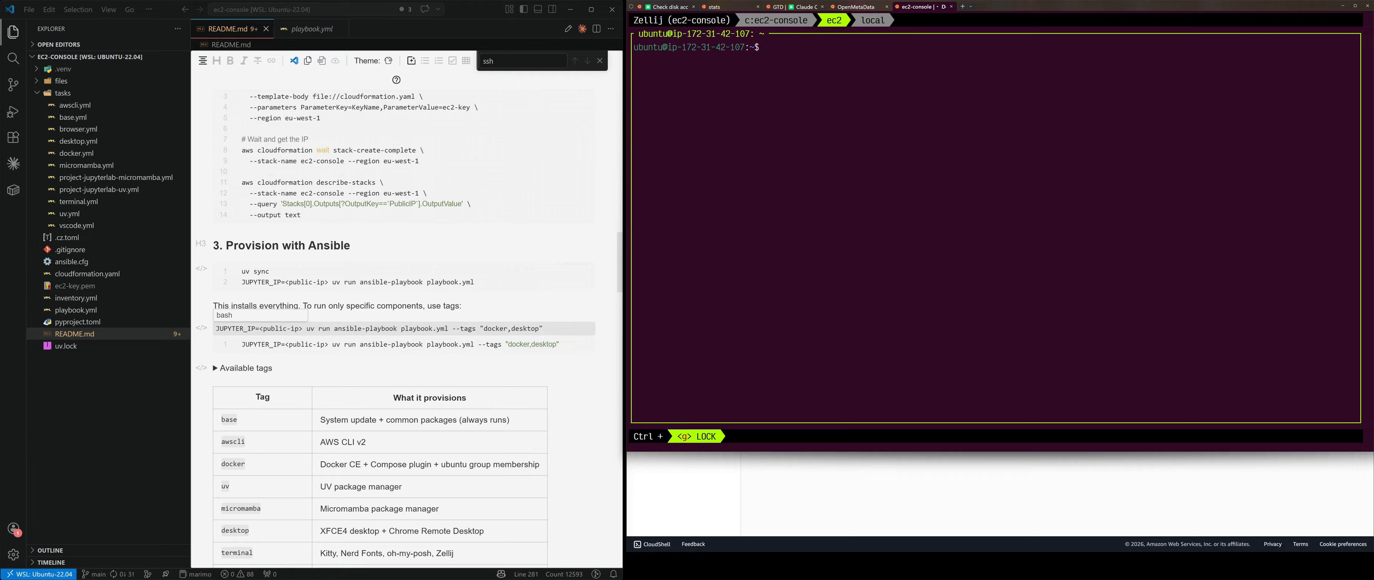
key(alt+Tab)
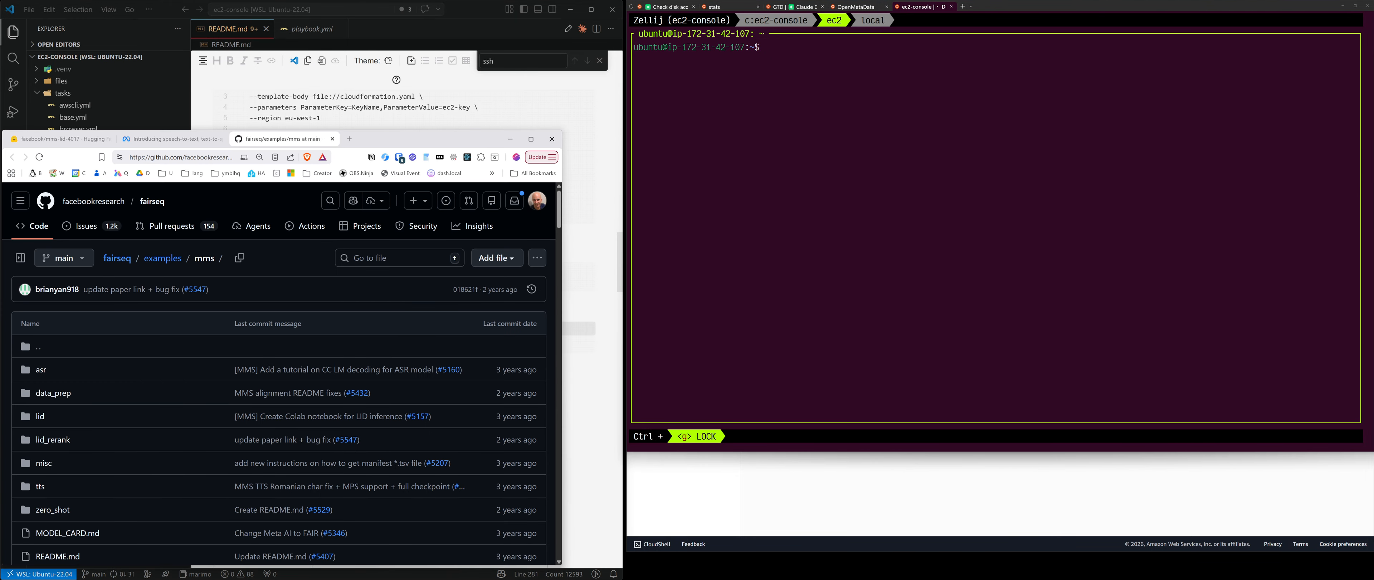
key(ctrl+n)
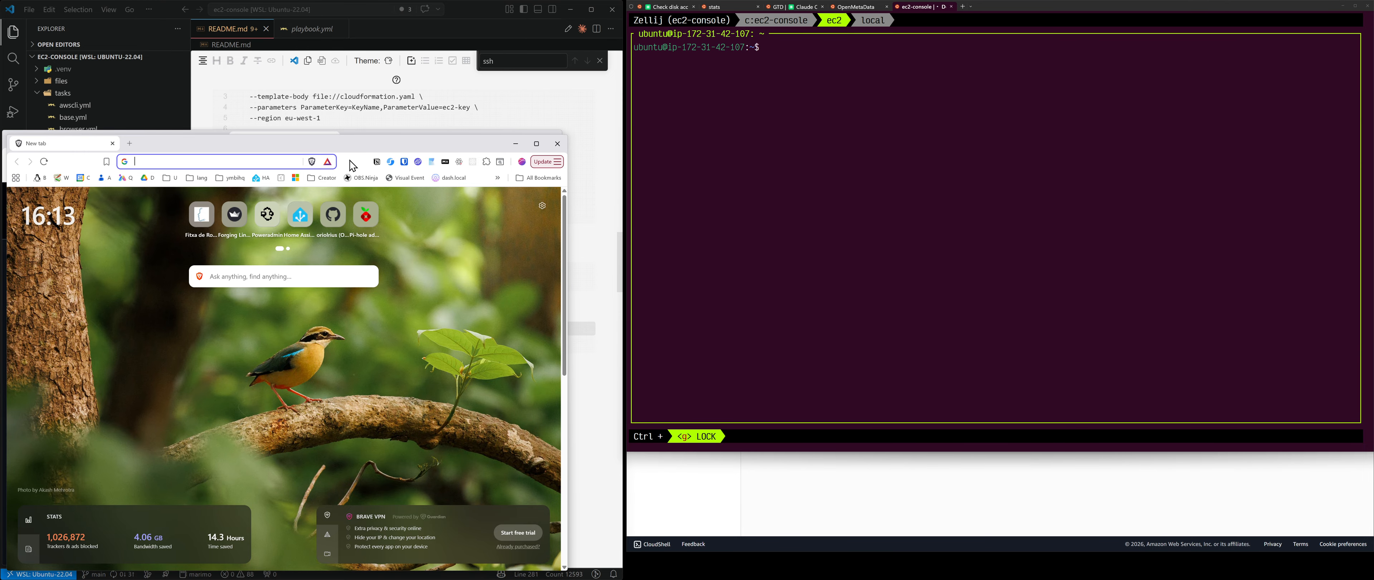
drag(384, 139, 975, 73)
double_click(522, 139)
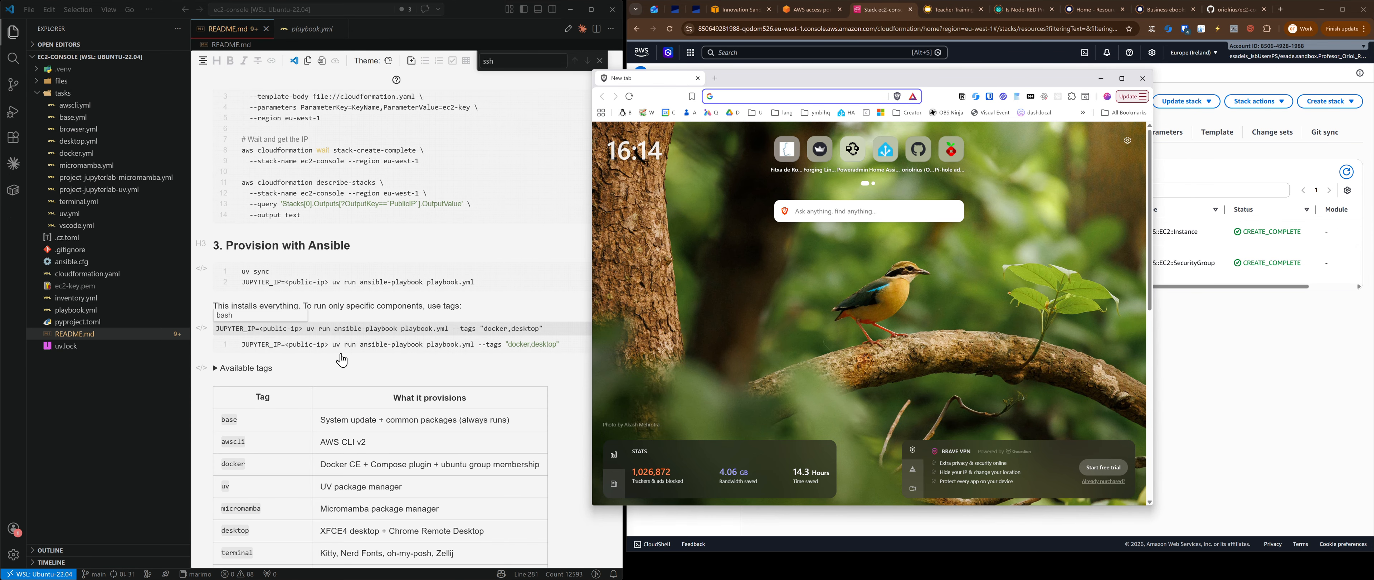
Step: Select the remotedesktop.google.com/headless address in the README's 4. Connect section
scroll(299, 350, down, 1)
scroll(299, 349, down, 20)
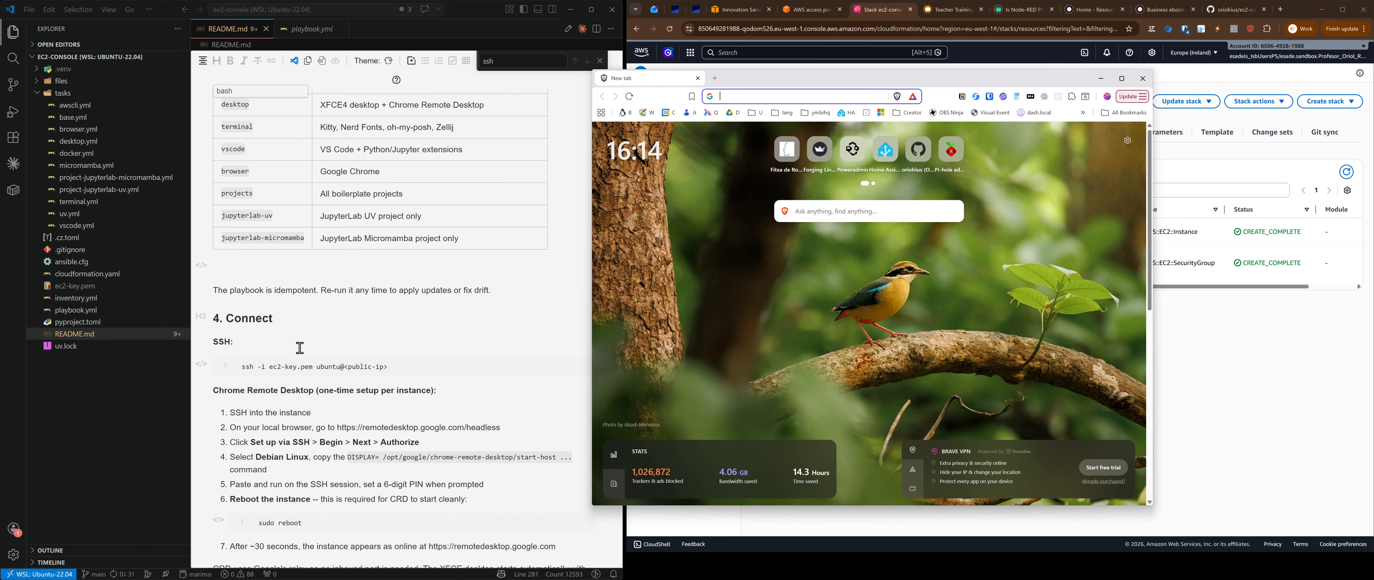
scroll(320, 349, up, 5)
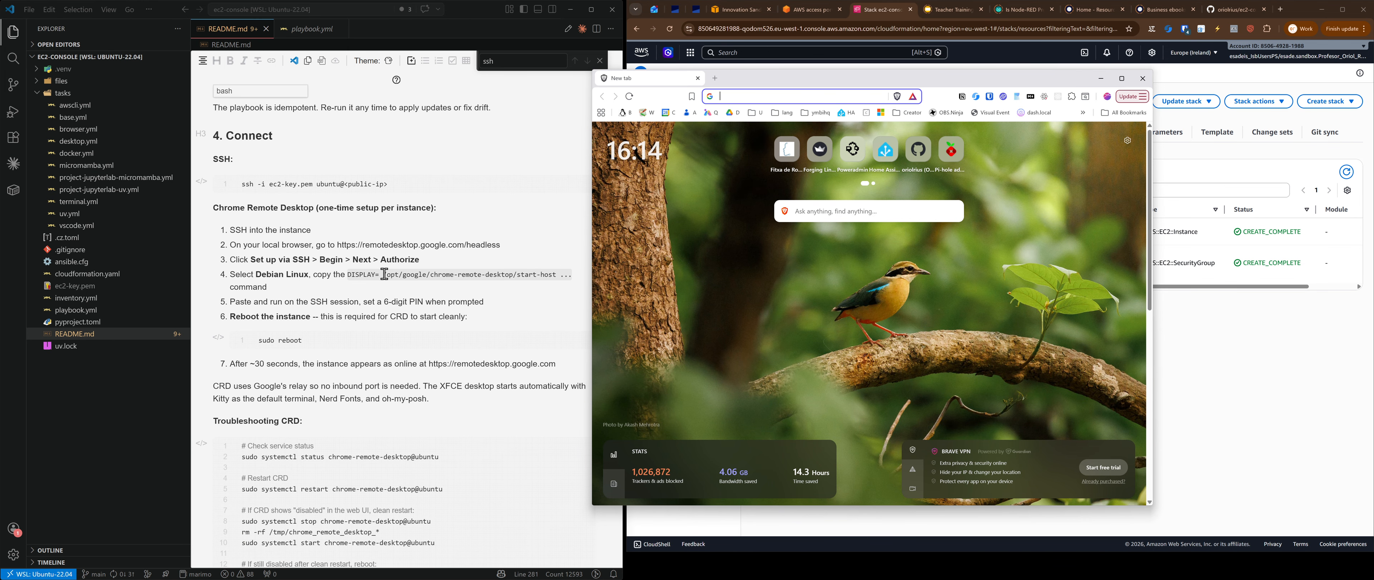
drag(339, 244, 555, 227)
key(ctrl+c)
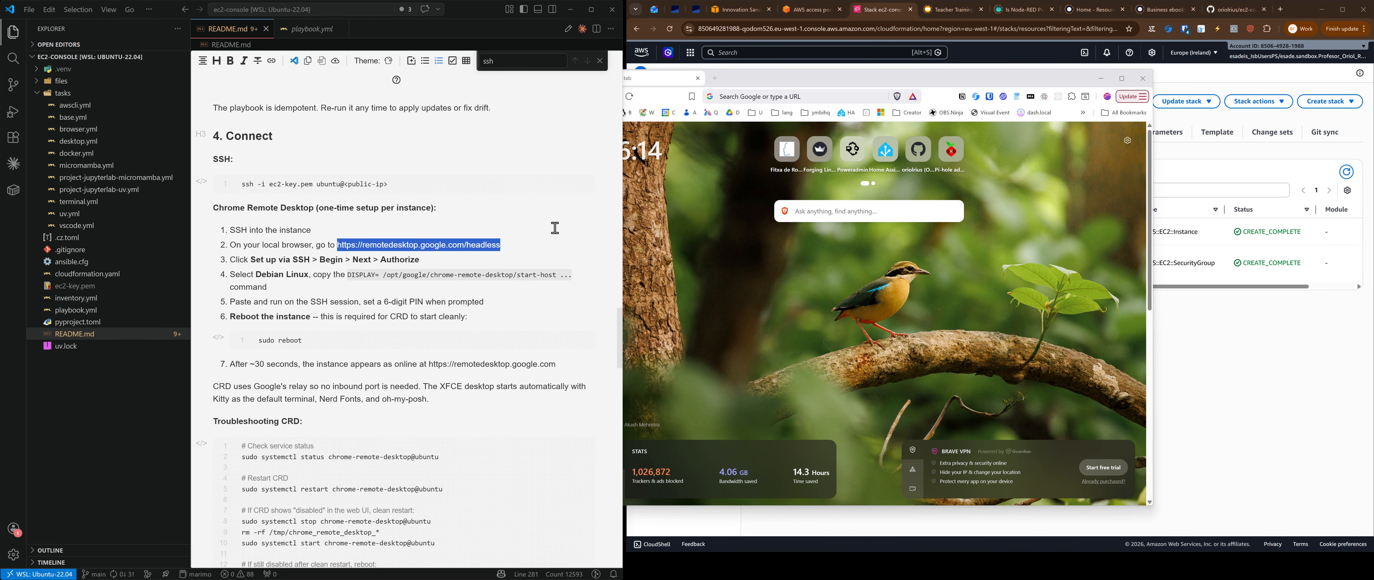
Step: Load the Chrome Remote Desktop headless setup page from the pasted address
click(770, 95)
key(ctrl+v)
key(Return)
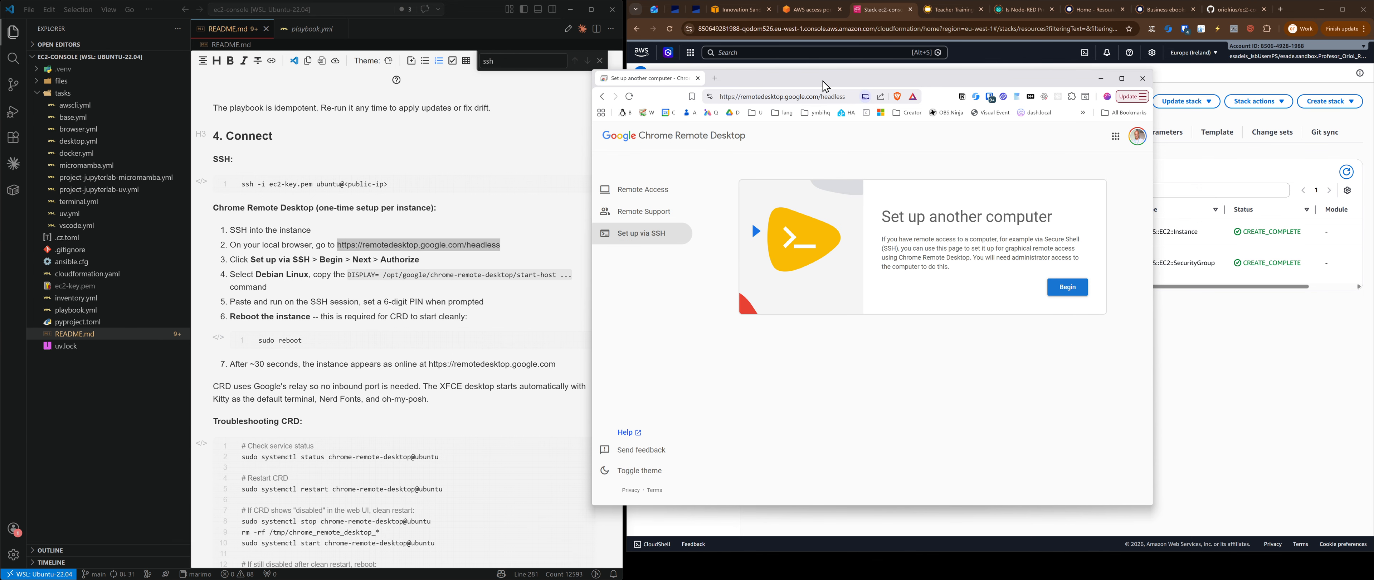
drag(825, 86, 880, 81)
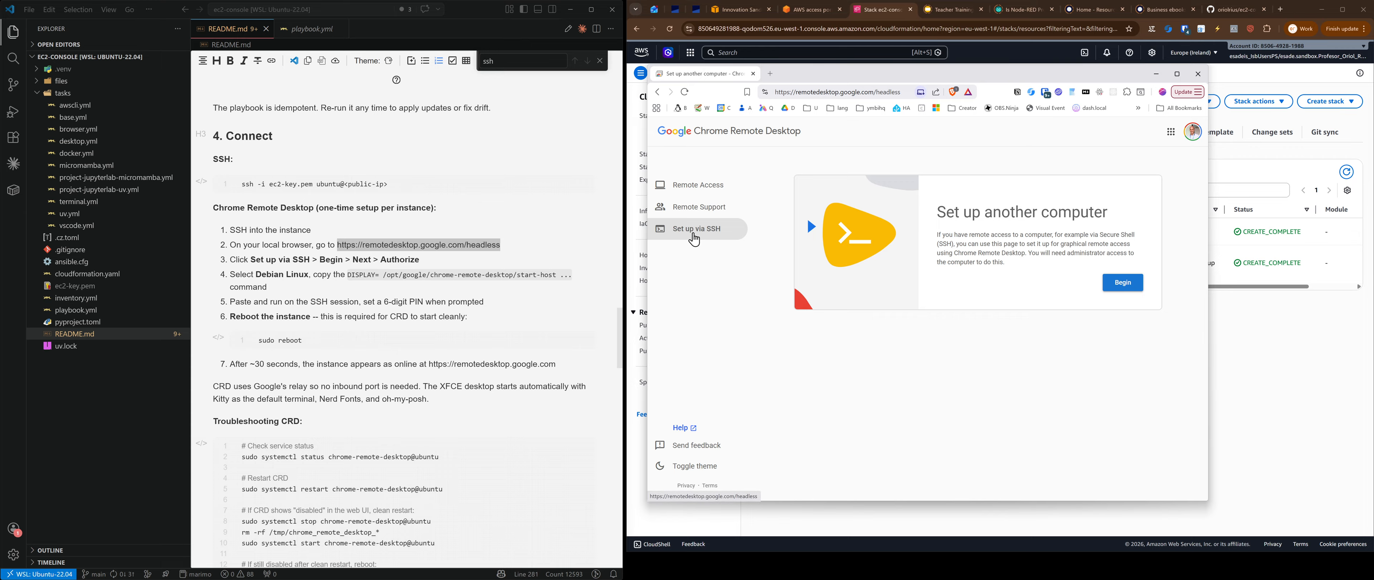
Step: Go through Begin, Next and Authorize, then copy the Debian Linux host command
click(1120, 283)
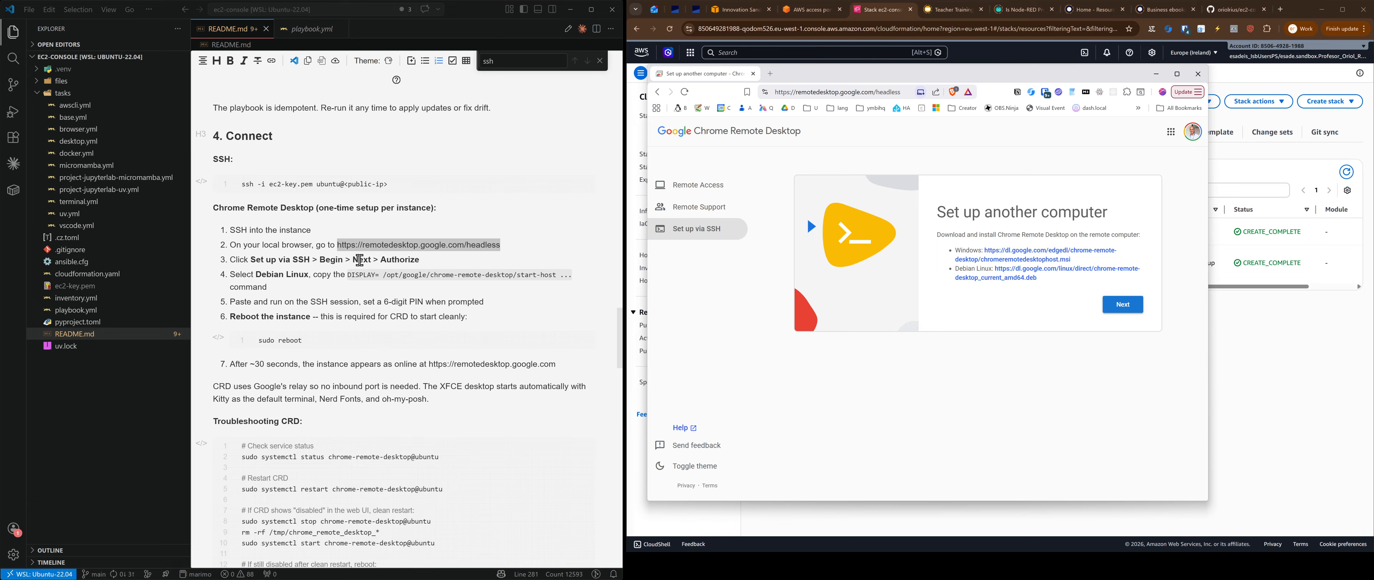
click(1125, 305)
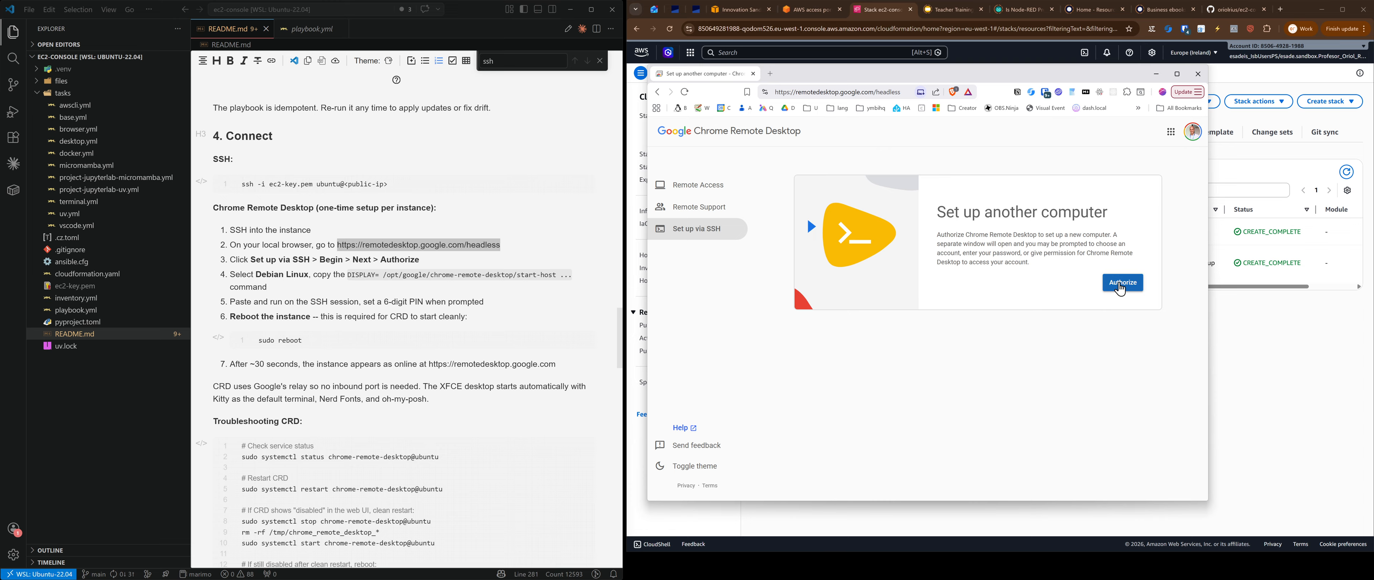
click(1123, 283)
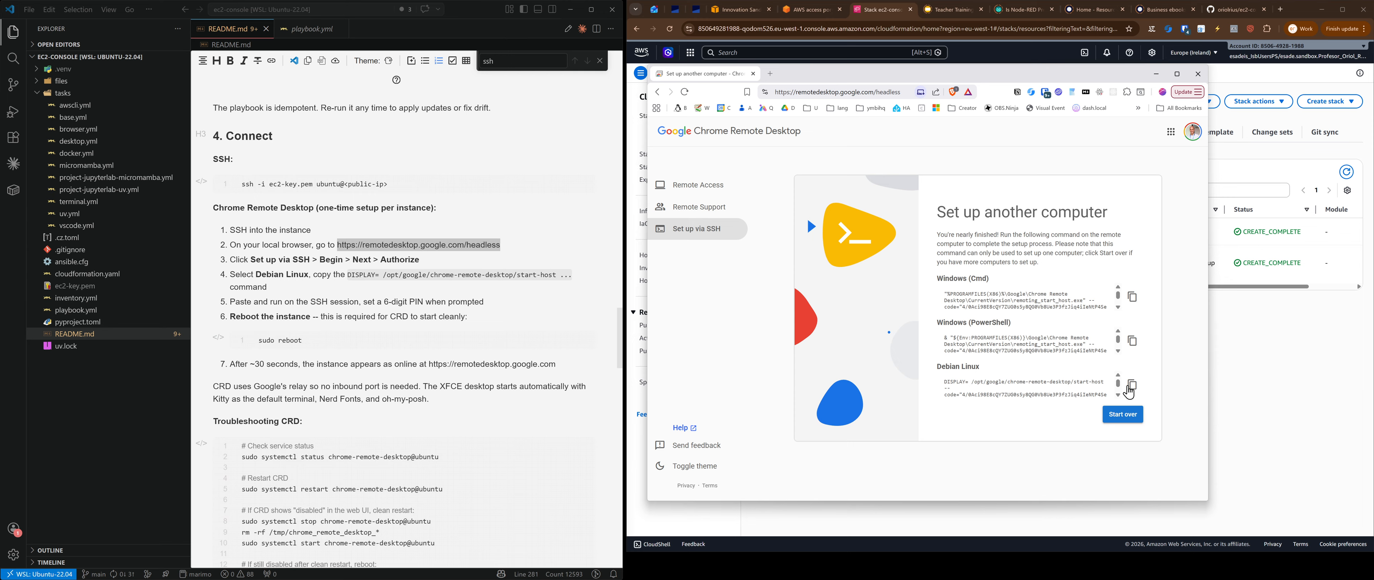
click(1132, 384)
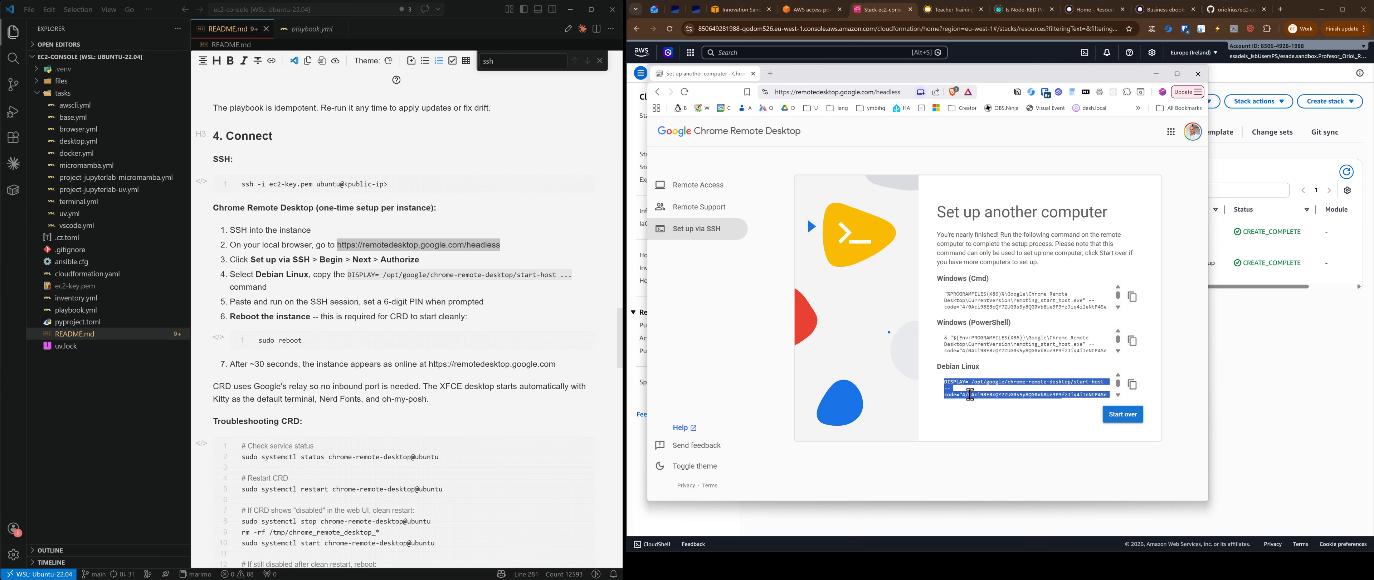
drag(943, 78, 879, 83)
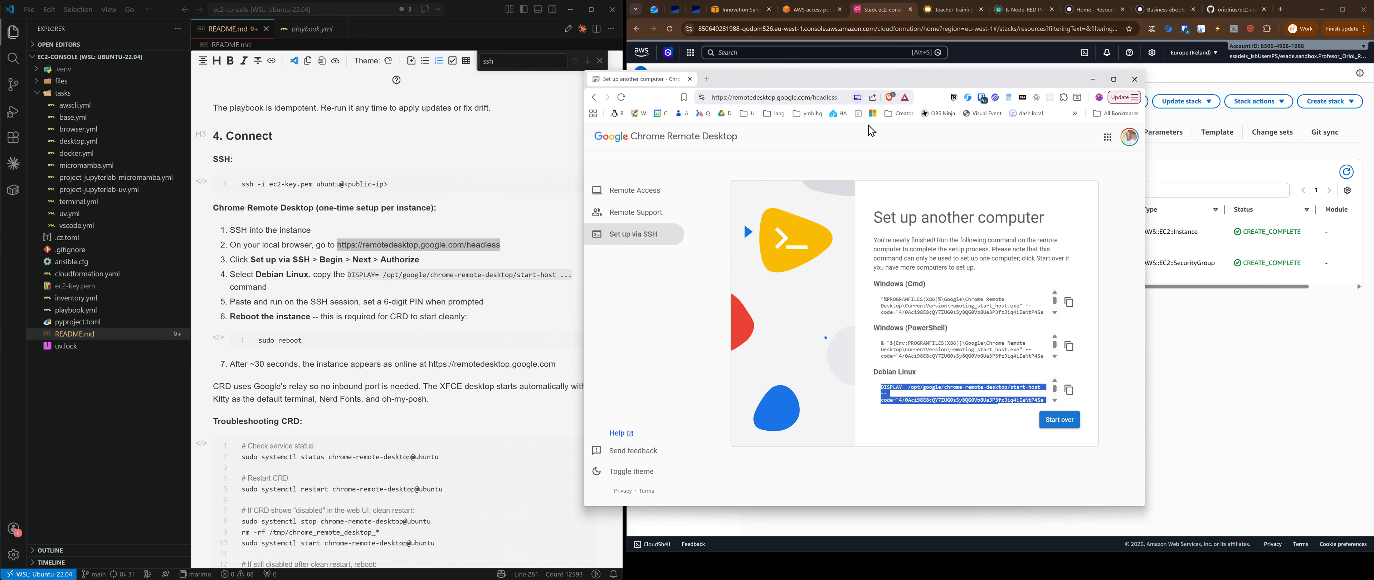
Step: Run the Debian Chrome Remote Desktop start-host command, setting a six-digit PIN and confirming it
key(alt+Tab)
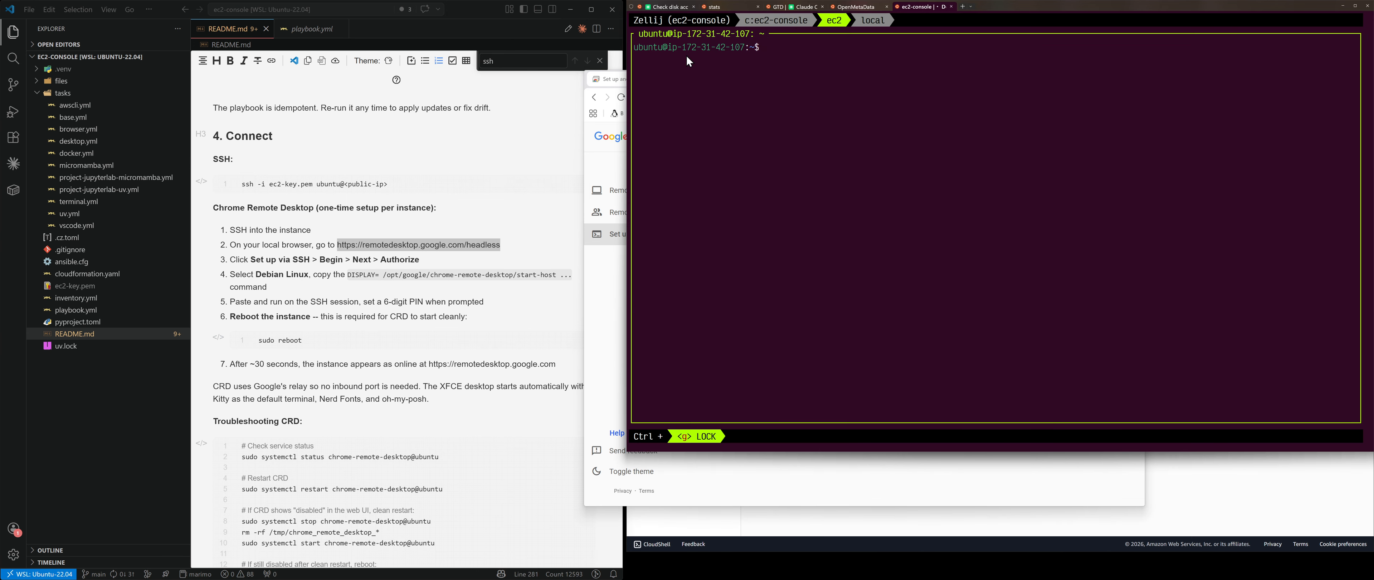
key(ctrl+v)
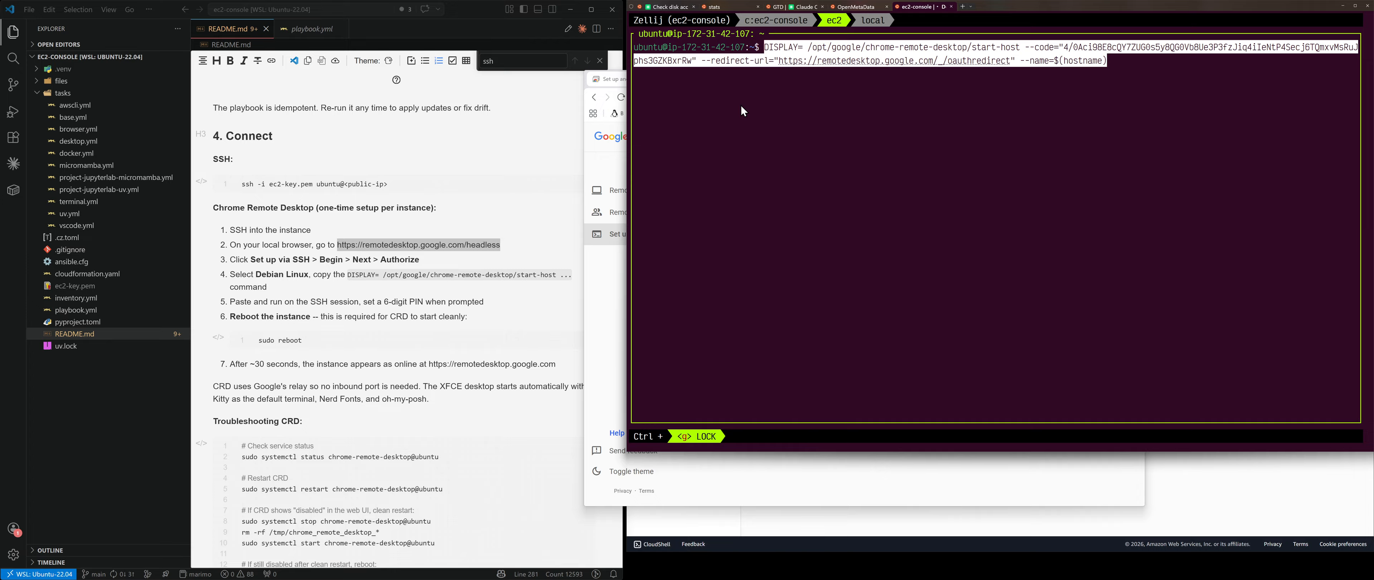
key(Return)
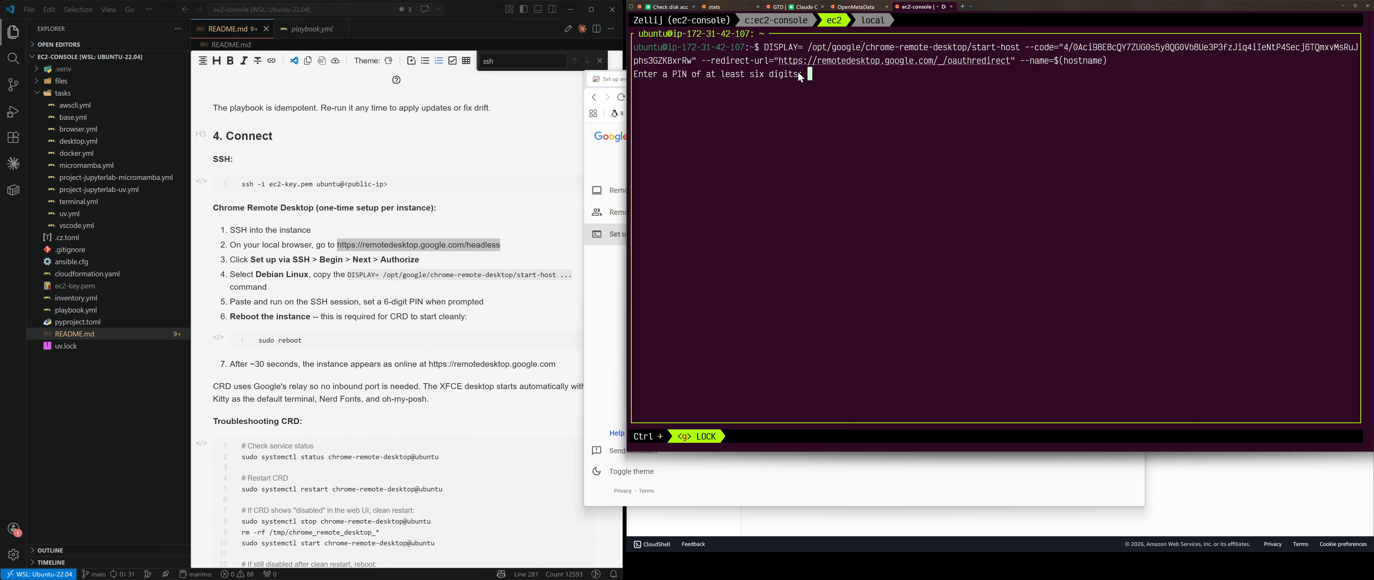
key(Return)
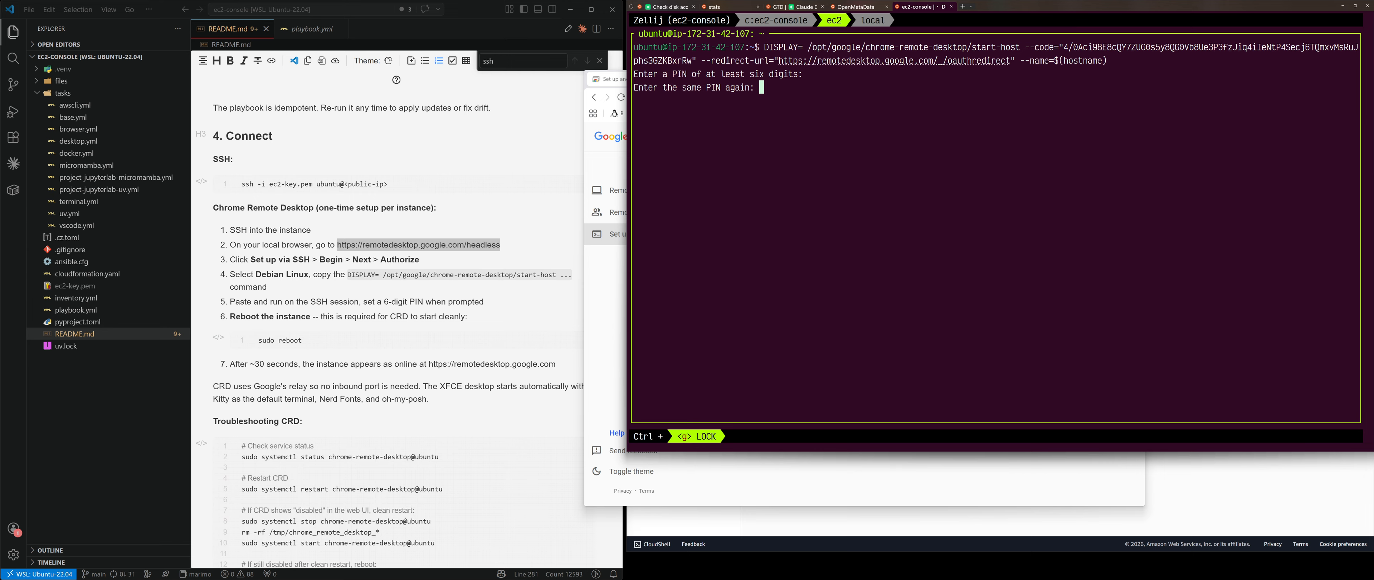
key(Return)
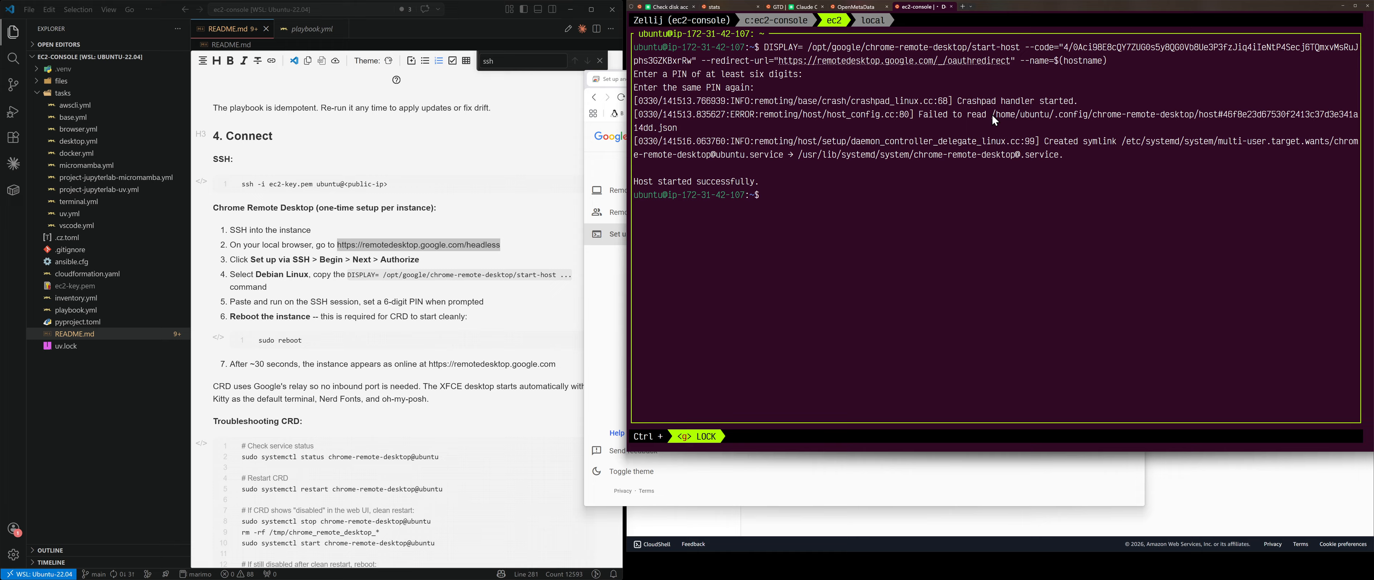
Step: Copy the host config JSON path and list it with ll to confirm it exists
drag(993, 116, 680, 128)
text(ll)
key(ctrl+shift+v)
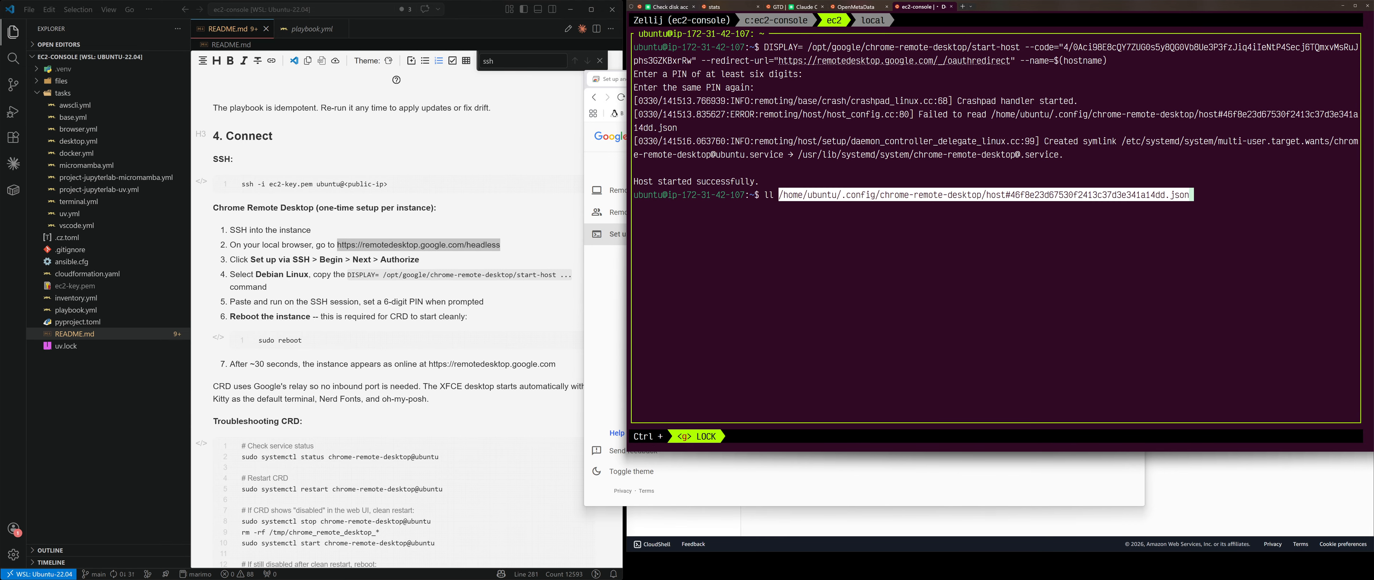
key(Return)
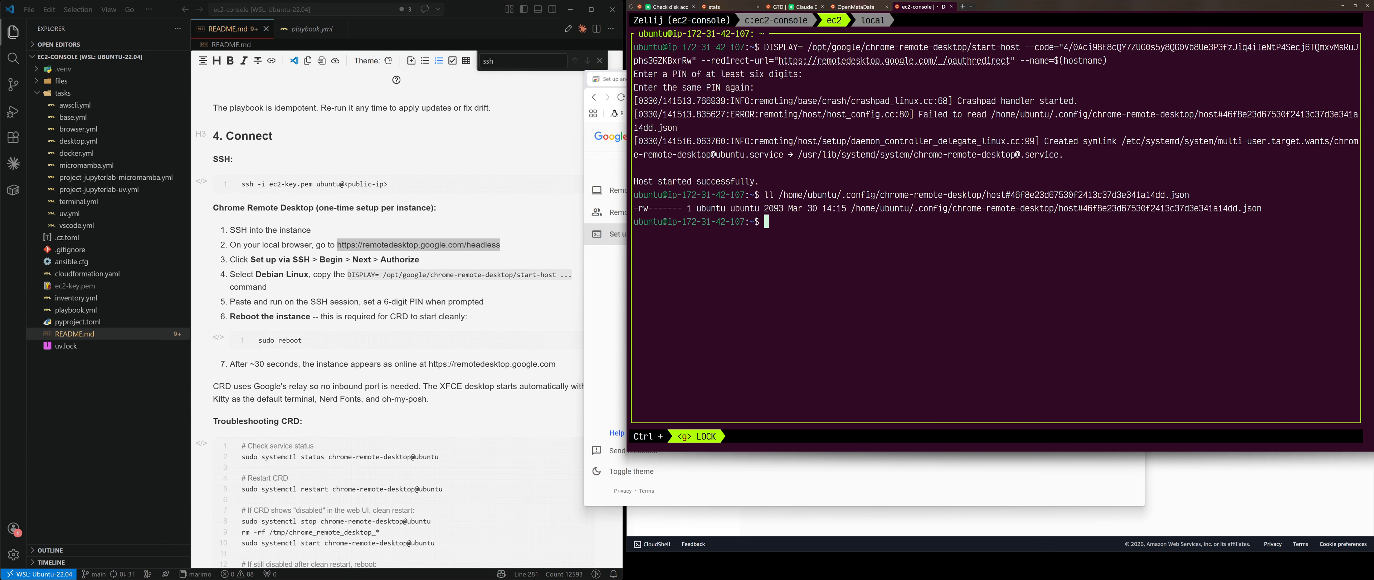
Step: Print the host config file with cat, then restart the instance with sudo reboot
key(Up)
key(Home)
key(Delete)
key(Delete)
text(cat)
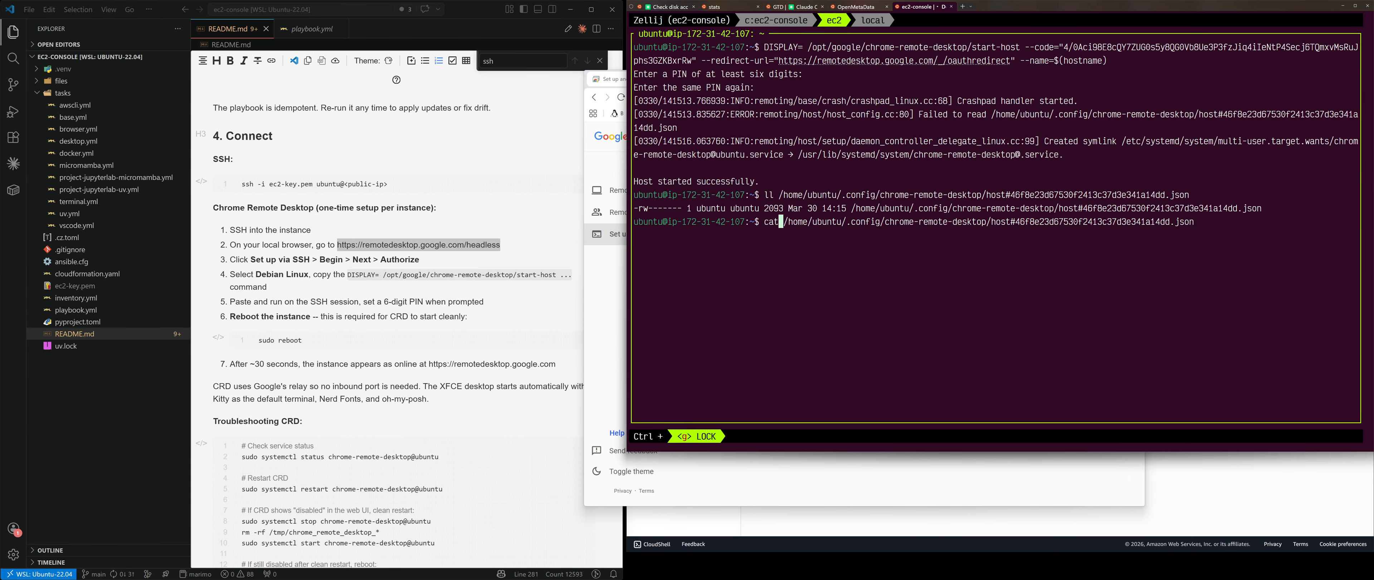
key(Return)
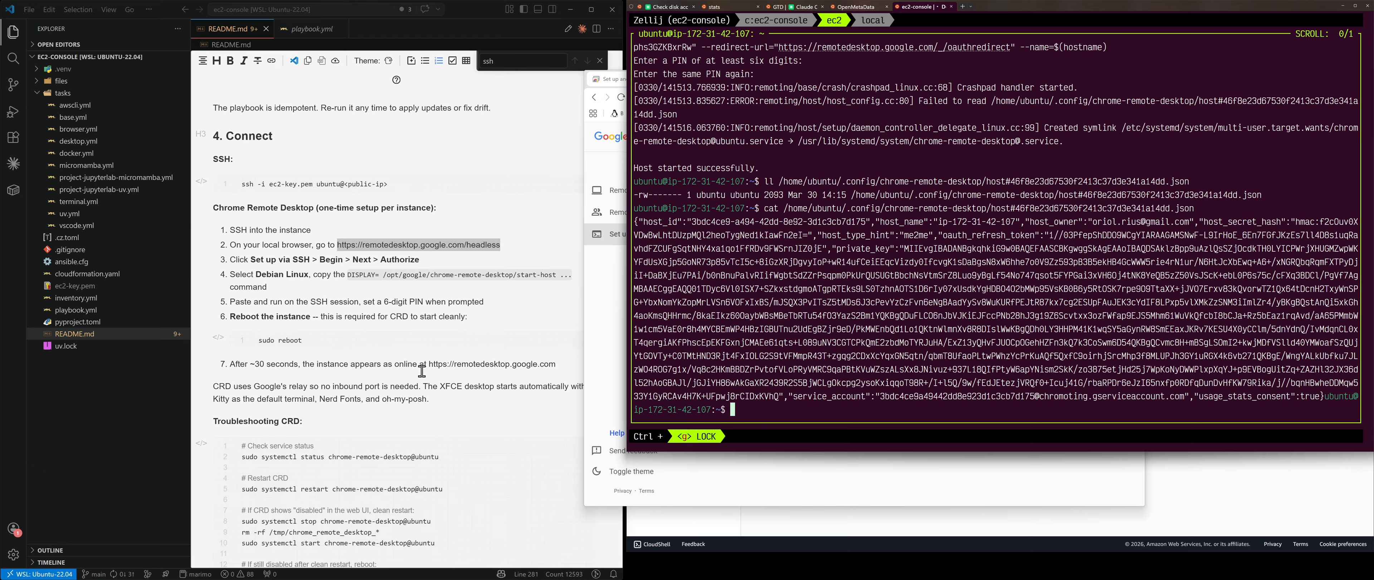
text(sudo reboot)
key(Return)
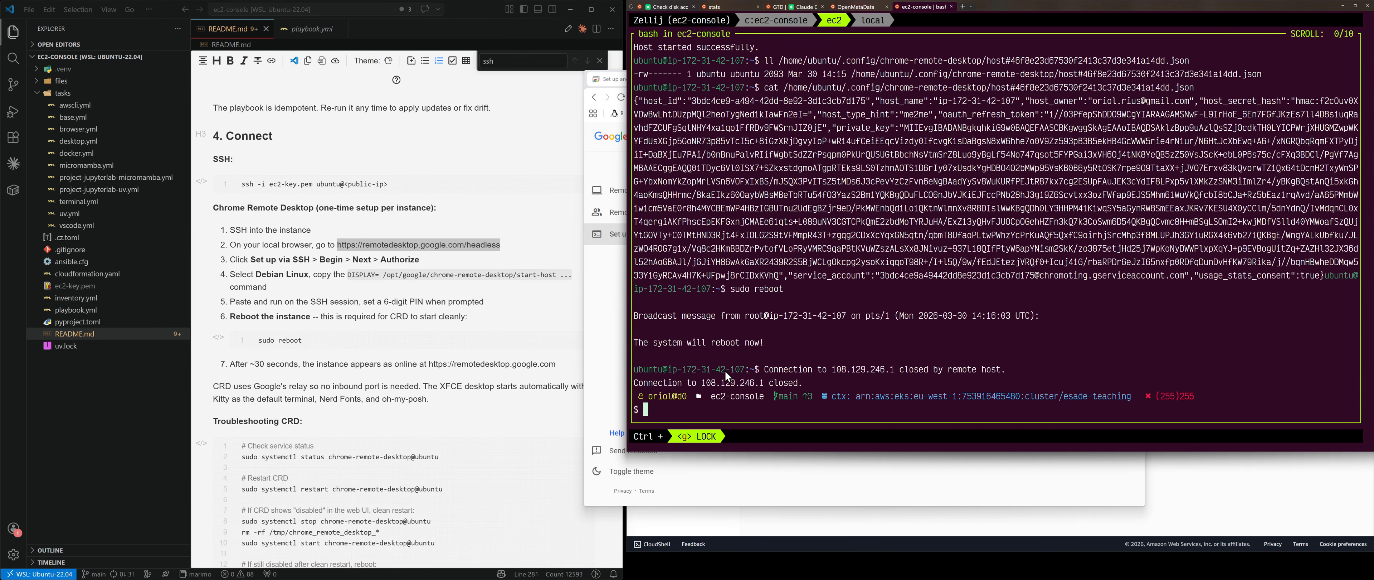
Step: Check the rebooted instance with ping 108.129.246.1 and nc -v 108.129.246.1 22
drag(703, 381, 767, 381)
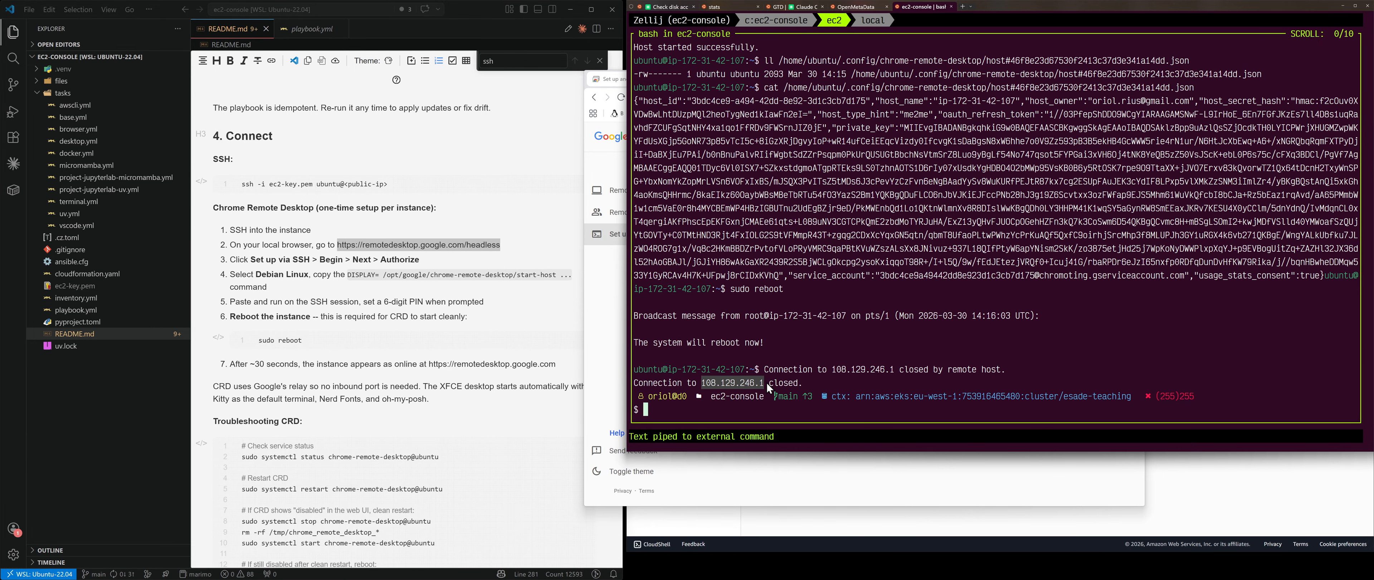
text(ping)
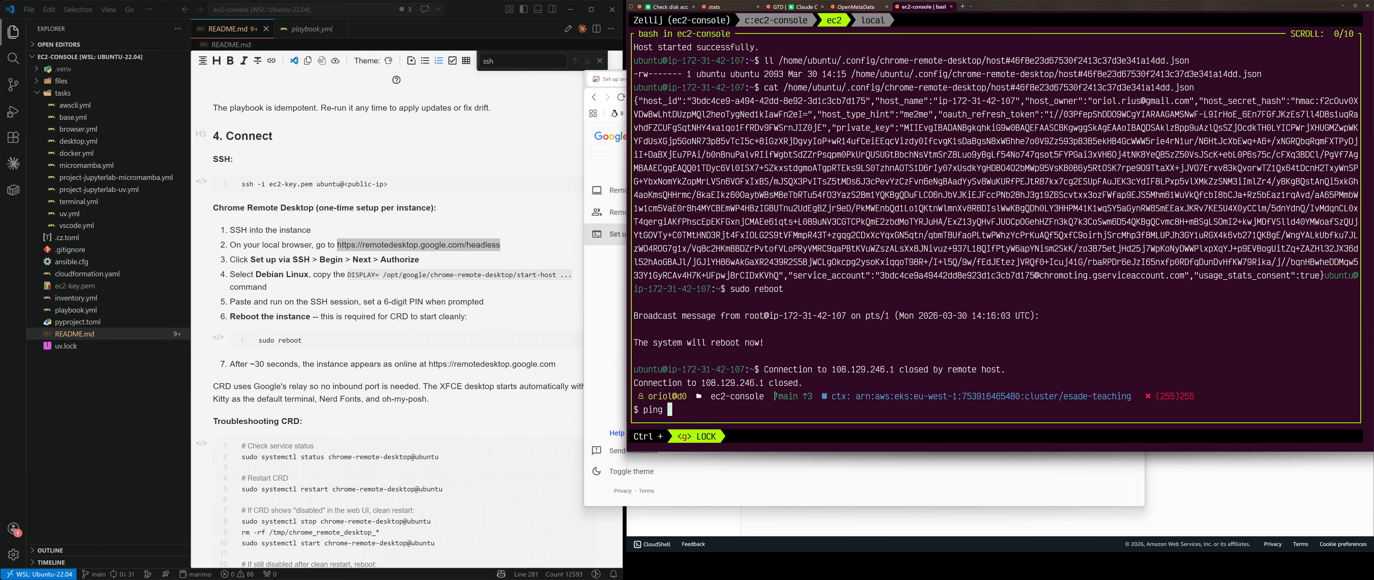
key(ctrl+v)
key(Return)
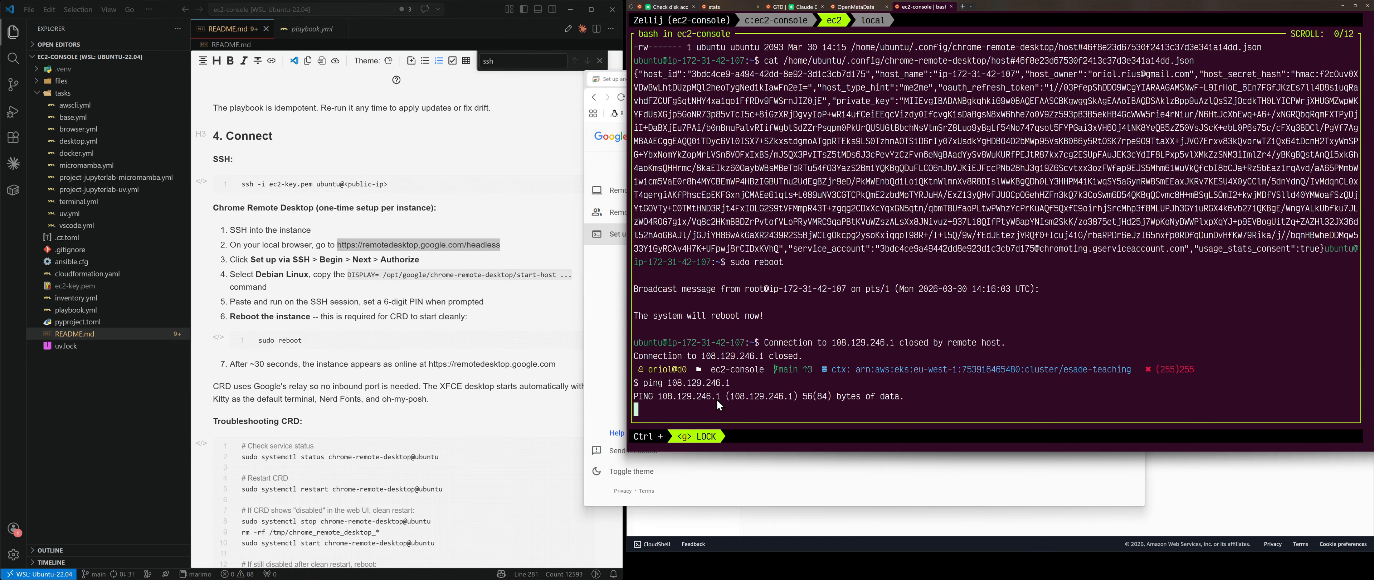
key(ctrl+c)
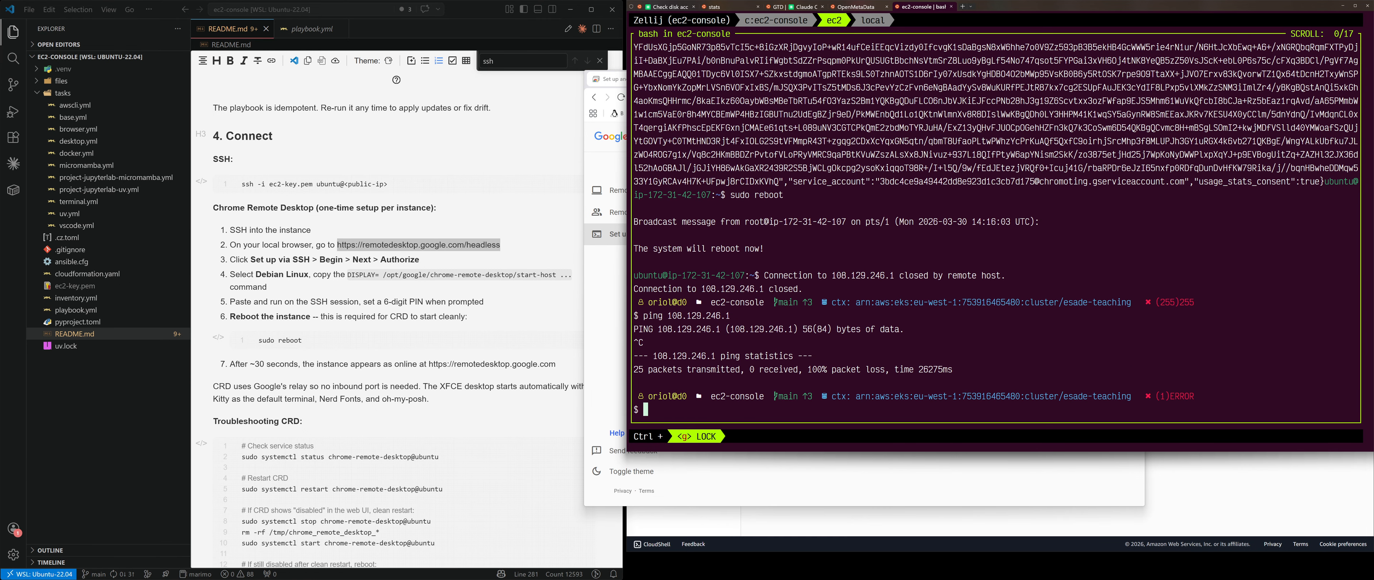
text(nc -v 108.129.246.1 22)
key(Return)
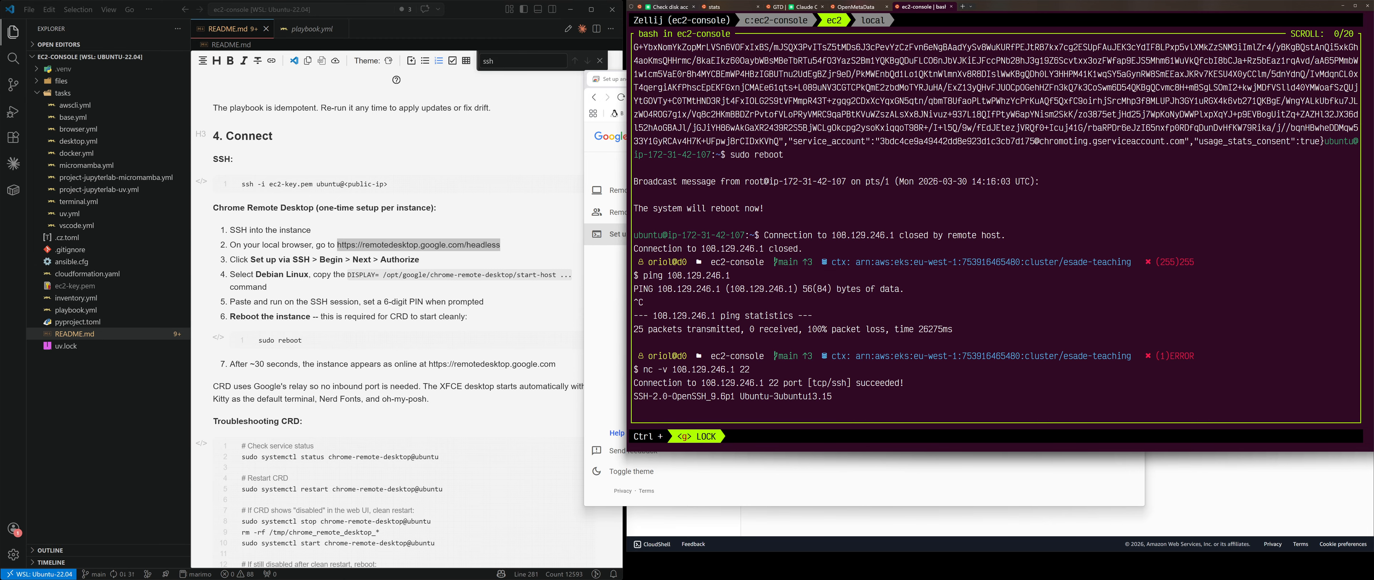
key(ctrl+c)
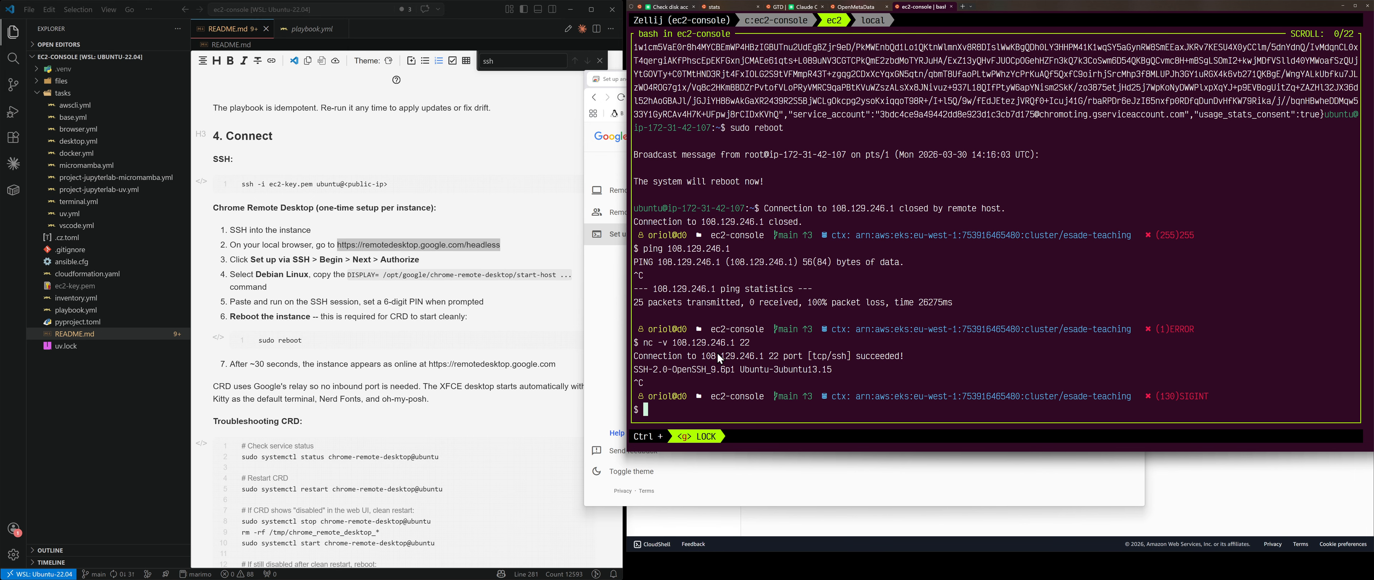
Step: Reconnect to the instance with the earlier ssh -i ec2-key.pem command and minimize the terminal
key(Up)
key(Up)
key(Up)
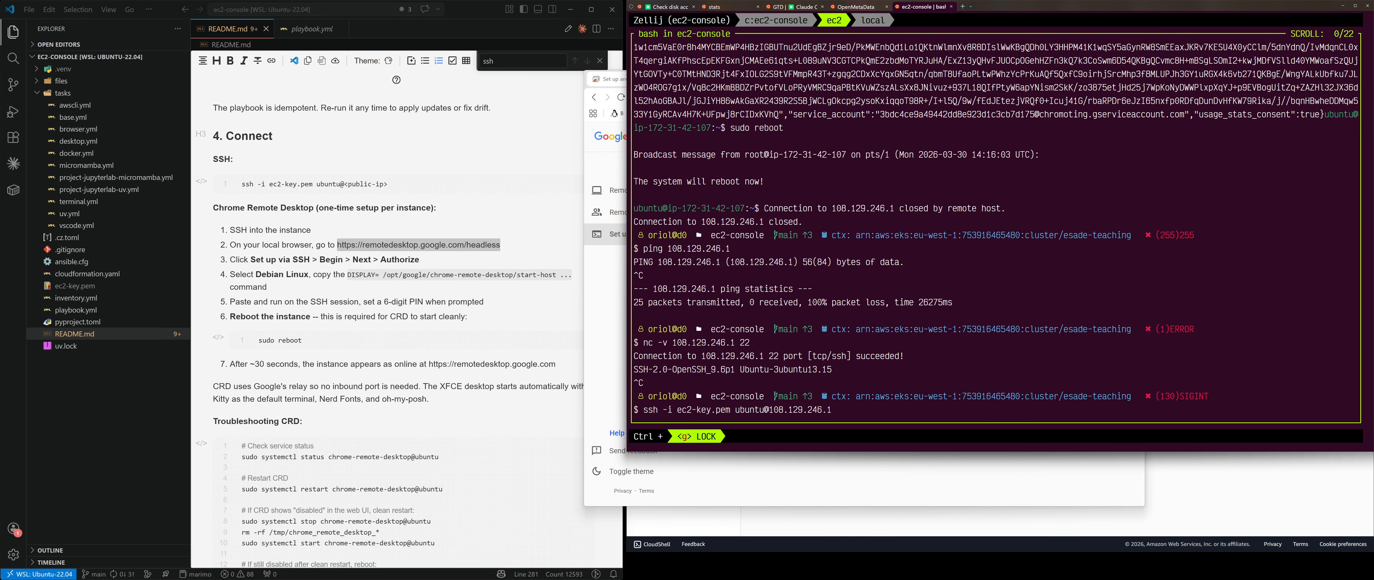
key(Return)
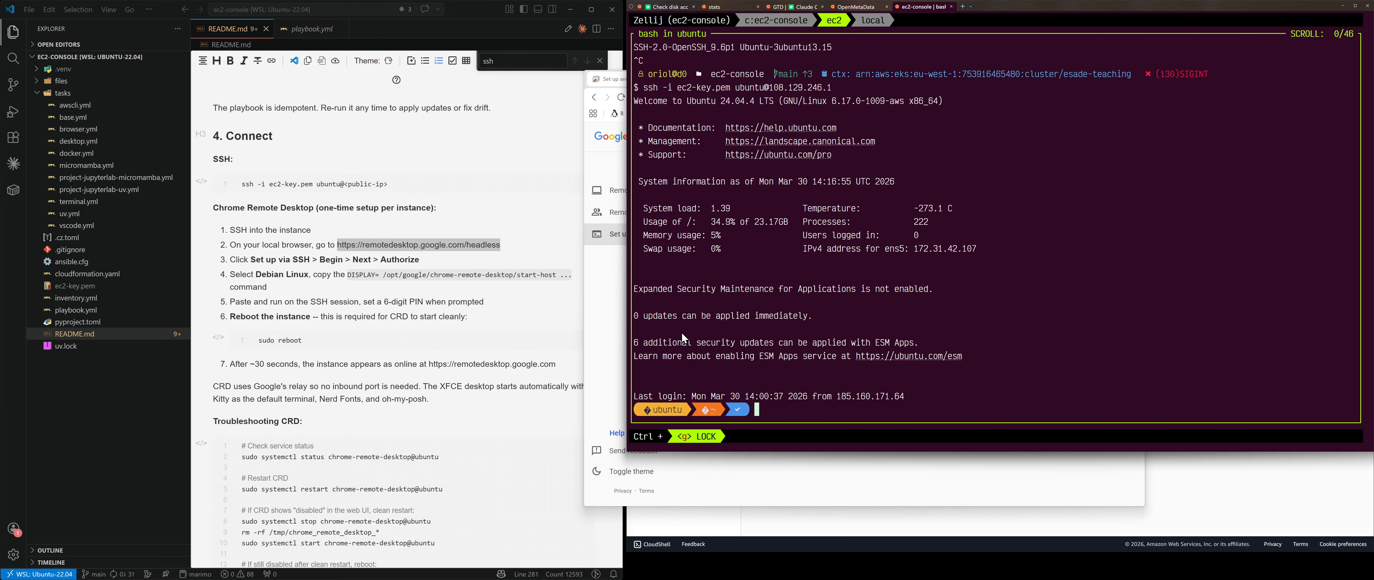
scroll(293, 221, down, 5)
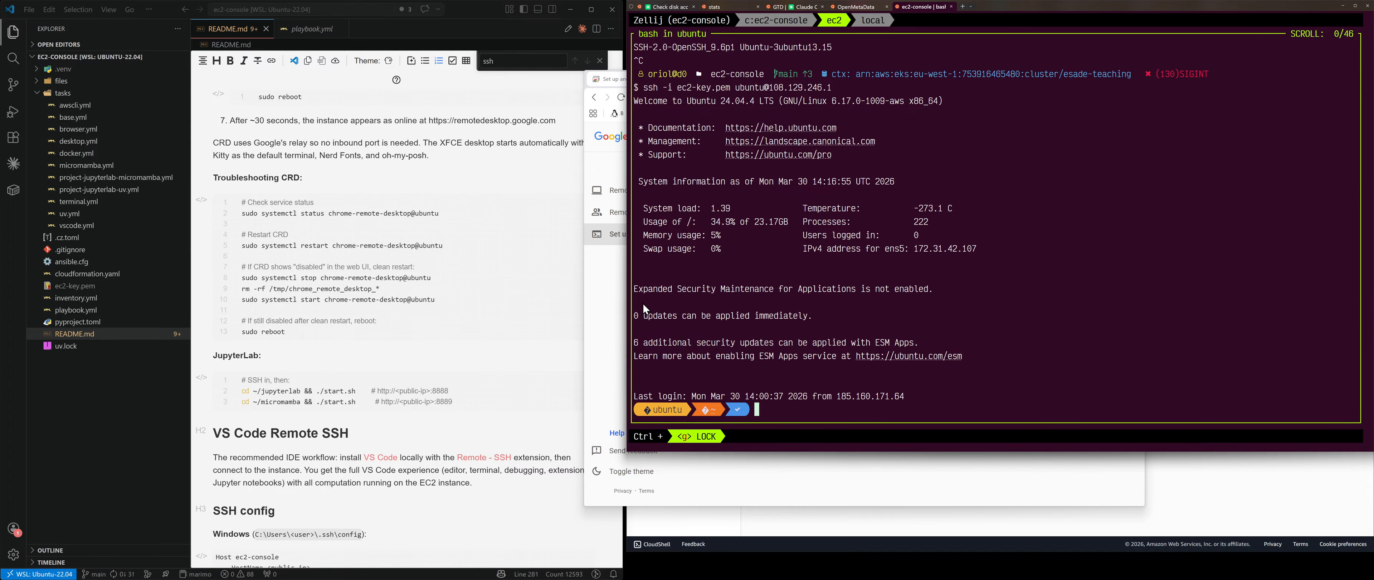
key(super+Down)
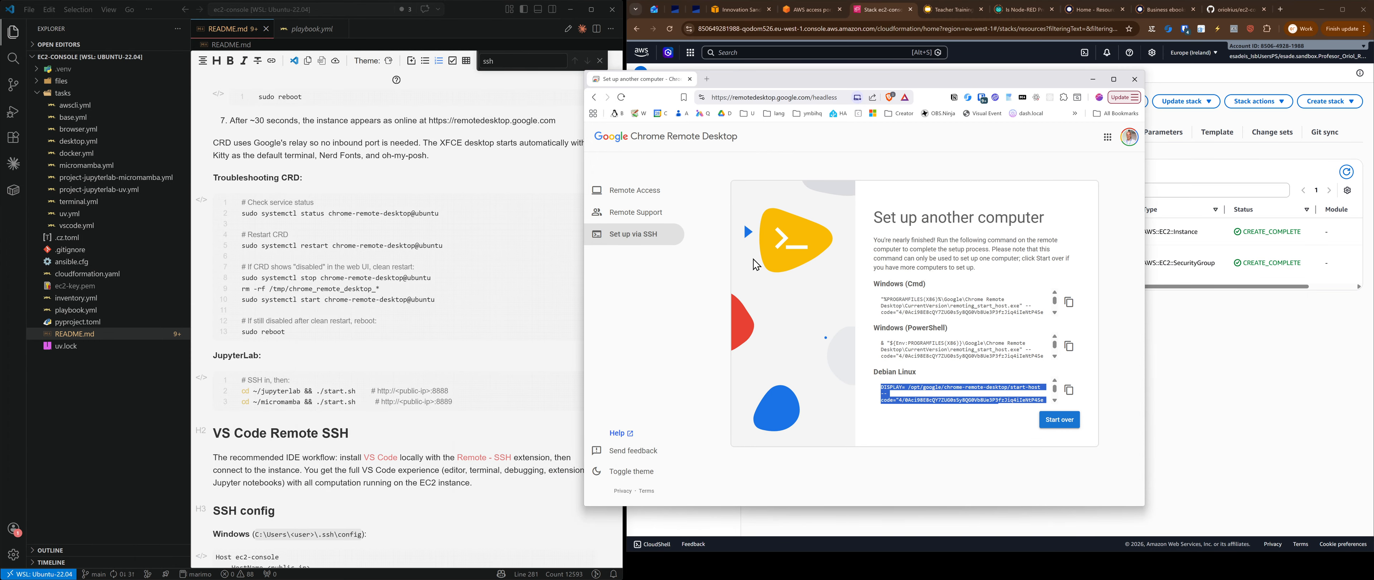
Step: Show the Remote Access device list and run 'sudo systemctl status chrome-remote-desktop@ubuntu' over SSH
drag(805, 82, 620, 82)
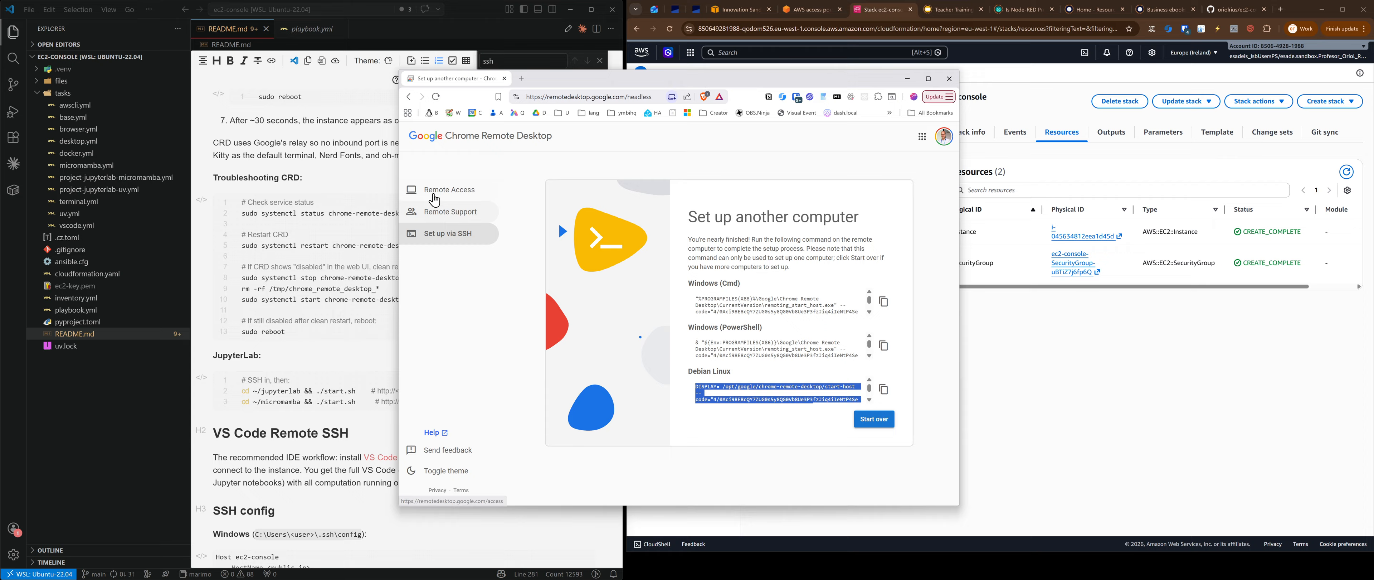
click(435, 199)
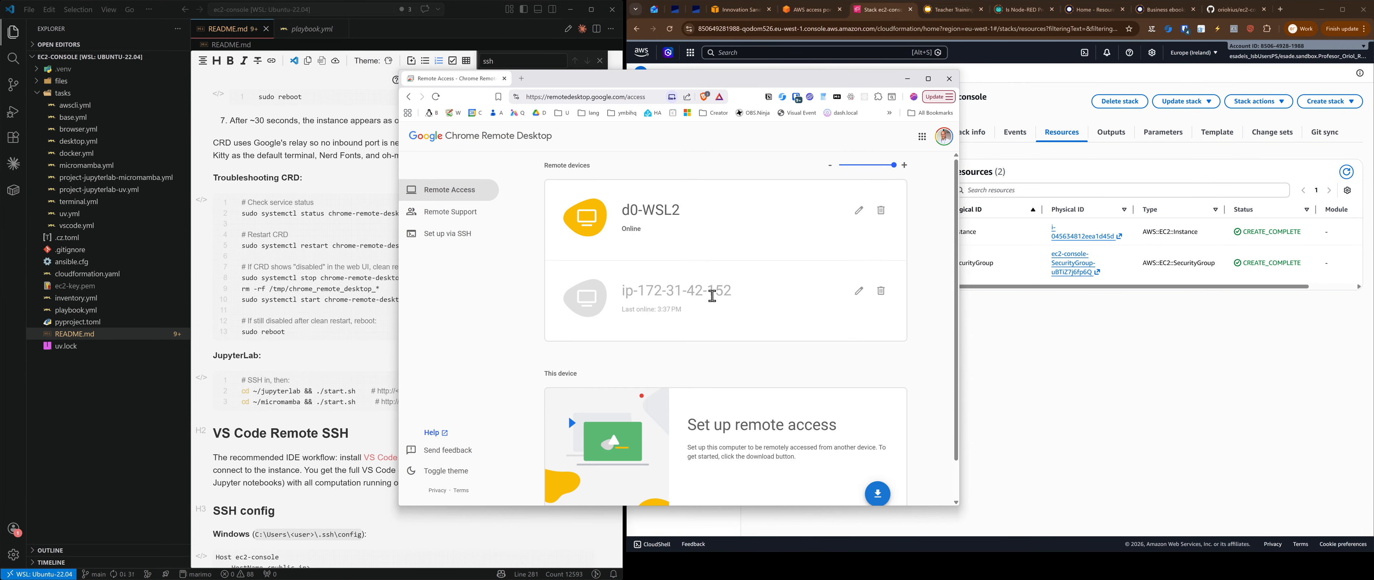
drag(708, 79, 834, 65)
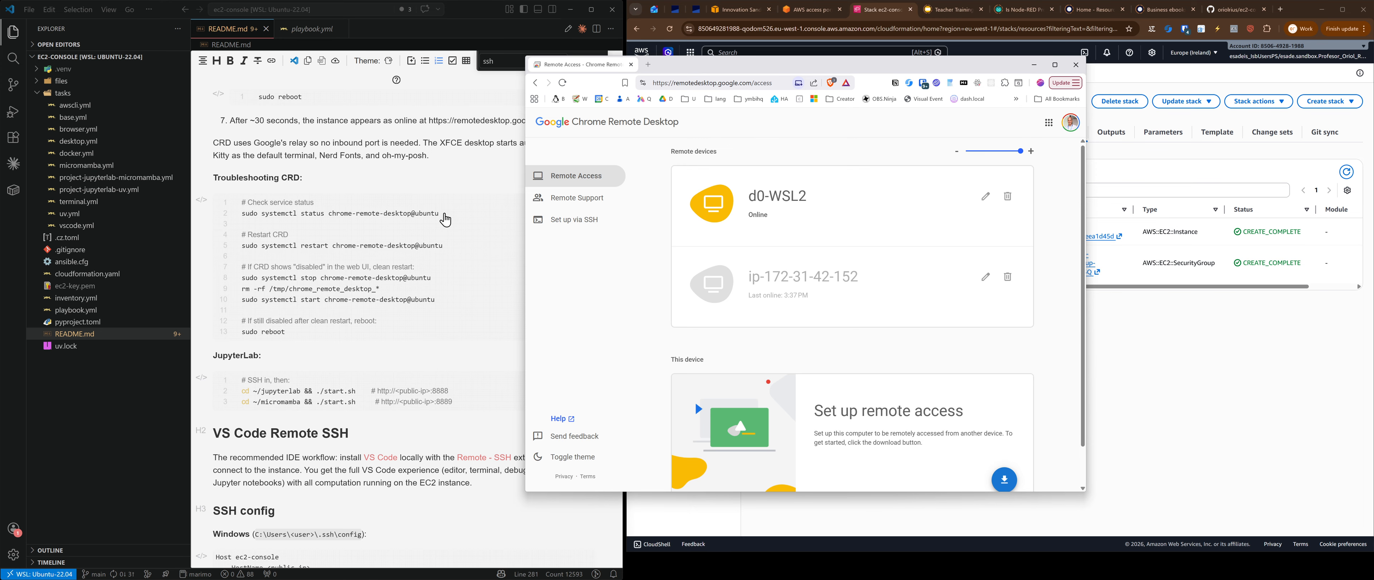
click(433, 209)
drag(447, 210, 216, 211)
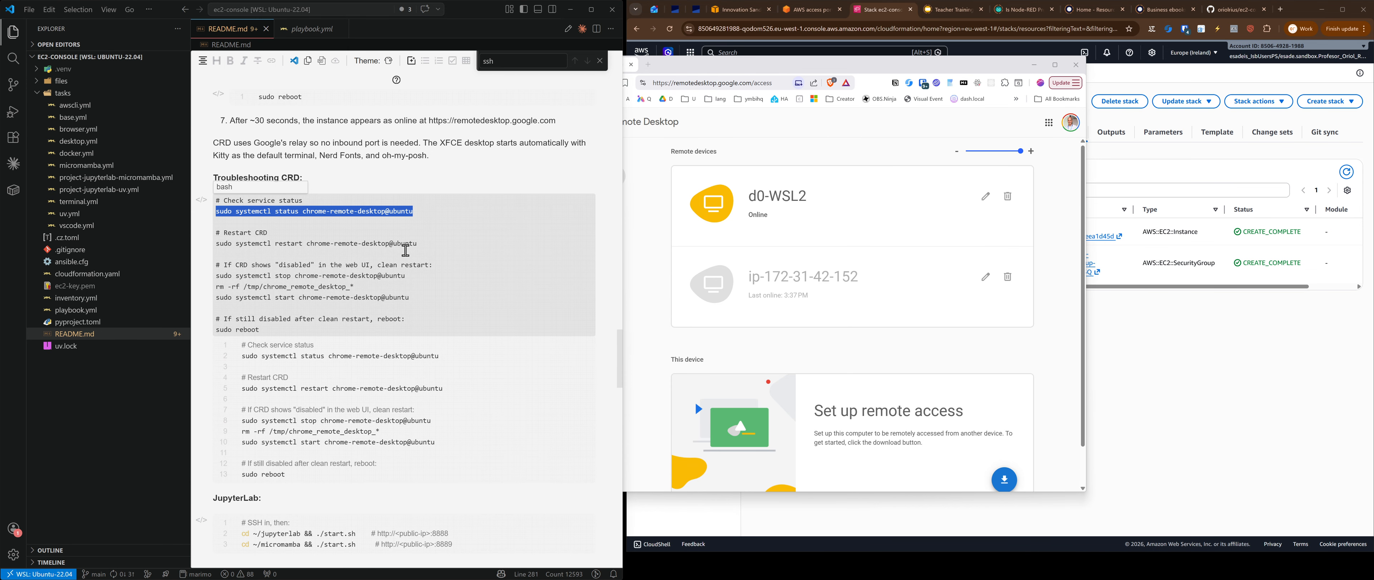
key(alt+Tab)
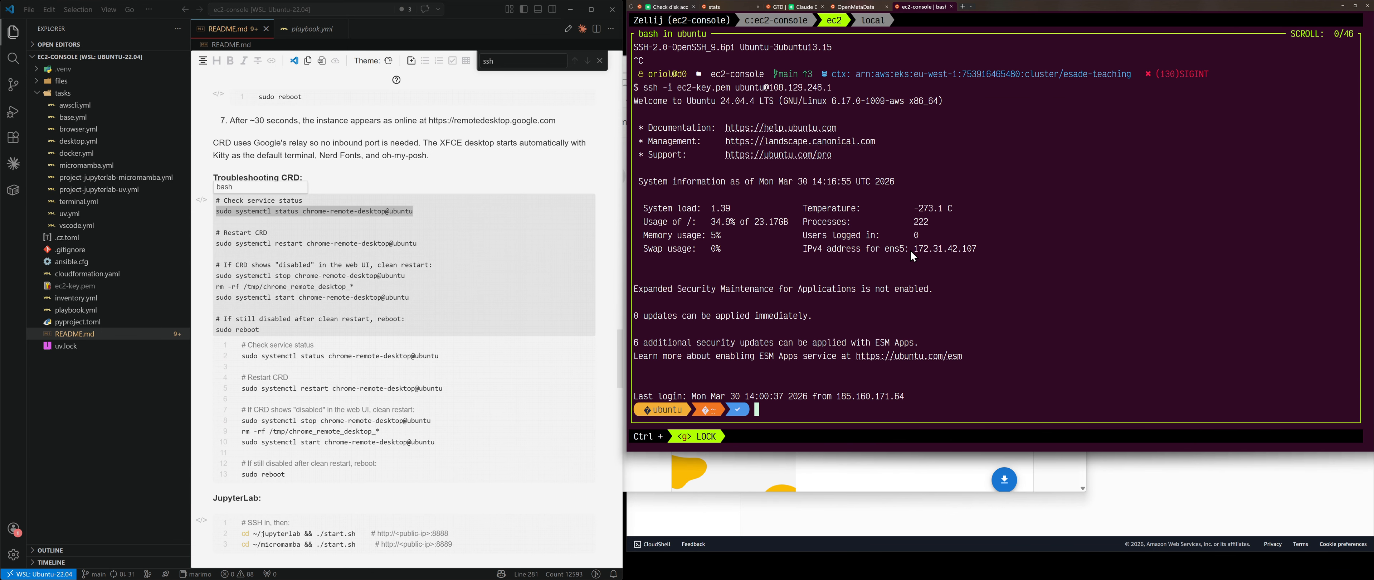
key(ctrl+v)
key(Return)
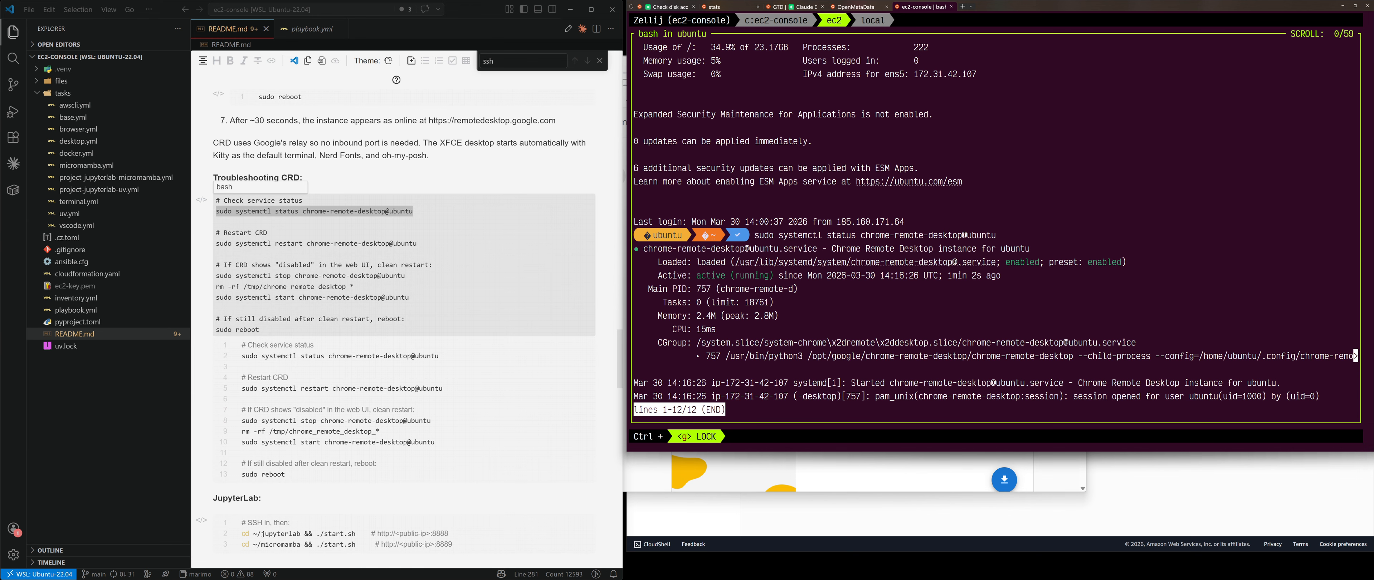
key(super+Down)
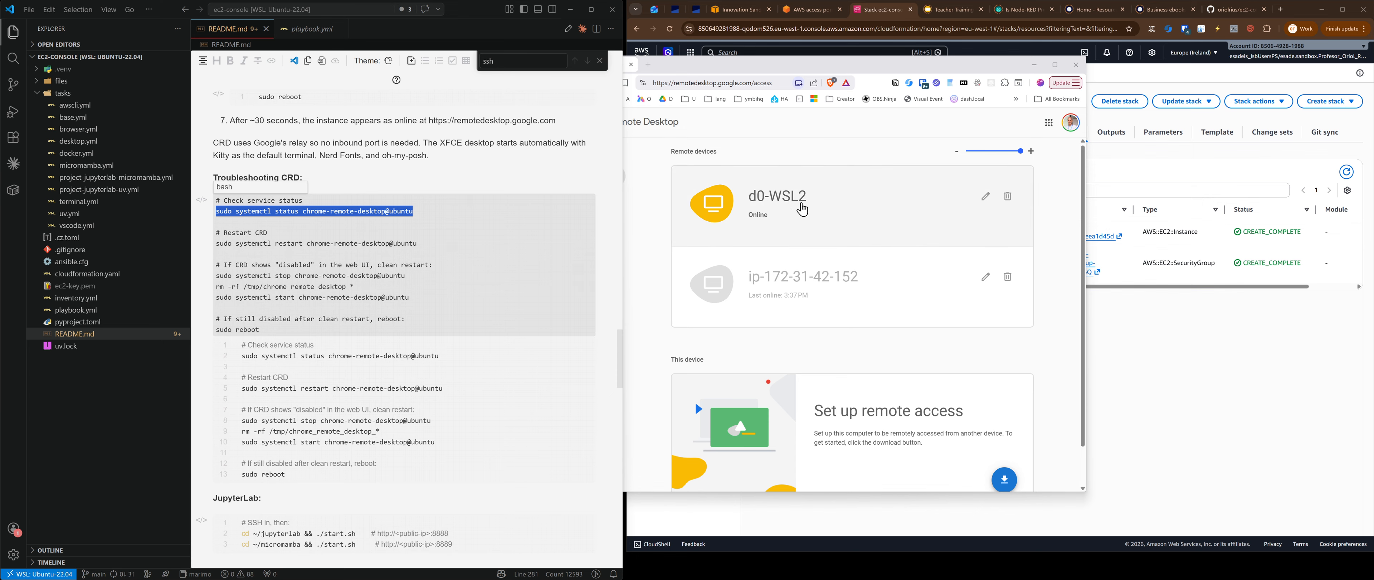
click(829, 140)
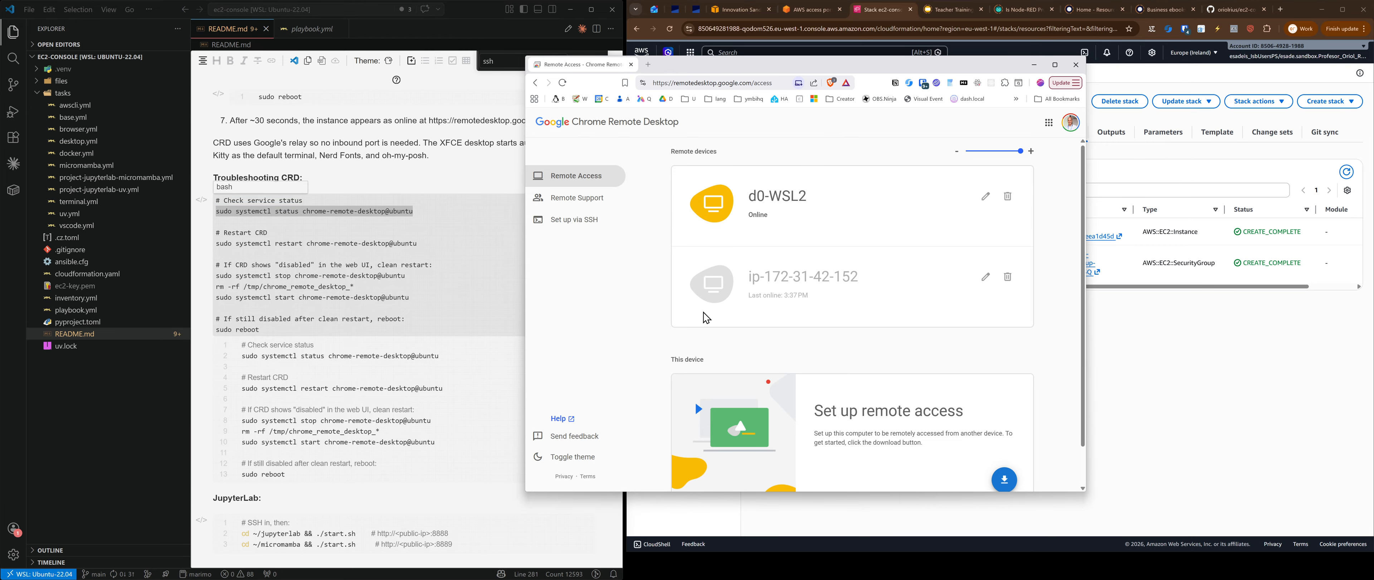
click(1009, 281)
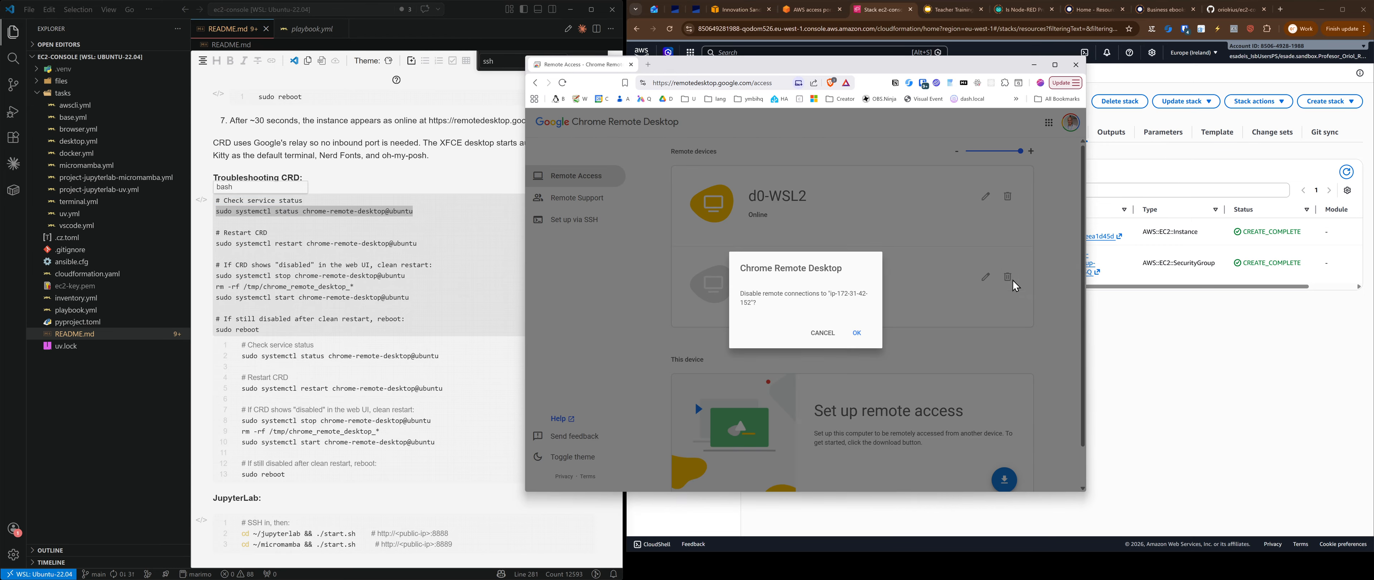
click(859, 338)
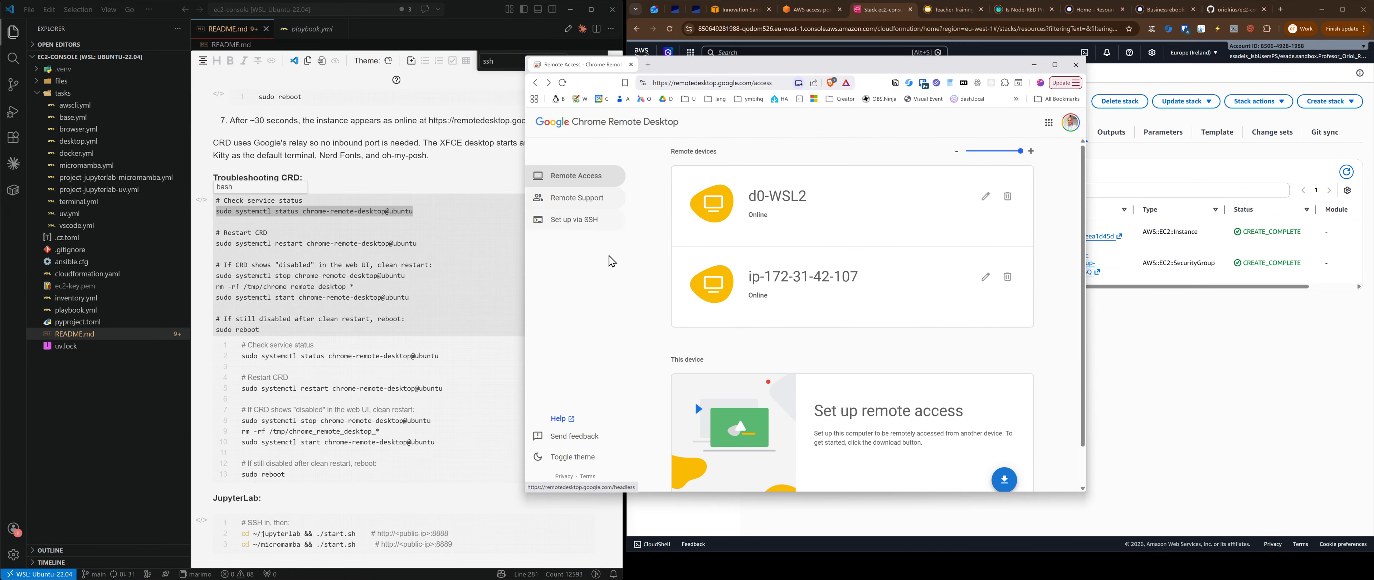
key(alt+Tab)
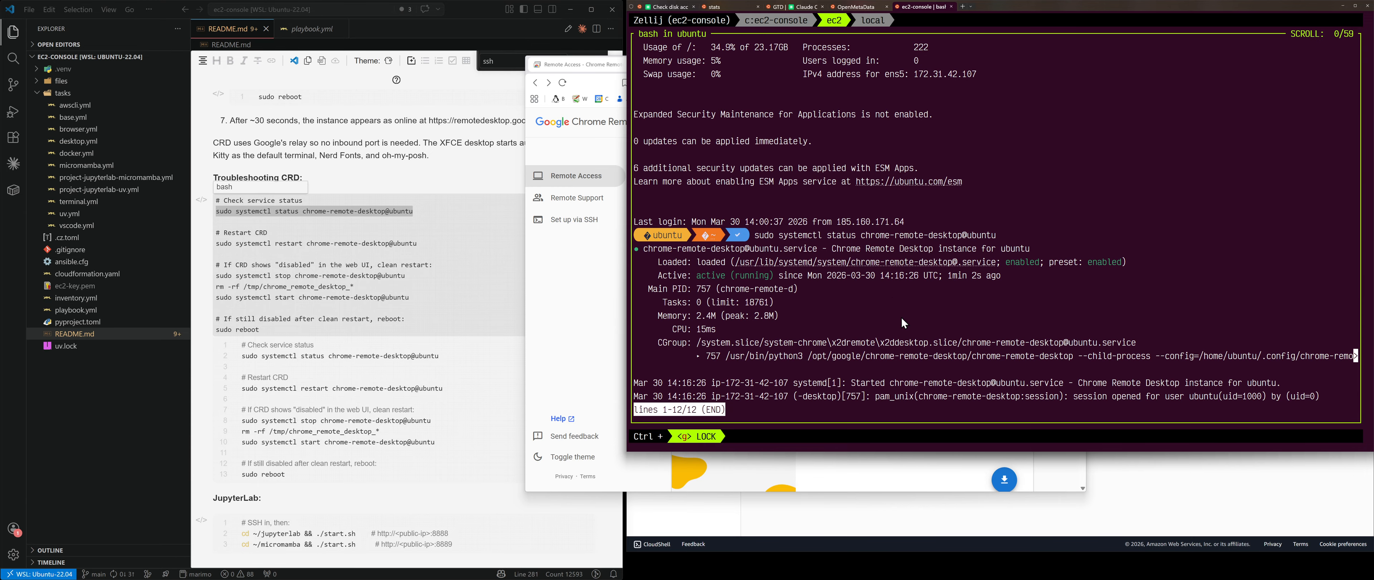
key(q)
click(588, 332)
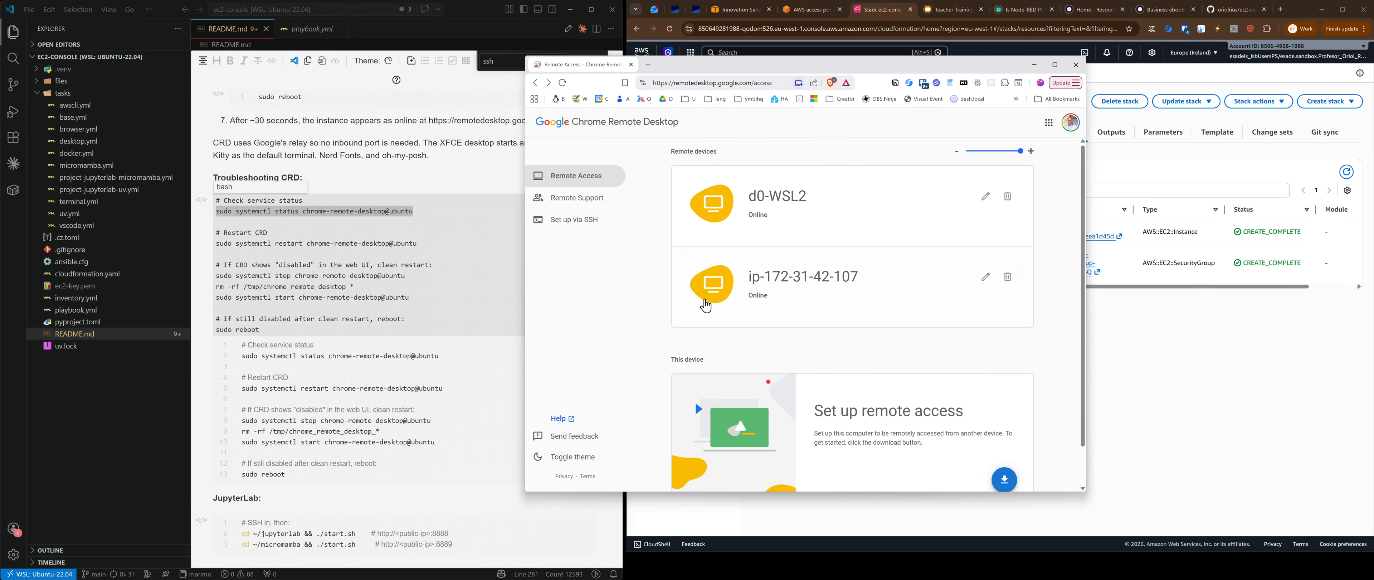
click(766, 303)
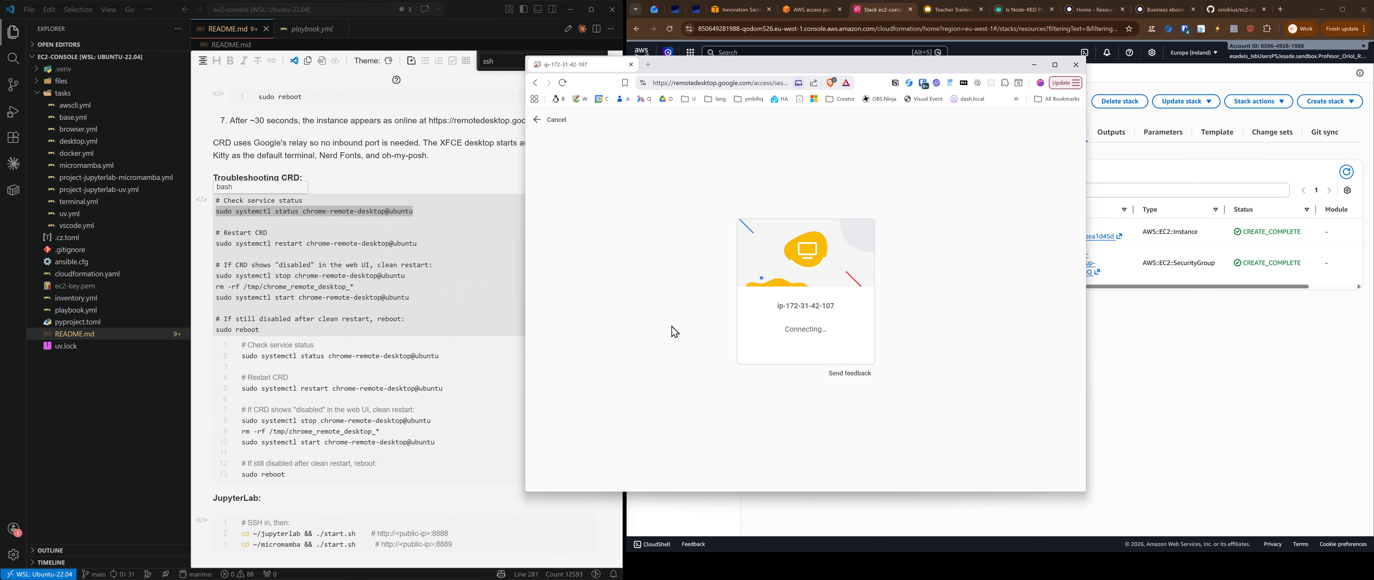
text(1)
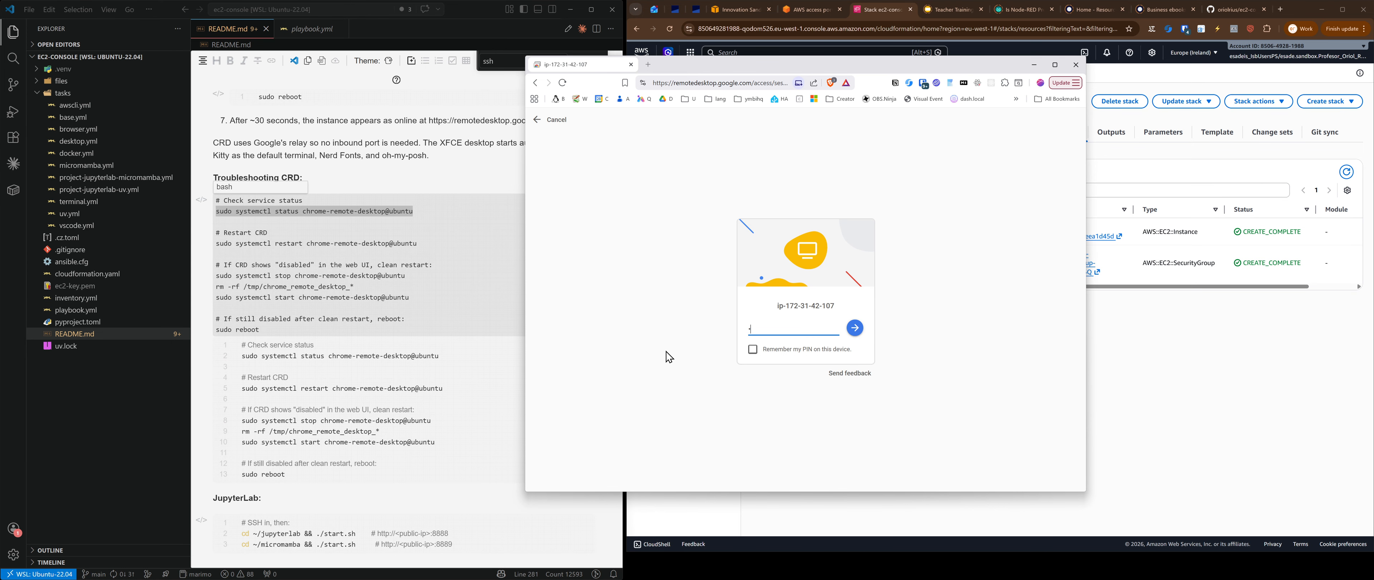
text(1111)
key(Return)
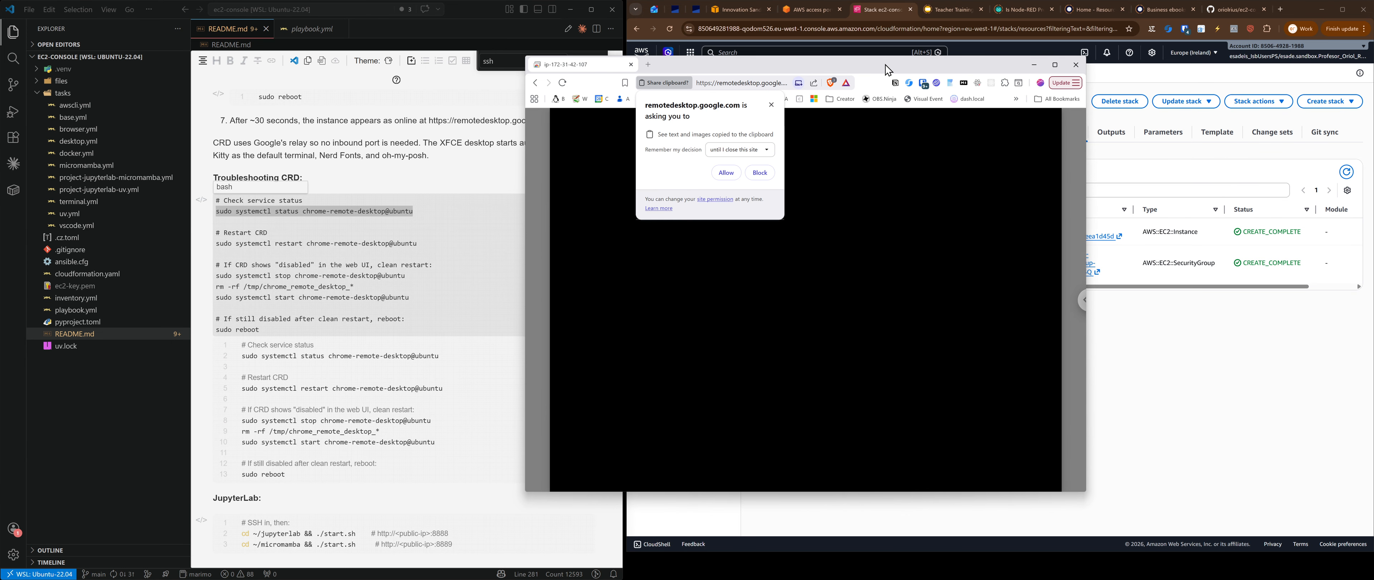
key(super+Right)
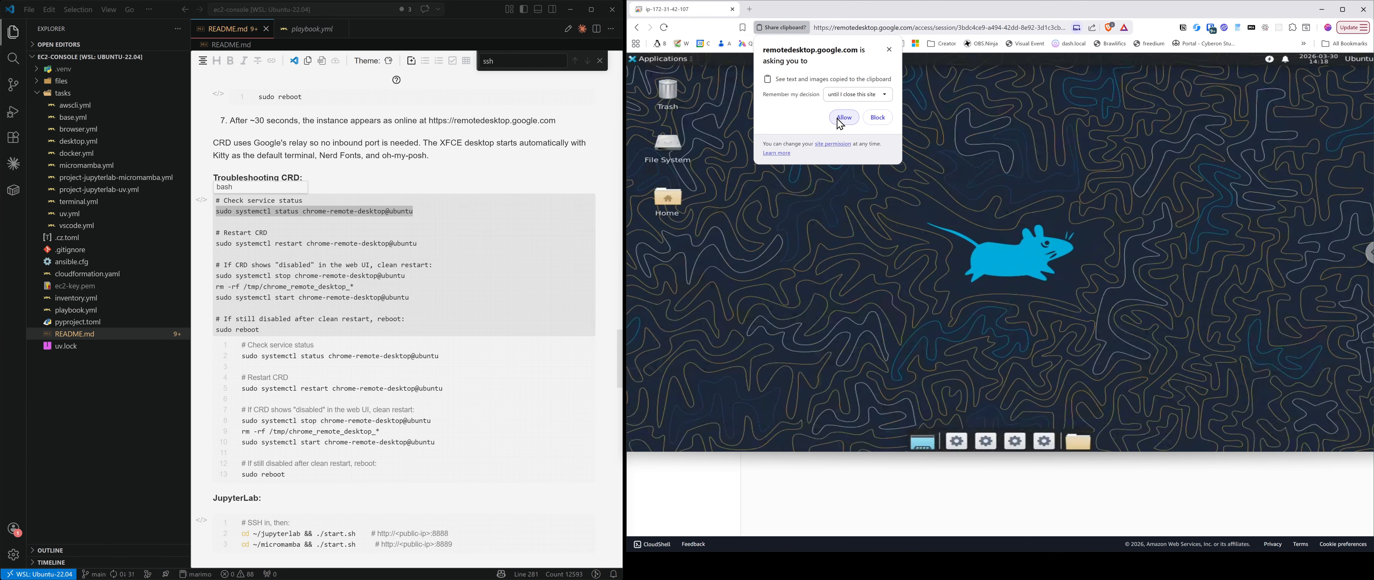
click(843, 117)
drag(940, 17, 639, 50)
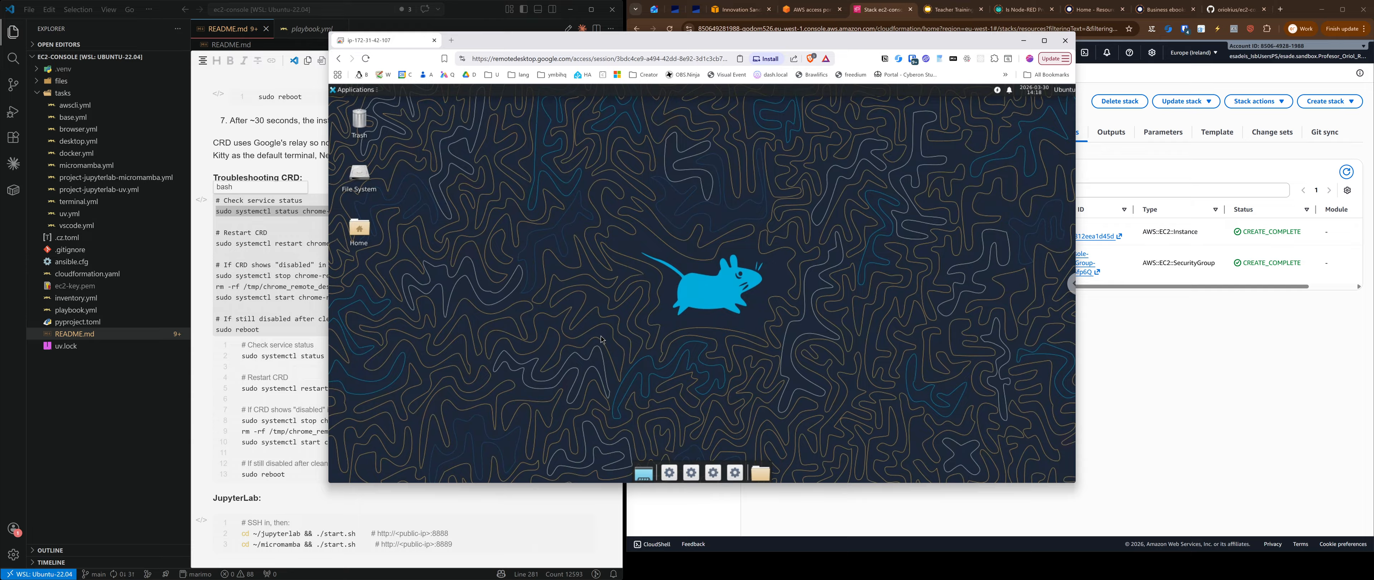
Step: Launch Google Chrome on the remote desktop, skip first-run sign-in, and search for 'linux'
click(355, 90)
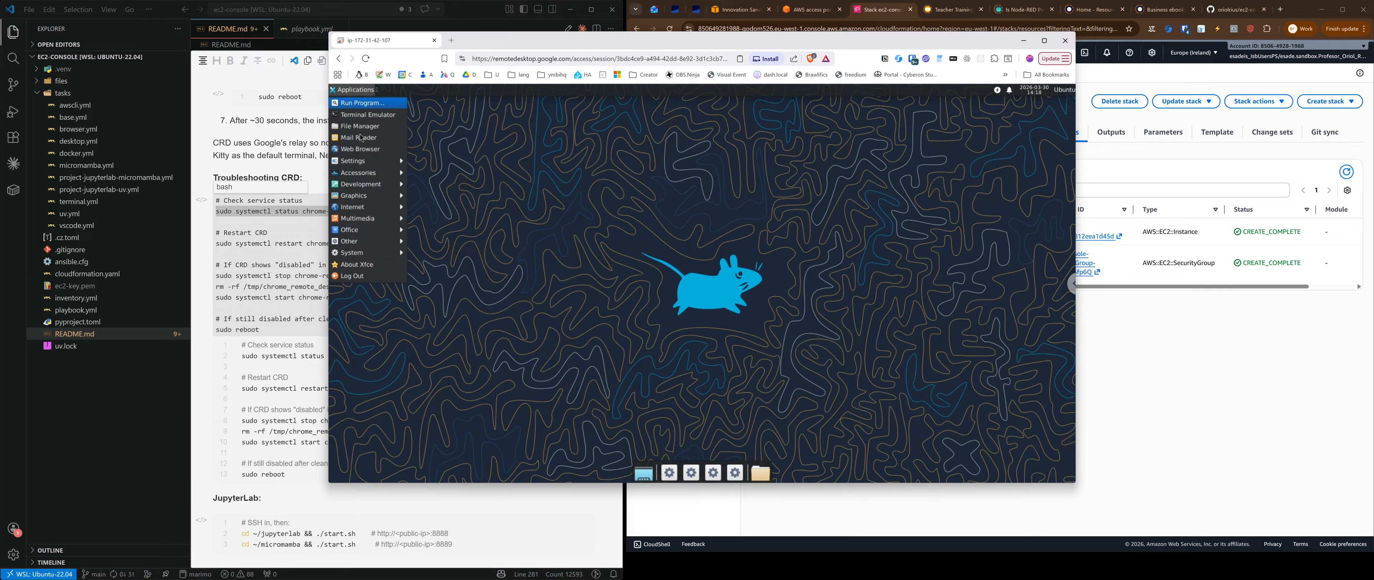
mouse_move(366, 207)
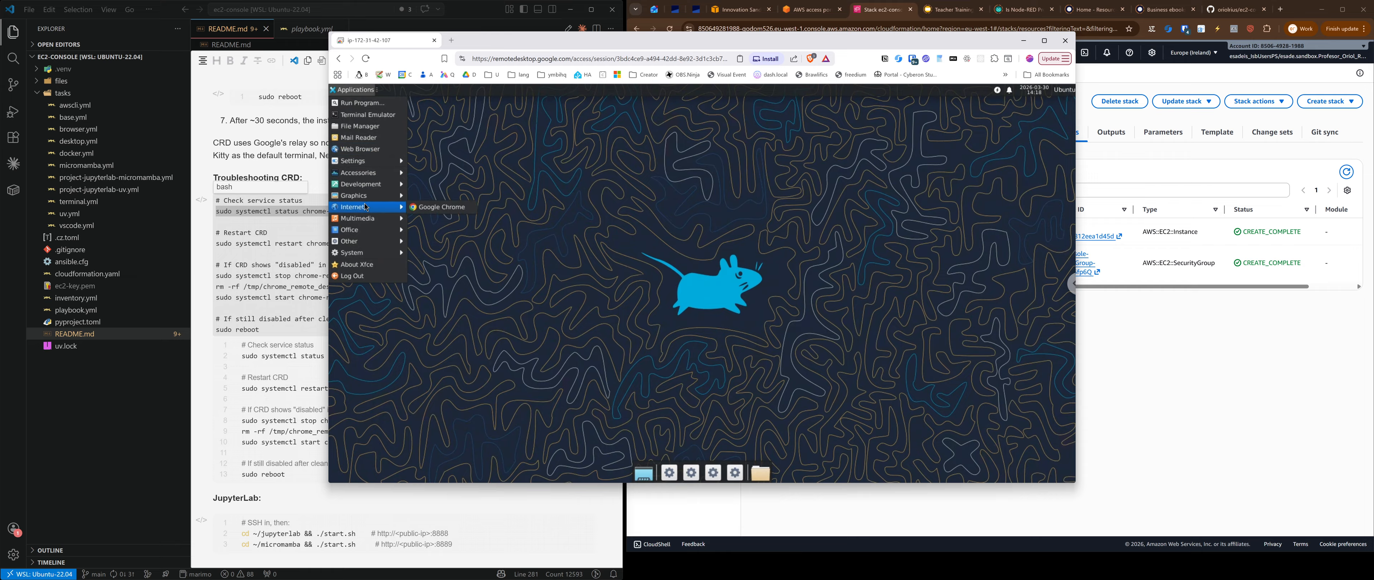
click(449, 212)
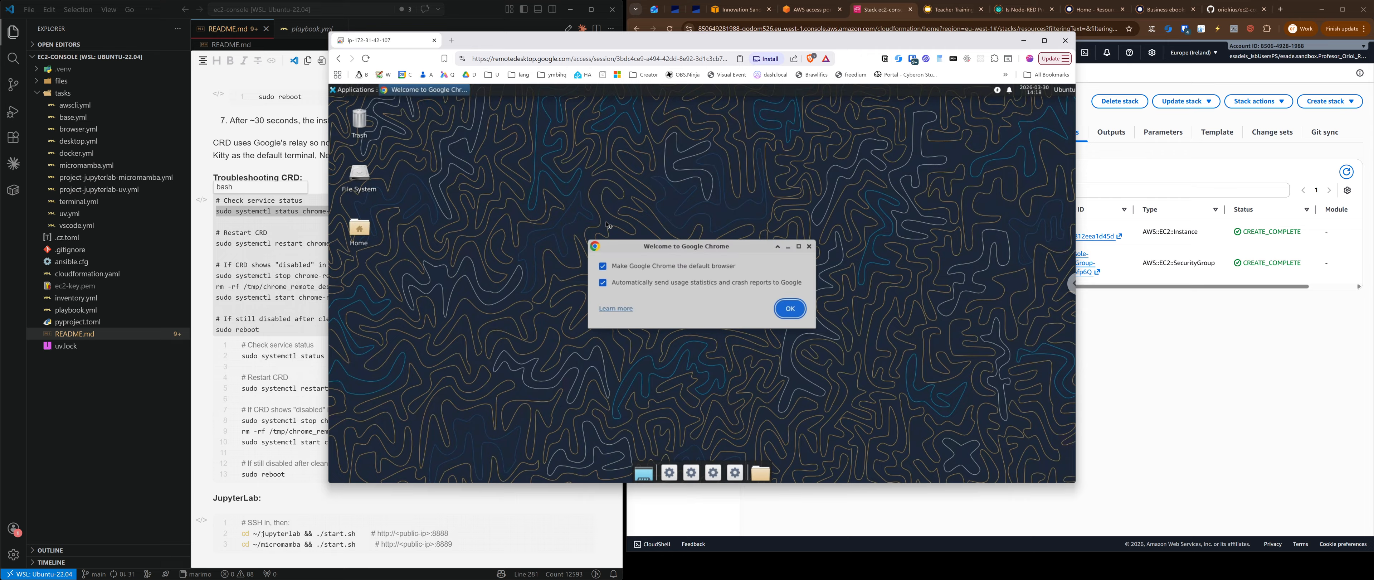
click(790, 308)
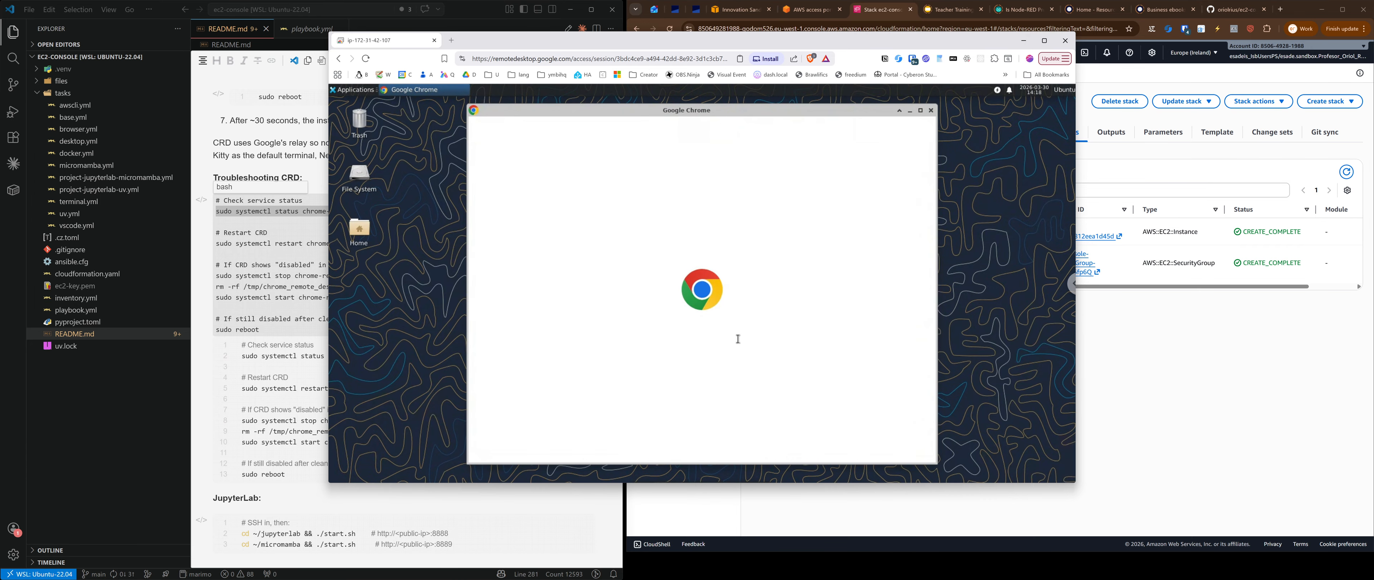
click(828, 443)
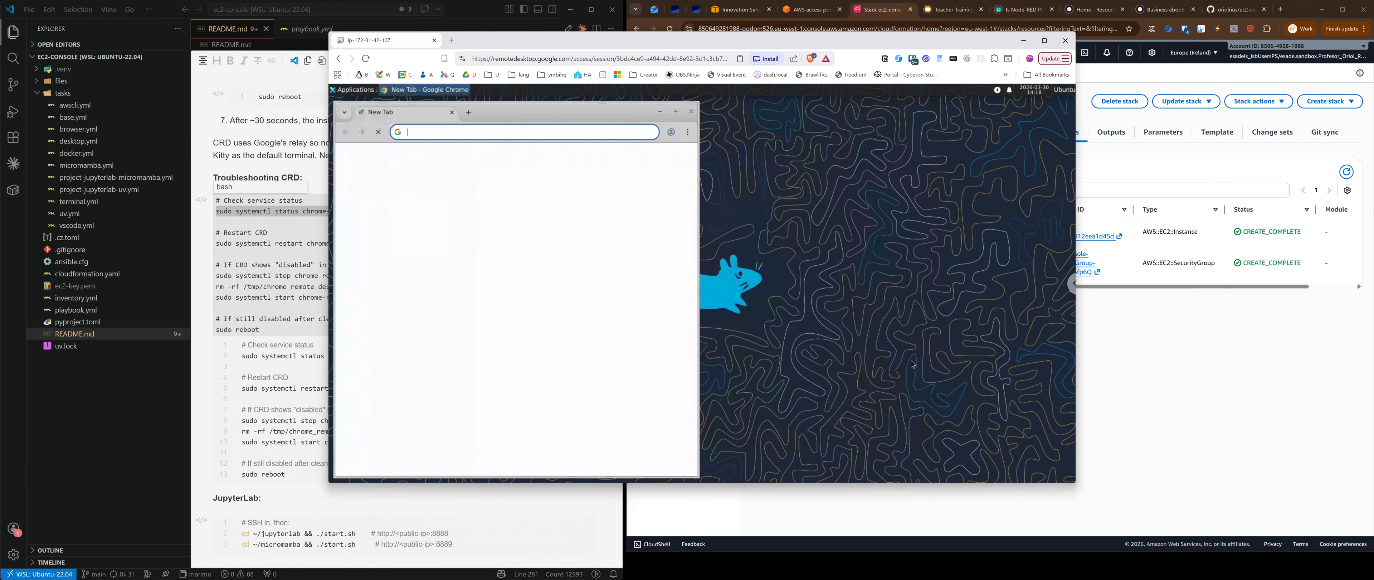
click(573, 134)
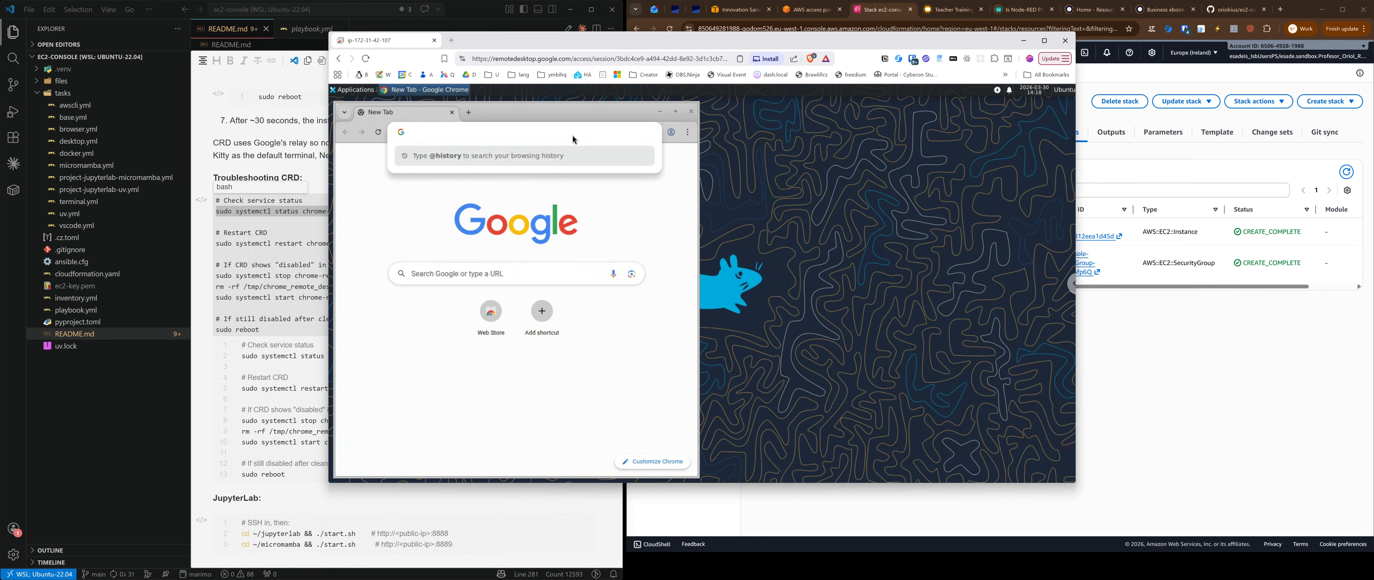
text(linux)
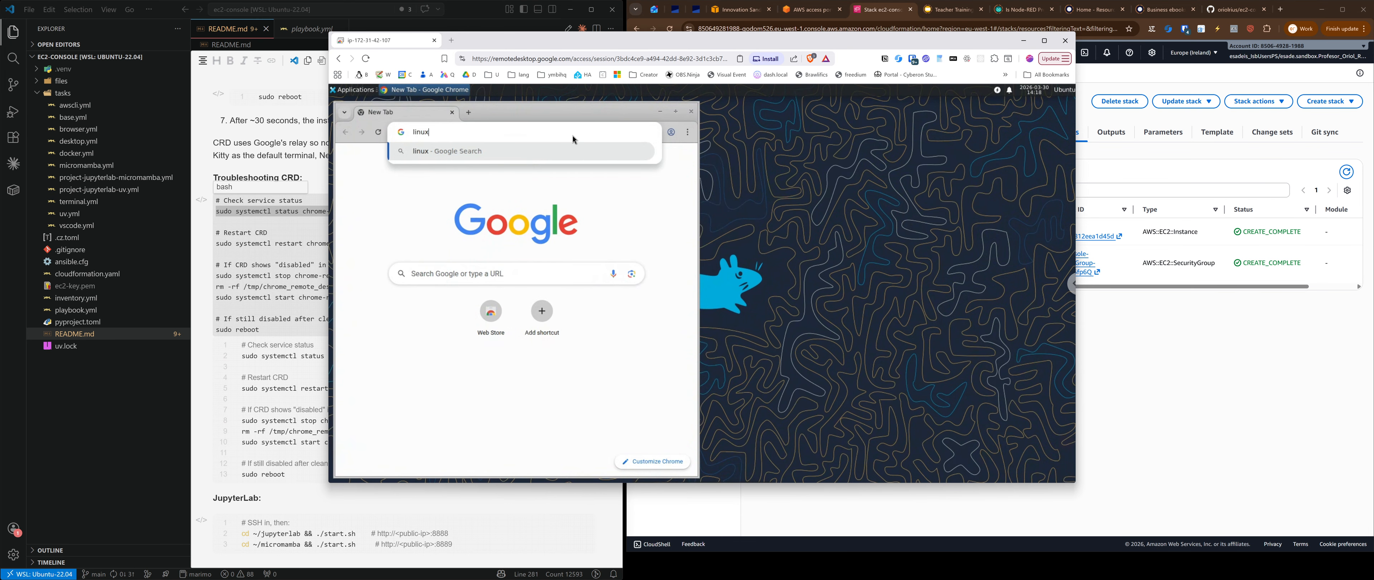
key(Return)
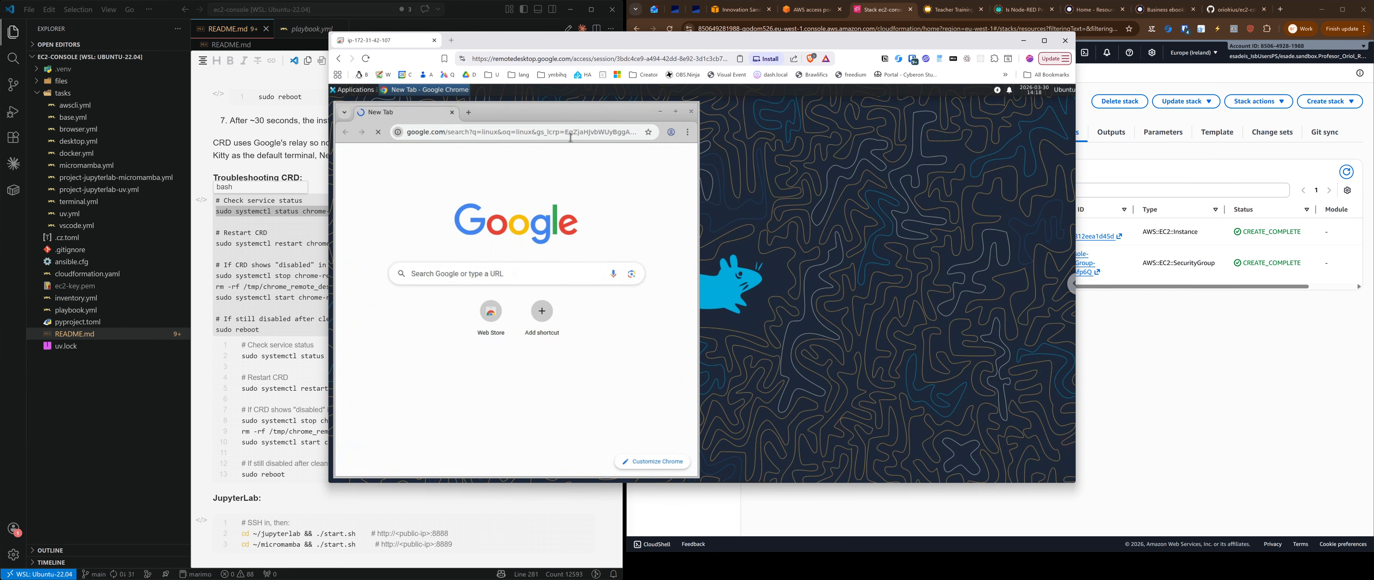
Step: Maximize Chrome, accept Google's cookies, search for 'ubuntu', and launch Terminal Emulator
click(676, 113)
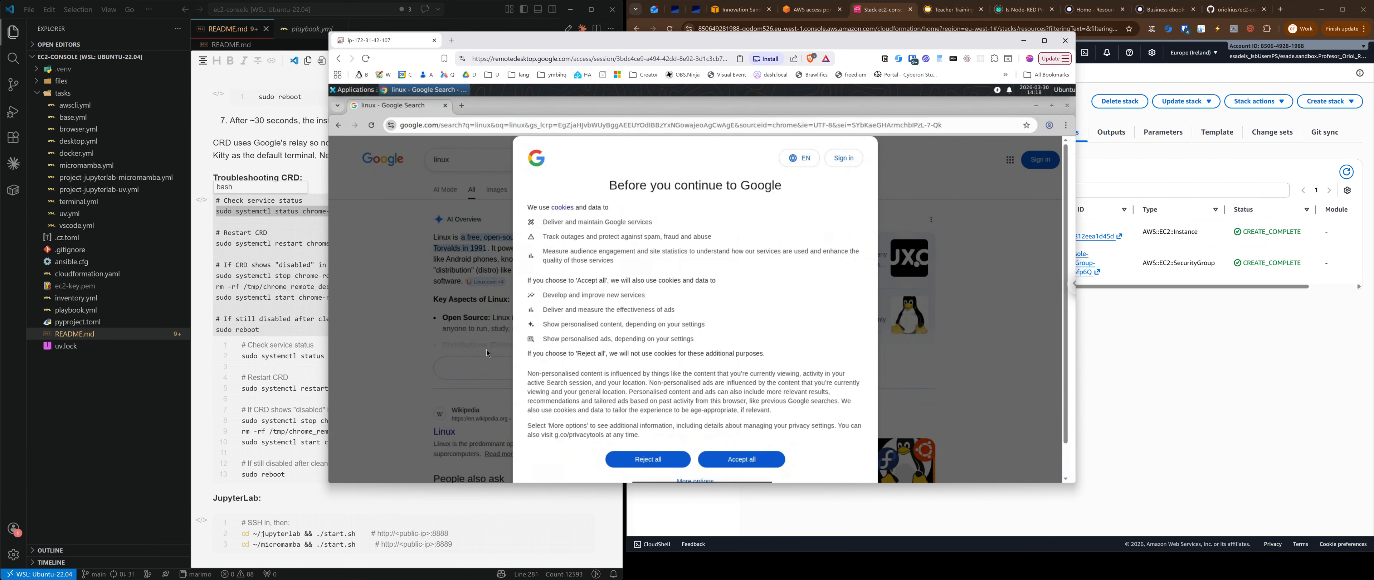
click(741, 460)
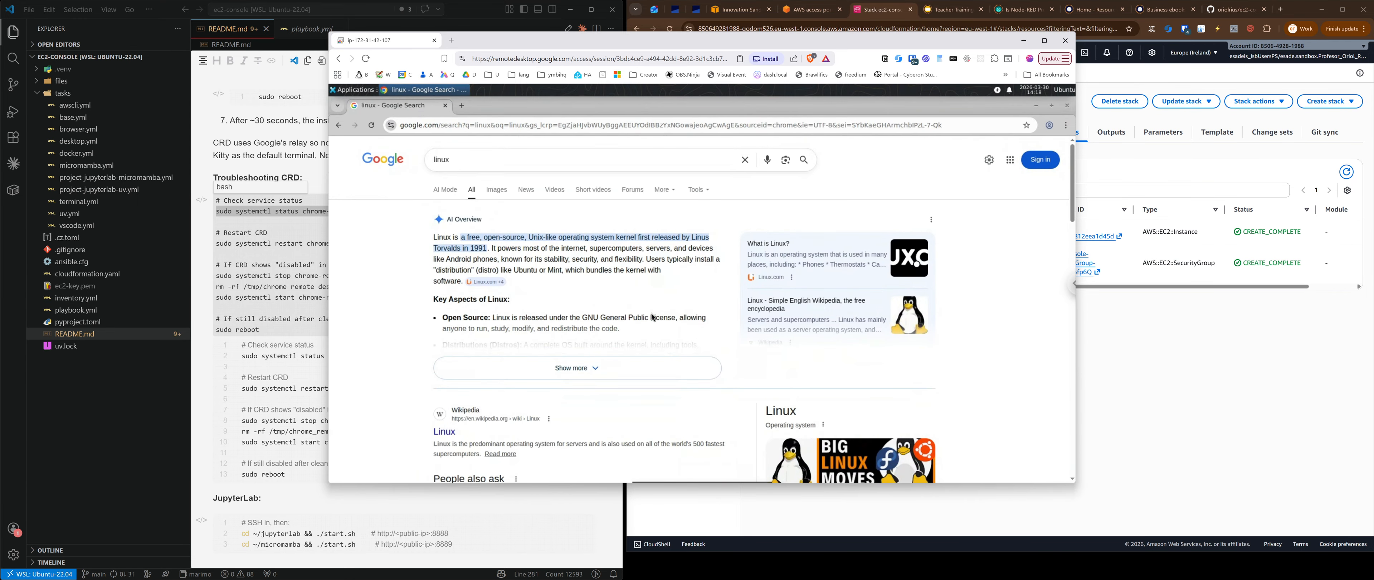
click(592, 384)
scroll(644, 311, down, 5)
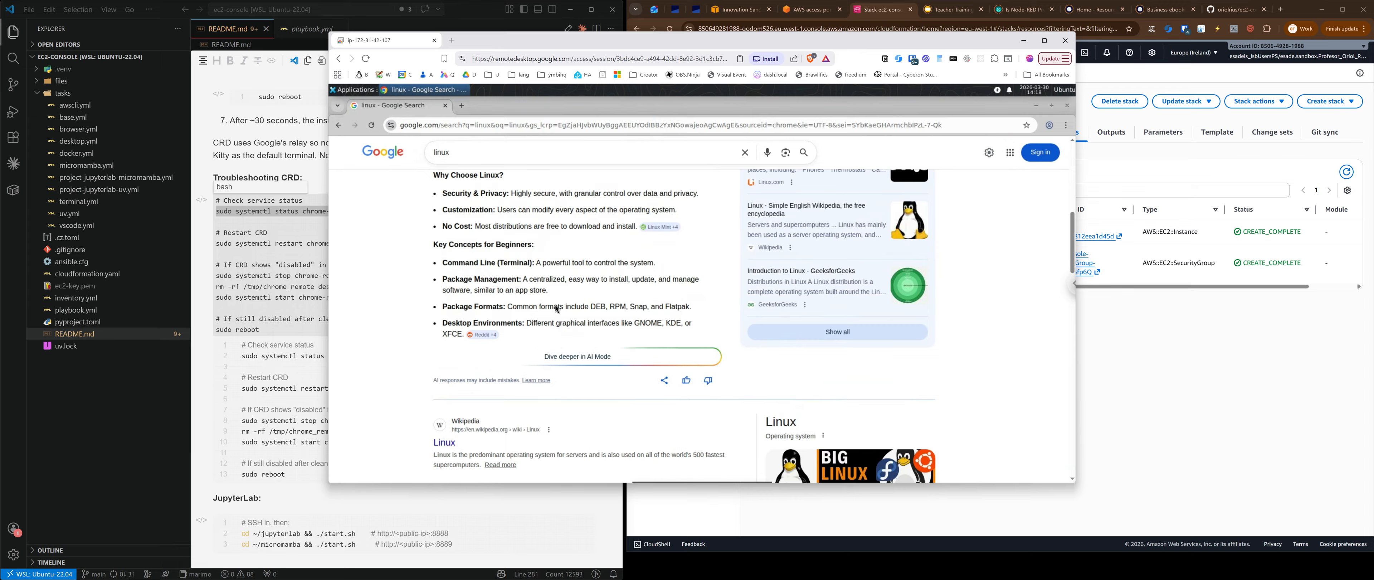
drag(474, 152, 400, 161)
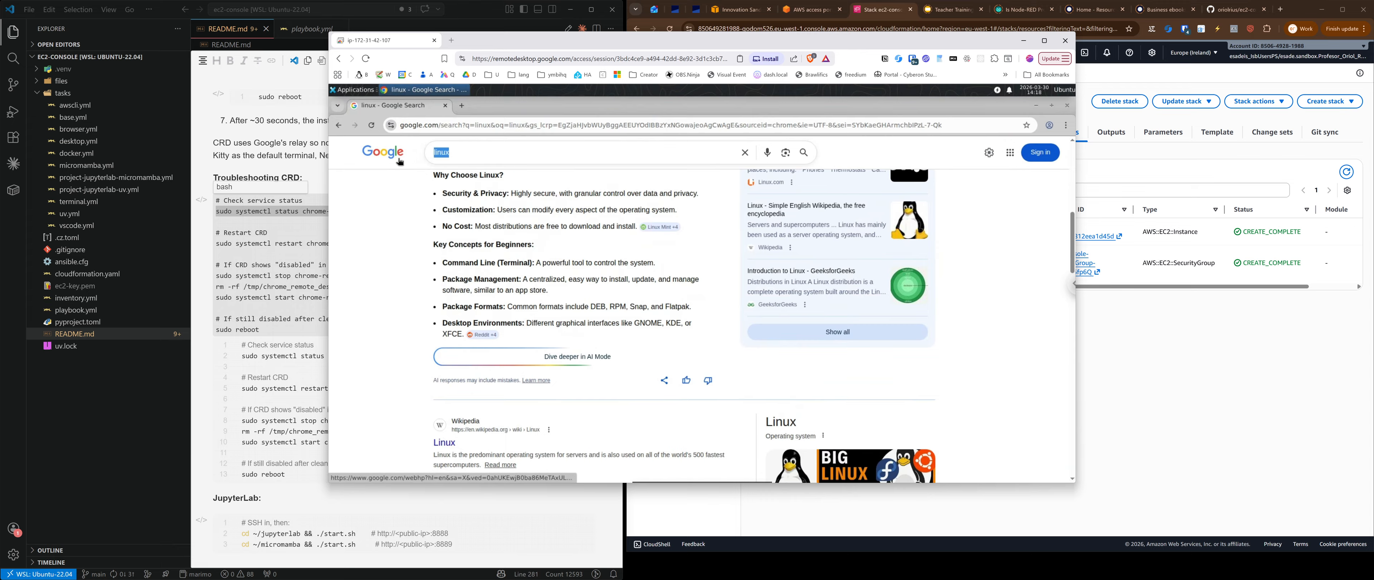
key(BackSpace)
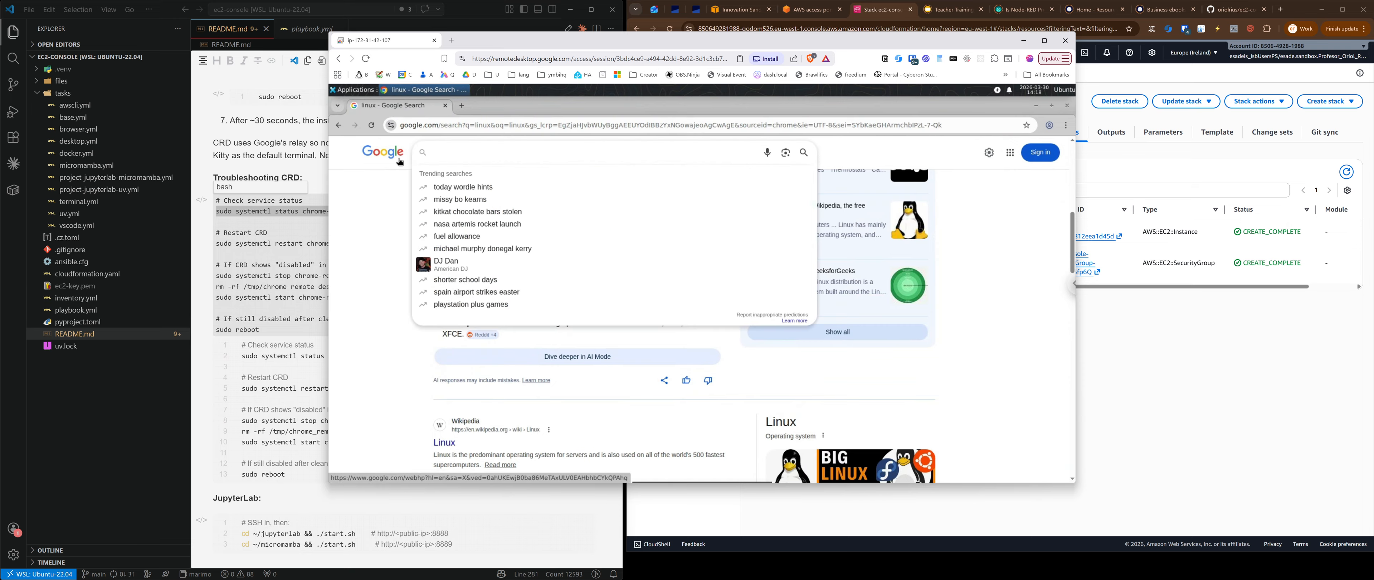
text(ubuntu)
key(Return)
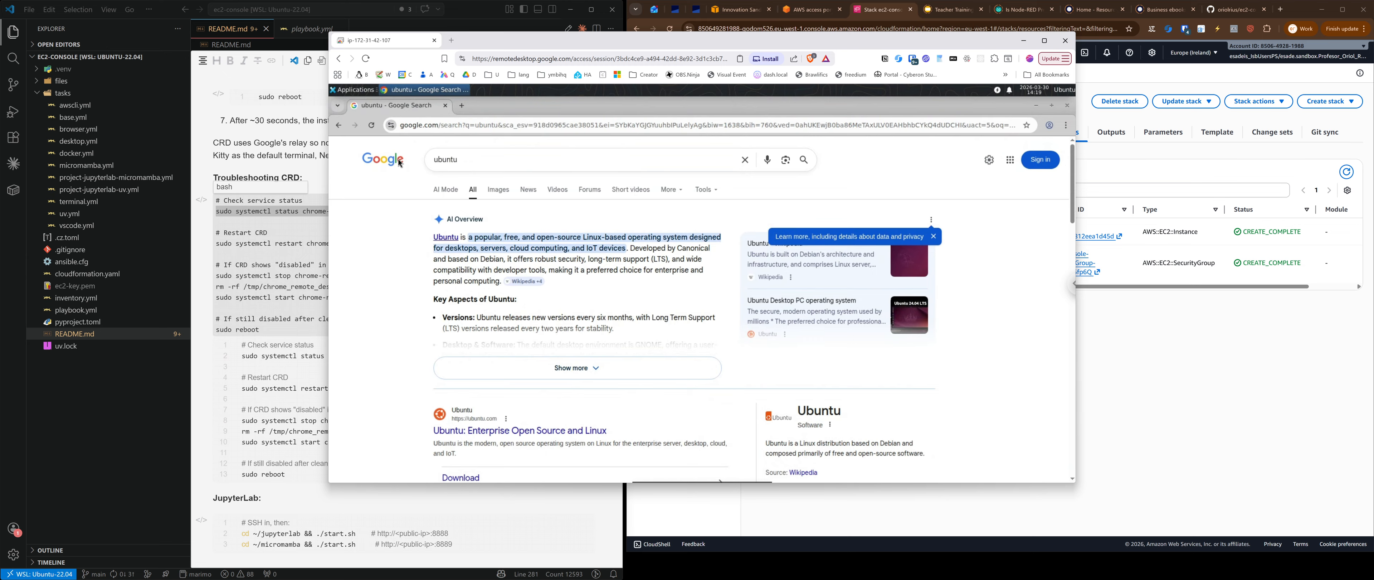
click(368, 91)
click(369, 114)
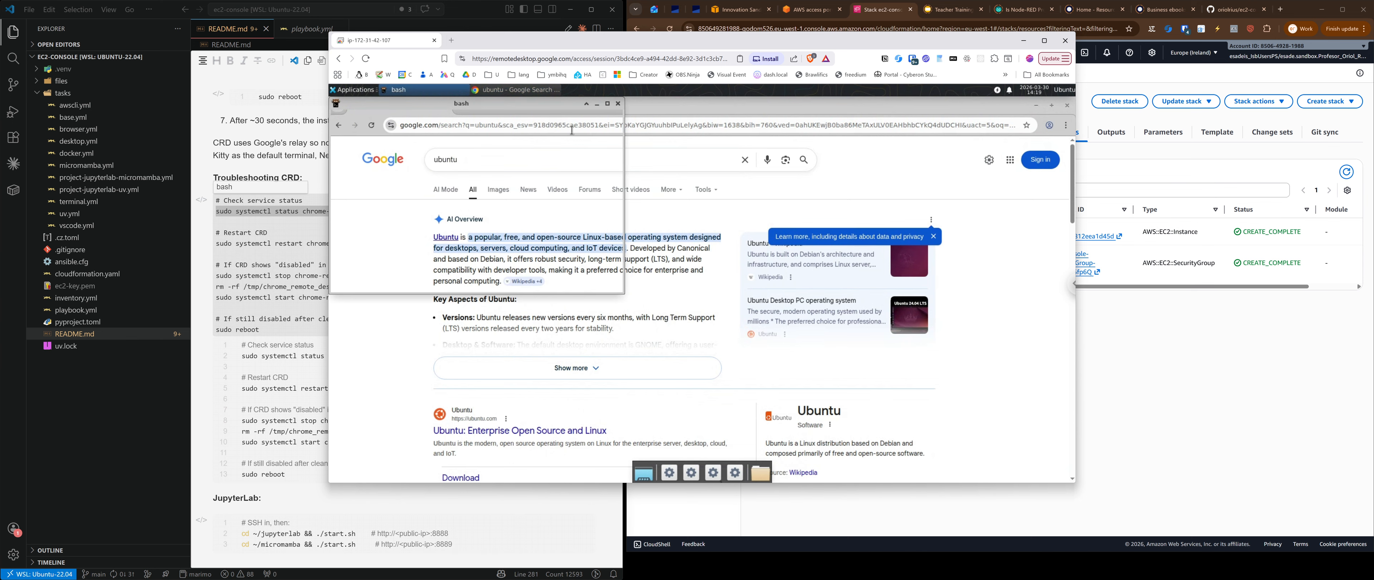
Step: Maximize the remote terminal and run pwd, id and docker ps
click(607, 104)
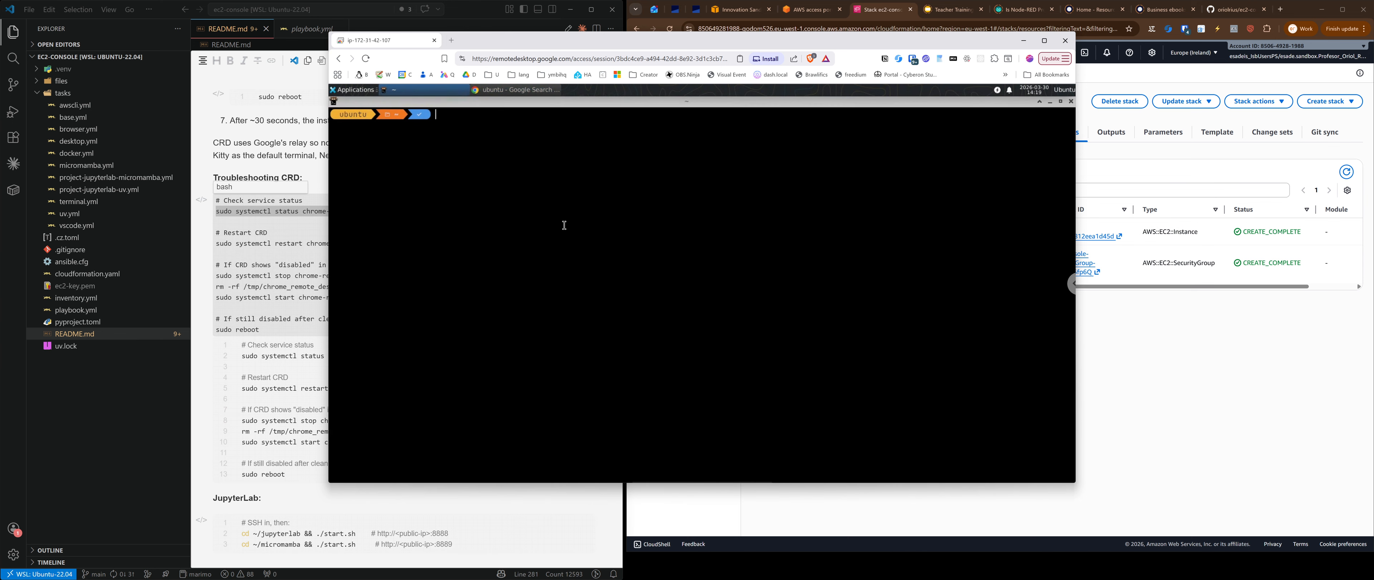
text(pwd)
key(Return)
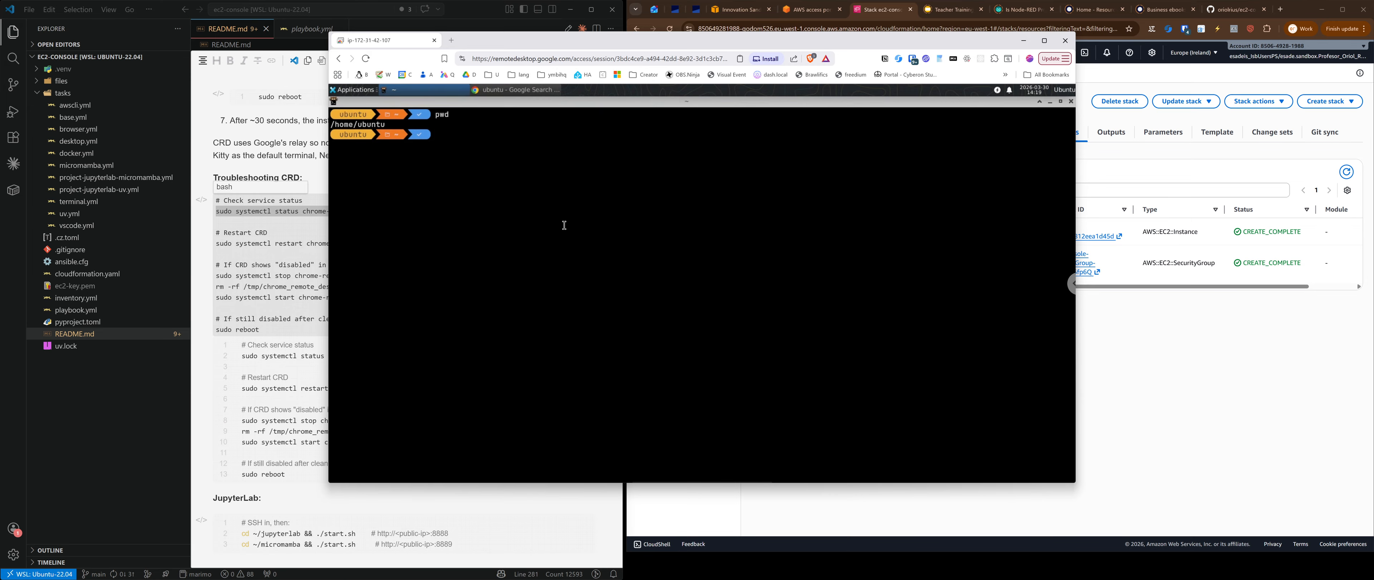
text(id)
key(Return)
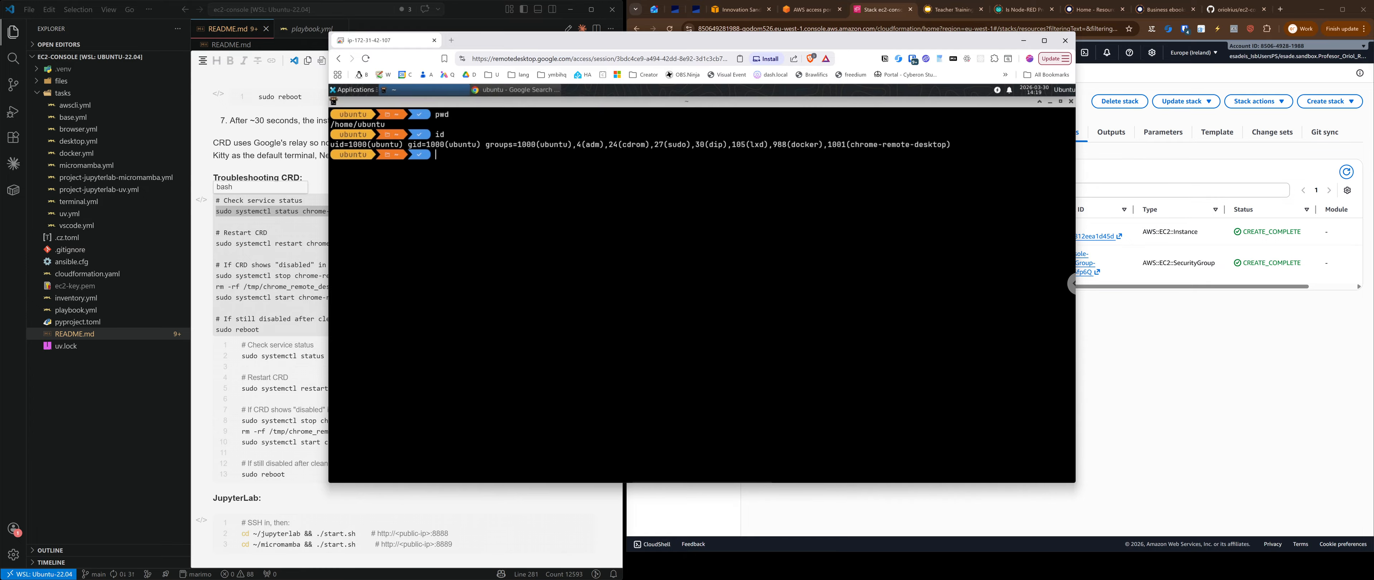
text(docker ps)
key(Return)
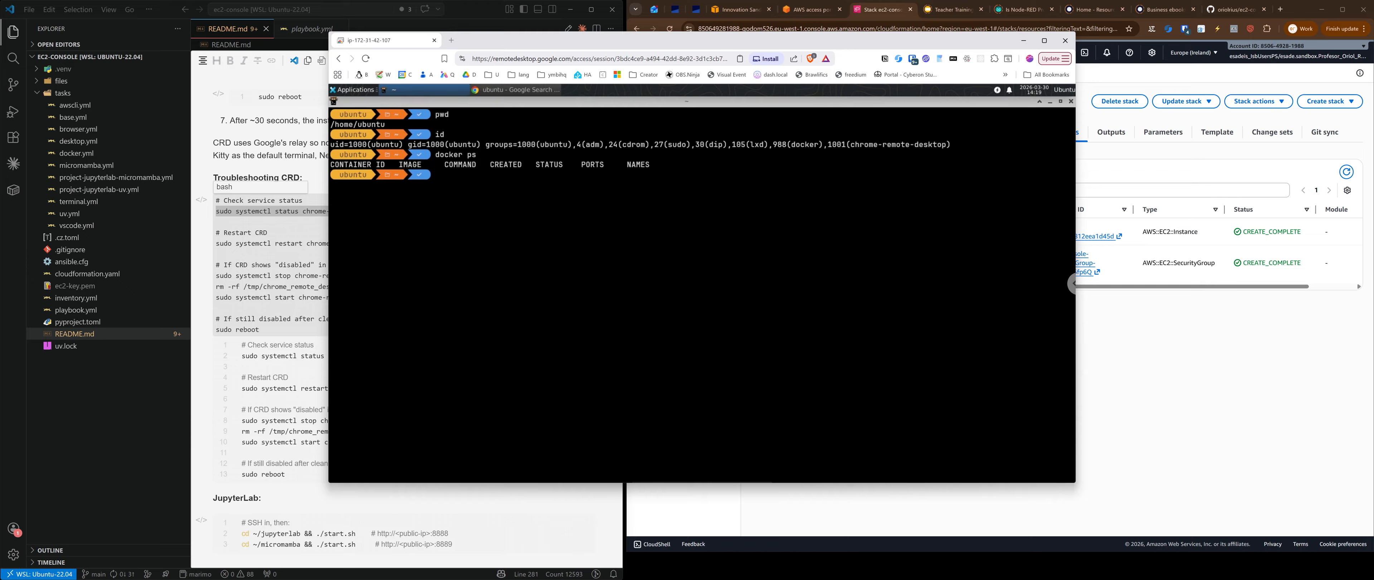
Step: Run docker run --rm hello-world, check the Hello from Docker output, and clear the screen
text(docker run --rm hello-world)
key(Return)
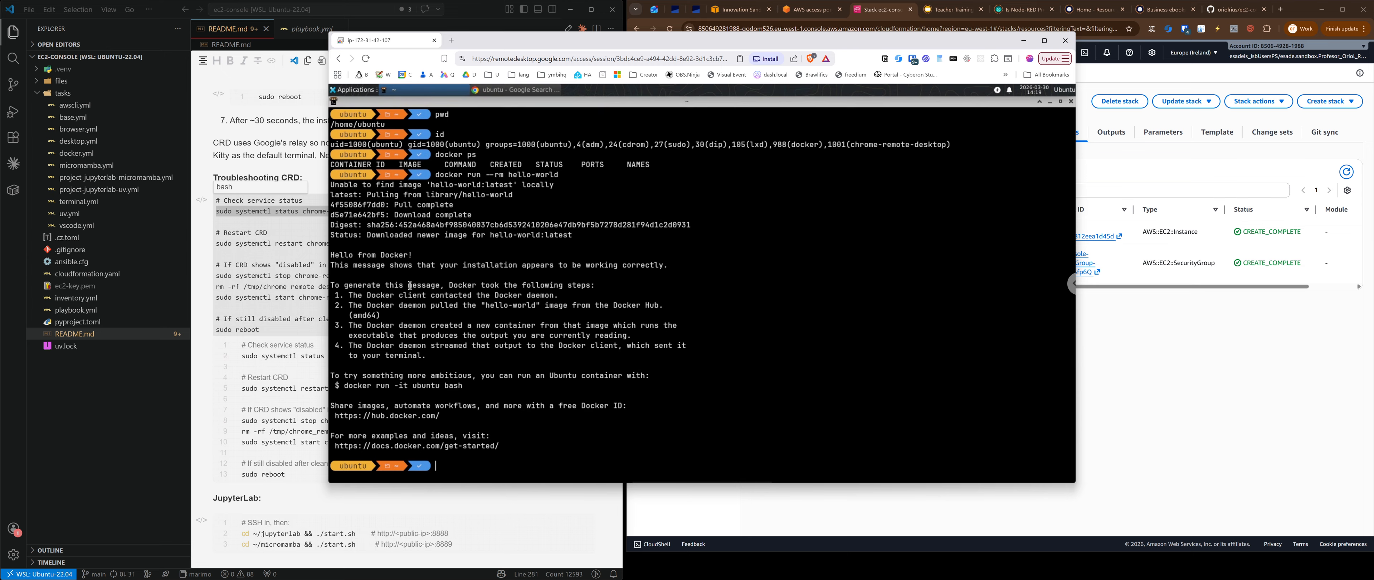
drag(500, 446, 330, 251)
click(567, 249)
drag(607, 49, 698, 50)
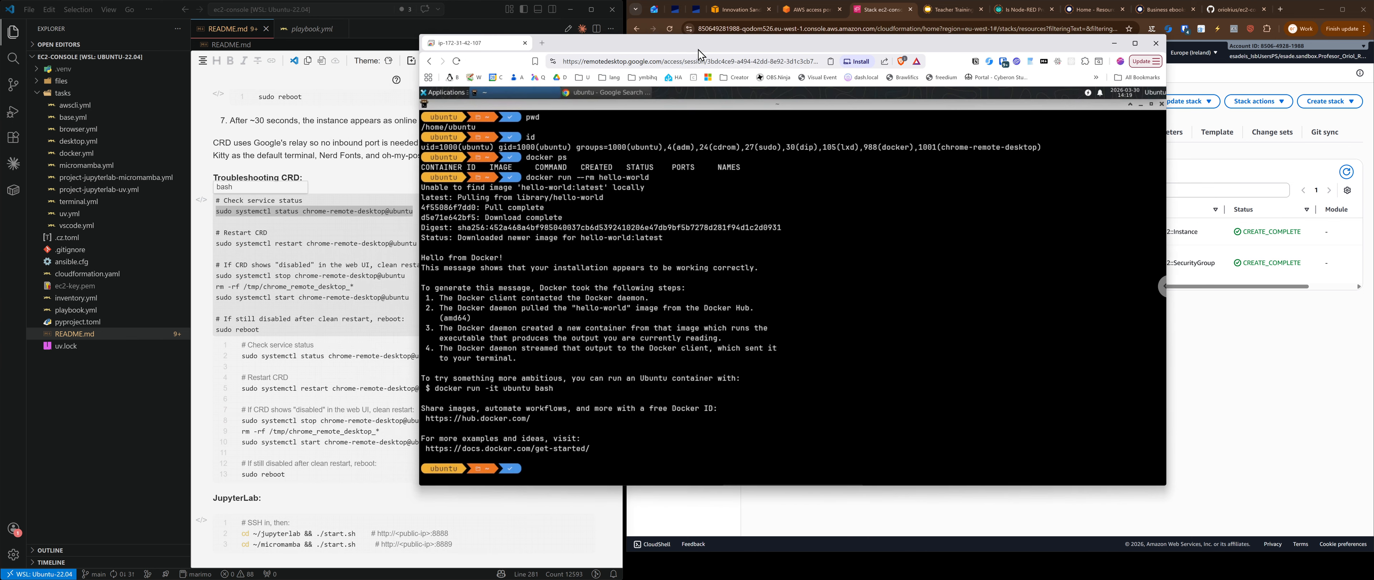
scroll(342, 398, down, 3)
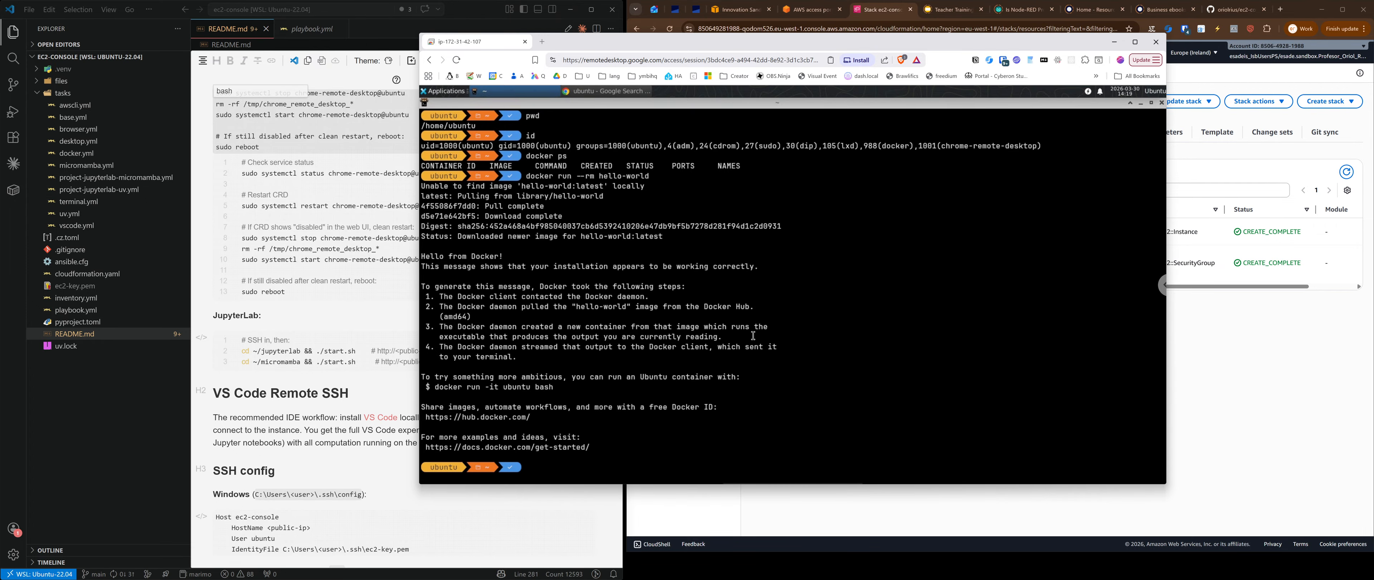
key(ctrl+l)
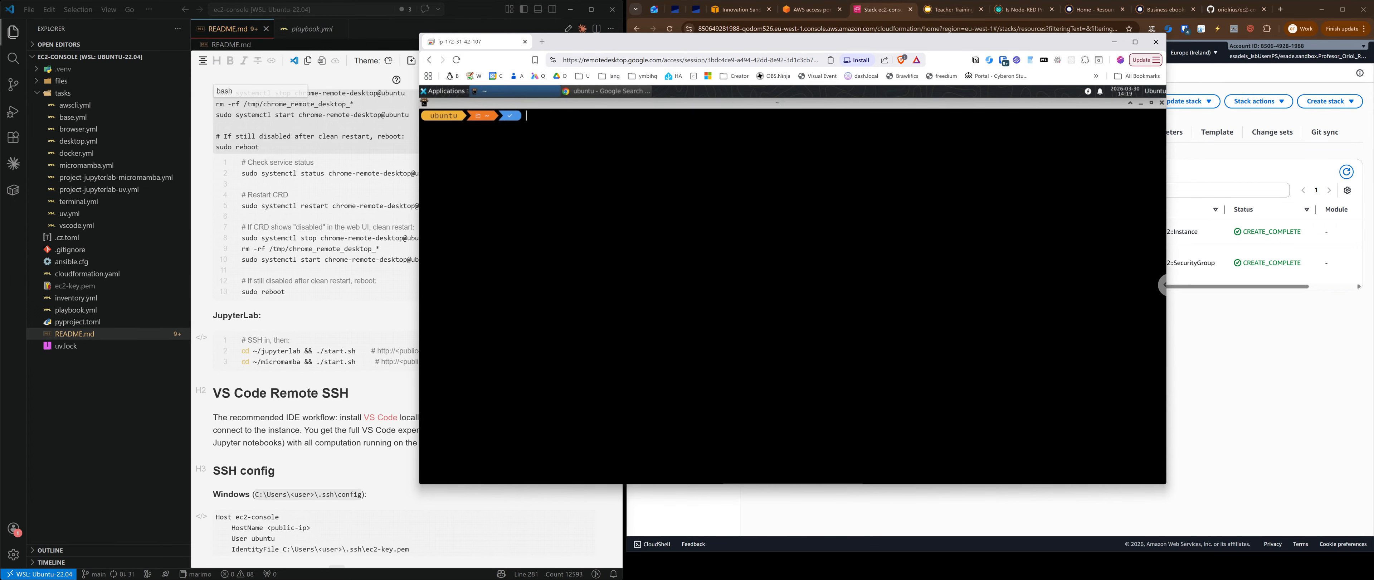
Step: List the home directory contents with l, ll and ls, clearing the screen in between
text(l)
key(Return)
text(ll)
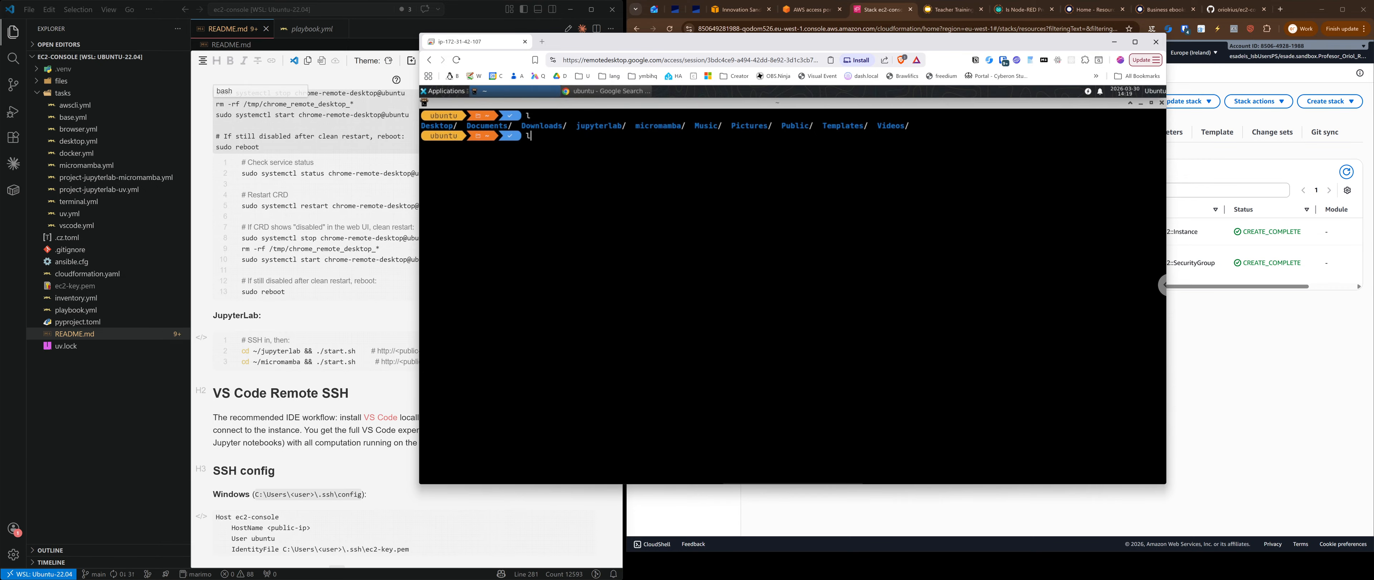
key(Return)
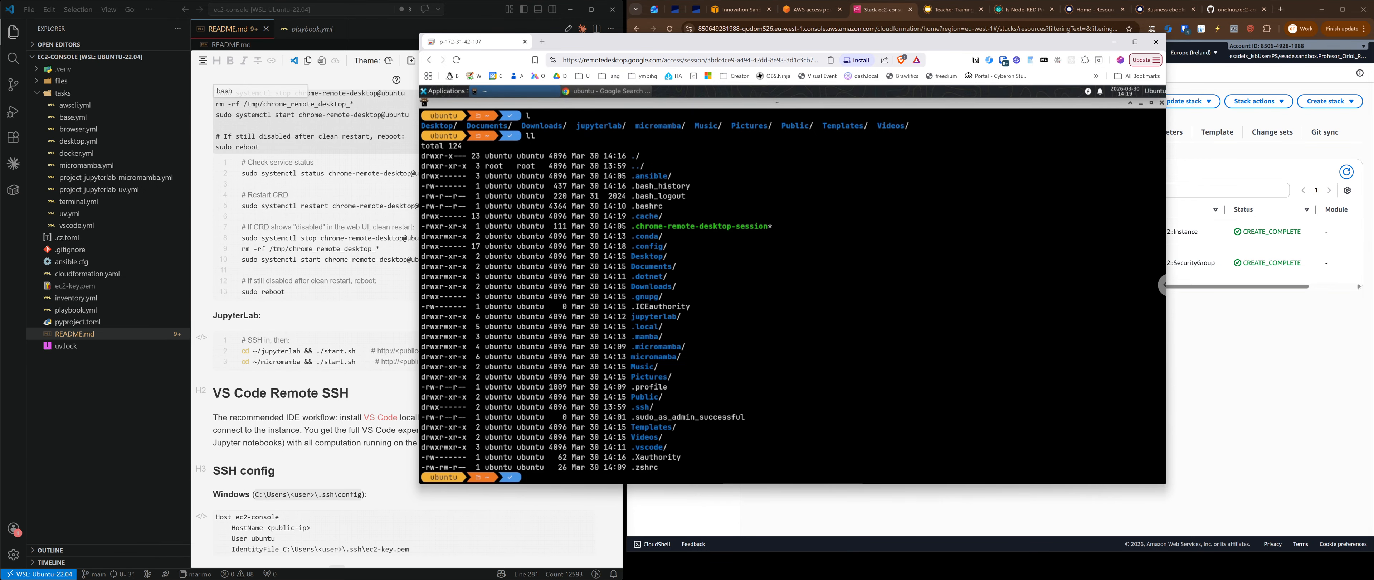
key(BackSpace)
text(clear)
key(Return)
text(ls)
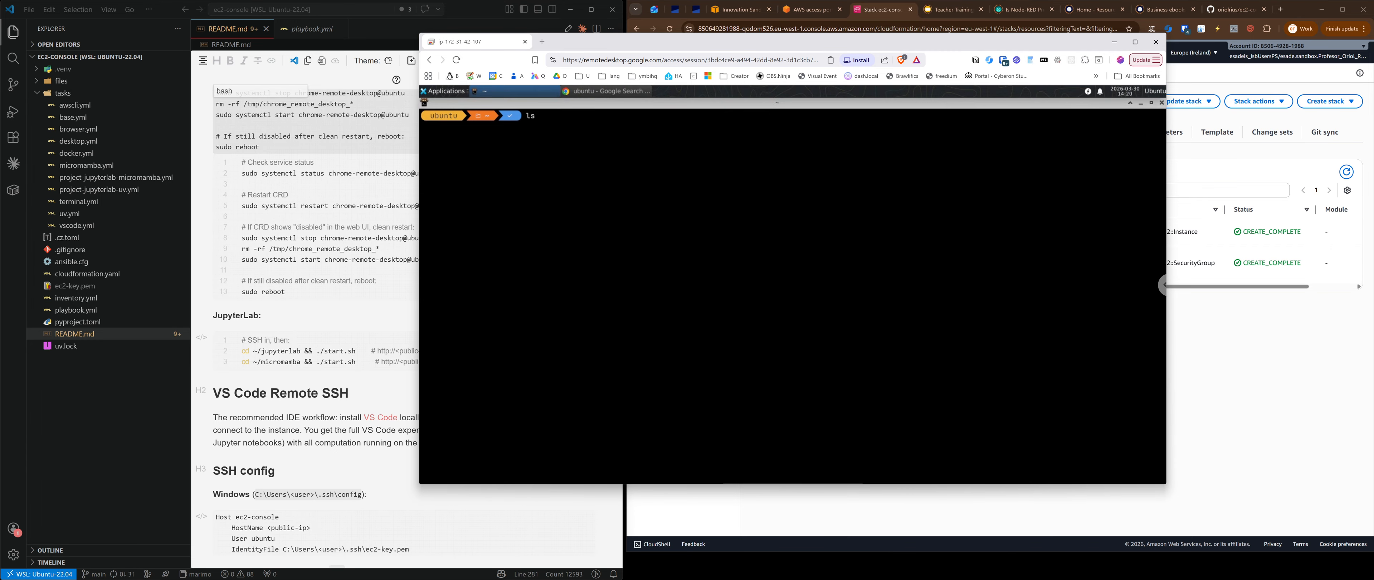
text( /1)
key(Return)
text(l)
key(Return)
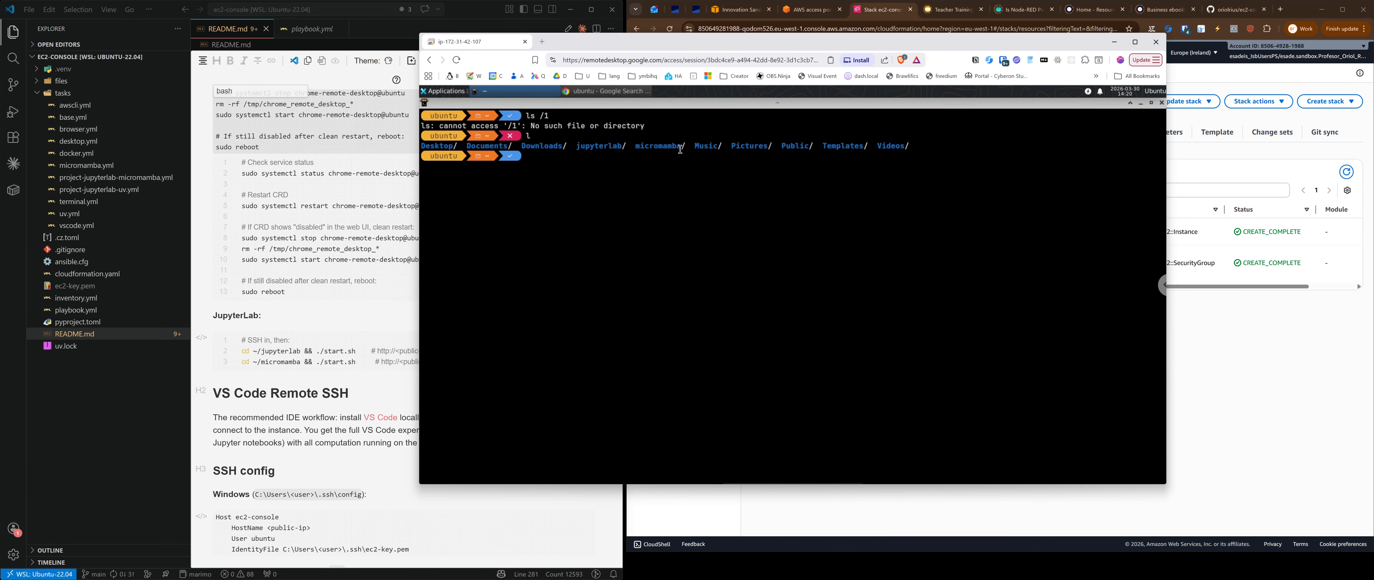
Step: In ~/jupyterlab, list the files, run uv sync, and print start.sh
text(cd jupyterlab/)
key(Return)
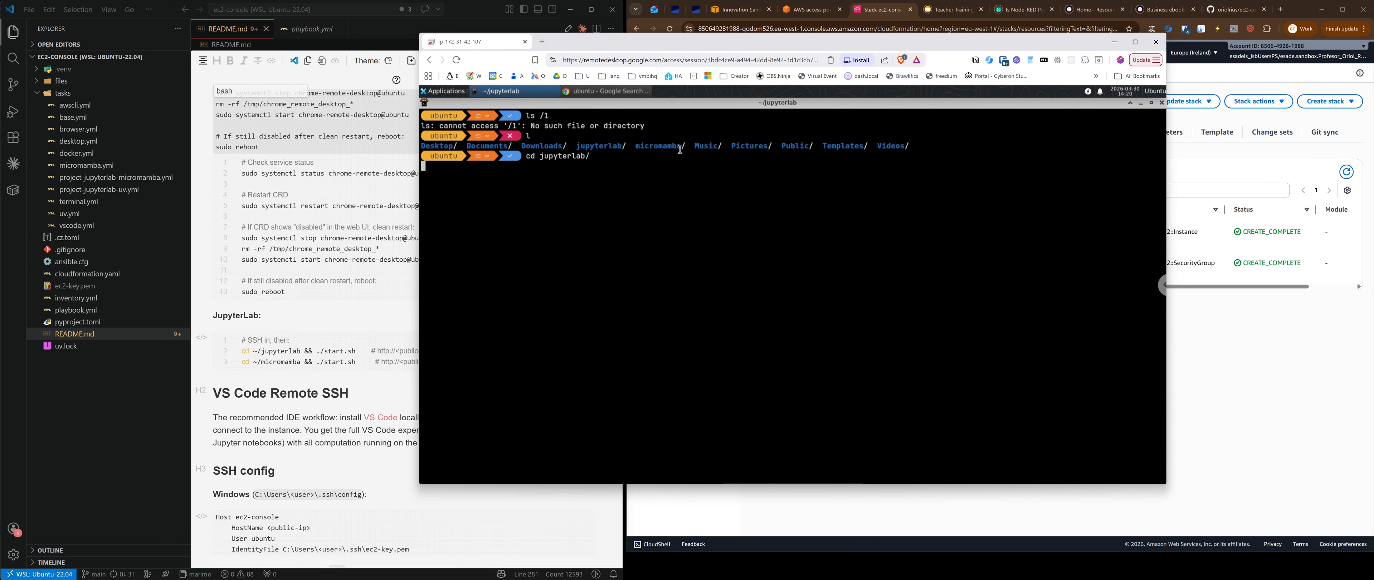
text(ll)
key(Return)
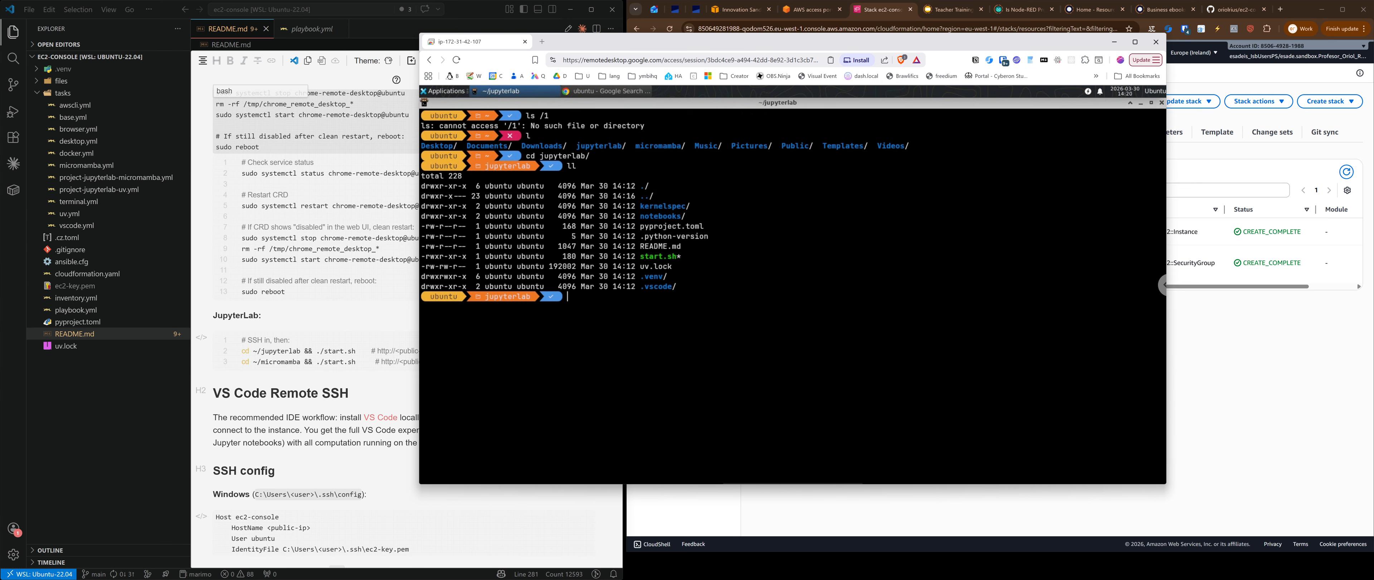
text(uv sync)
key(Return)
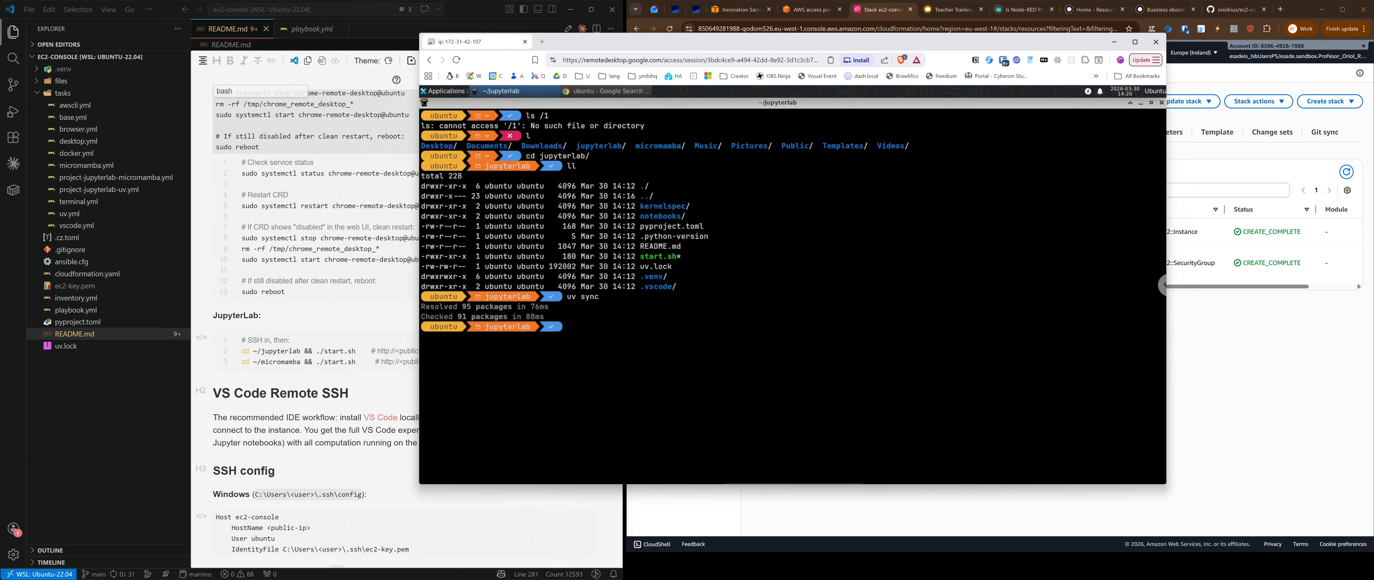
text(cat start.sh)
key(Return)
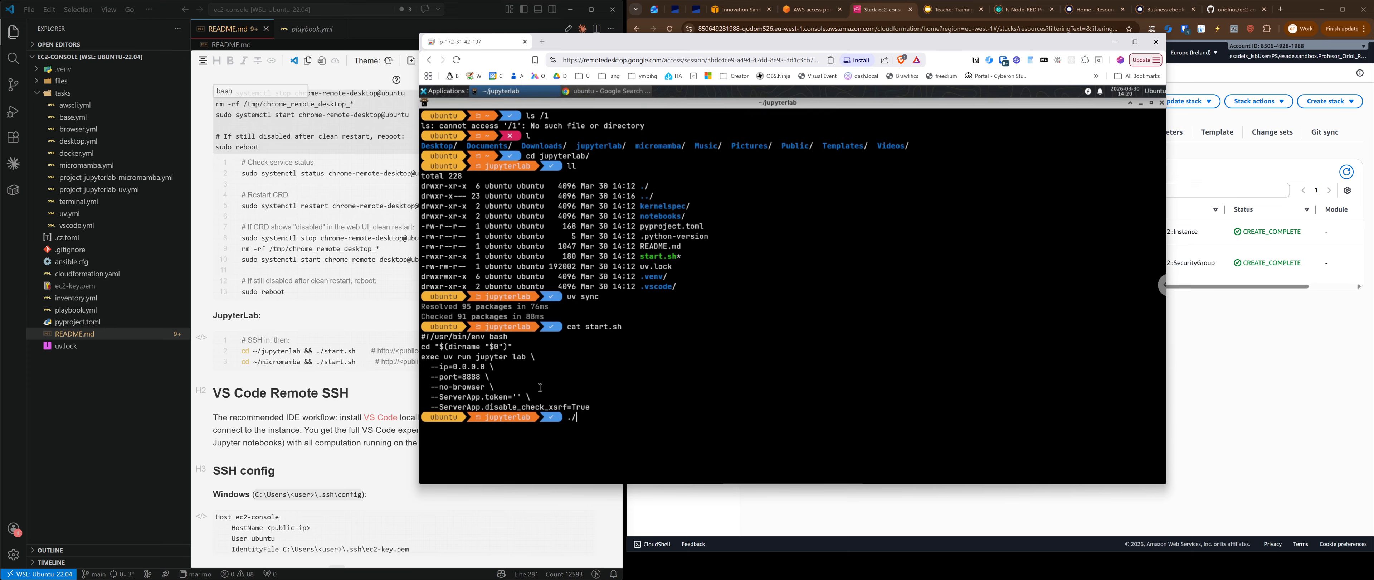
Step: Run ./start.sh to launch JupyterLab on port 8888, then bring Chrome forward
text(star)
key(Tab)
key(Return)
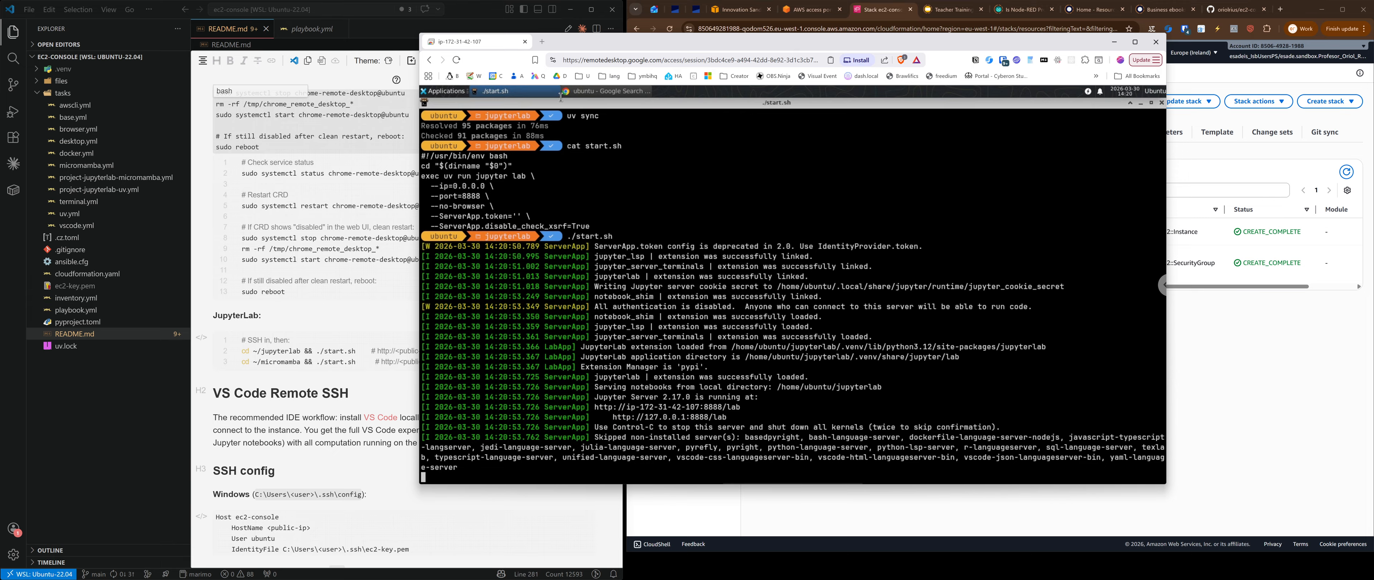
click(597, 92)
Step: Load JupyterLab at localhost:8888 and open notebooks/hello_world.ipynb
click(621, 125)
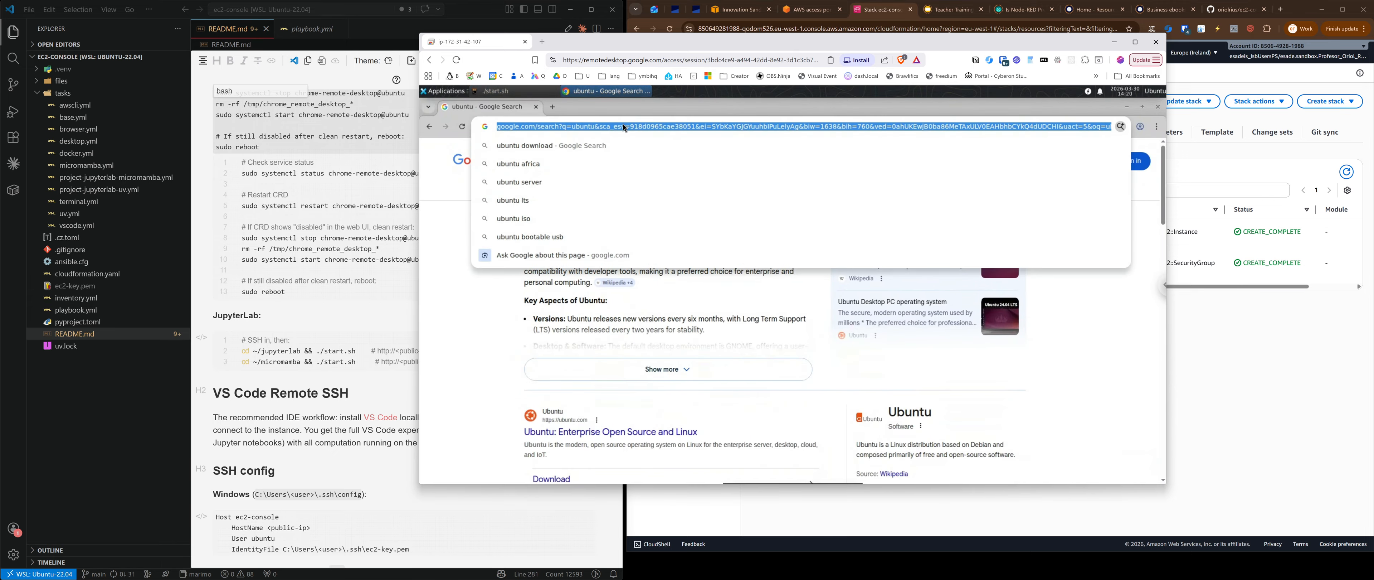
text(localhost)
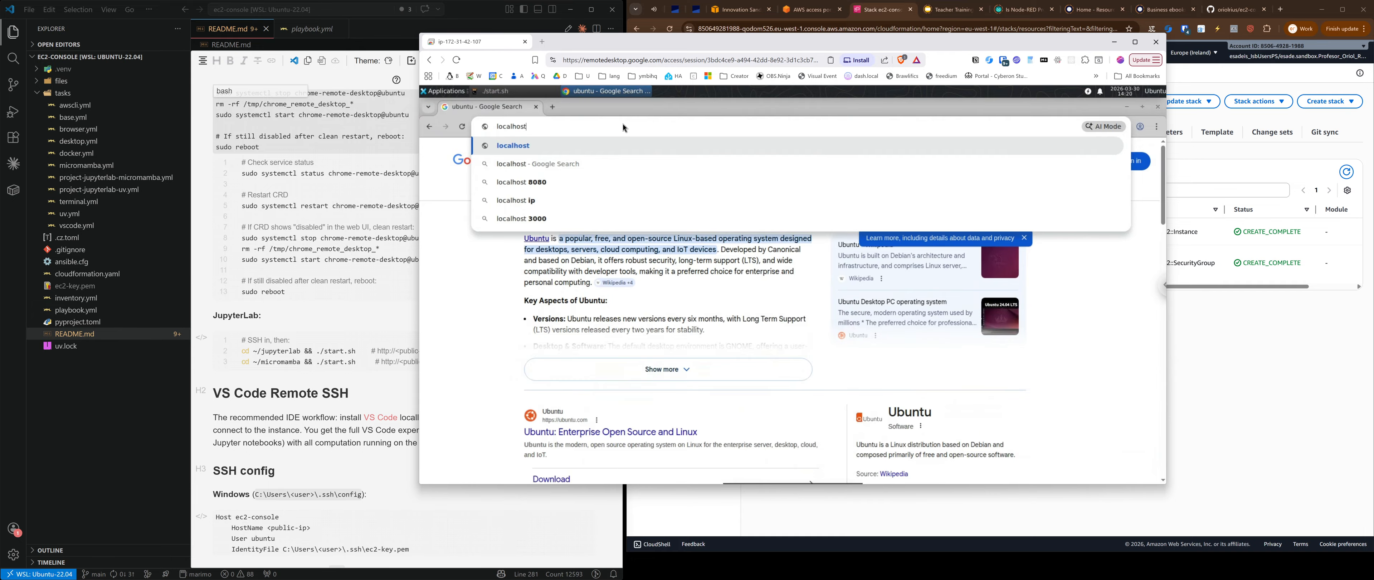
text(:8888)
key(Return)
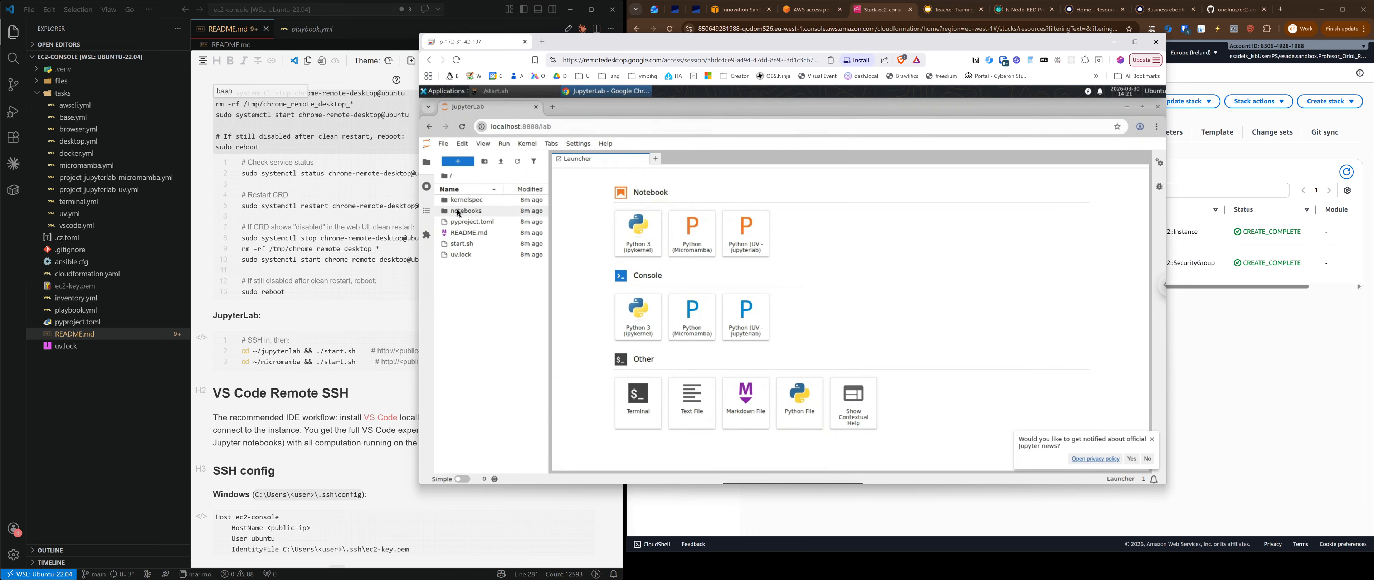
click(472, 213)
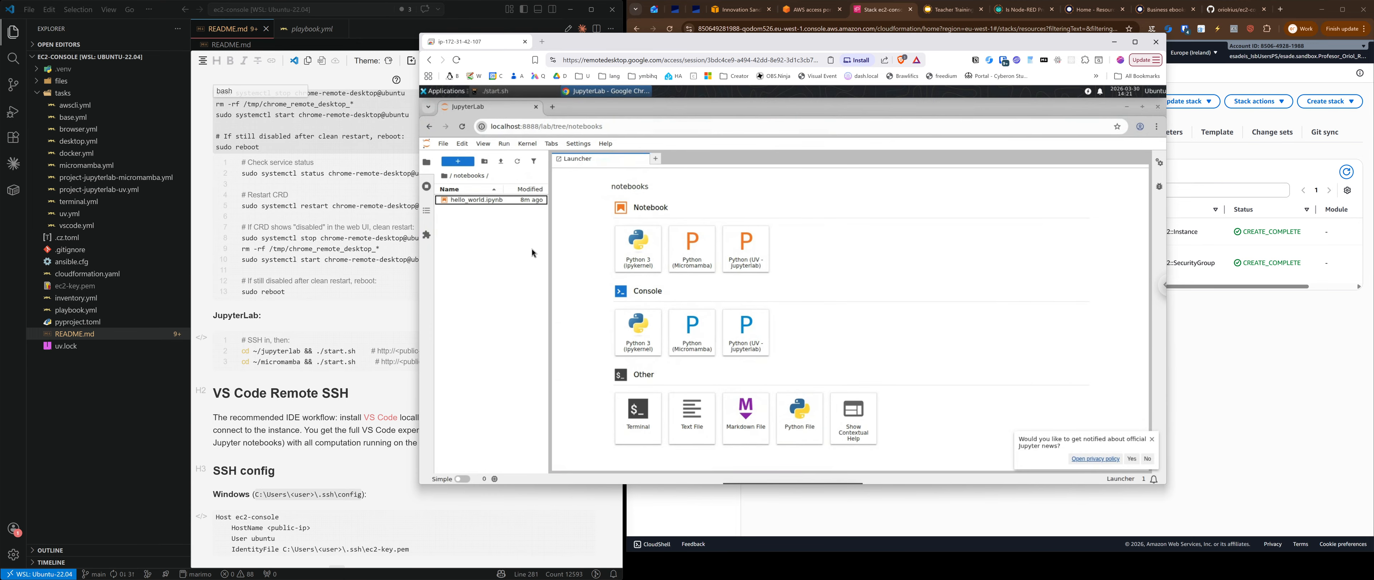
click(483, 203)
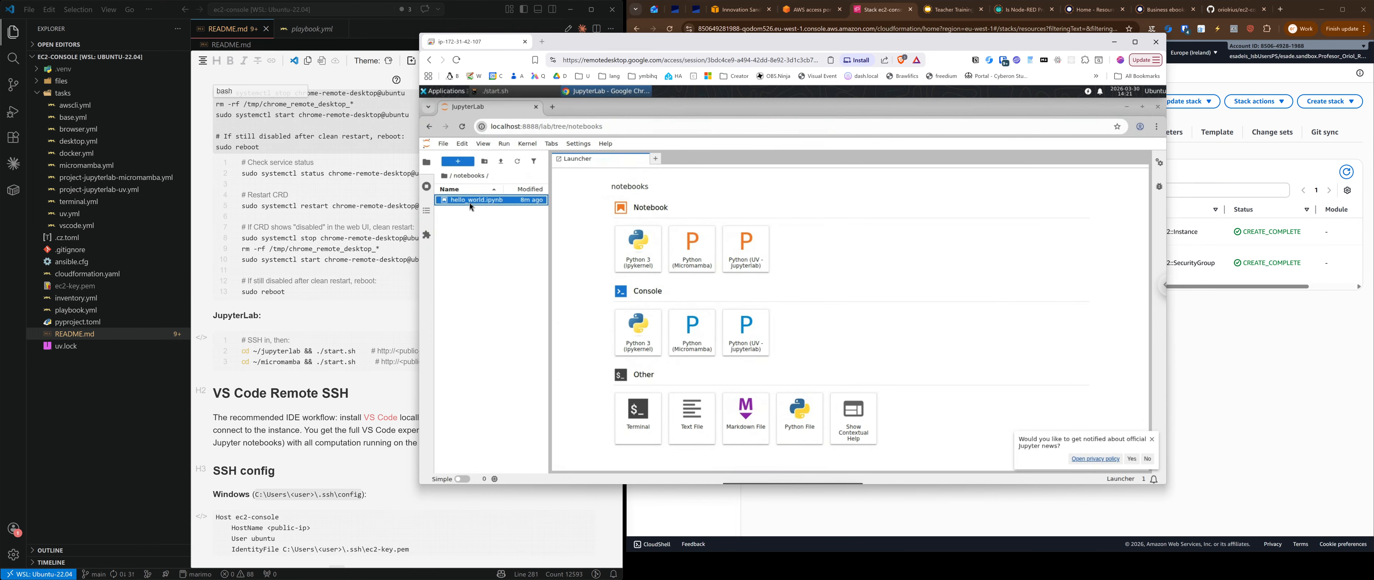
double_click(469, 203)
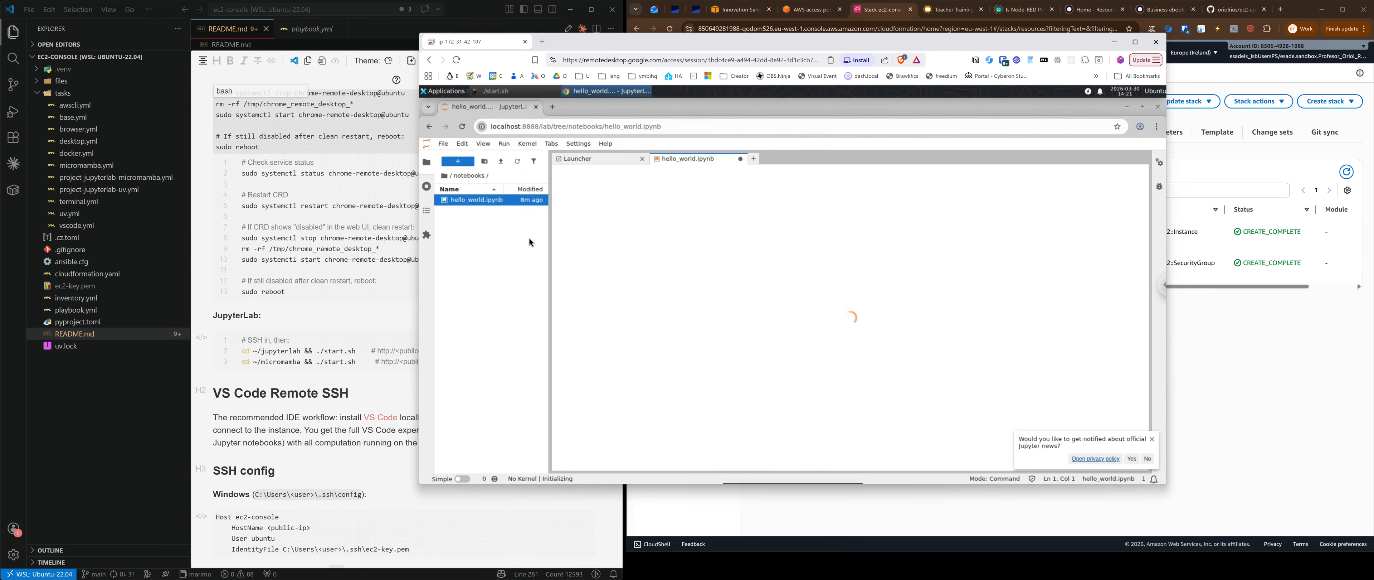
Step: Close the Launcher tab and run the print cell to output Hello, World!
click(642, 159)
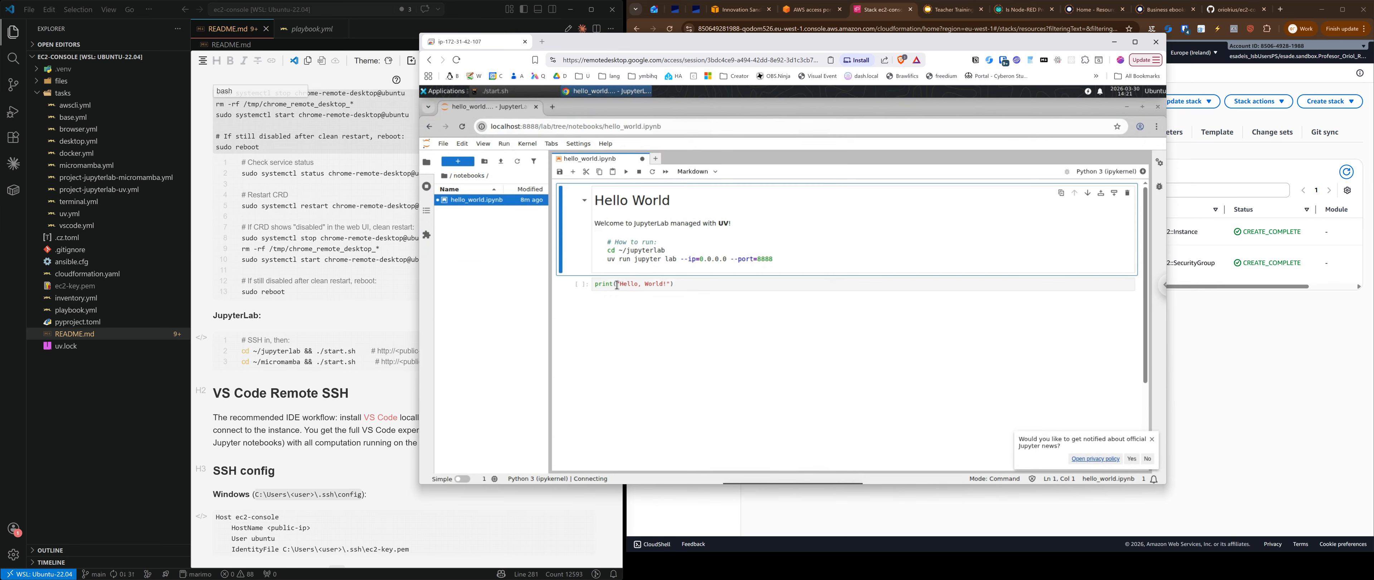
click(638, 286)
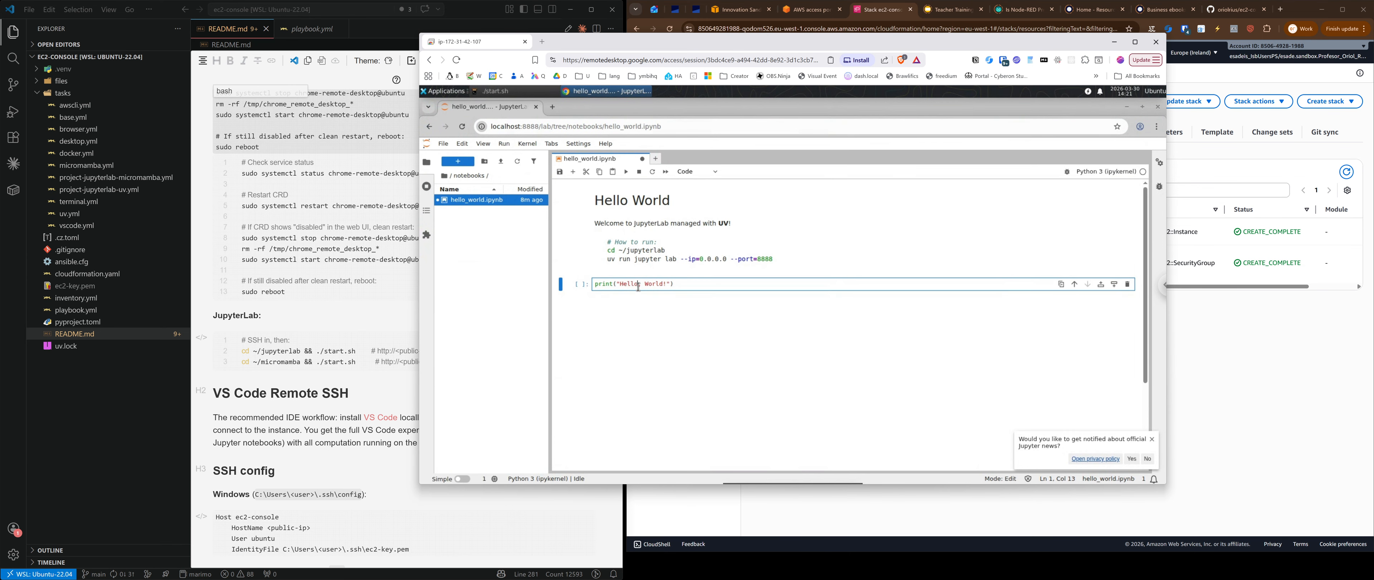
key(ctrl+Return)
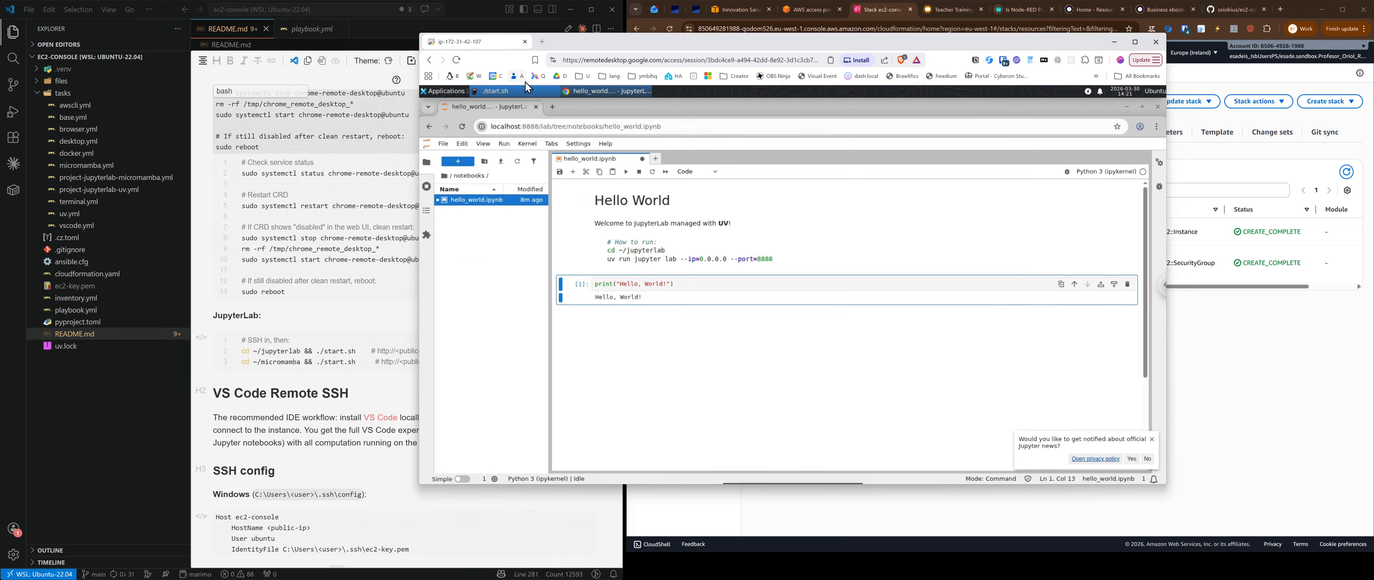
click(447, 94)
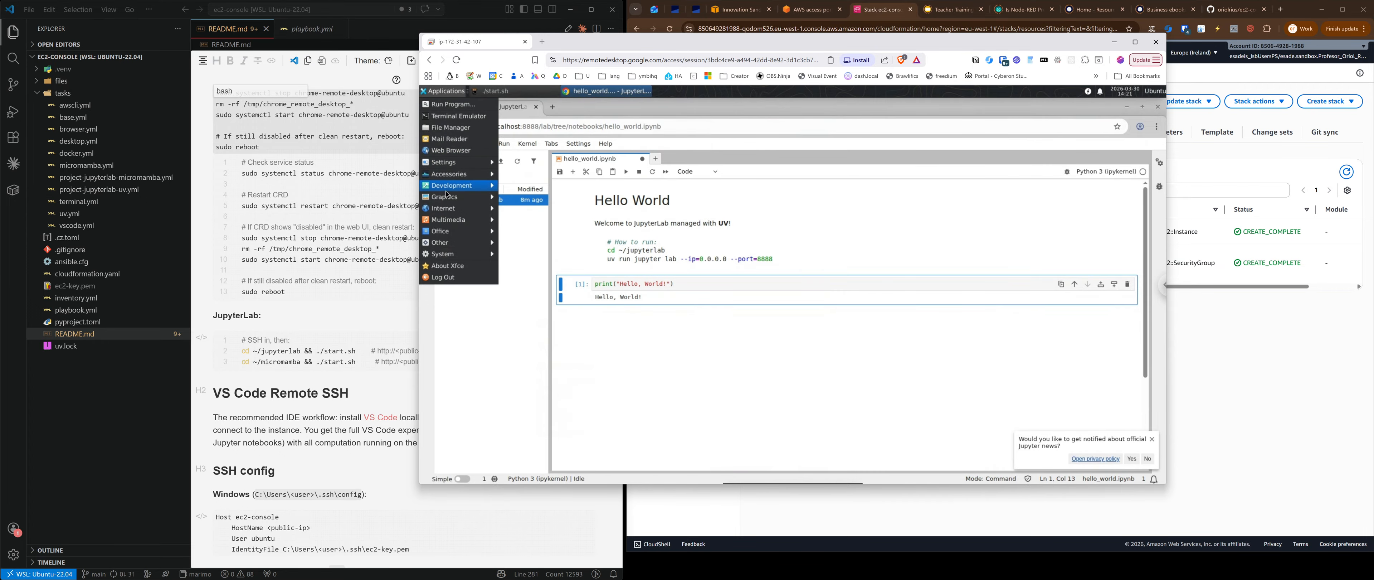
Step: Launch Visual Studio Code from Development, full-screen the browser, centre VS Code, and show Explorer
mouse_move(447, 201)
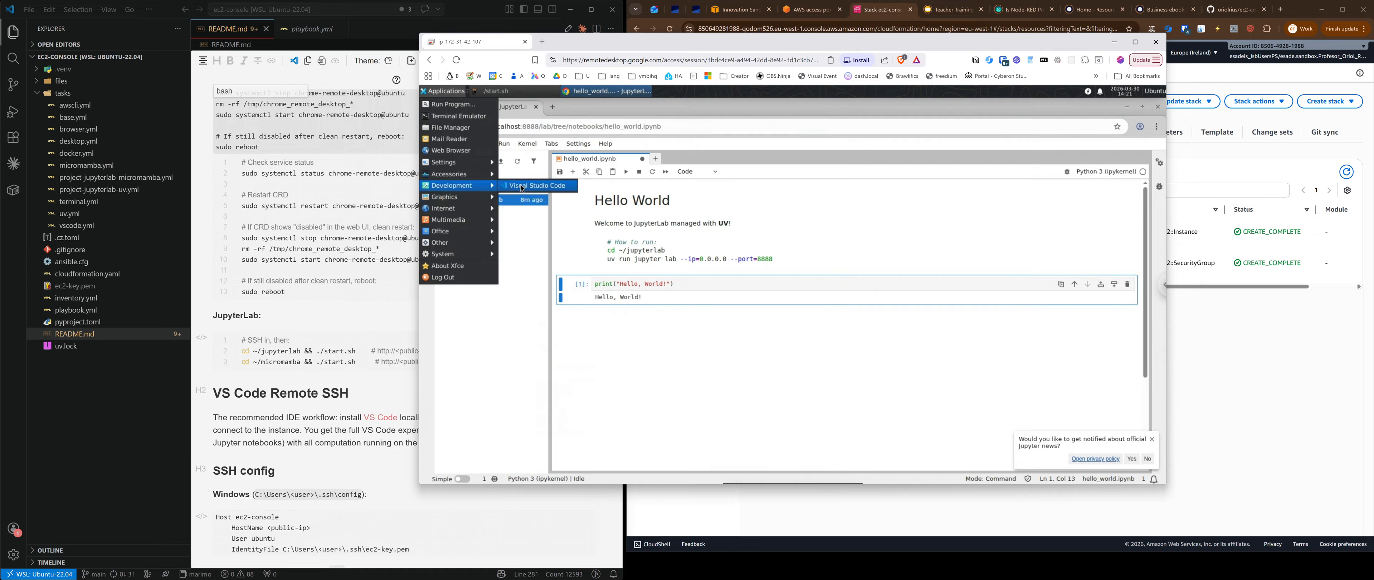
click(521, 185)
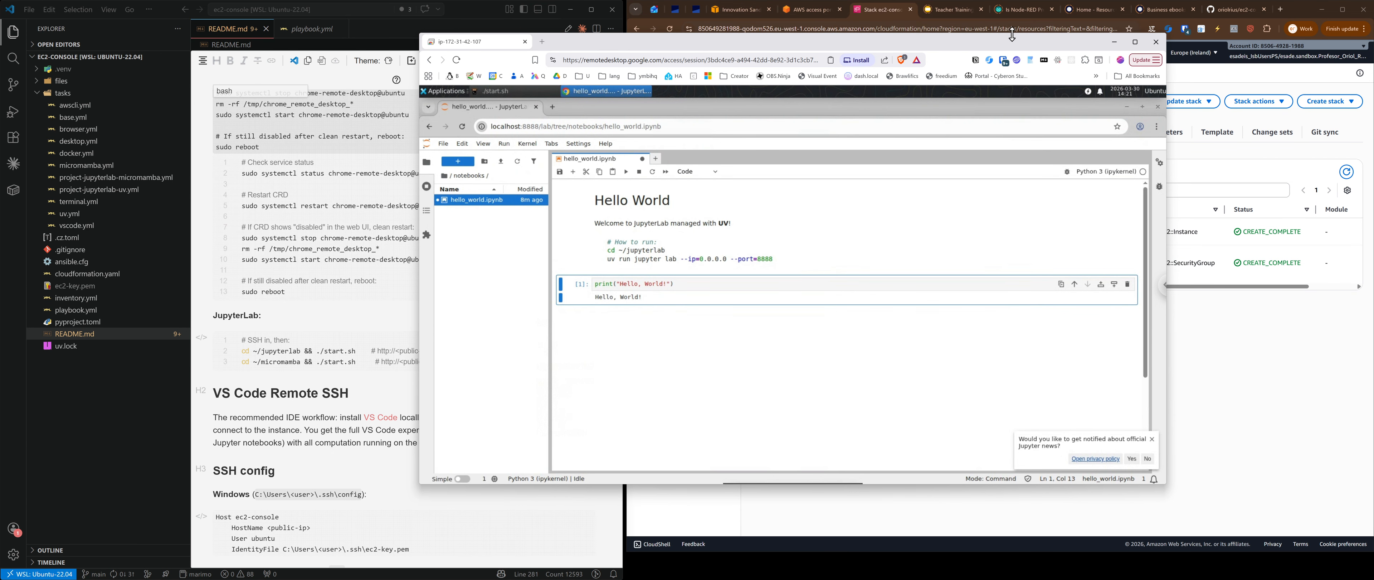
click(1135, 45)
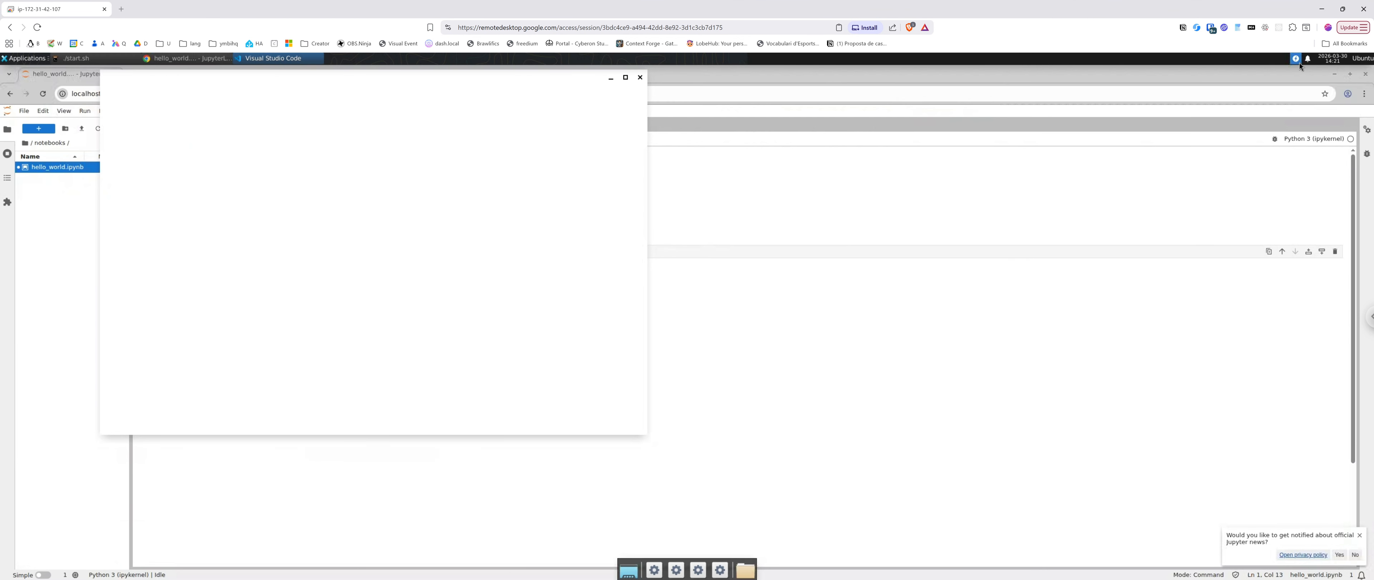
key(F11)
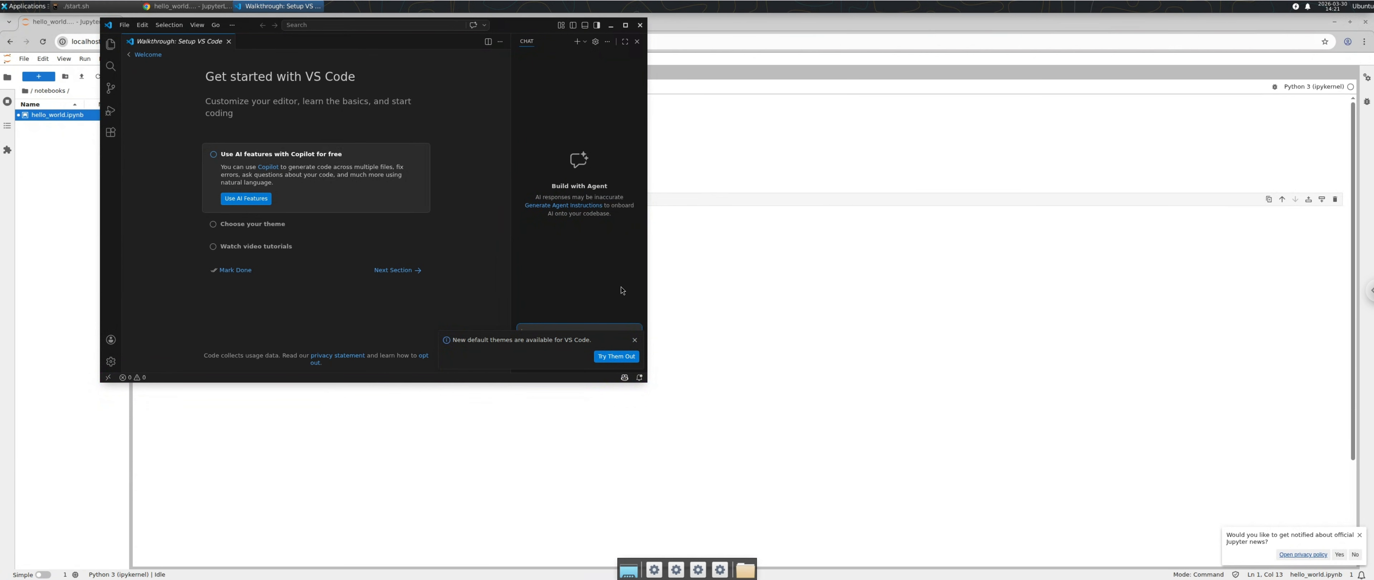
drag(529, 22, 901, 100)
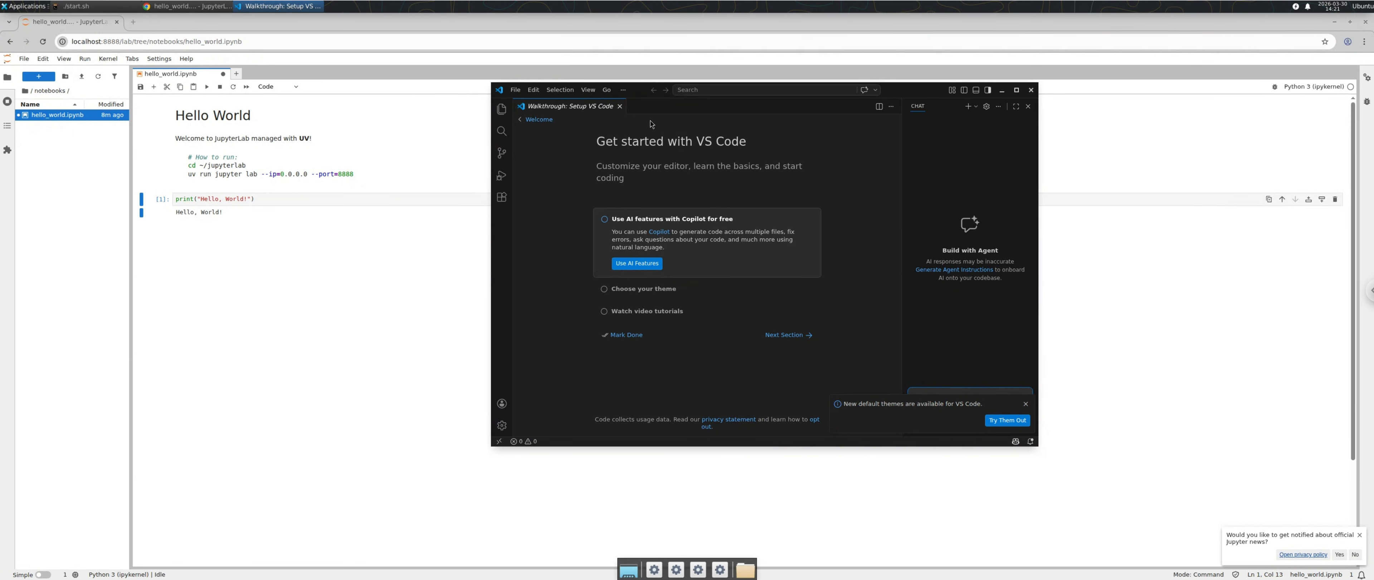
click(497, 108)
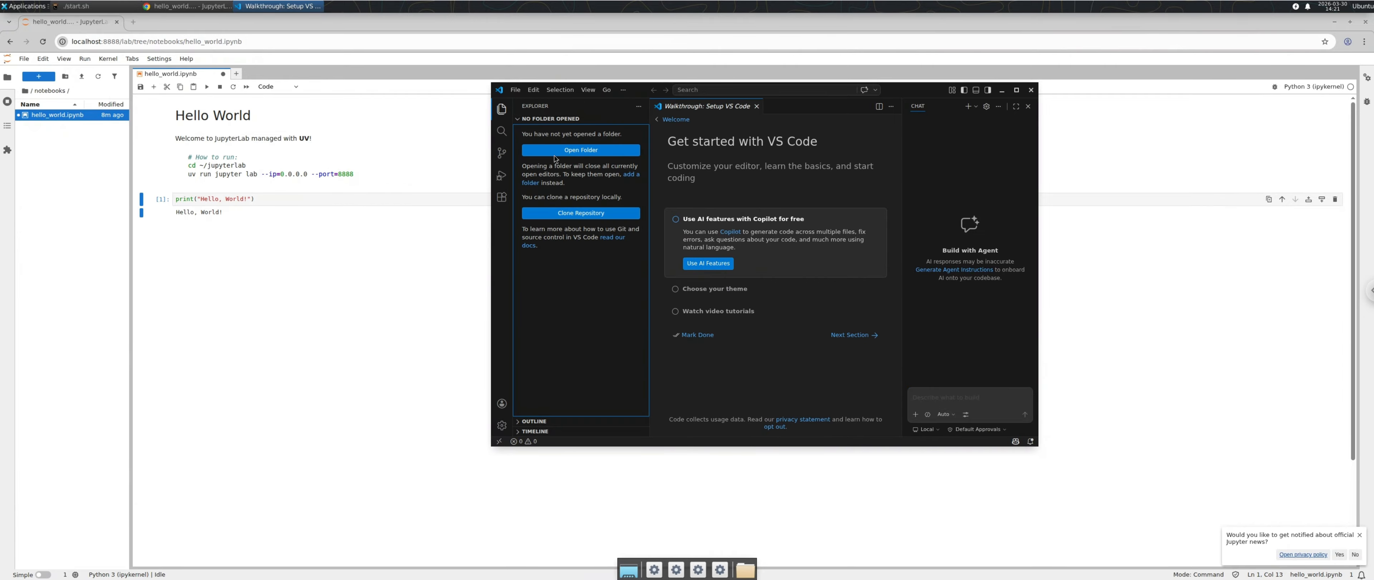
Step: Open the jupyterlab folder, close Chat, trust its authors, and dismiss the themes notice
click(603, 155)
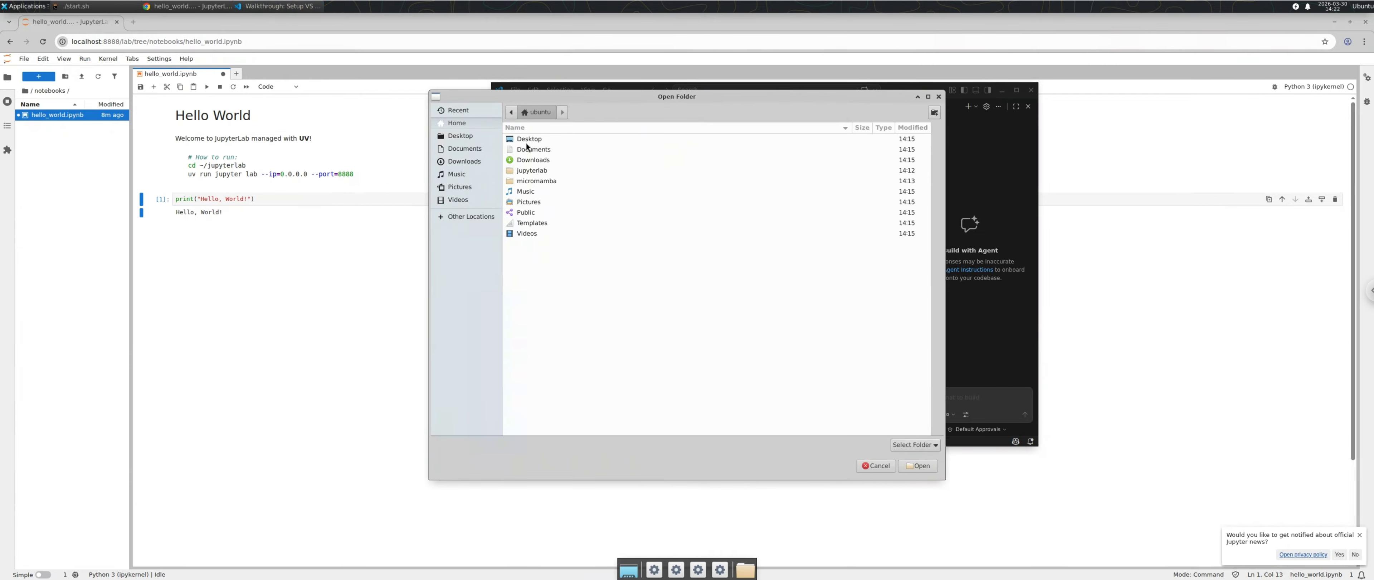
click(530, 171)
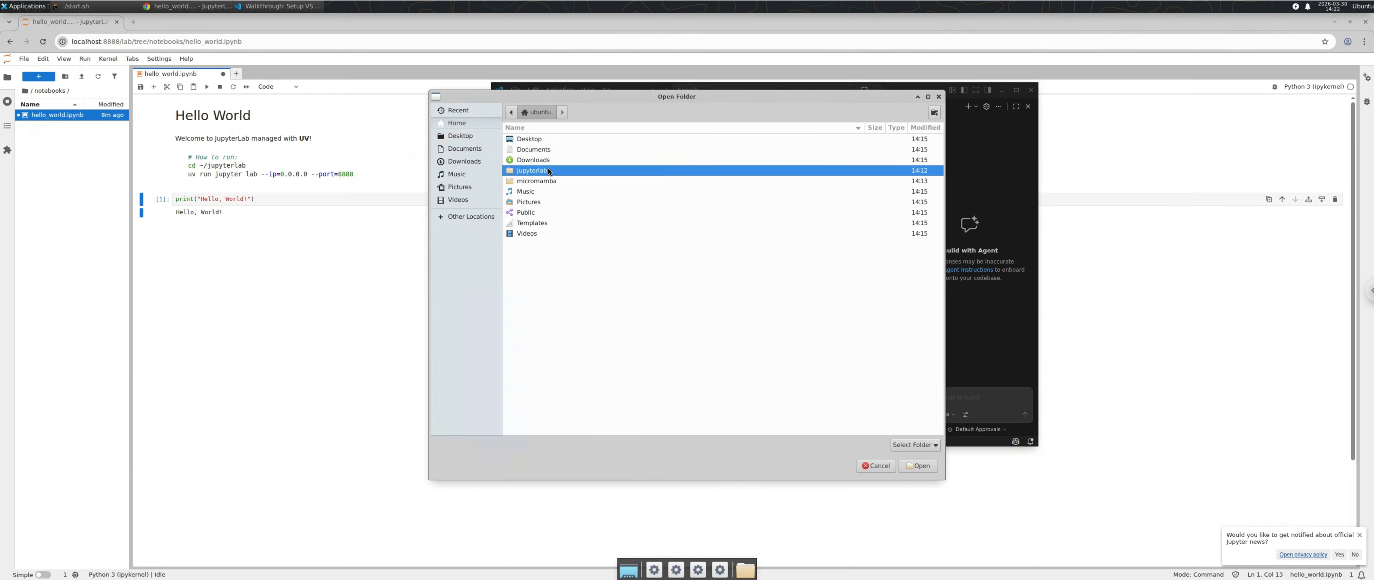
click(916, 465)
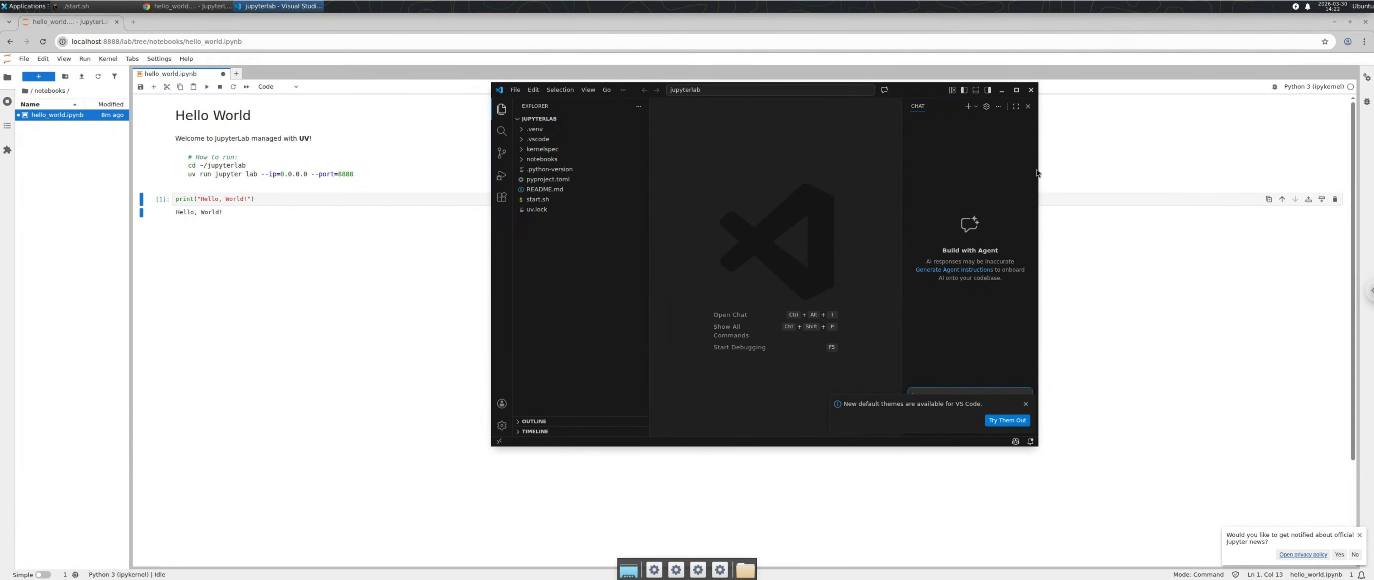
click(1029, 106)
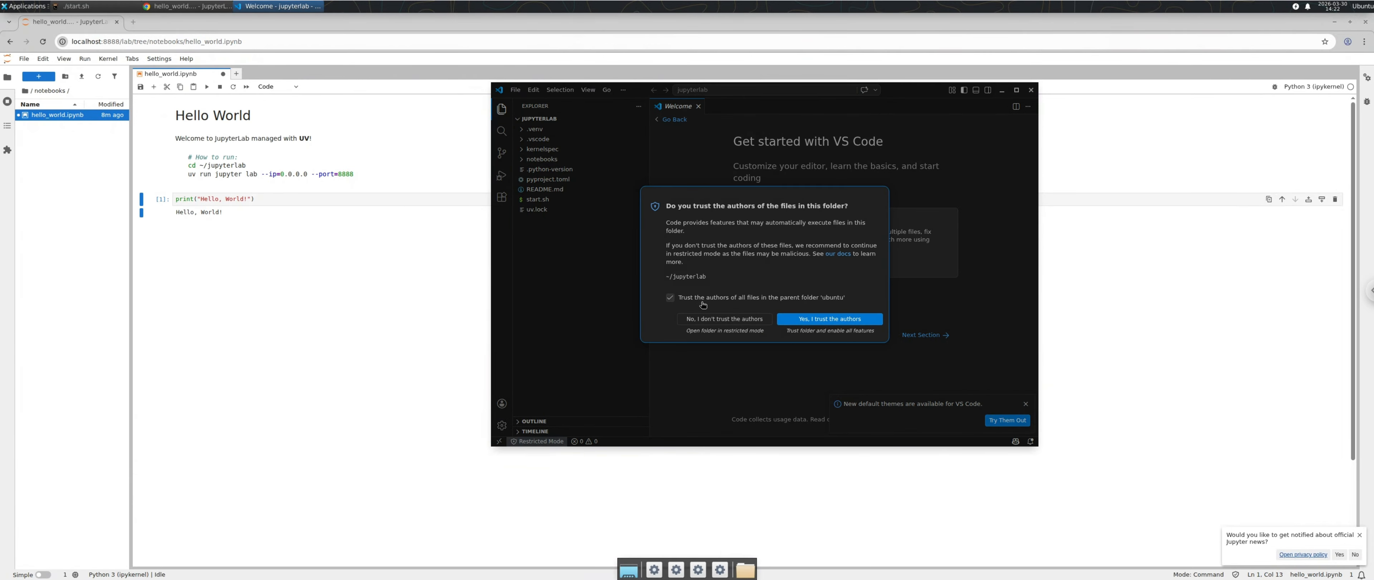
click(798, 320)
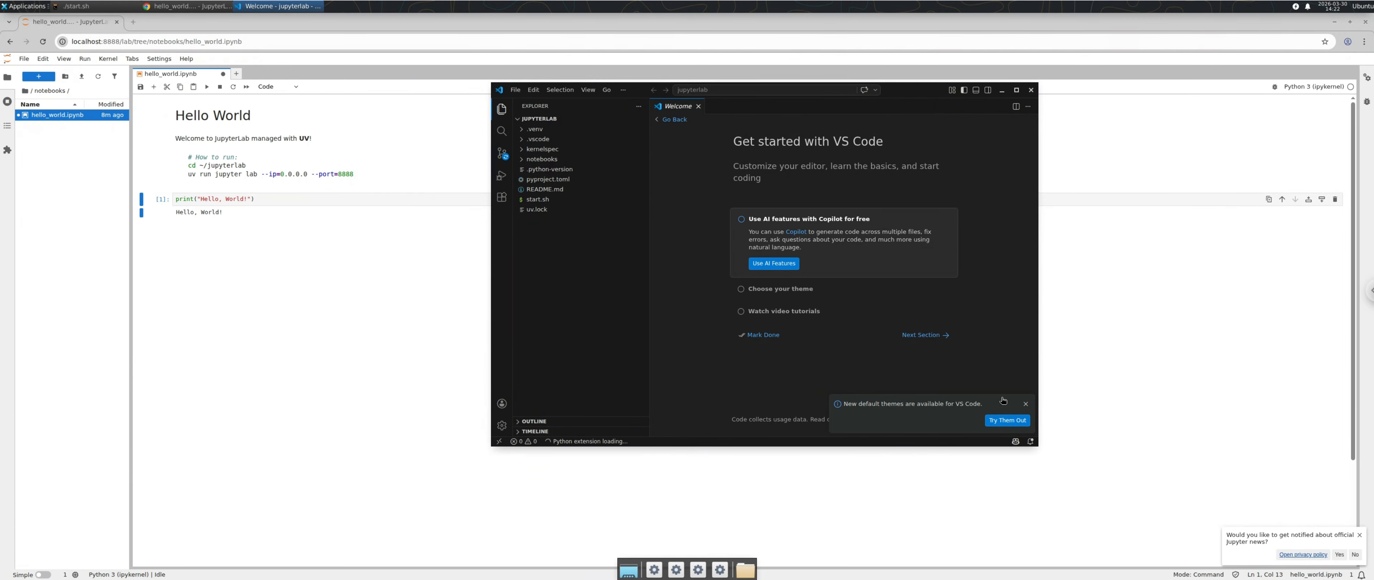
click(1025, 403)
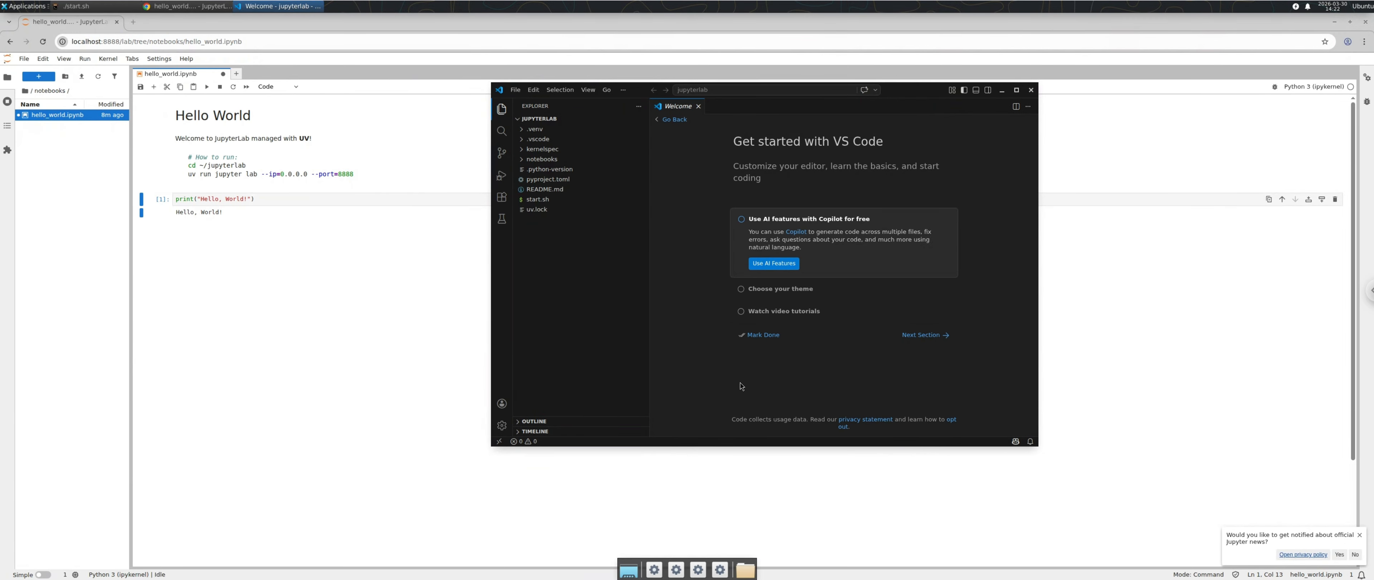
Step: Open notebooks/hello_world.ipynb, run its print cell, then raise the start.sh server terminal
click(542, 160)
click(556, 178)
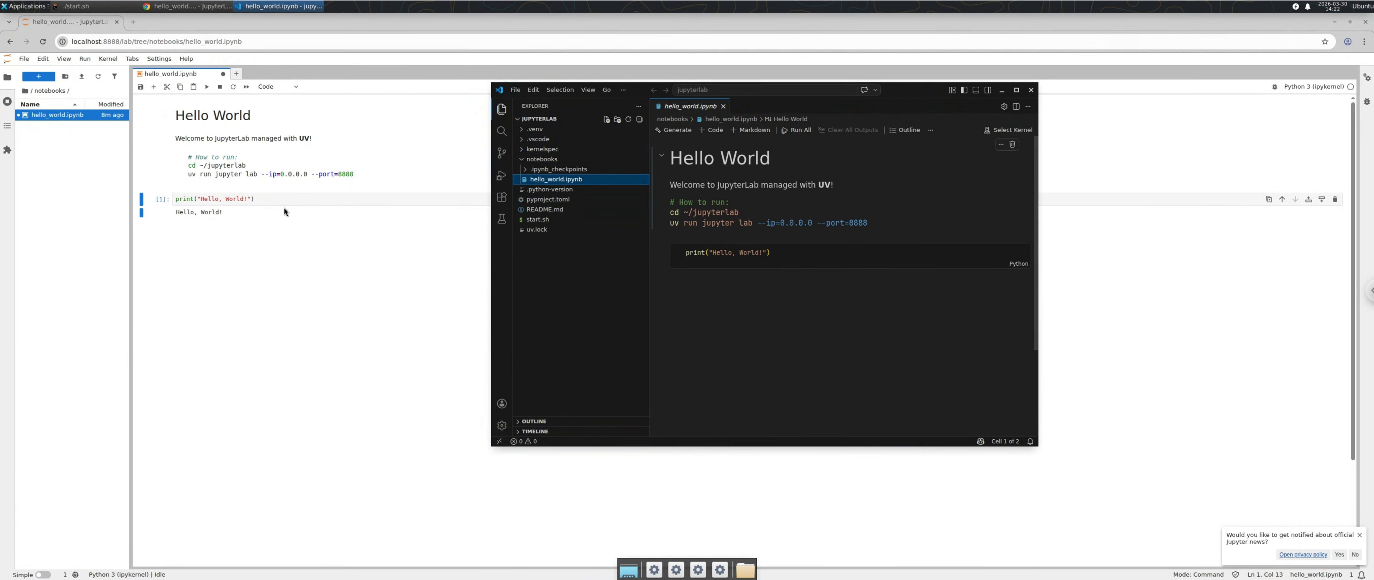
click(790, 255)
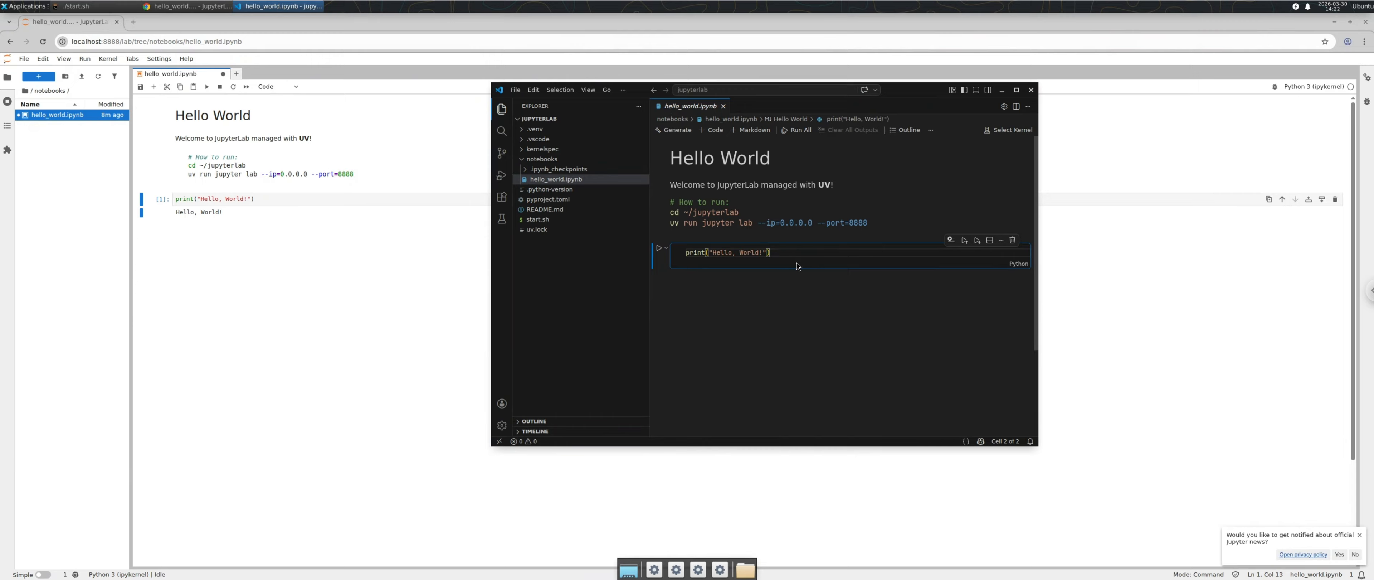
key(ctrl+Return)
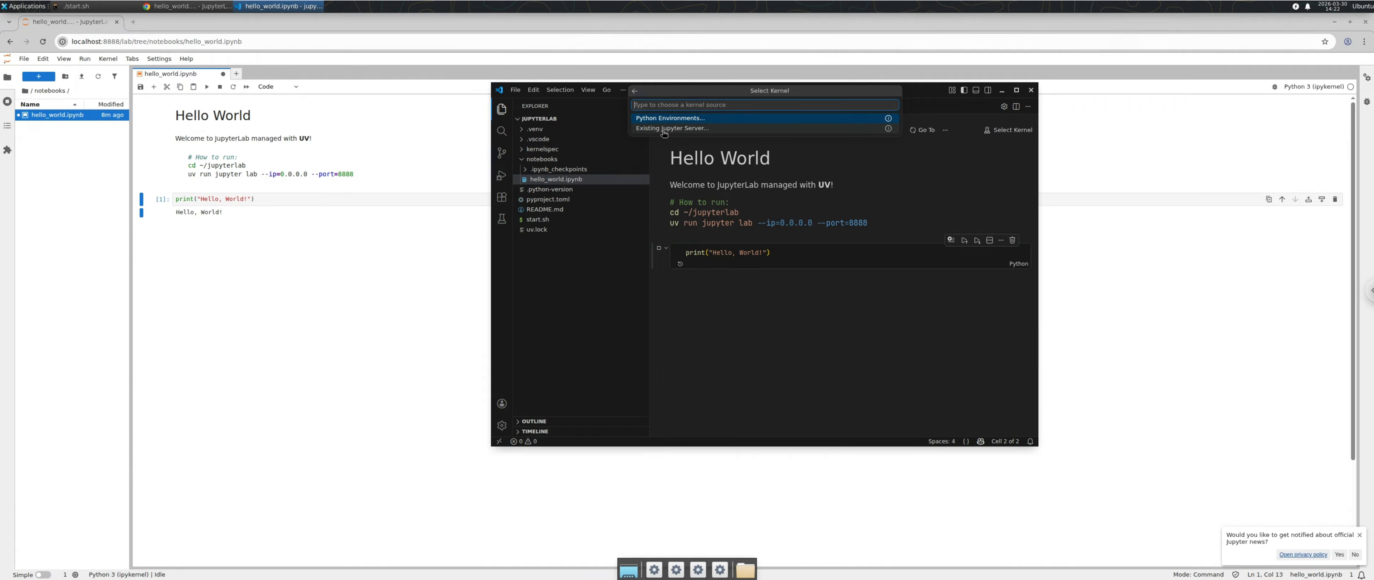
click(114, 8)
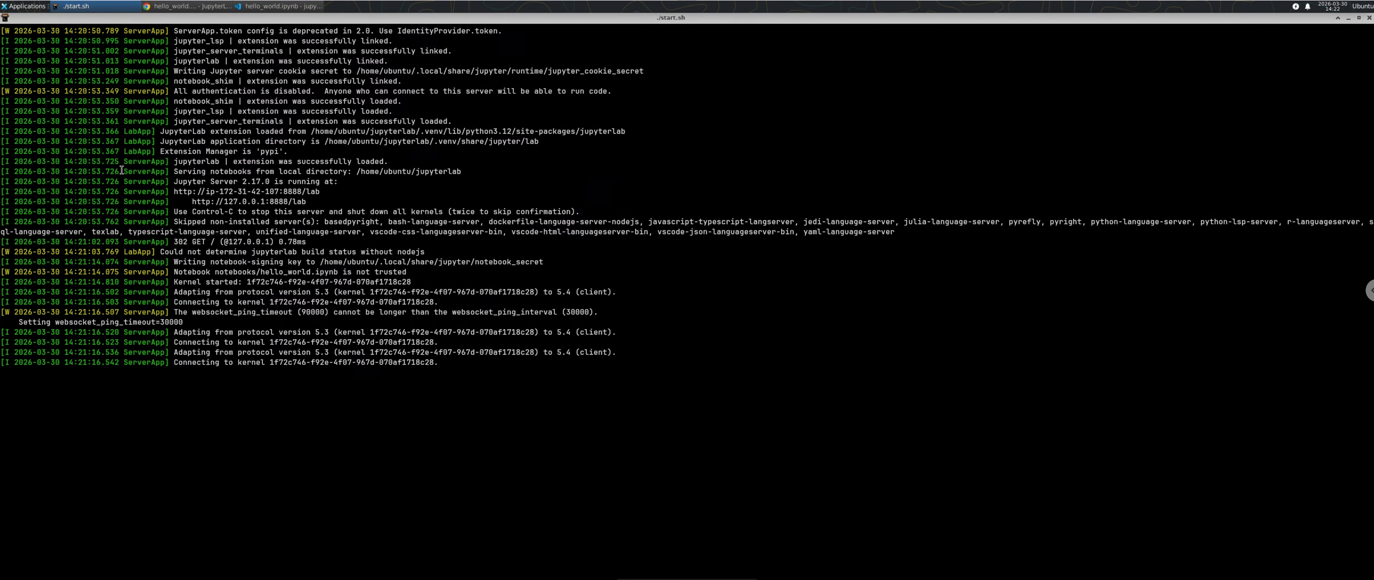
Step: Restore and reposition the server terminal, then raise the JupyterLab browser and unmaximize it
double_click(794, 18)
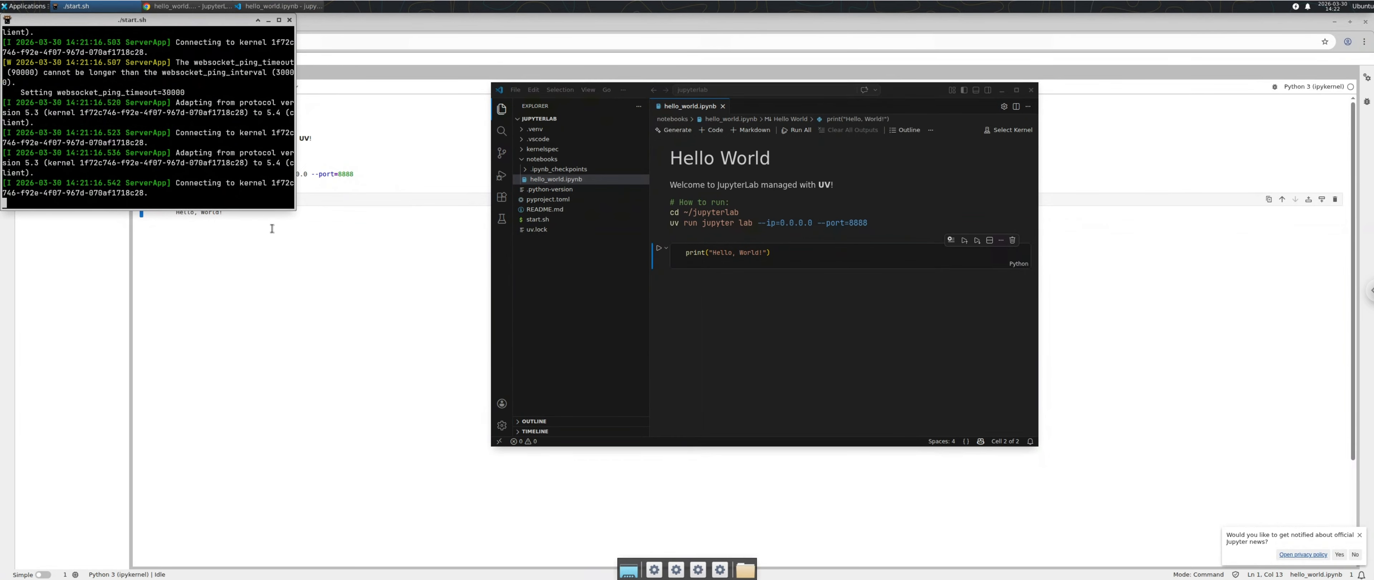
drag(295, 207, 483, 408)
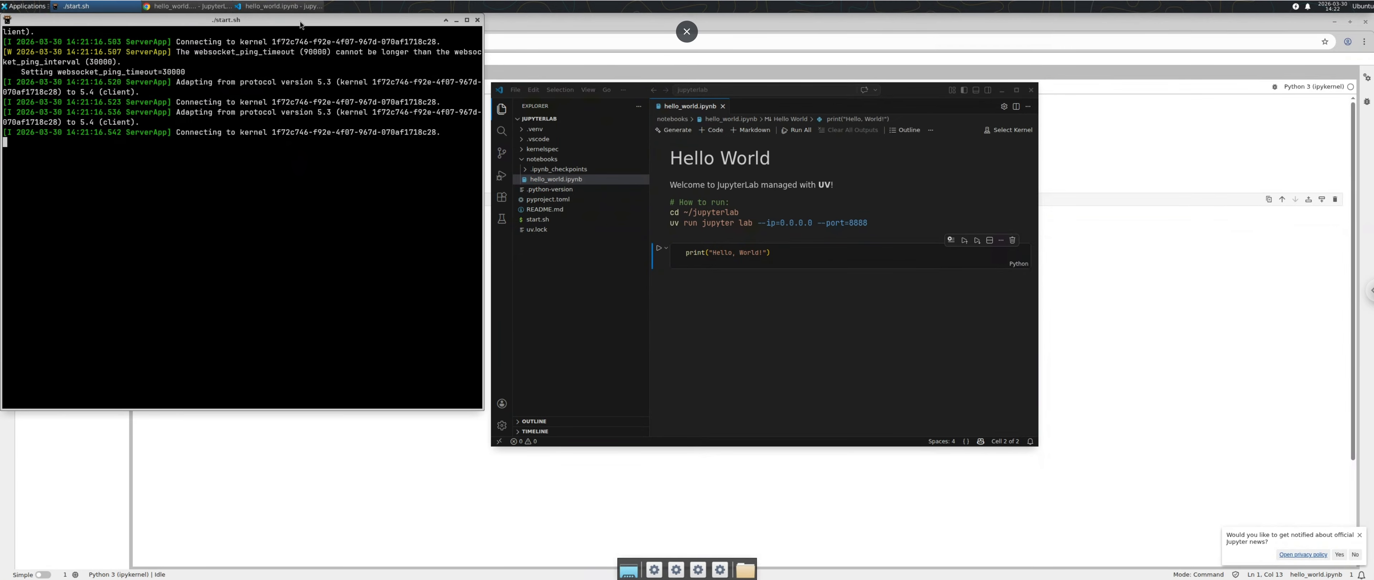
drag(300, 22, 331, 88)
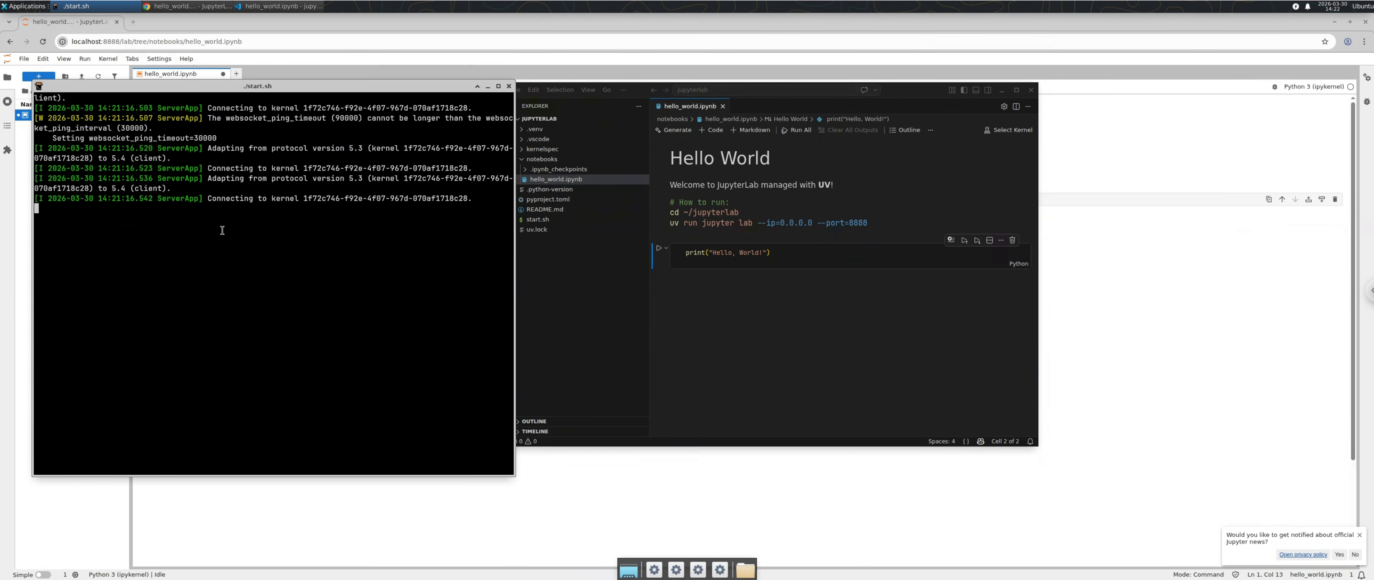
scroll(222, 230, up, 5)
scroll(212, 244, down, 5)
click(285, 24)
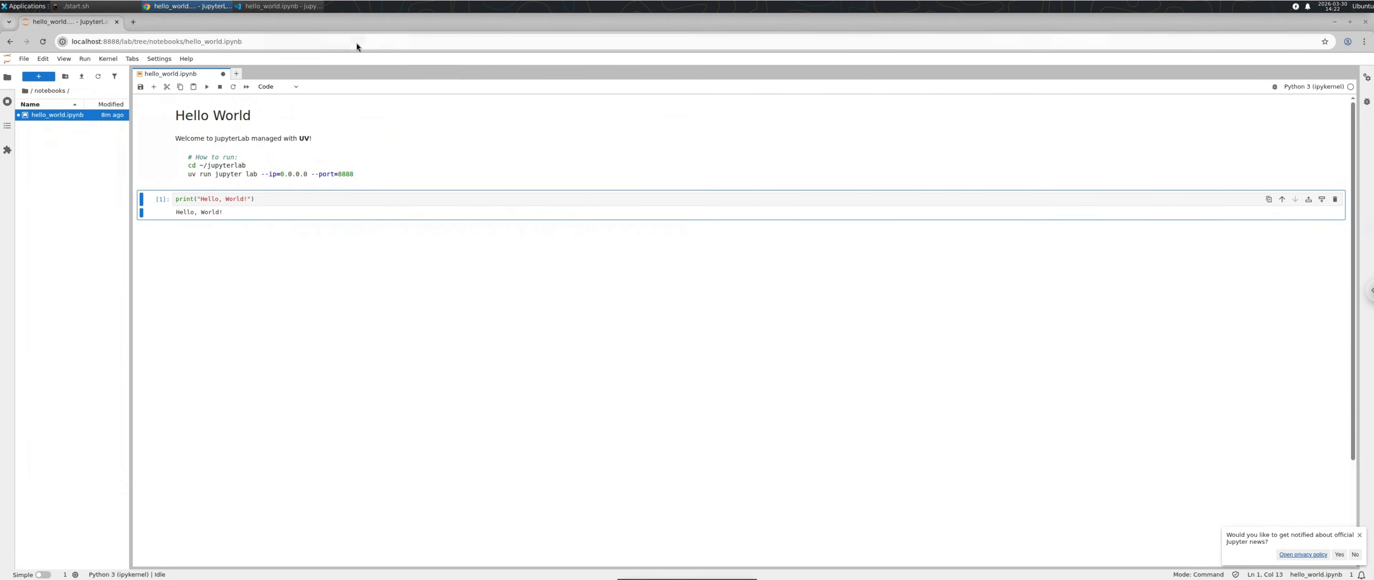
double_click(364, 24)
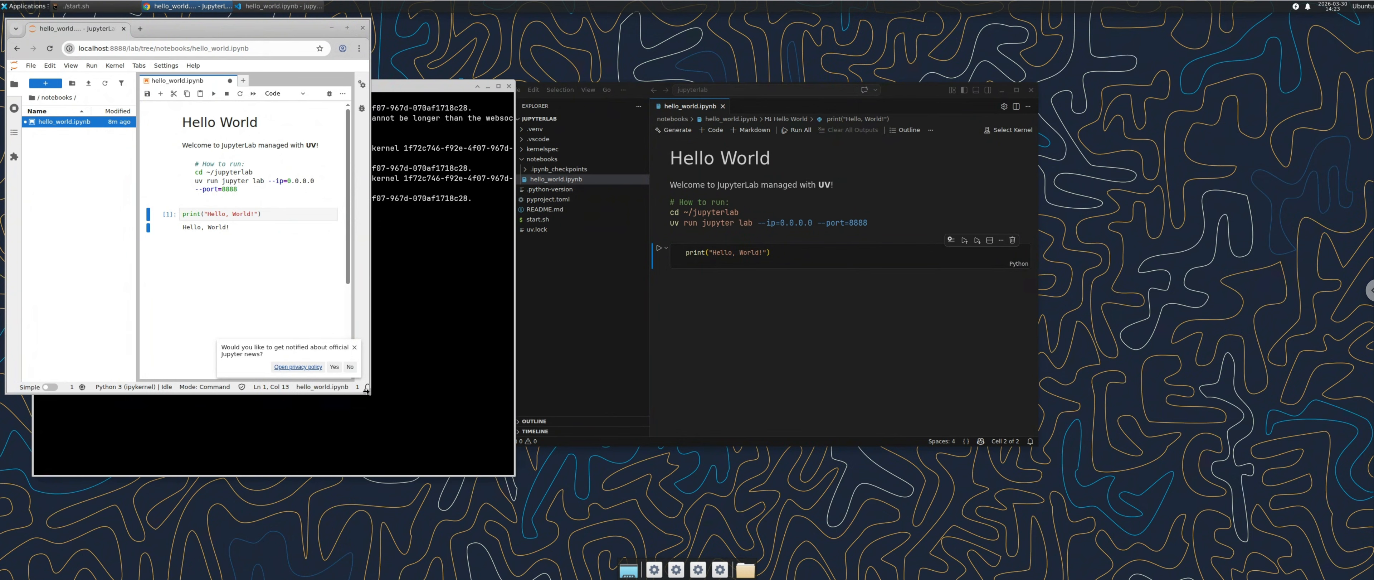
Step: Widen the browser and move it right, then raise VS Code and make it taller
drag(367, 390, 503, 511)
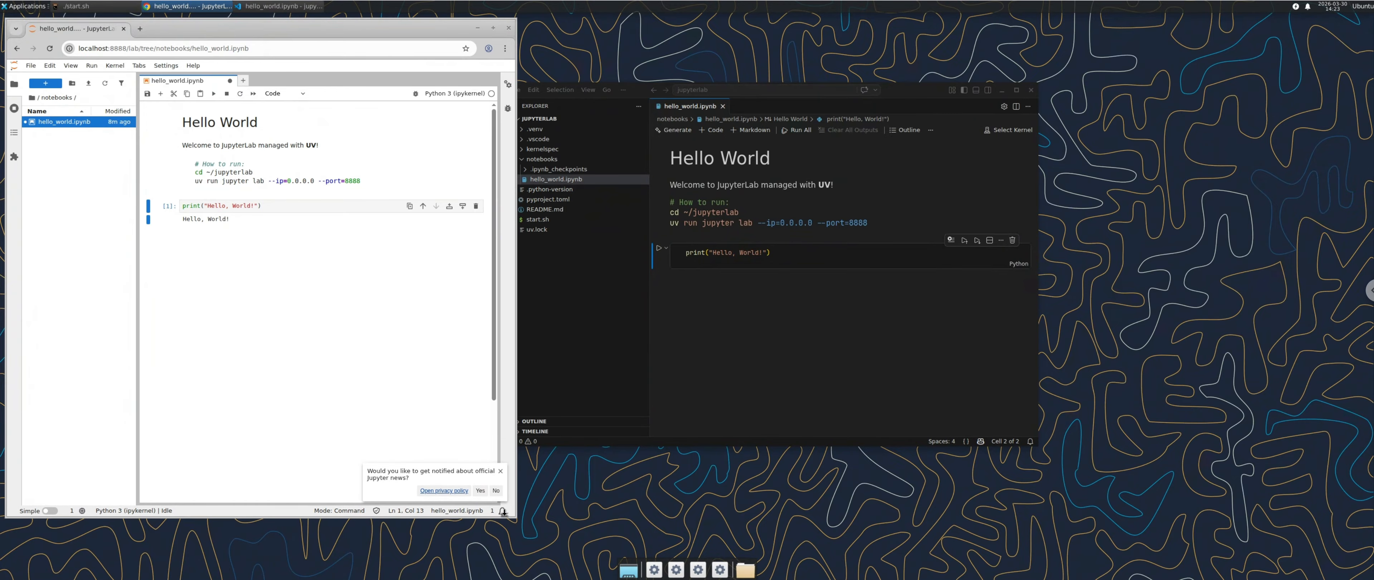
drag(416, 29, 1256, 57)
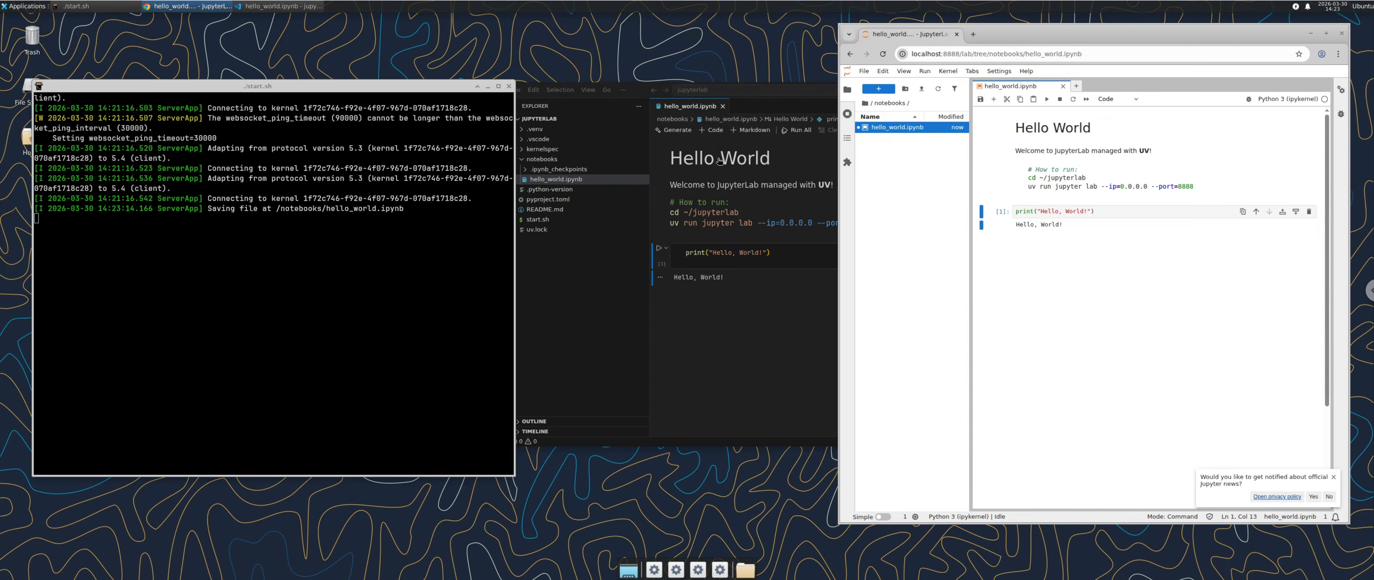
click(749, 201)
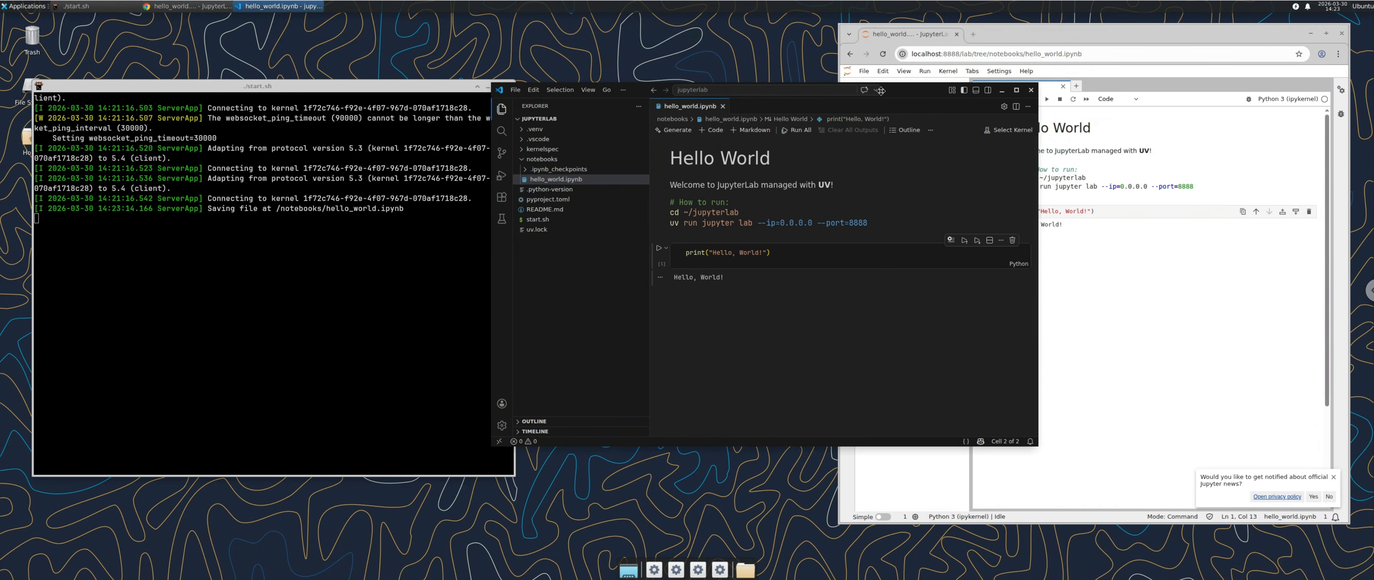
drag(905, 89, 809, 45)
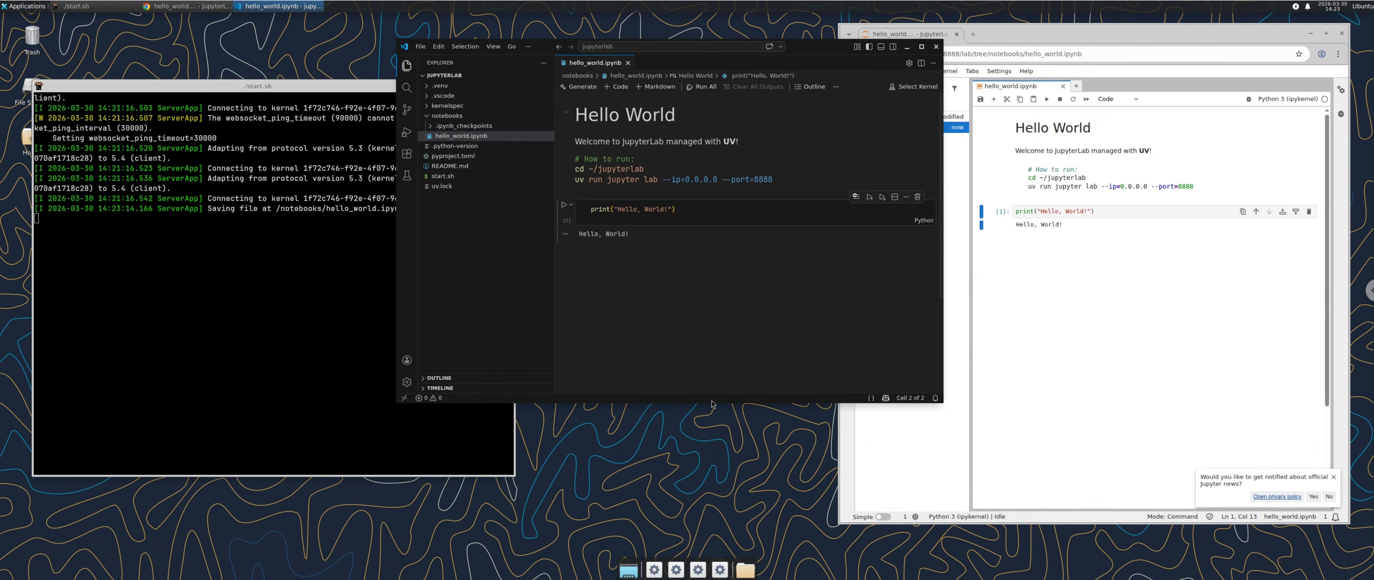
drag(709, 403, 705, 530)
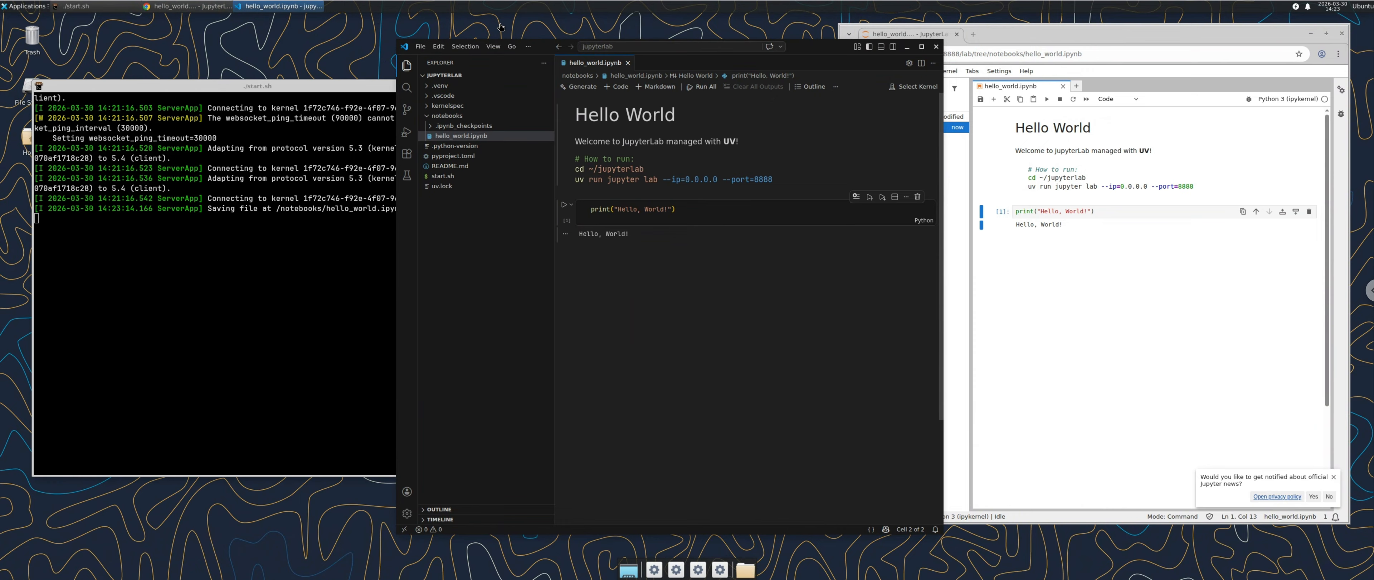
Step: Zoom VS Code in with Ctrl+=, narrow the sidebar, and open the notebook's kernel picker
click(492, 46)
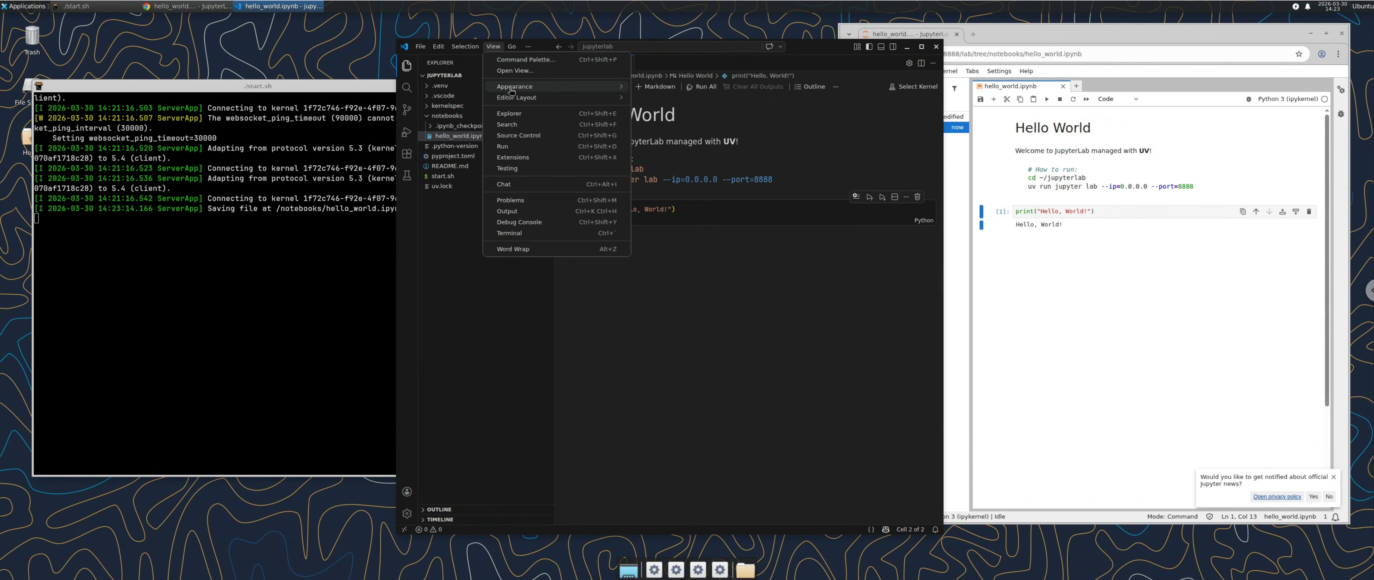
mouse_move(520, 95)
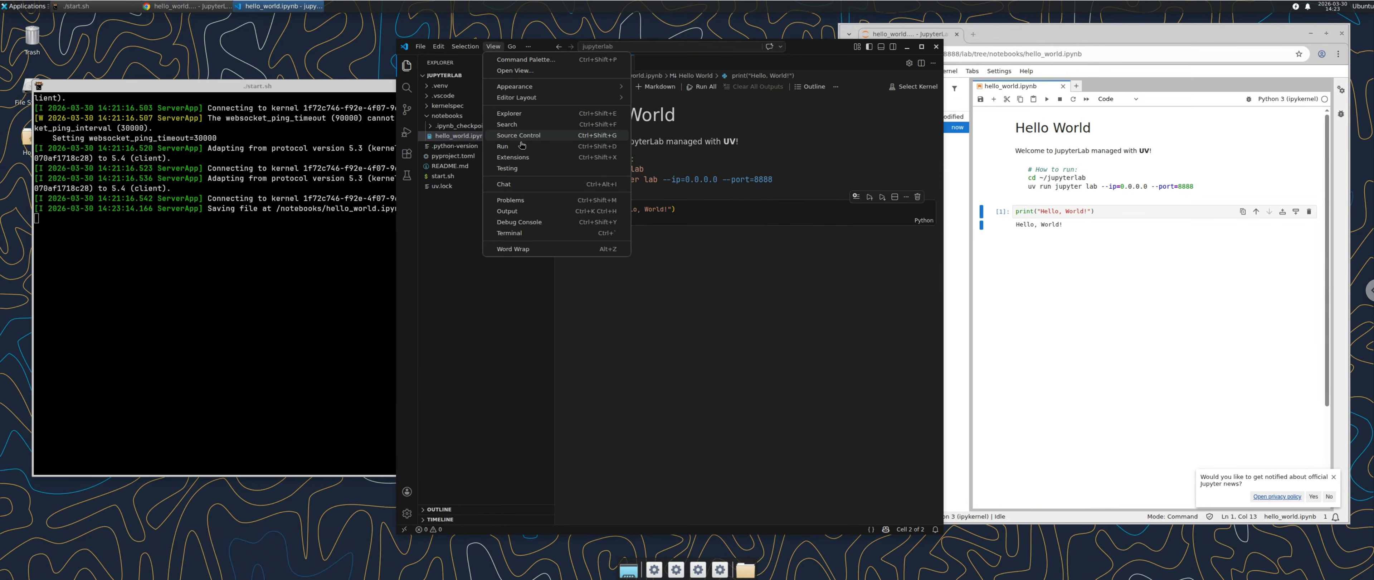
click(532, 370)
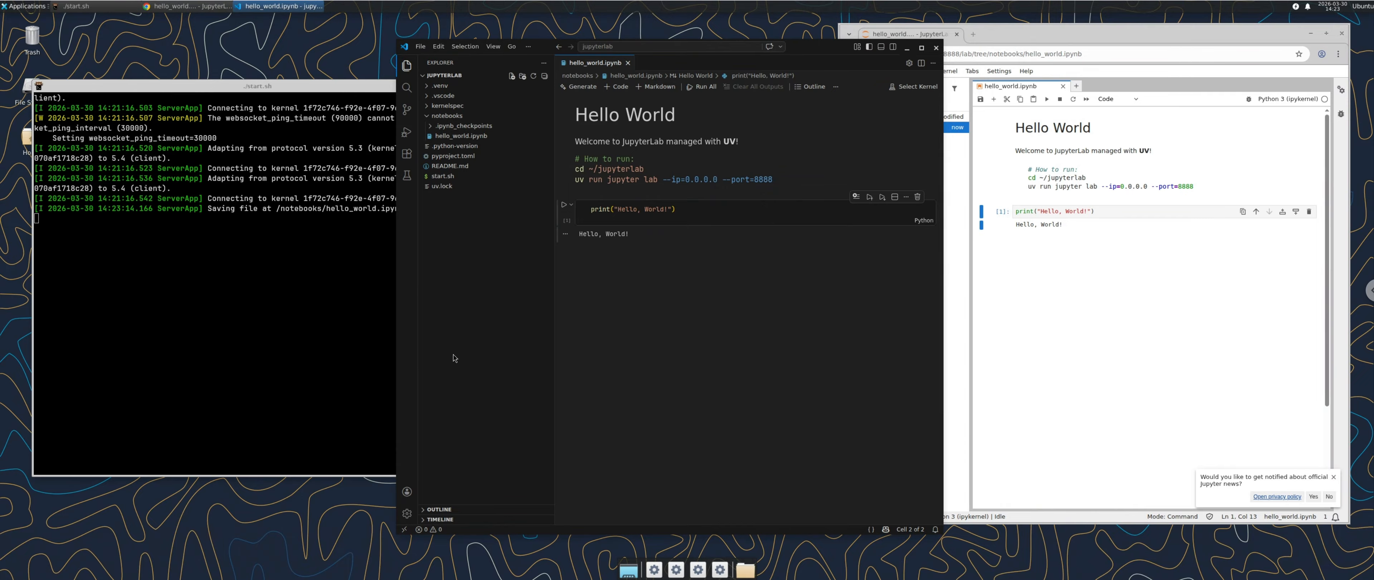
key(ctrl+equal)
key(ctrl+equal)
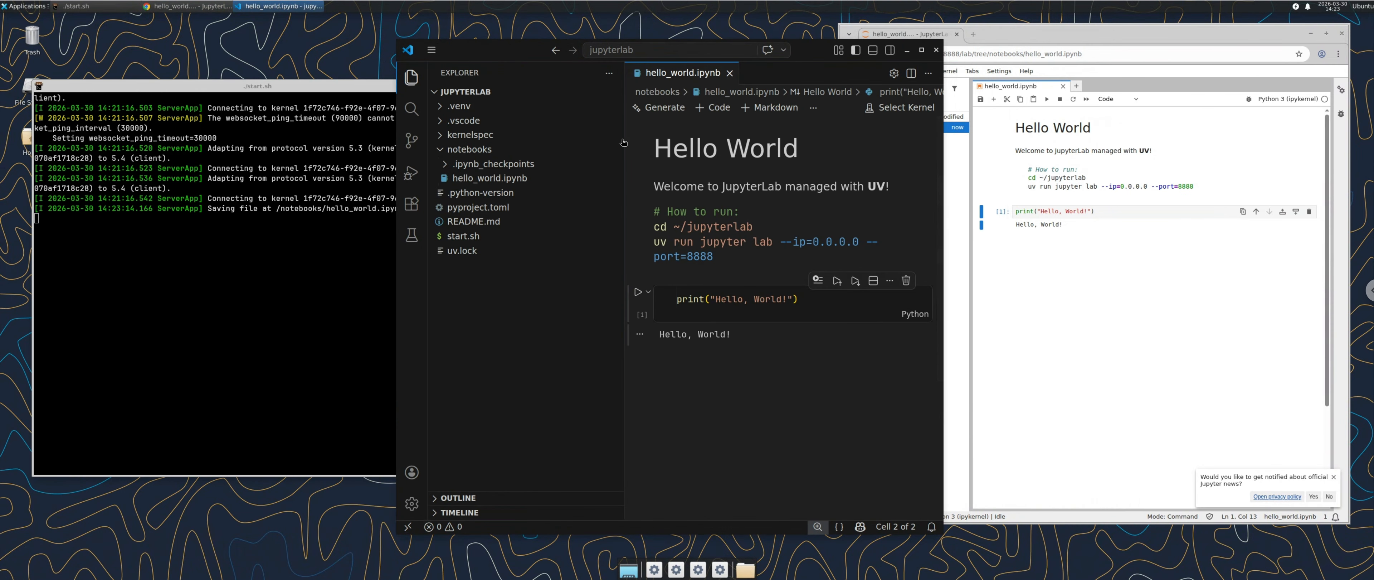
drag(623, 142, 540, 149)
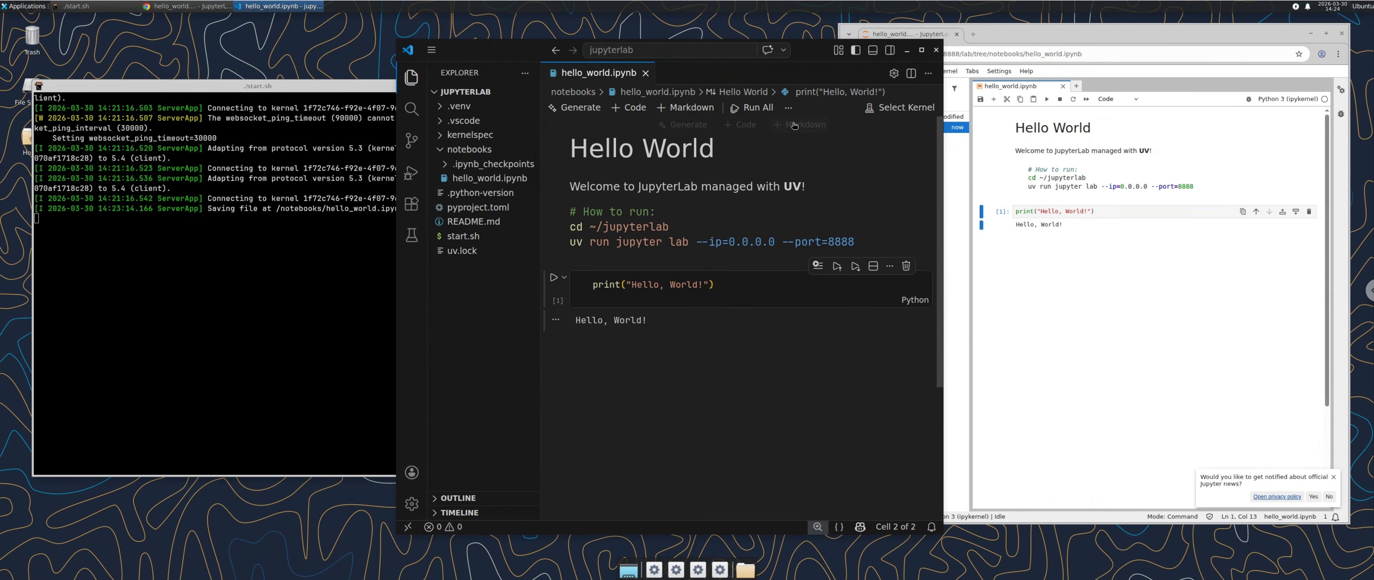
click(893, 109)
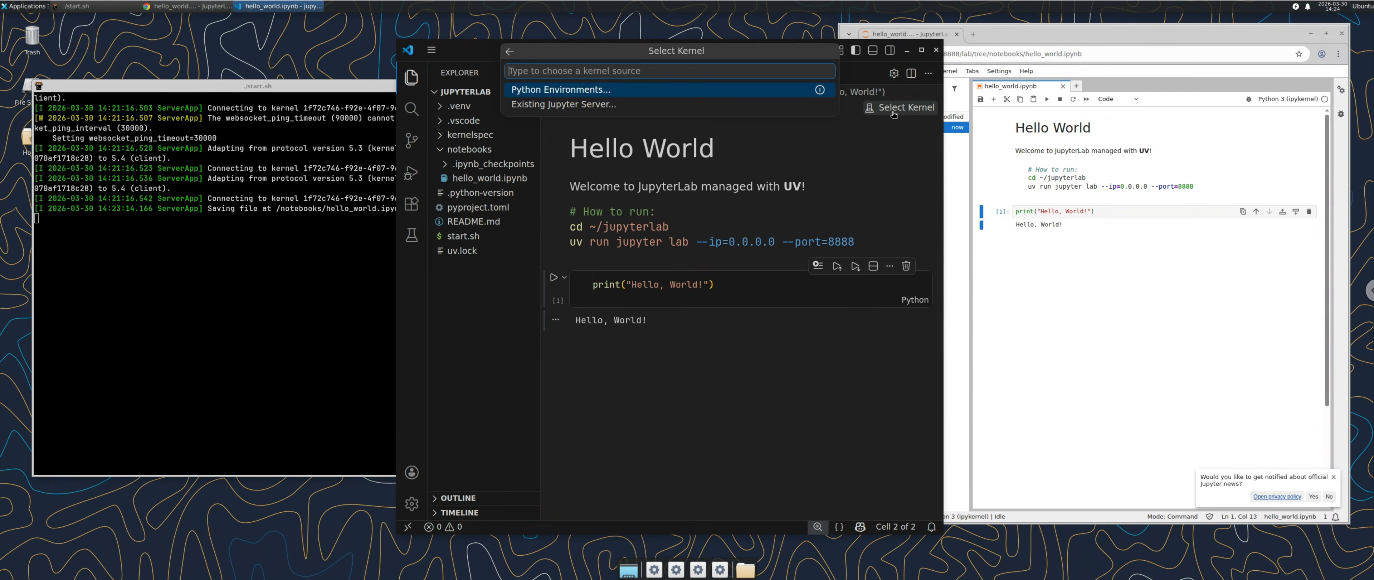
click(545, 105)
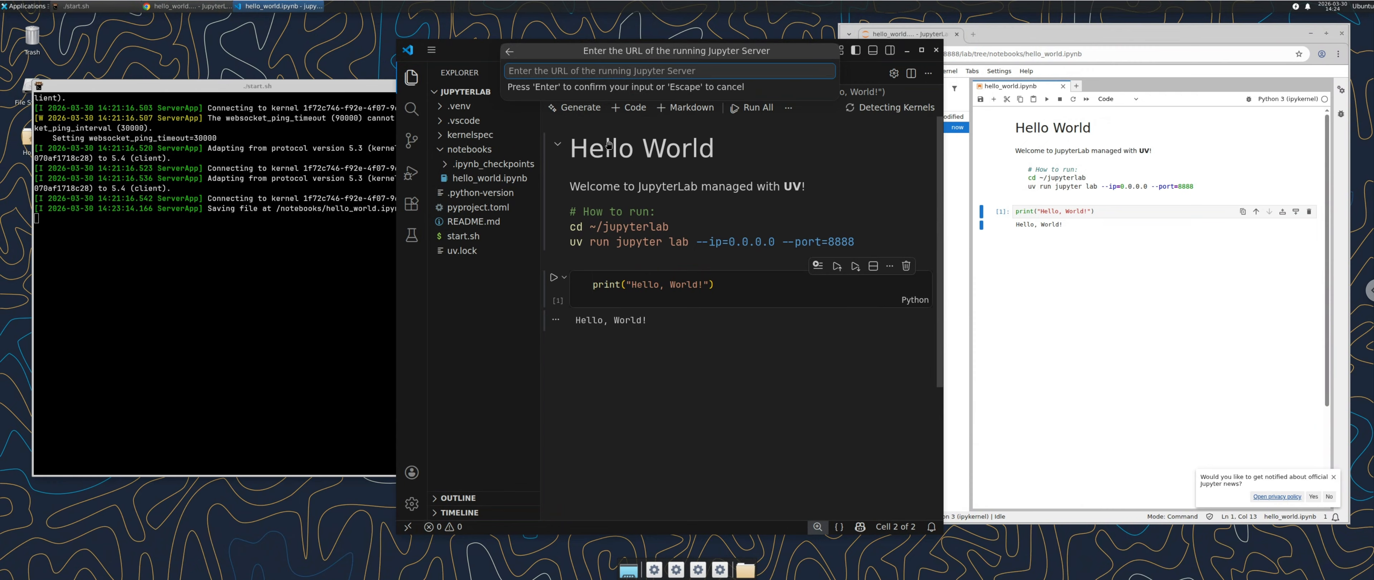
text(http:)
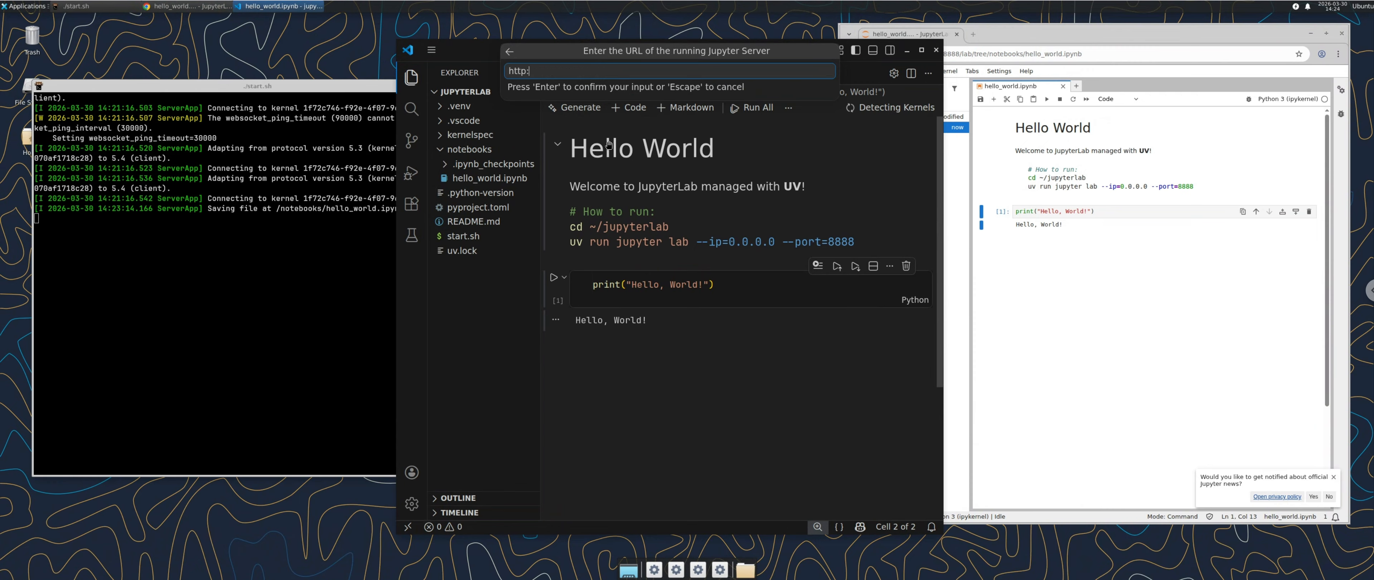
text(//lcaol)
key(BackSpace)
key(BackSpace)
key(BackSpace)
text(27.0.0.1:8888/lab)
key(Return)
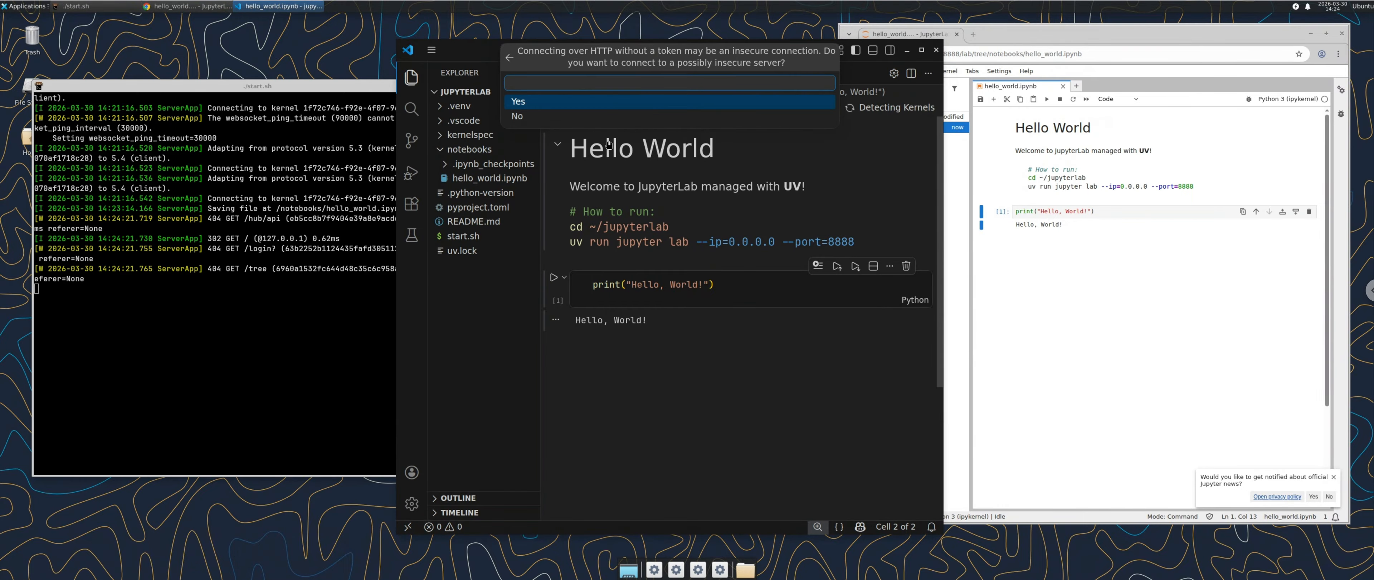
key(Return)
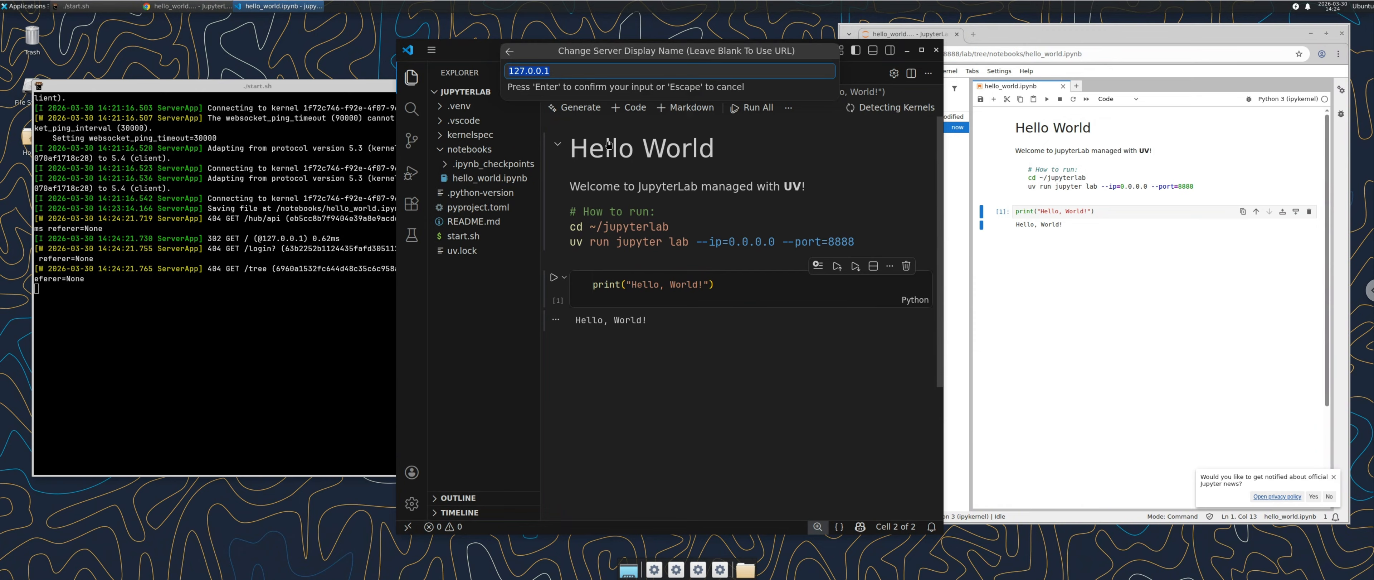
Step: Name the server uv and select the Python 3 (ipykernel) kernel
text(uv)
key(Return)
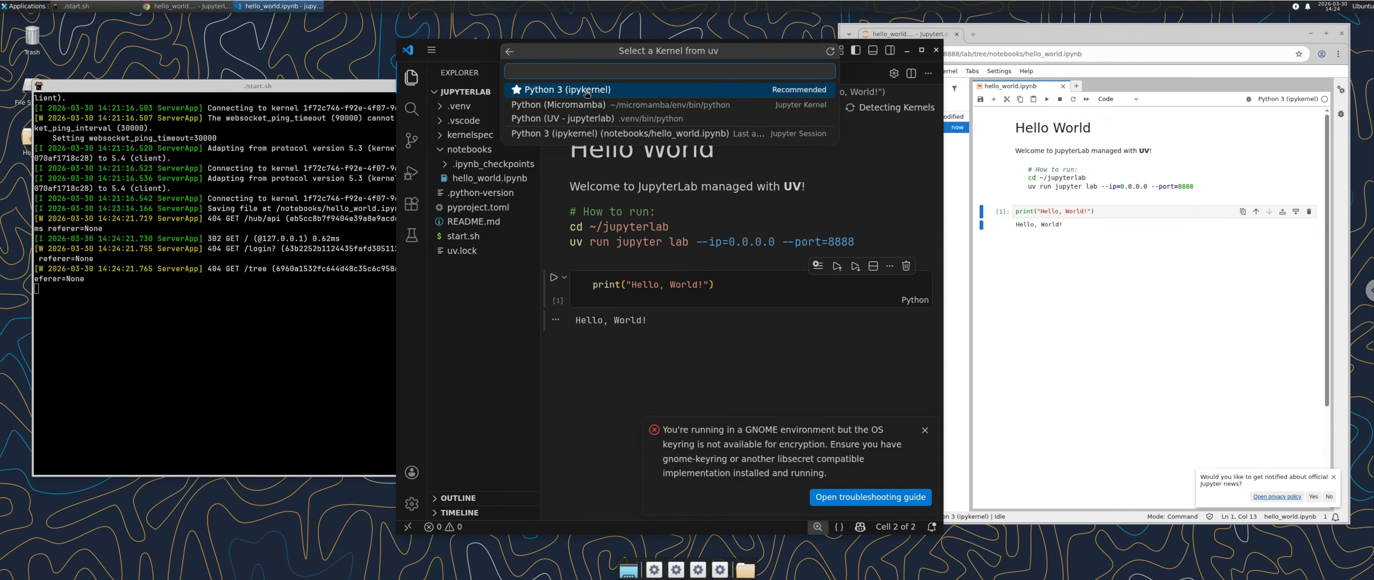
click(587, 92)
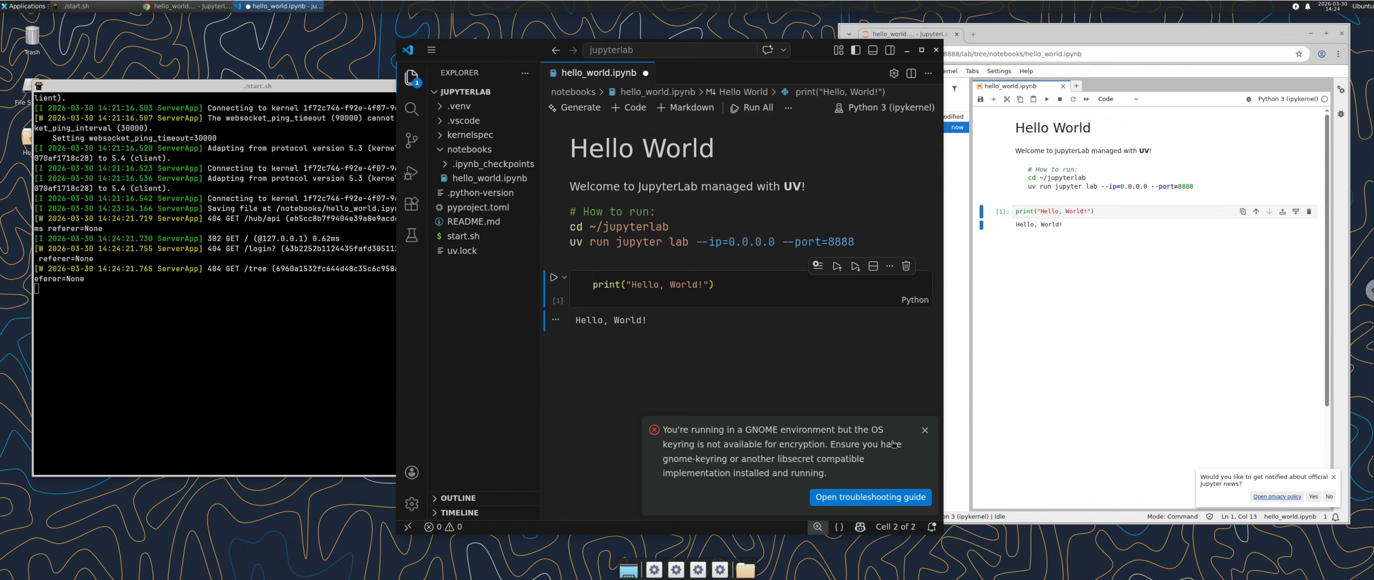
Step: Dismiss the keyring warning, run the Hello, World cell, and save hello_world.ipynb
click(923, 430)
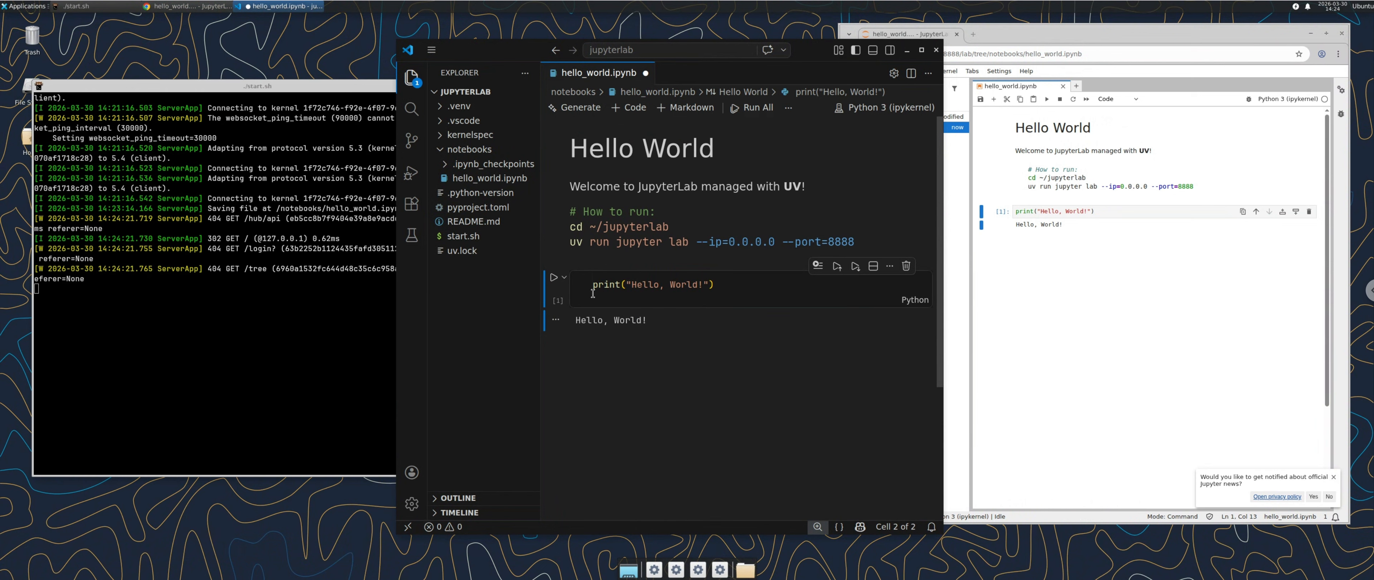
click(553, 277)
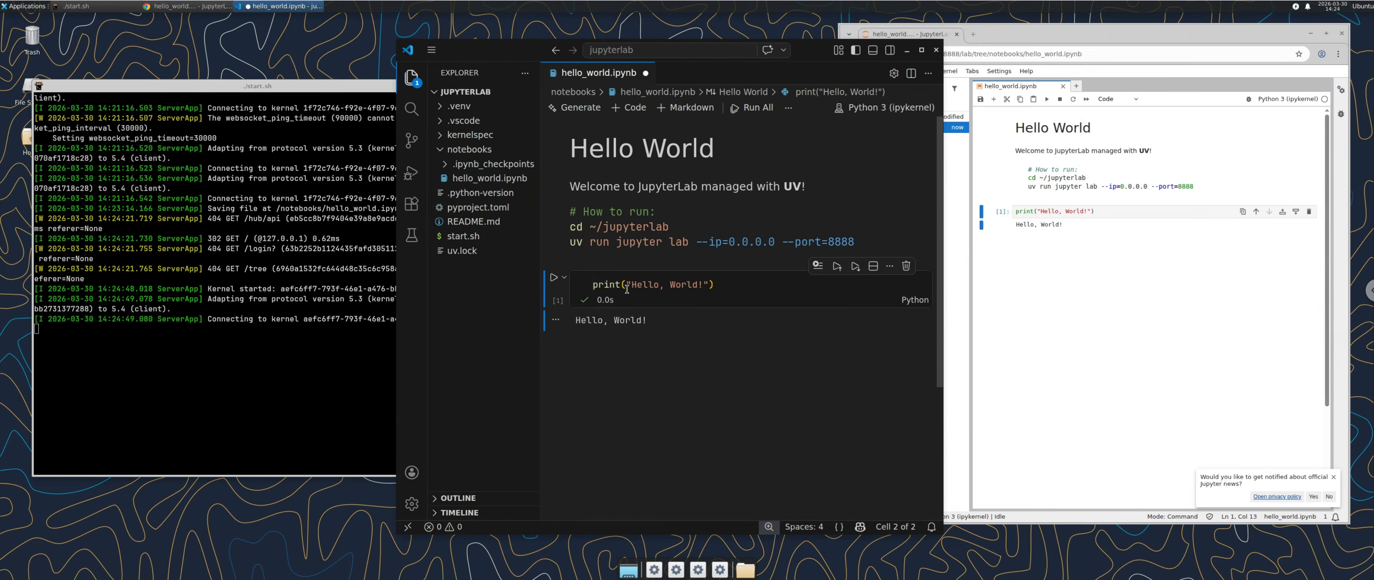
click(693, 207)
key(ctrl+s)
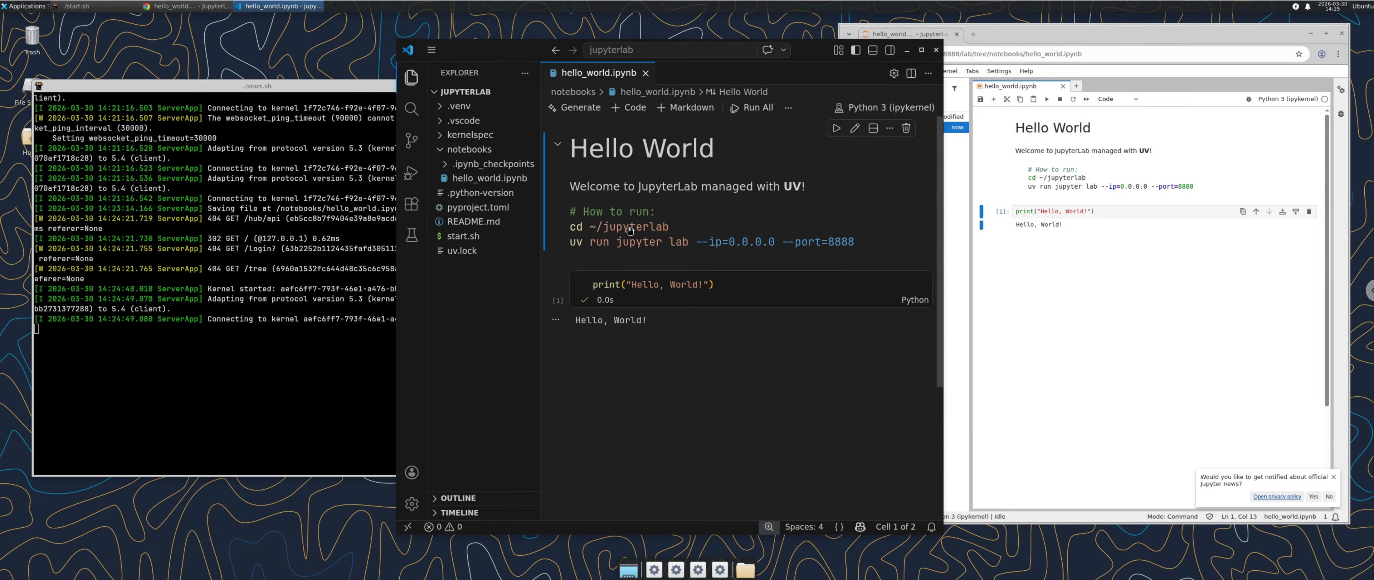
click(431, 52)
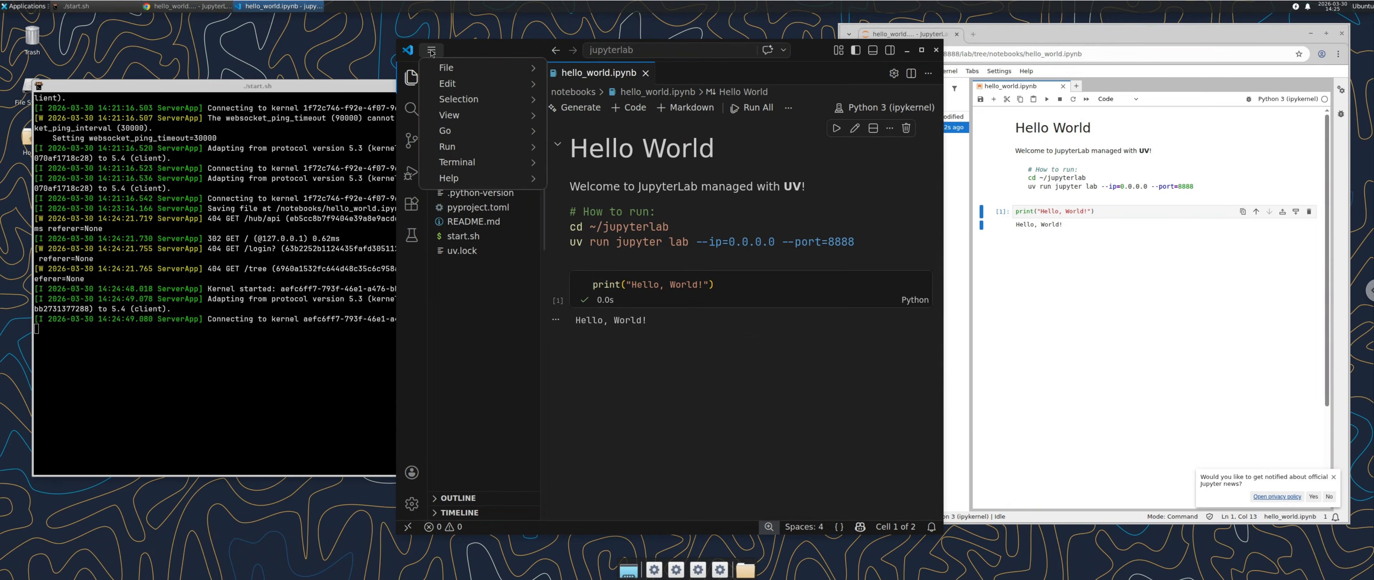
Step: Open a new tmux shell window beside the running start.sh server log
click(432, 51)
click(293, 318)
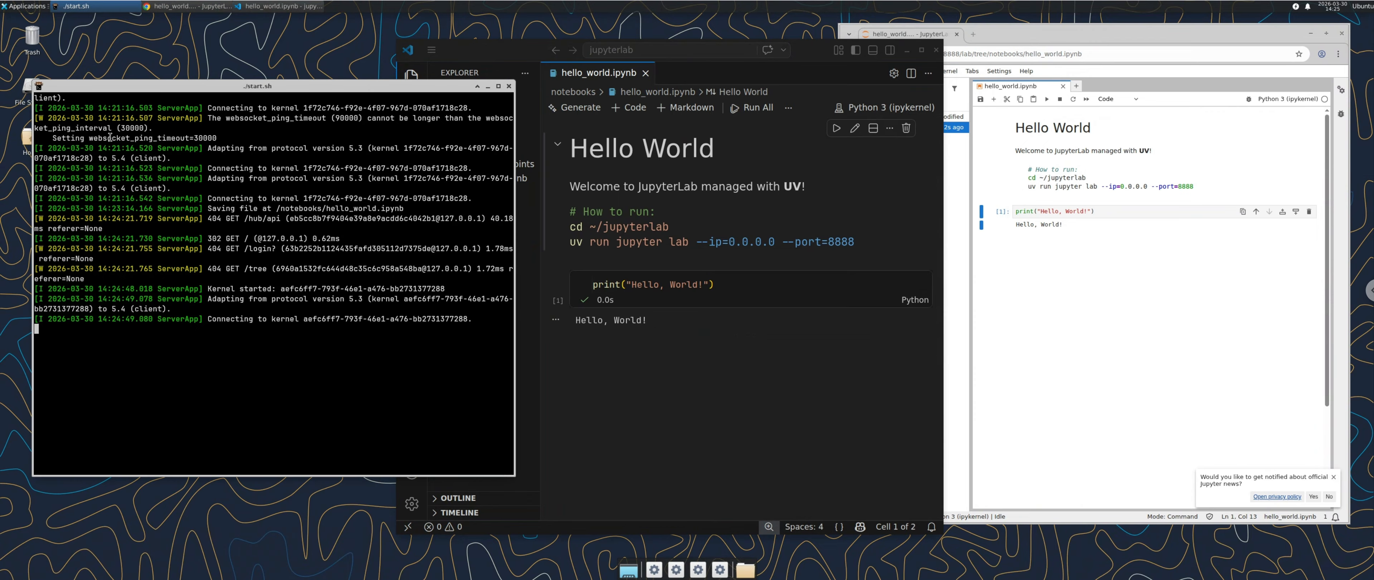
key(ctrl+b)
key(c)
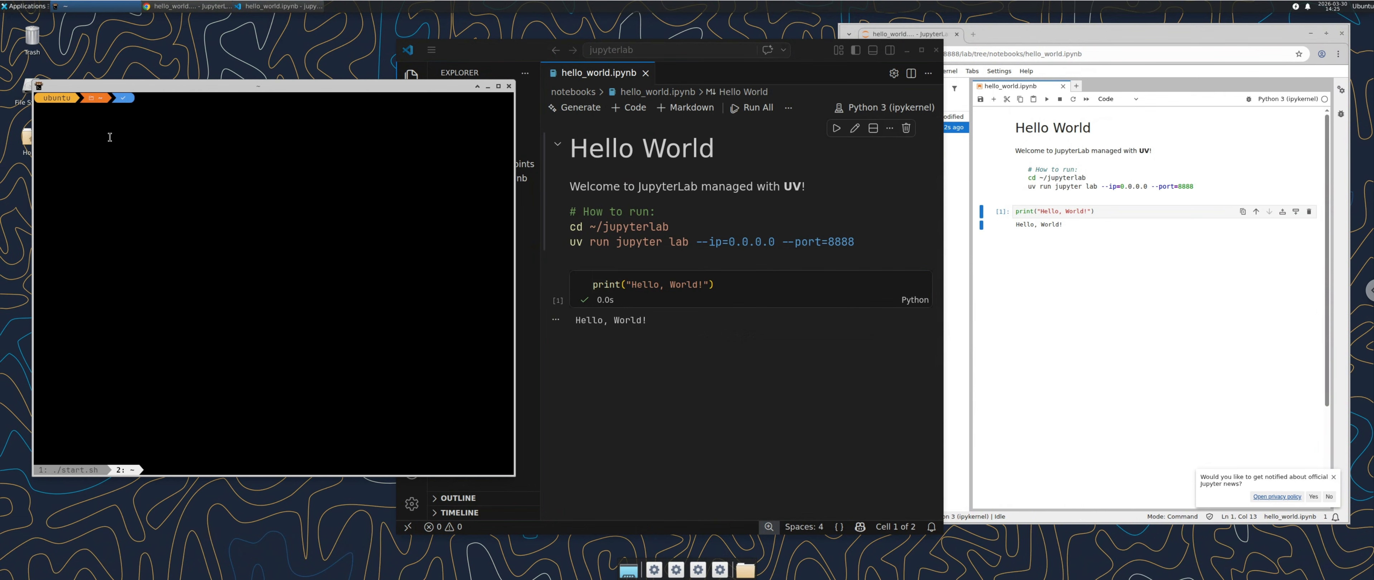
click(72, 470)
click(128, 469)
Step: Change into the micromamba folder and list its contents with ll
text(cd micromamba/)
key(Return)
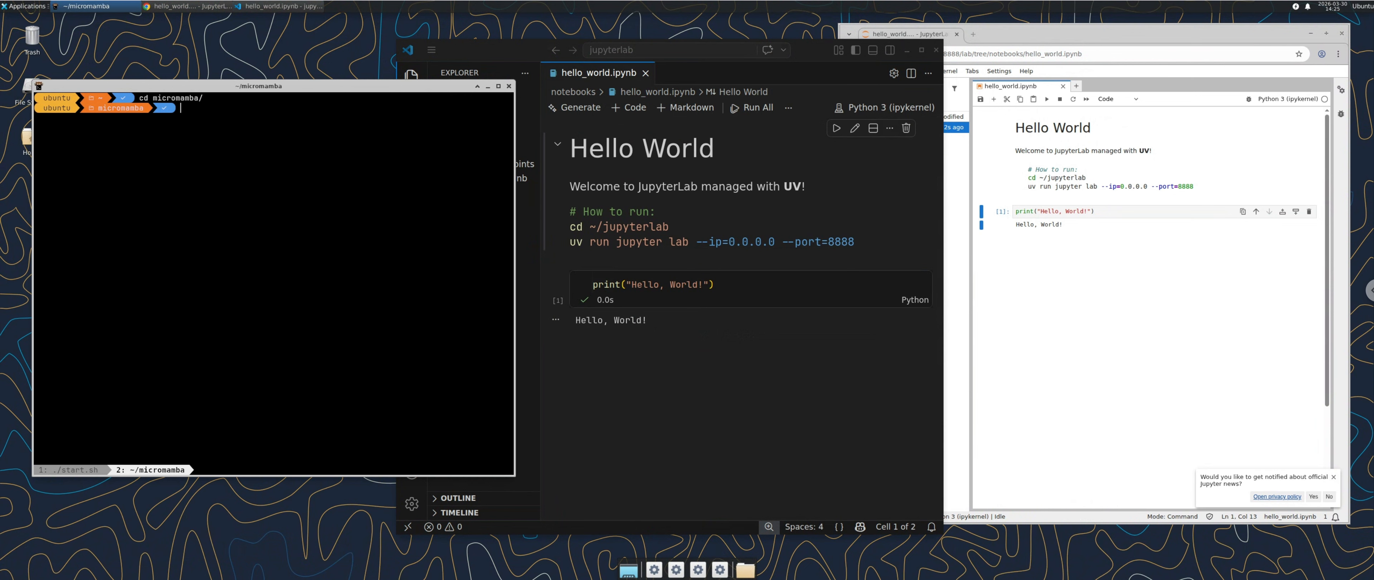
text(./st)
key(Tab)
key(ctrl+c)
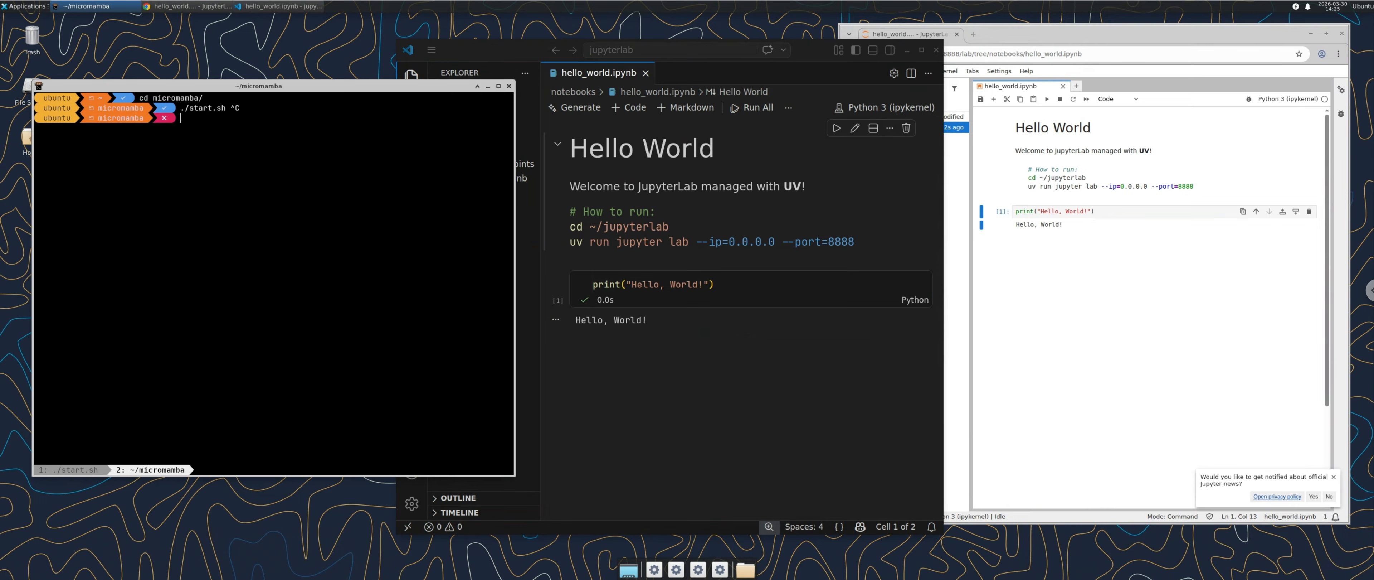
text(ll)
key(Return)
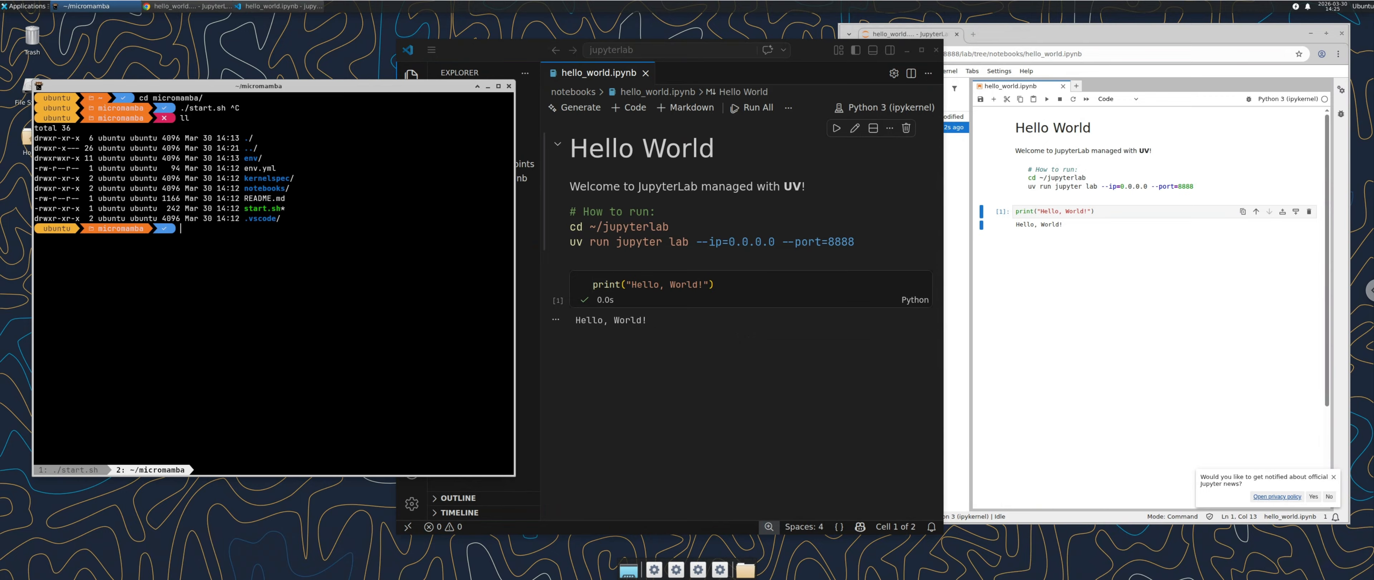
Step: Read README.md with cat, then run ./start.sh to launch the Jupyter server on port 8889
text(./sta)
key(BackSpace)
key(BackSpace)
key(BackSpace)
key(BackSpace)
key(BackSpace)
text(cat)
key(Caps_Lock)
text(R)
key(Tab)
key(Caps_Lock)
key(Return)
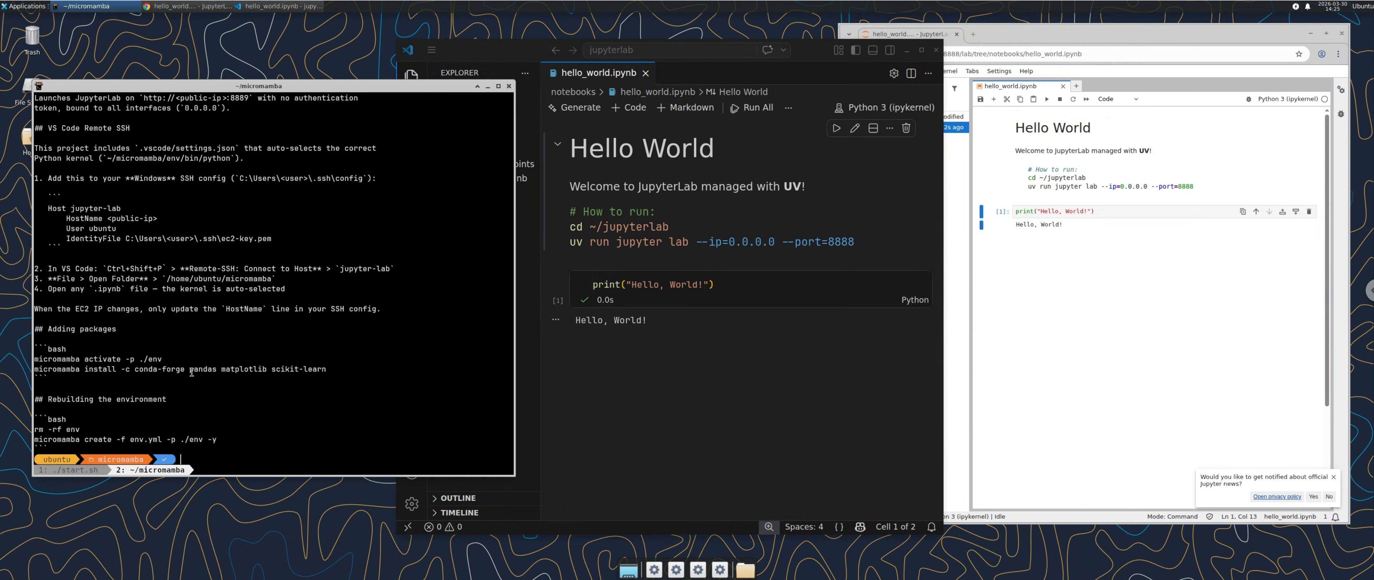
text(/start.sh)
key(Return)
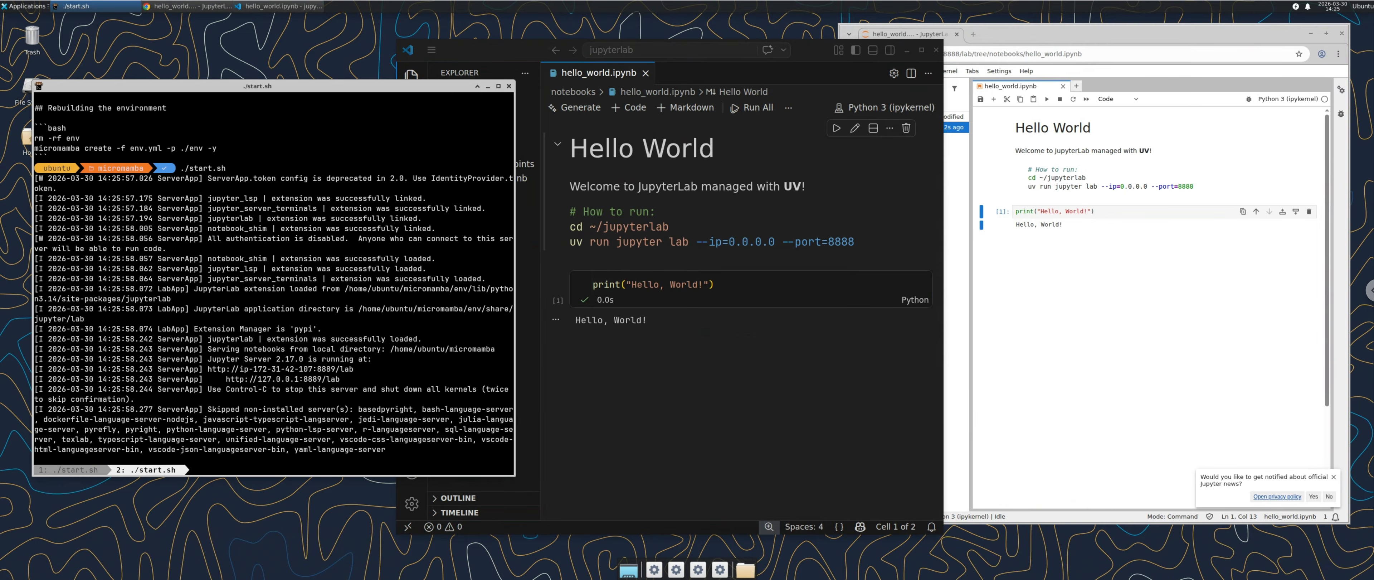
Step: Load JupyterLab at localhost:8889 in a new browser tab
click(1037, 35)
drag(960, 53, 911, 53)
click(973, 34)
key(ctrl+v)
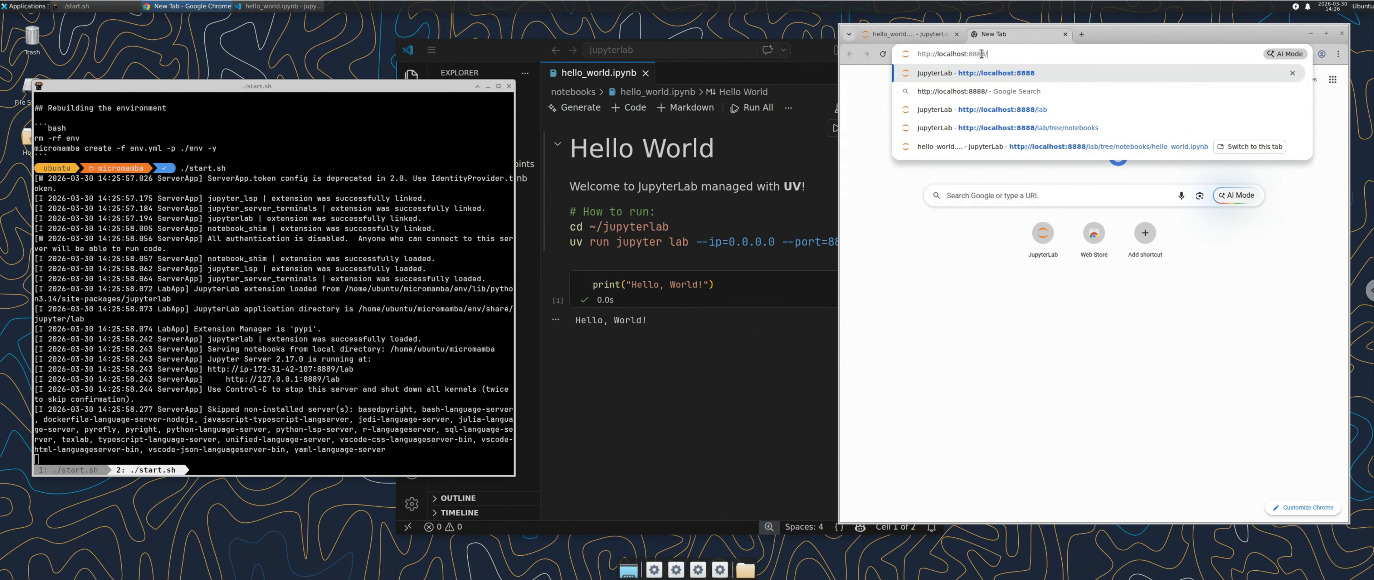
text(9)
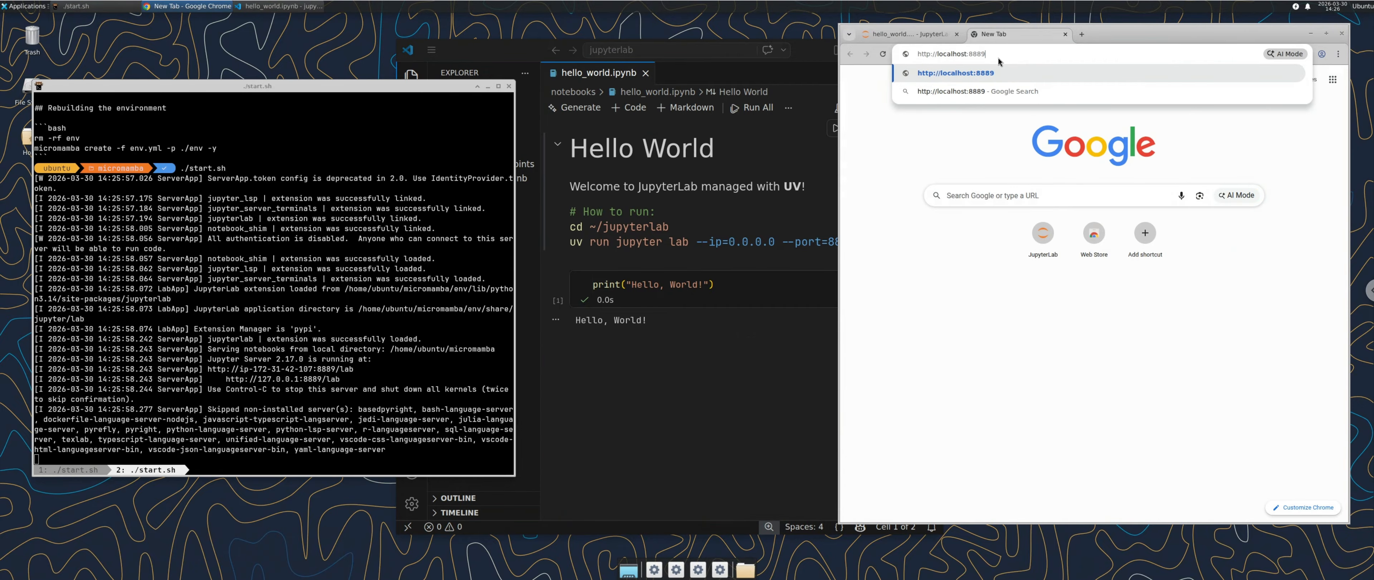
key(Return)
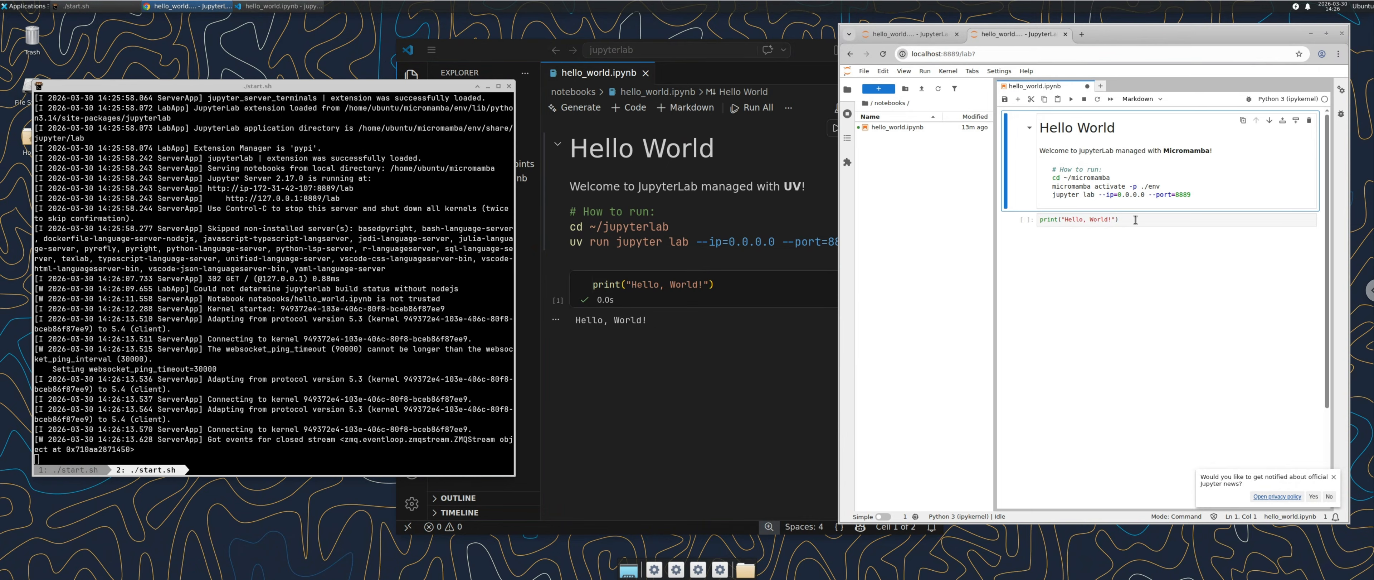
Step: Run the print cell so it outputs Hello, World!, and dismiss the Jupyter news notification
click(1158, 217)
key(ctrl+Return)
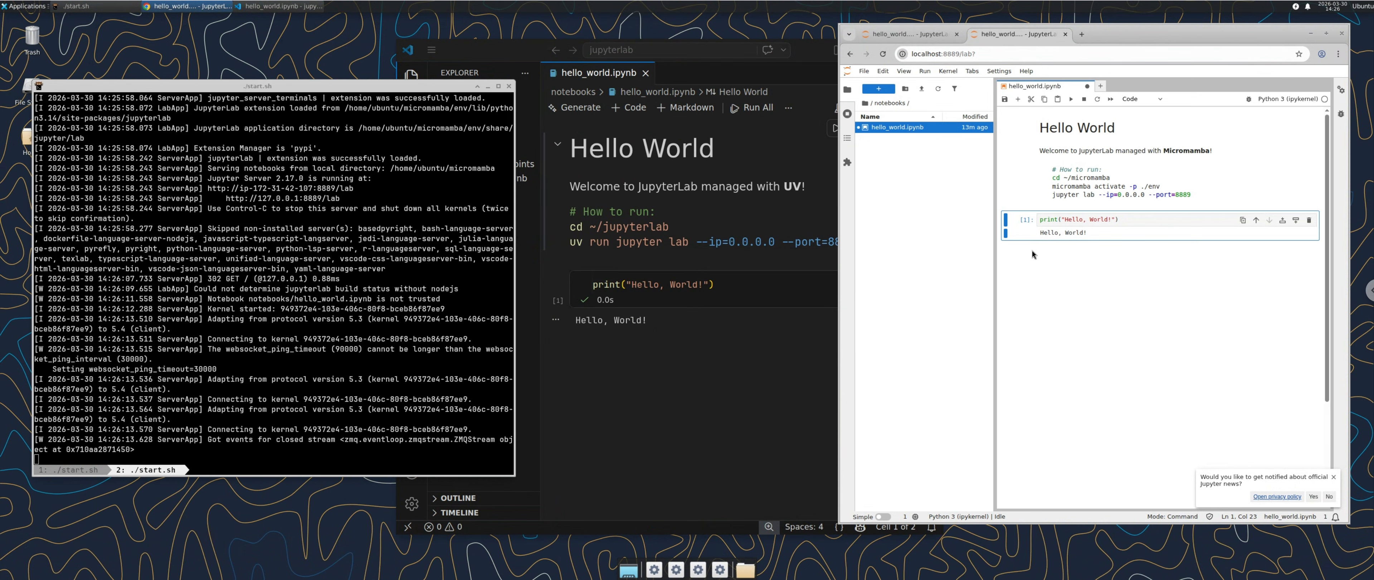
click(1334, 478)
click(762, 438)
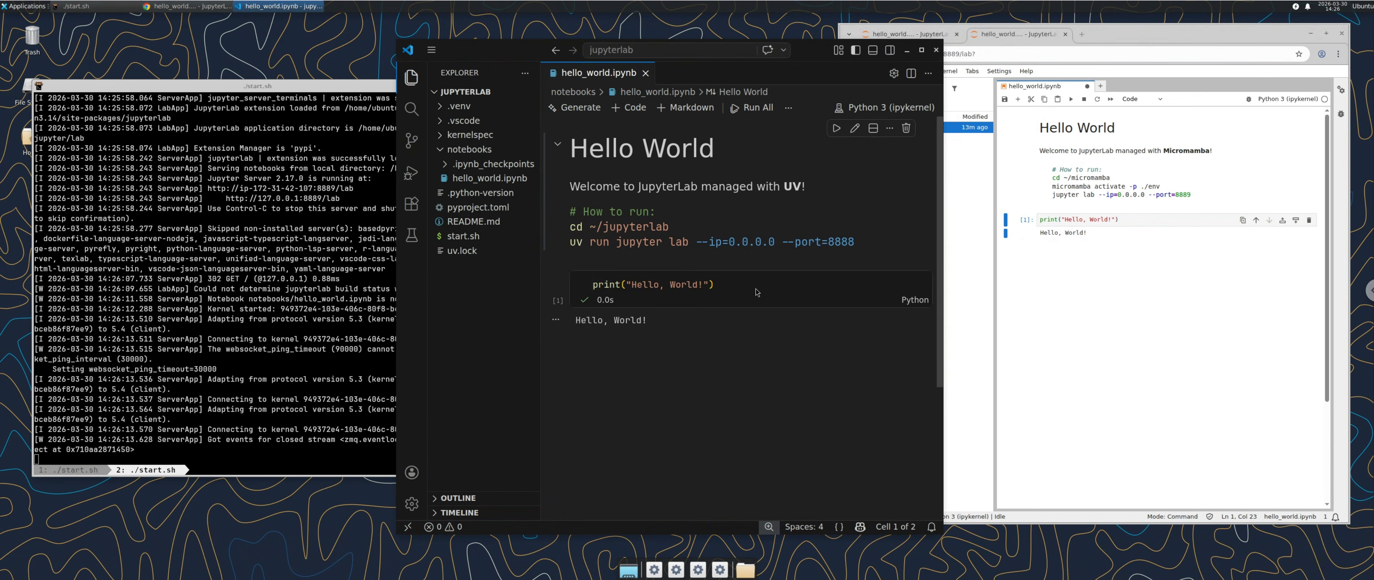
Step: Open the micromamba folder as the workspace via File > Open Folder
click(431, 50)
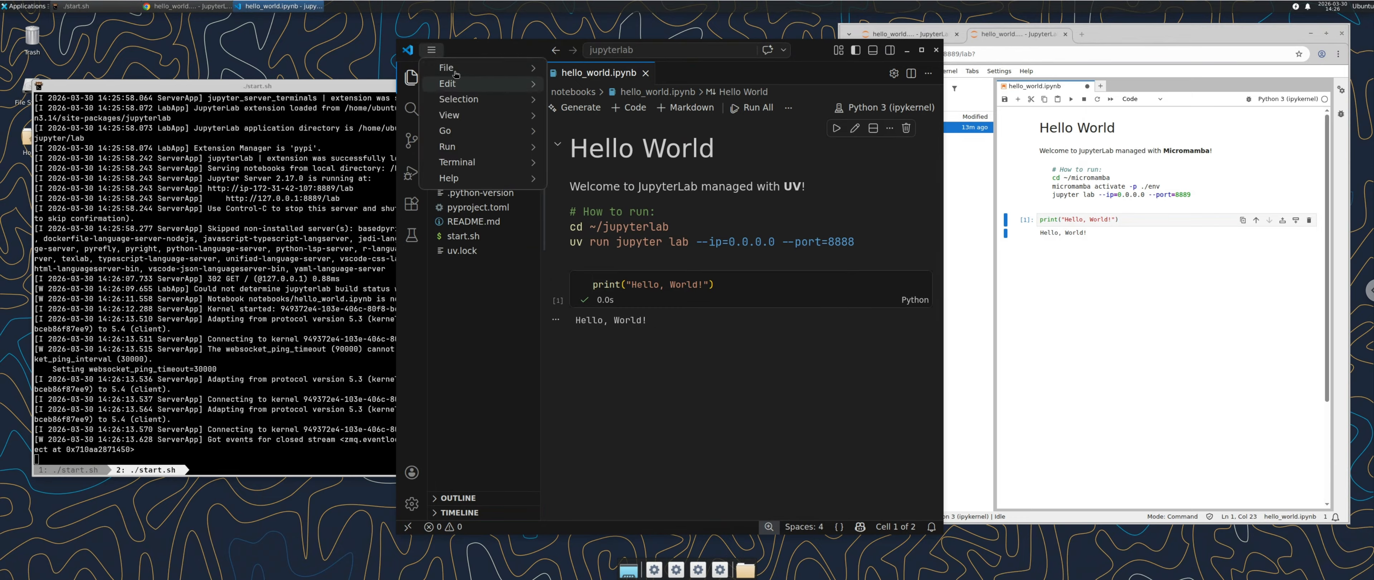
mouse_move(453, 68)
click(582, 153)
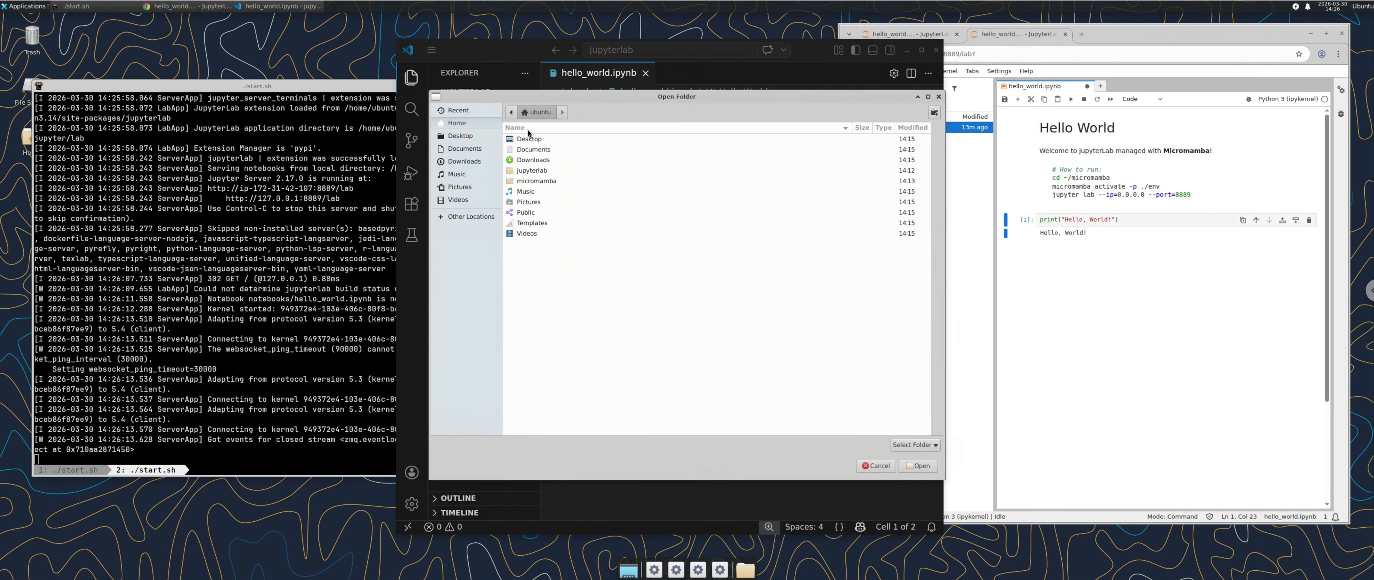
click(533, 181)
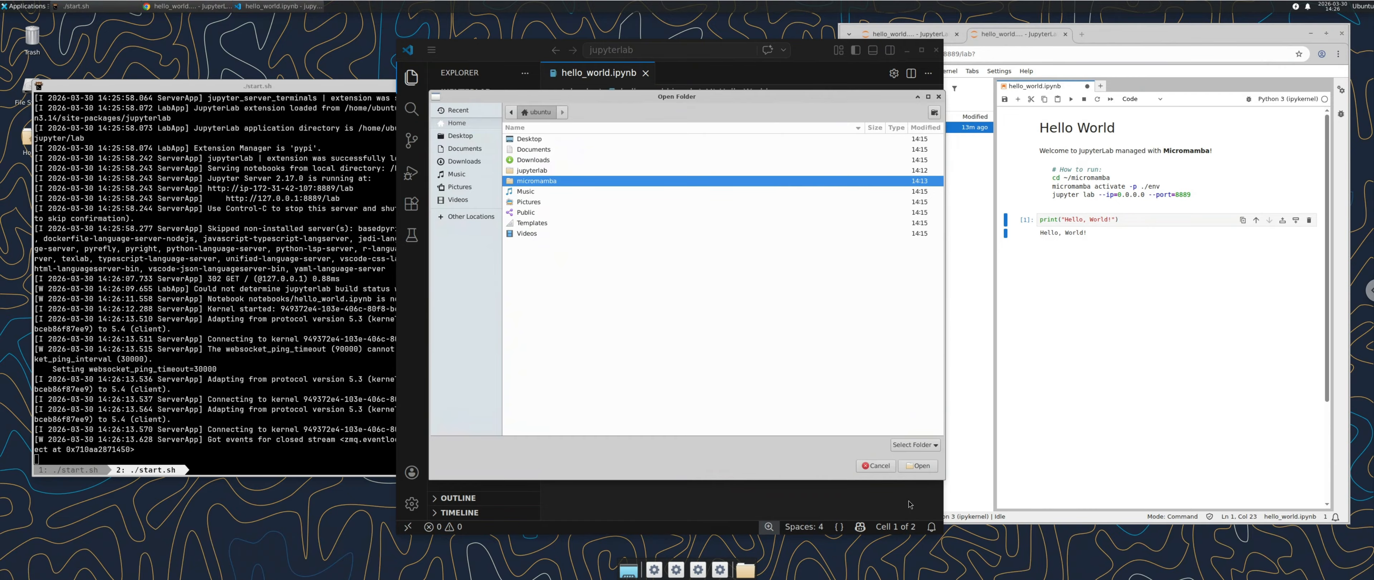
click(919, 466)
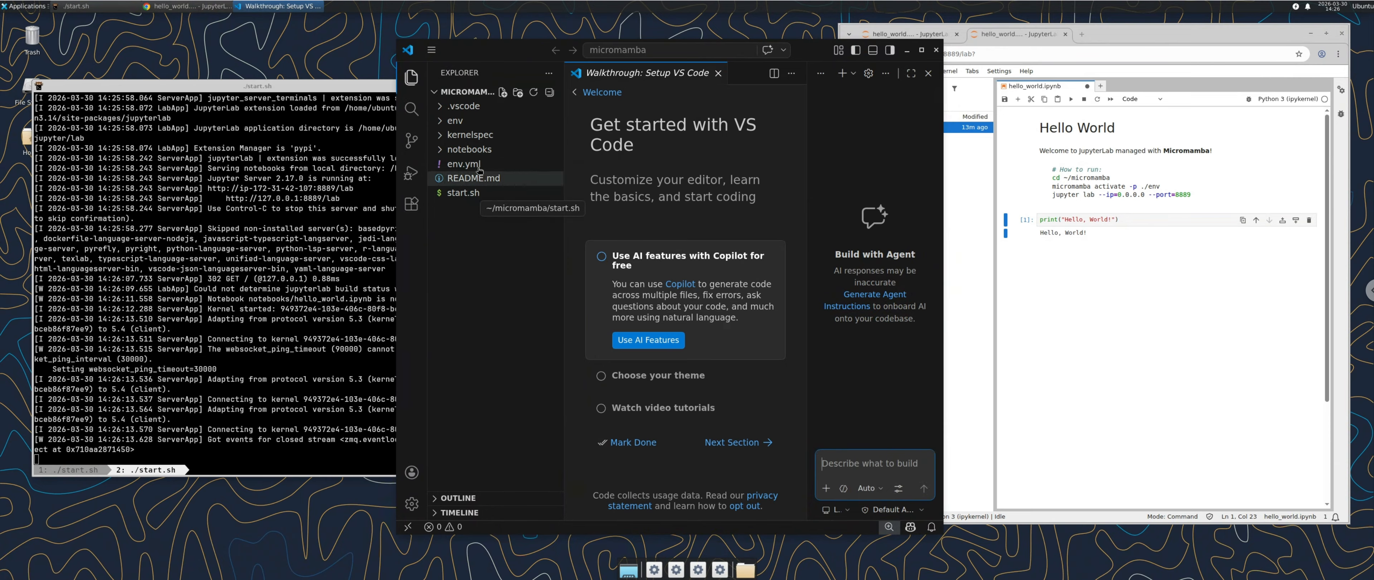
Step: Open notebooks/hello_world.ipynb and close the agent chat panel
click(476, 150)
click(495, 179)
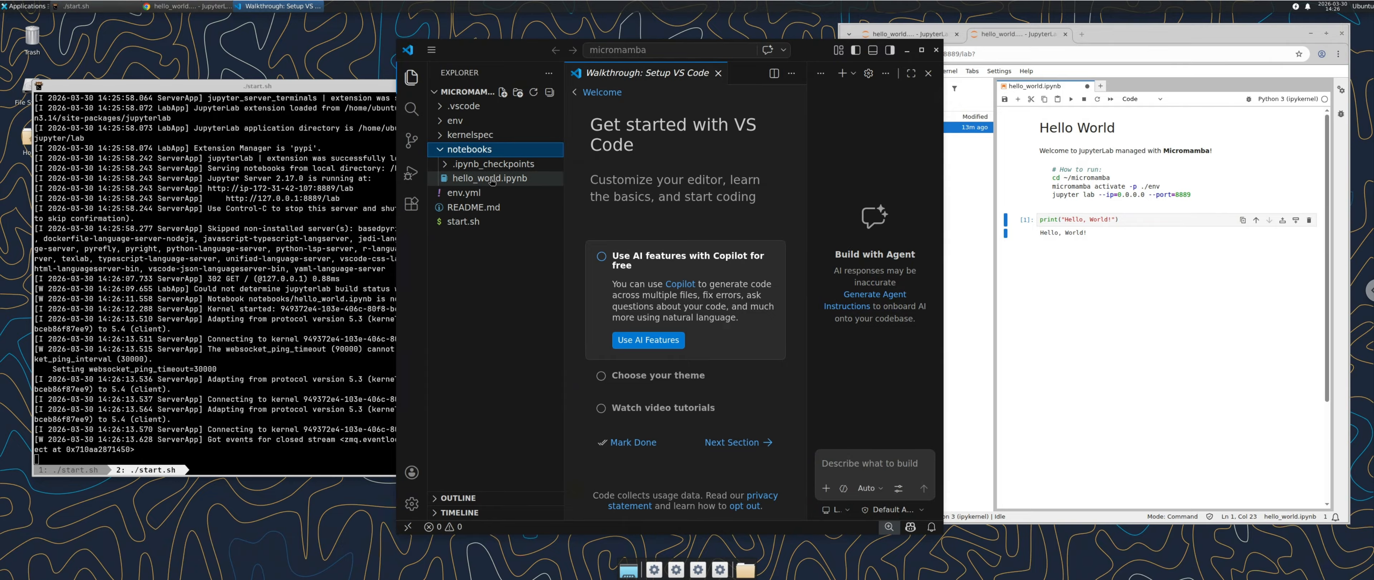
click(929, 73)
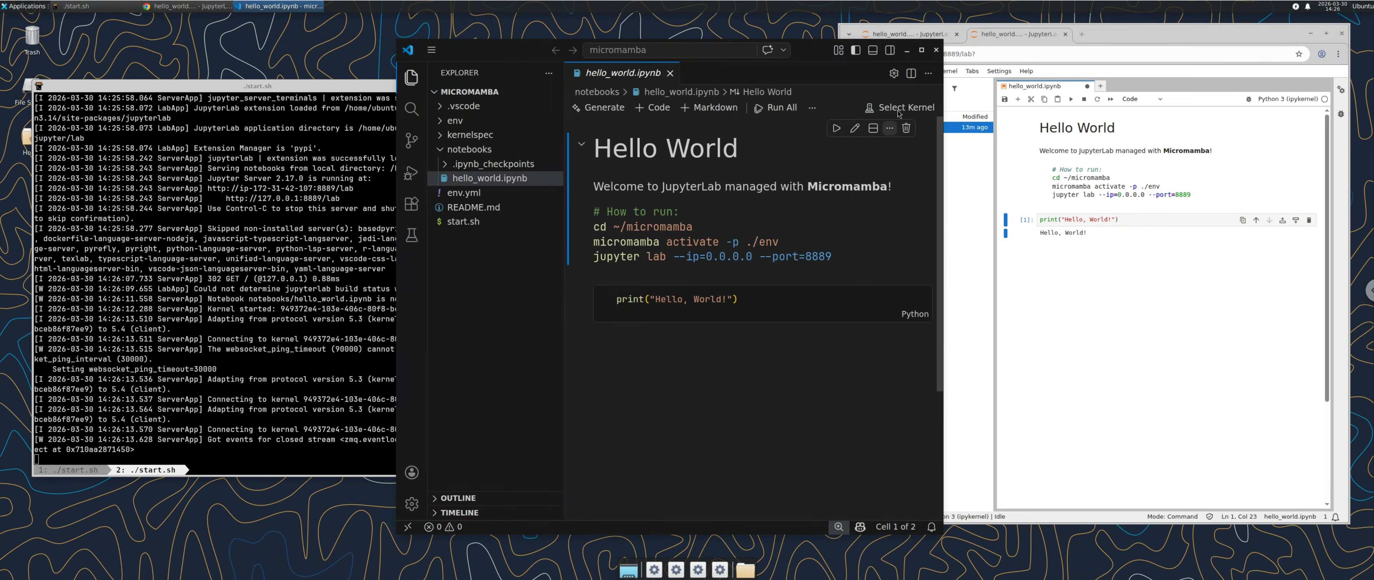
Step: Connect the notebook to the existing Jupyter server at localhost:8889, naming it micromamba
click(900, 109)
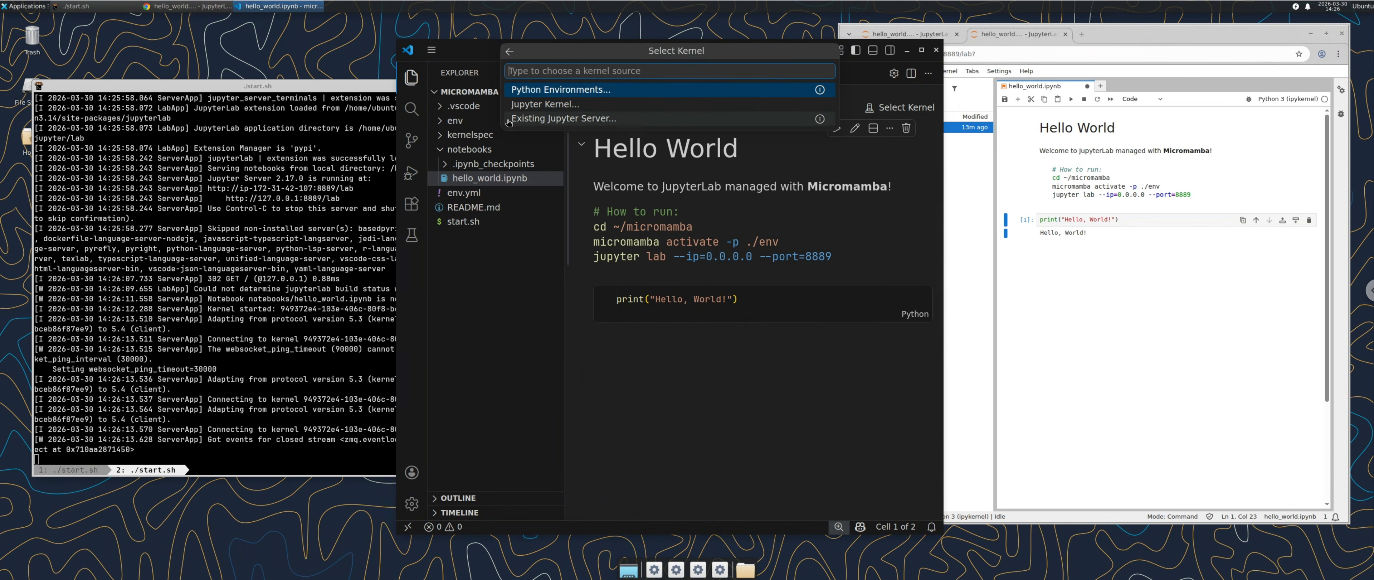
click(557, 125)
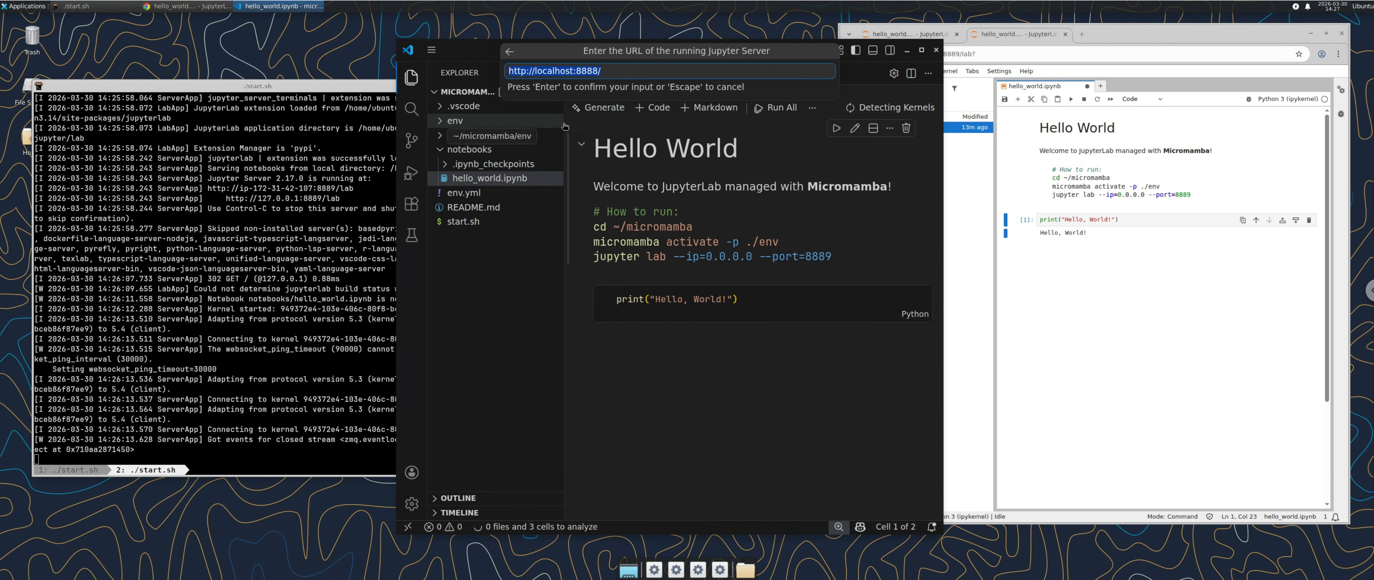
click(598, 75)
key(shift+Left)
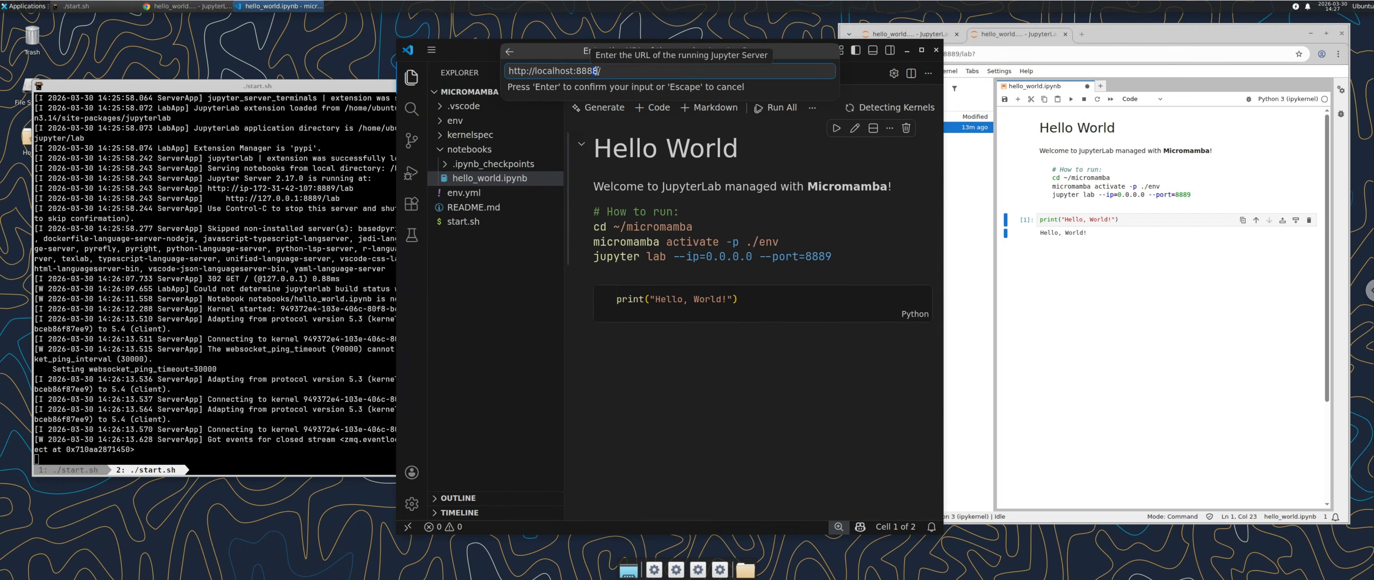
text(9)
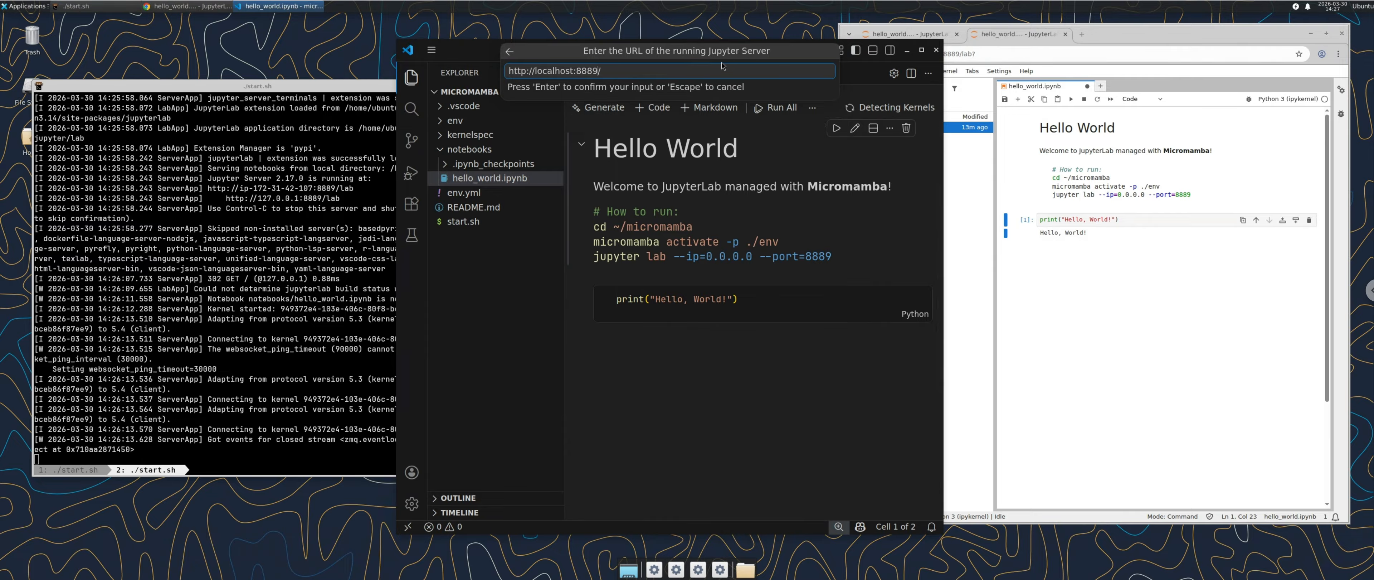
key(Return)
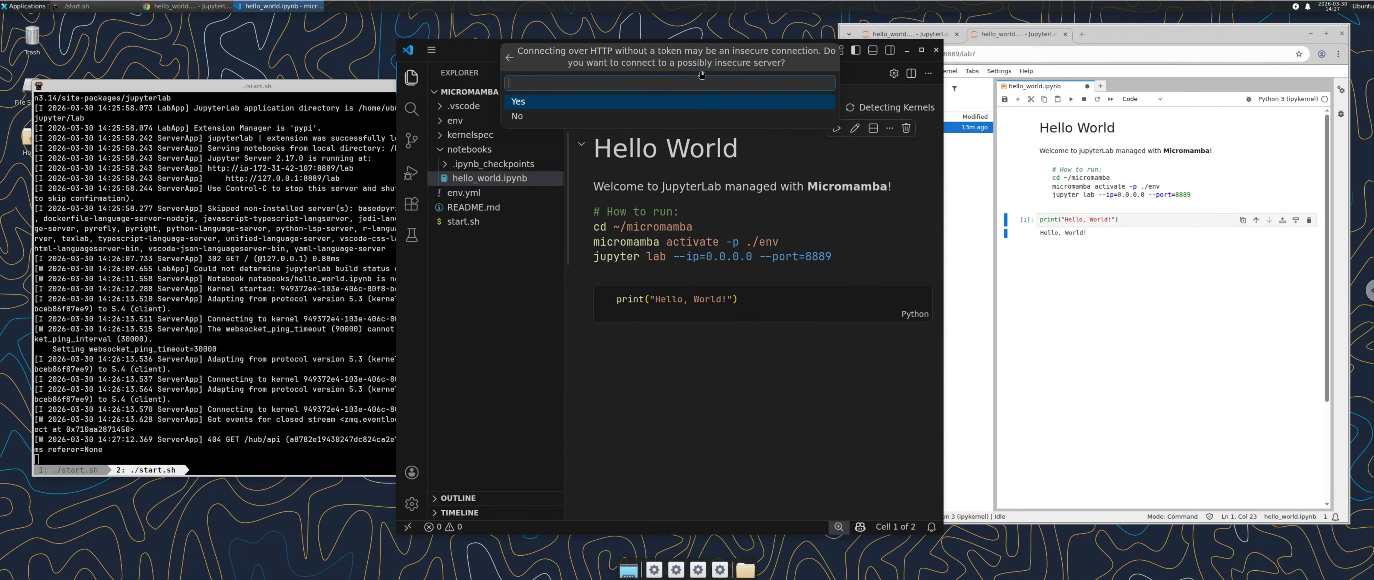
click(700, 102)
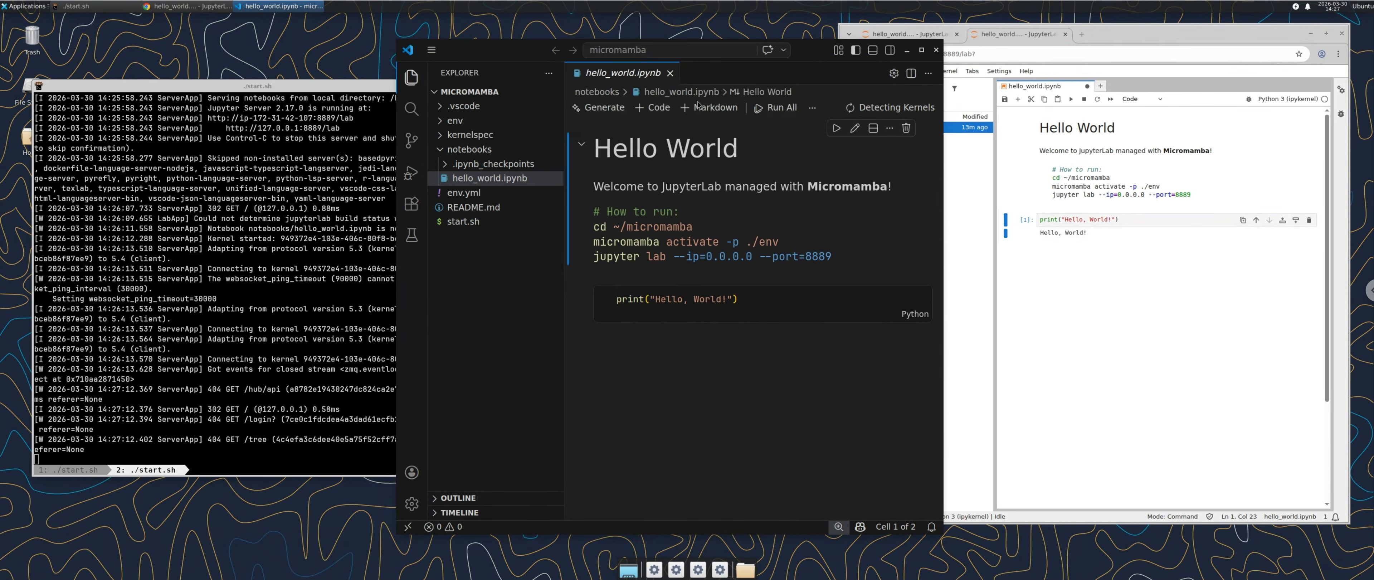
text(mi)
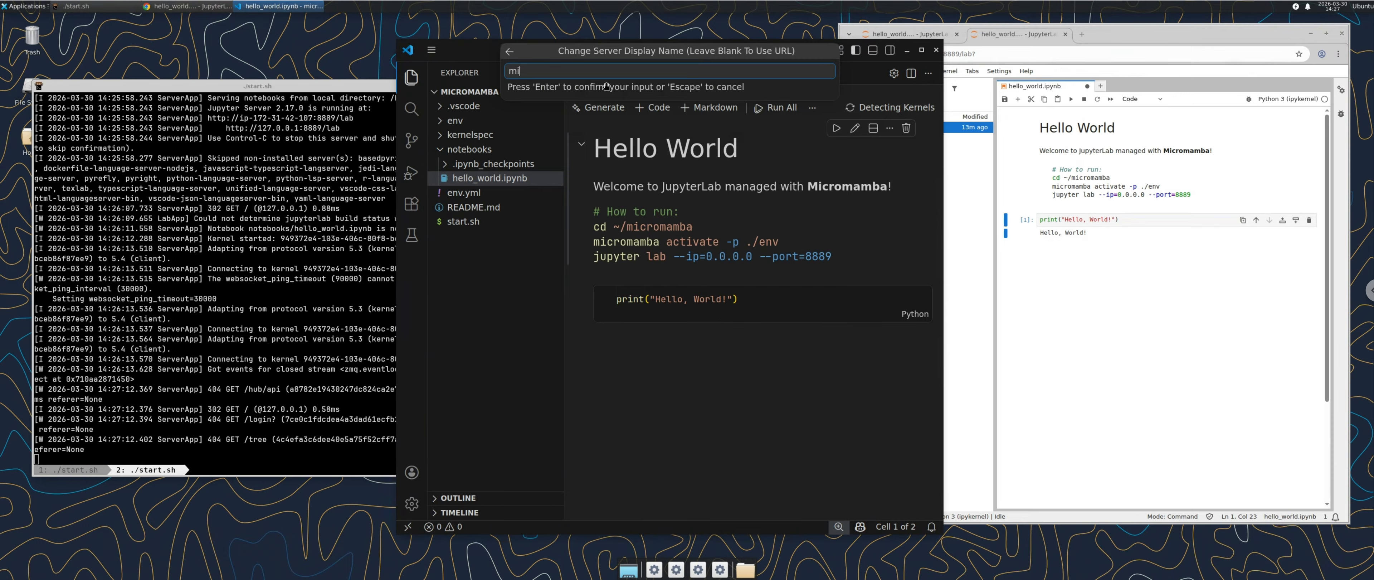
text(cromamba)
key(Return)
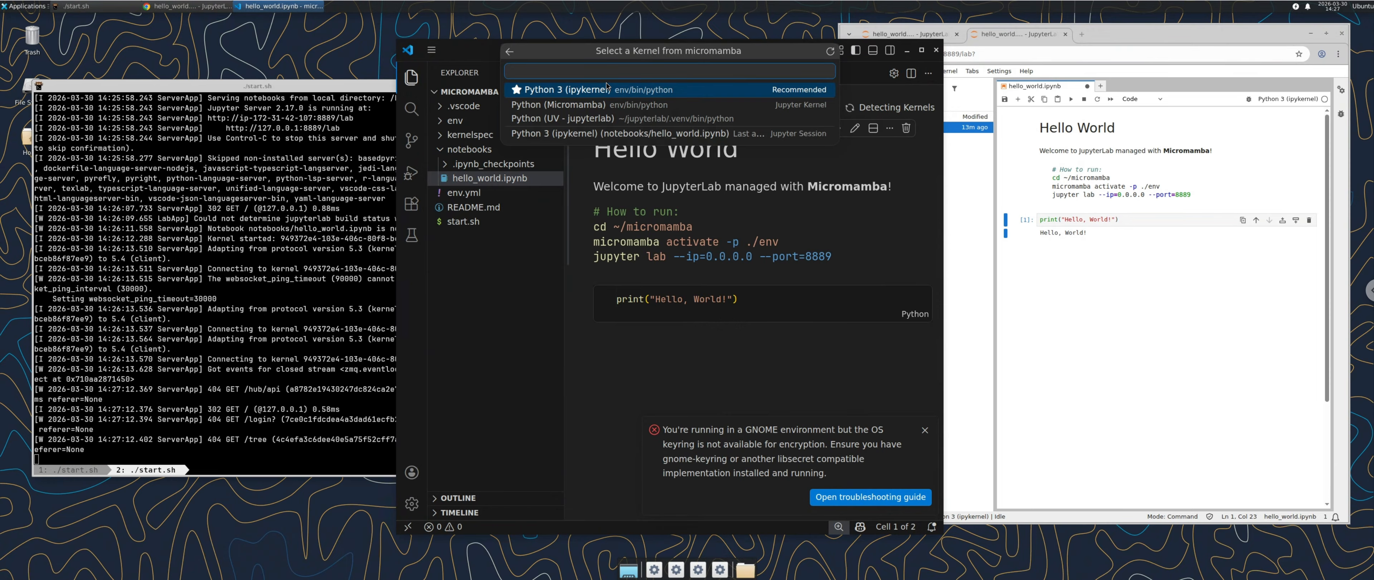
Step: Select the Python 3 (ipykernel) kernel and dismiss the keyring warning
click(621, 95)
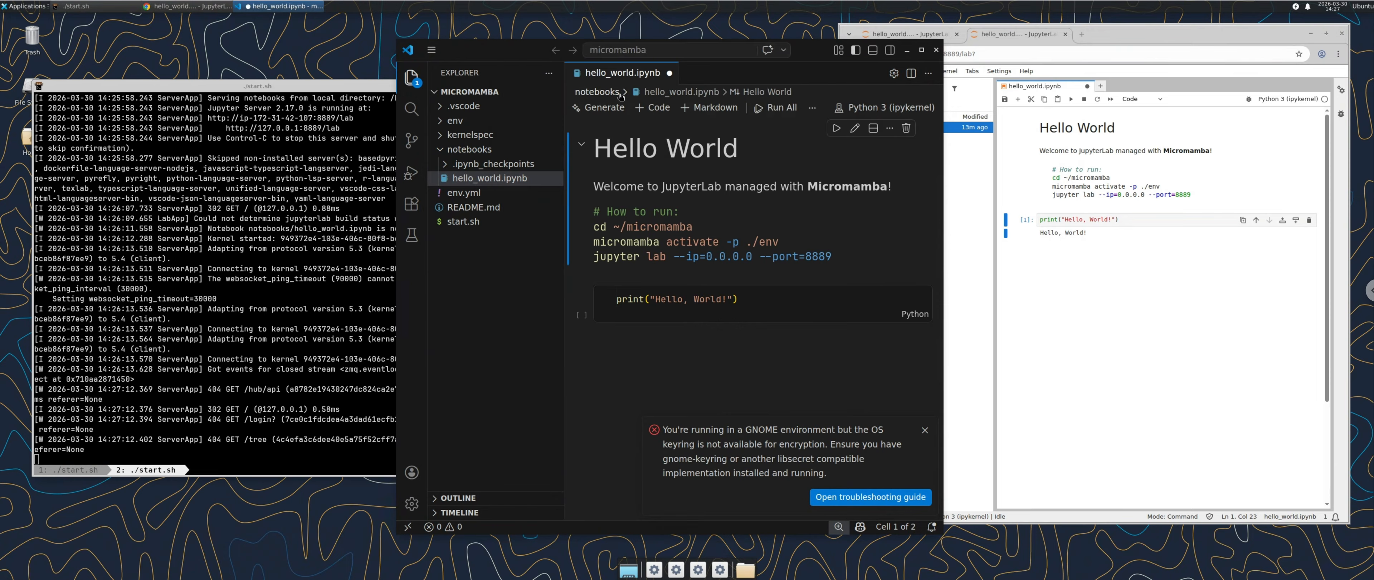
click(928, 437)
click(755, 305)
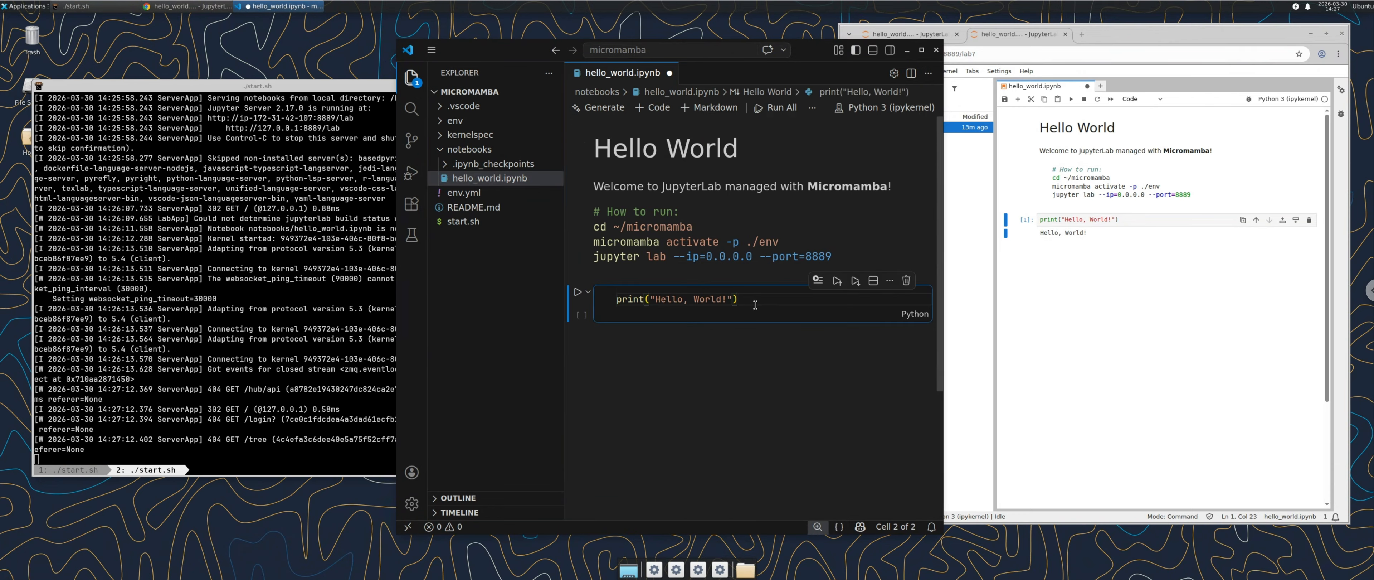
Step: Run the print cell to output Hello, World!, save hello_world.ipynb, and exit full screen with F11
key(ctrl+Return)
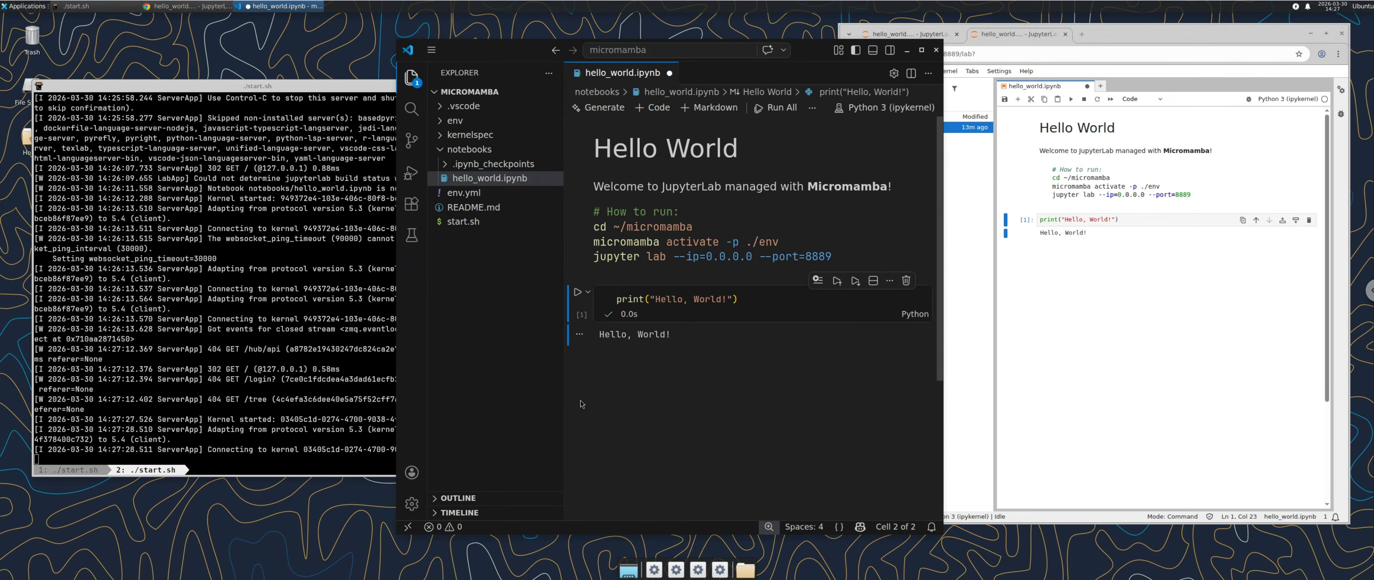
mouse_move(760, 364)
key(ctrl+s)
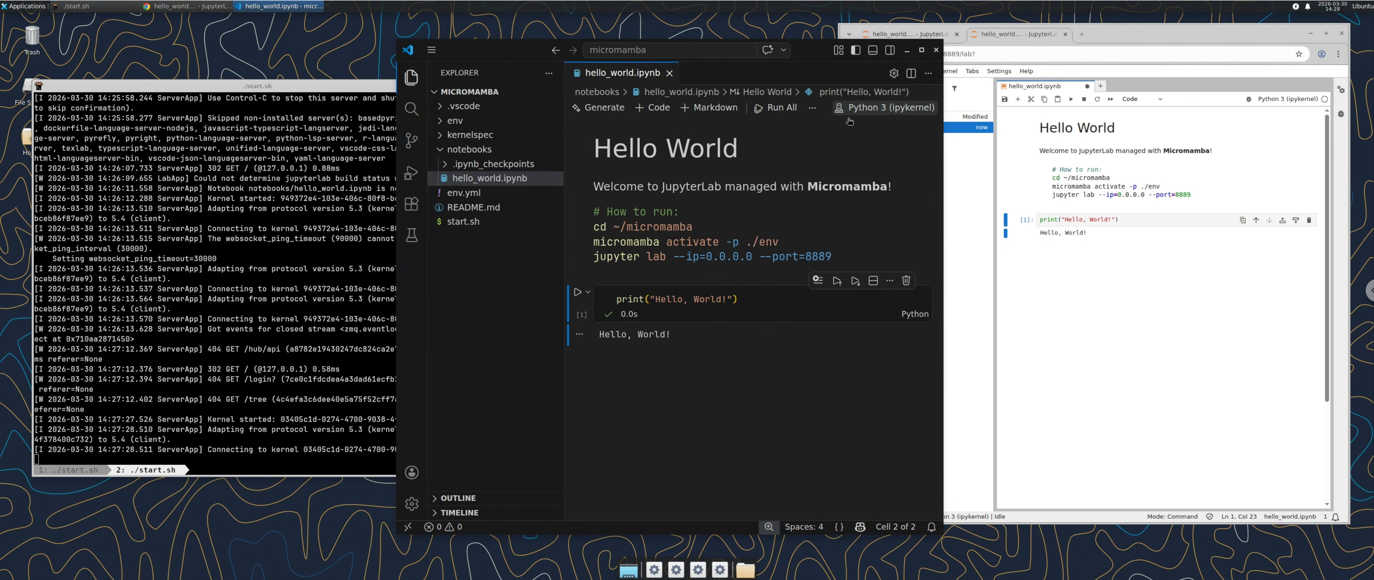
key(F11)
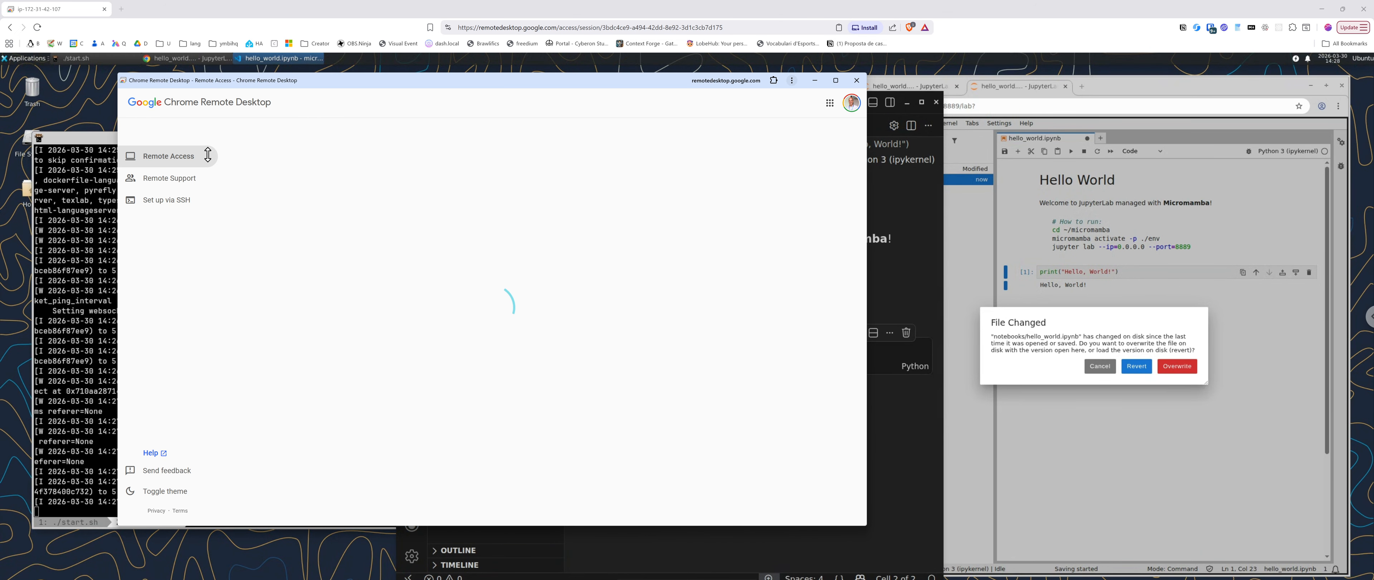
drag(155, 79, 234, 84)
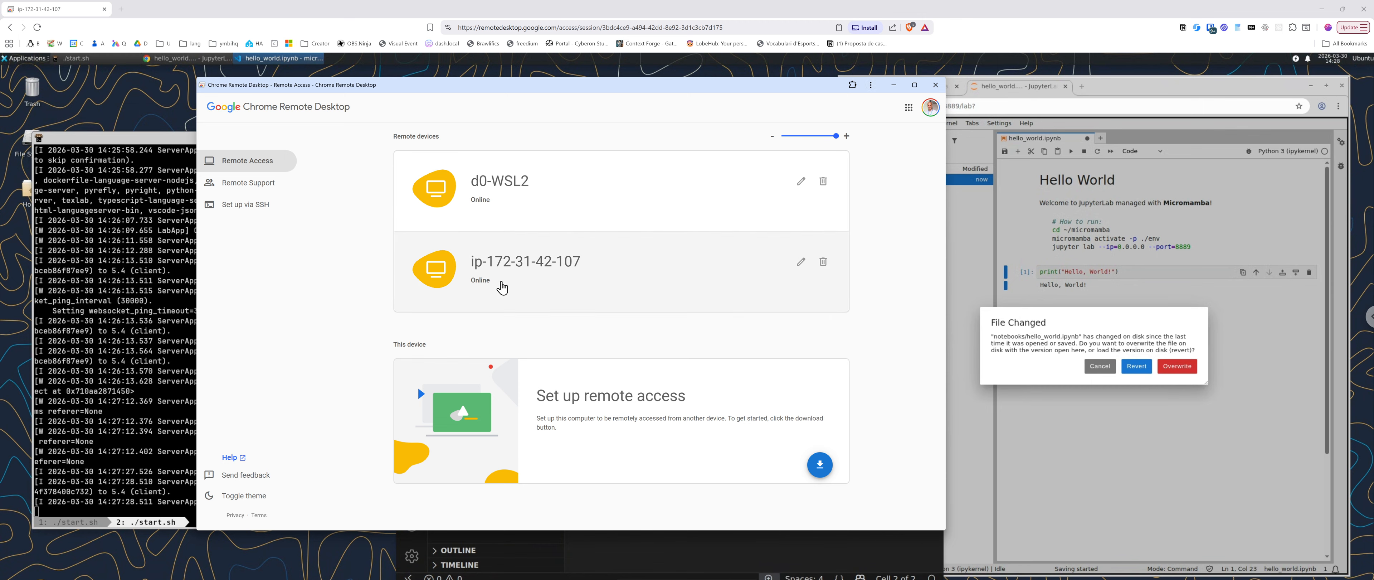
click(533, 277)
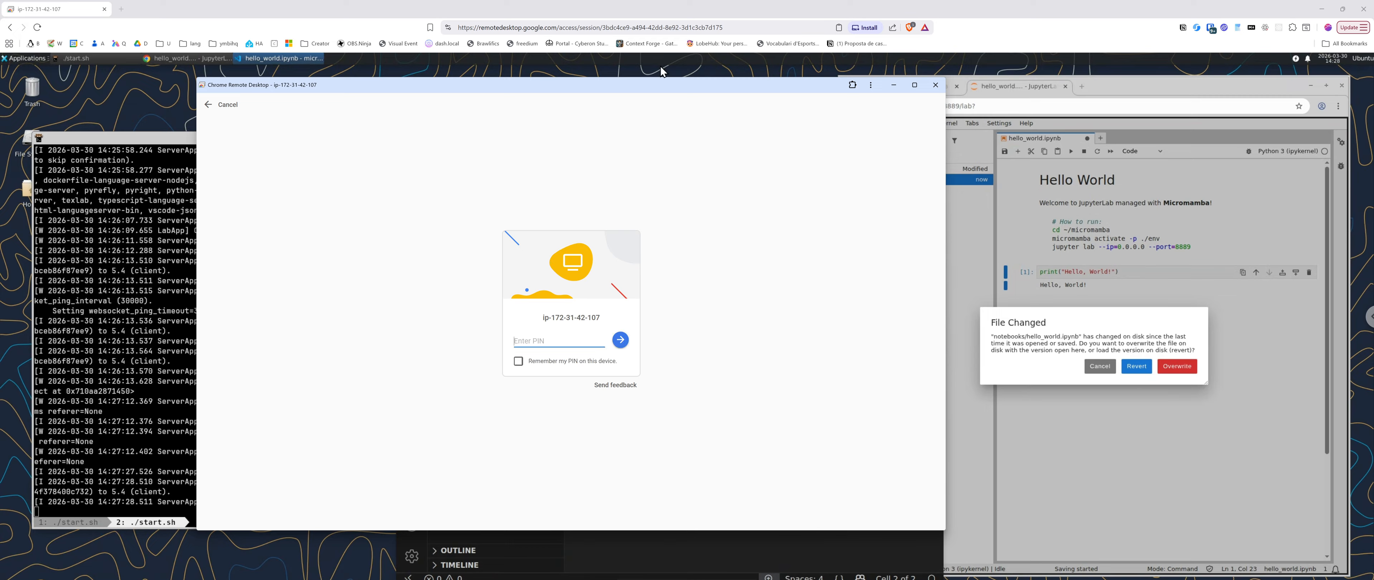
Step: Enter the device PIN to start the session and maximize the remote desktop window
text(••••••)
key(Return)
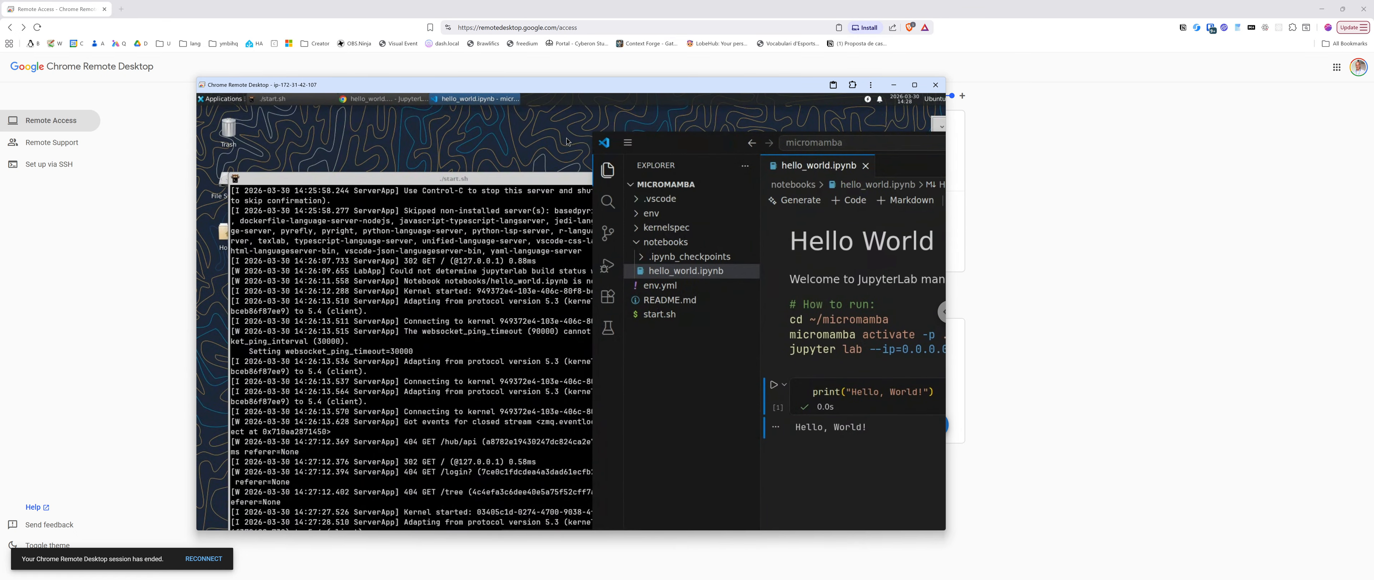
click(913, 86)
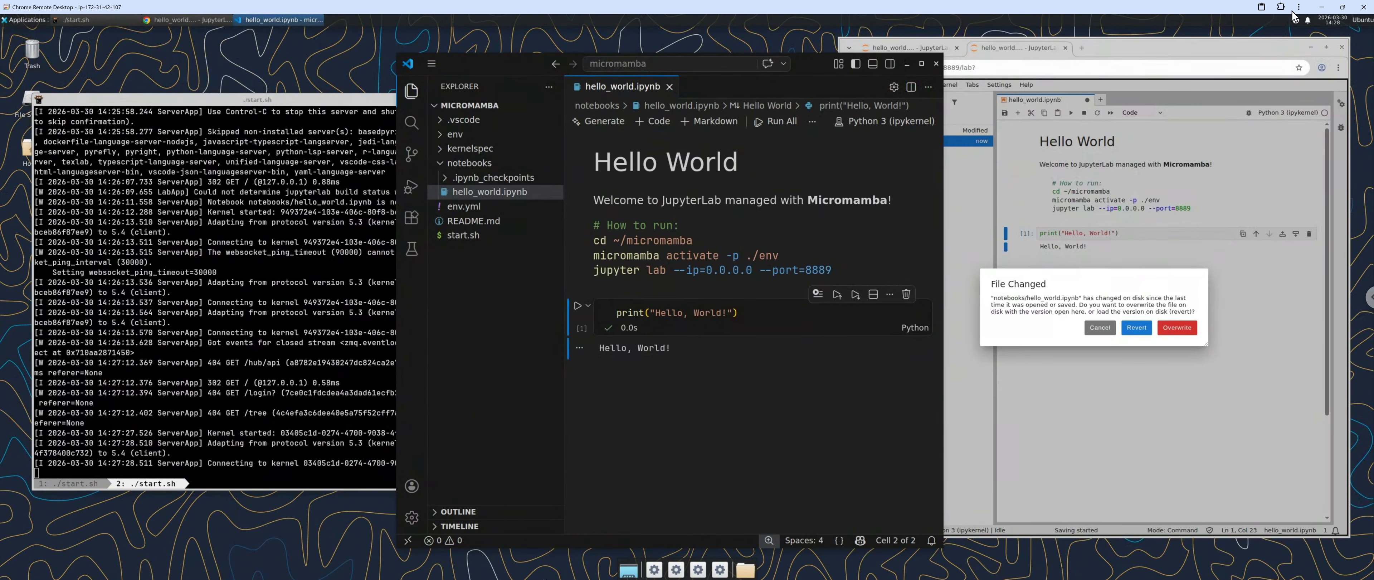
Step: Toggle the remote desktop to full screen and back, then restore it and move it up-right
click(1297, 7)
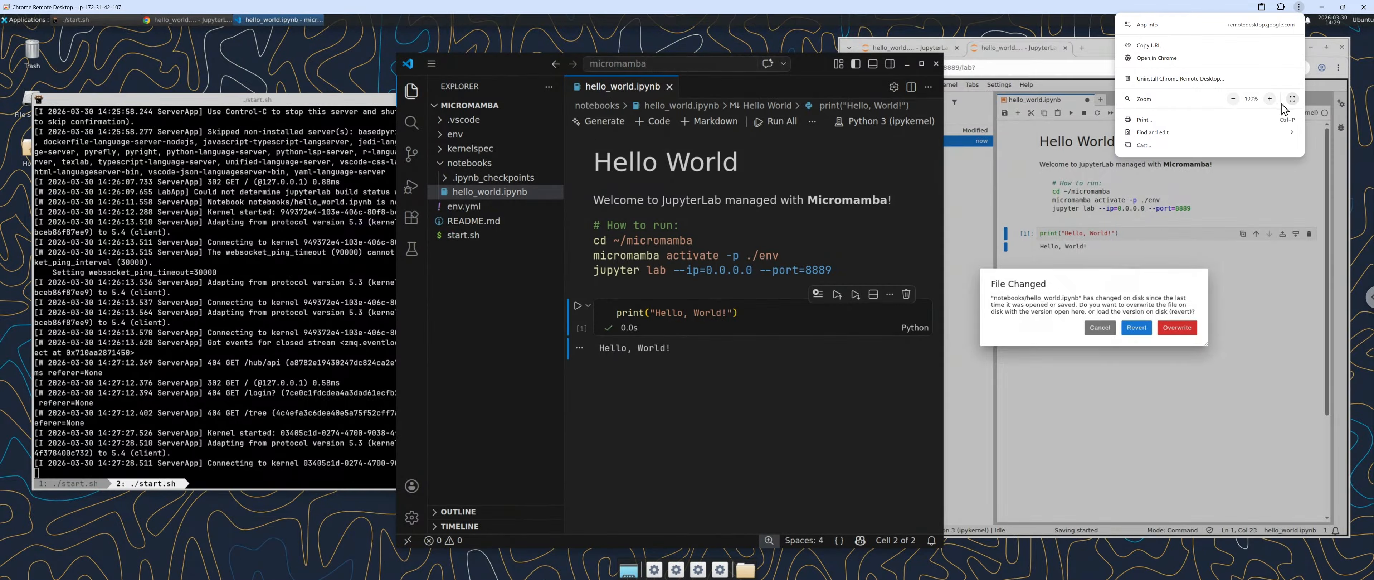
click(1293, 99)
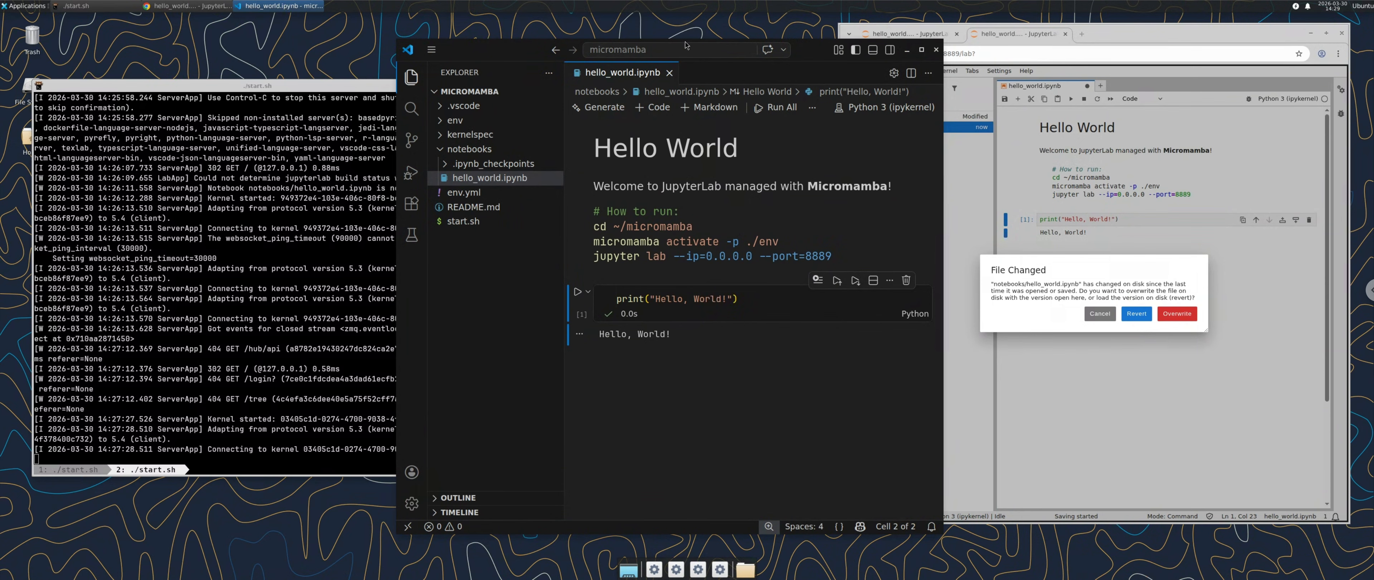
click(679, 30)
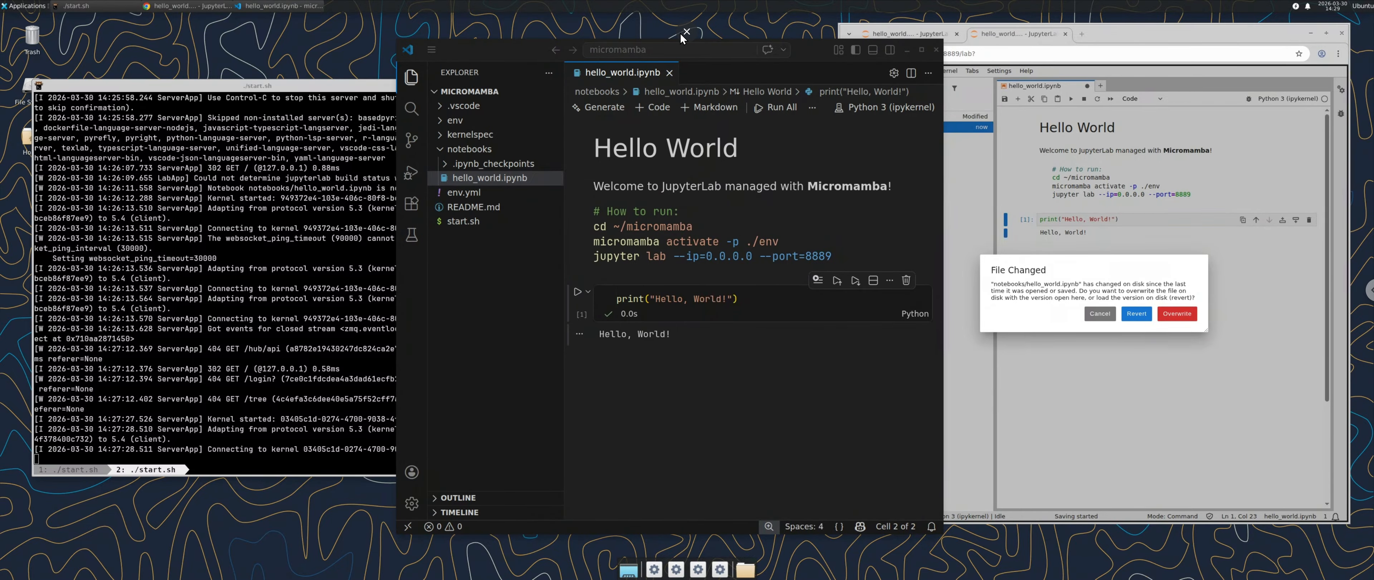
click(687, 33)
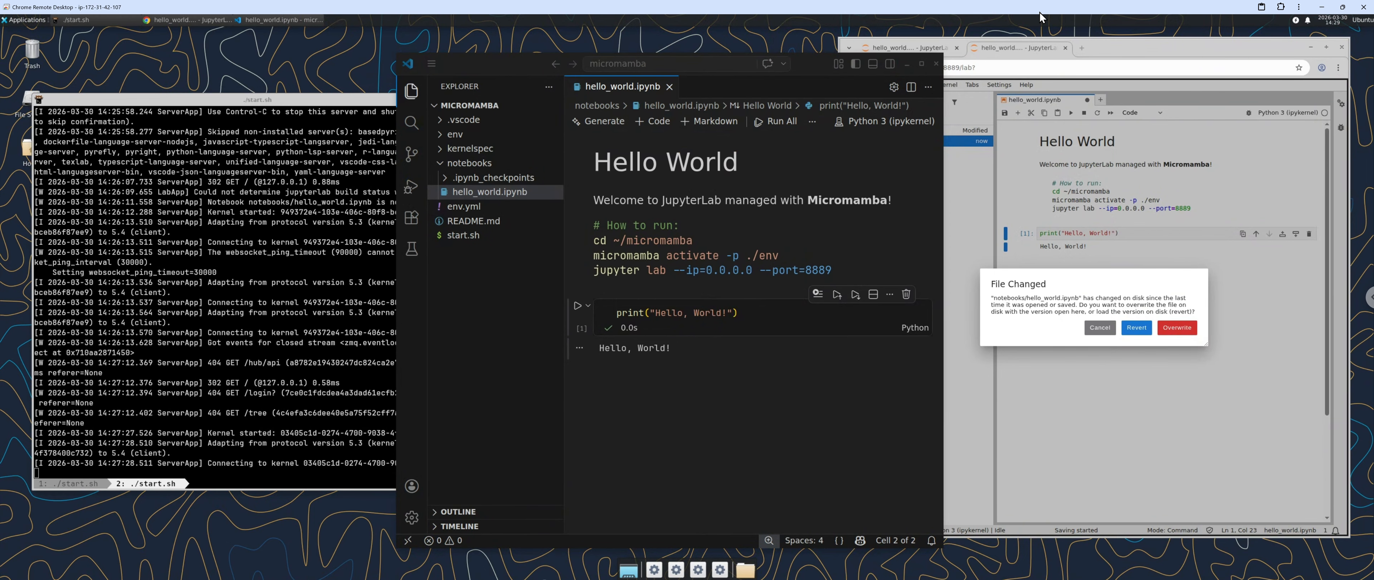
click(1343, 7)
drag(656, 88, 1013, 50)
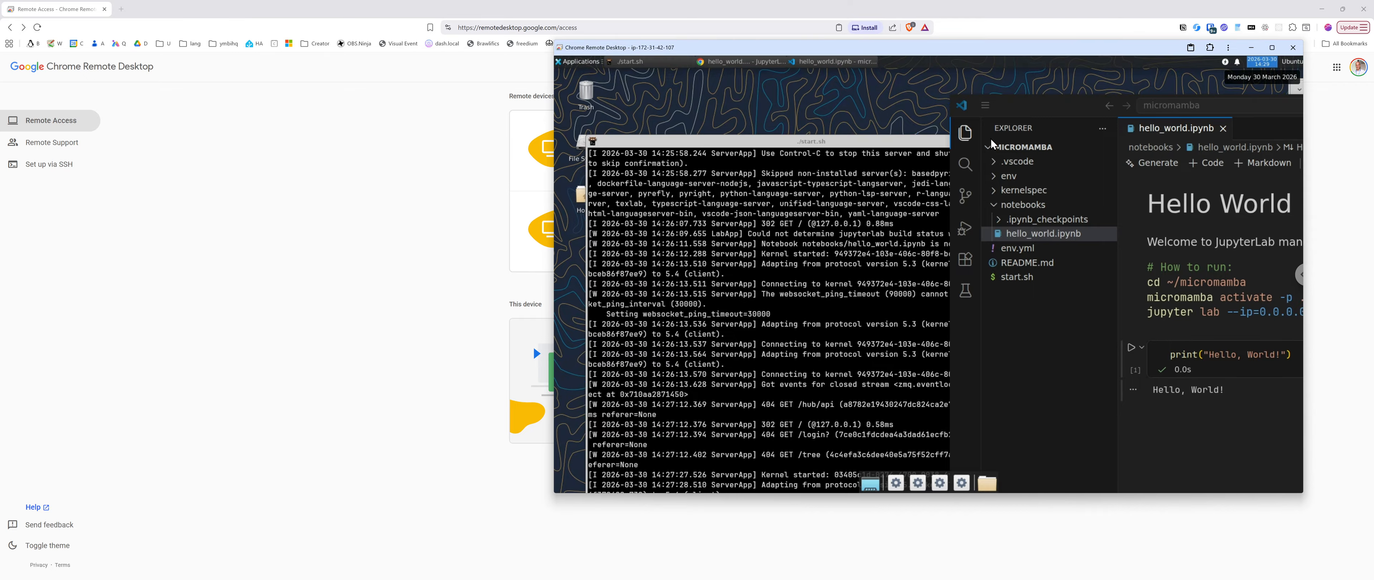
Step: Close the Chrome Remote Desktop window and bring VS Code to the front
click(1343, 9)
click(1151, 45)
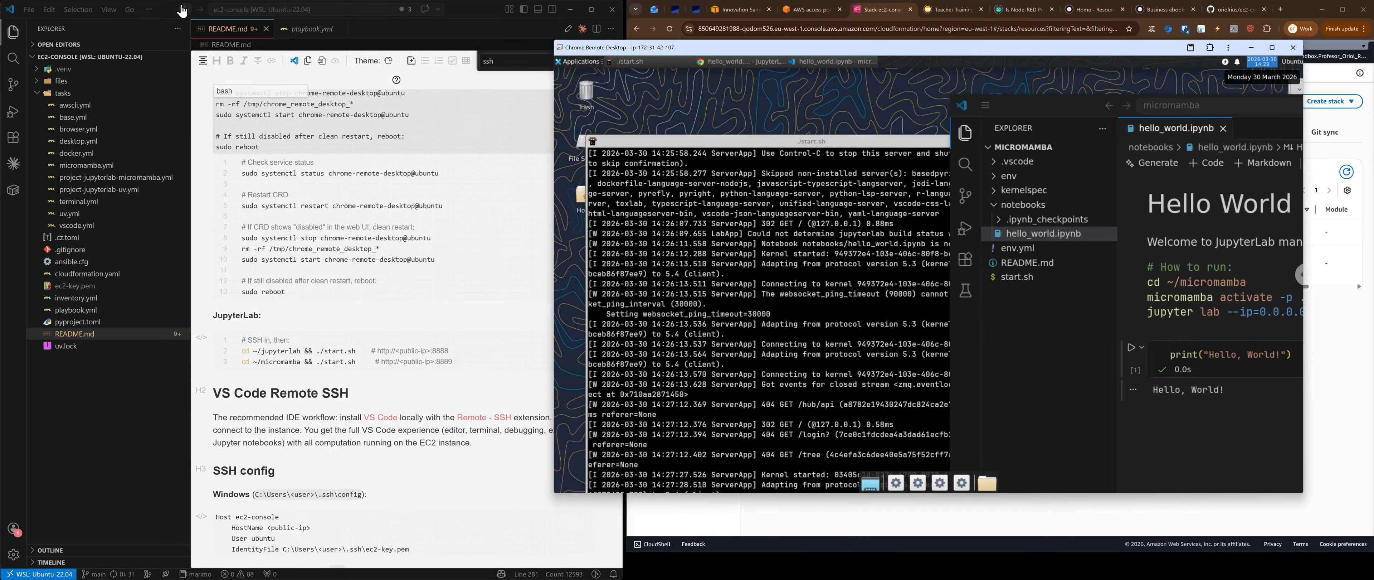
click(167, 11)
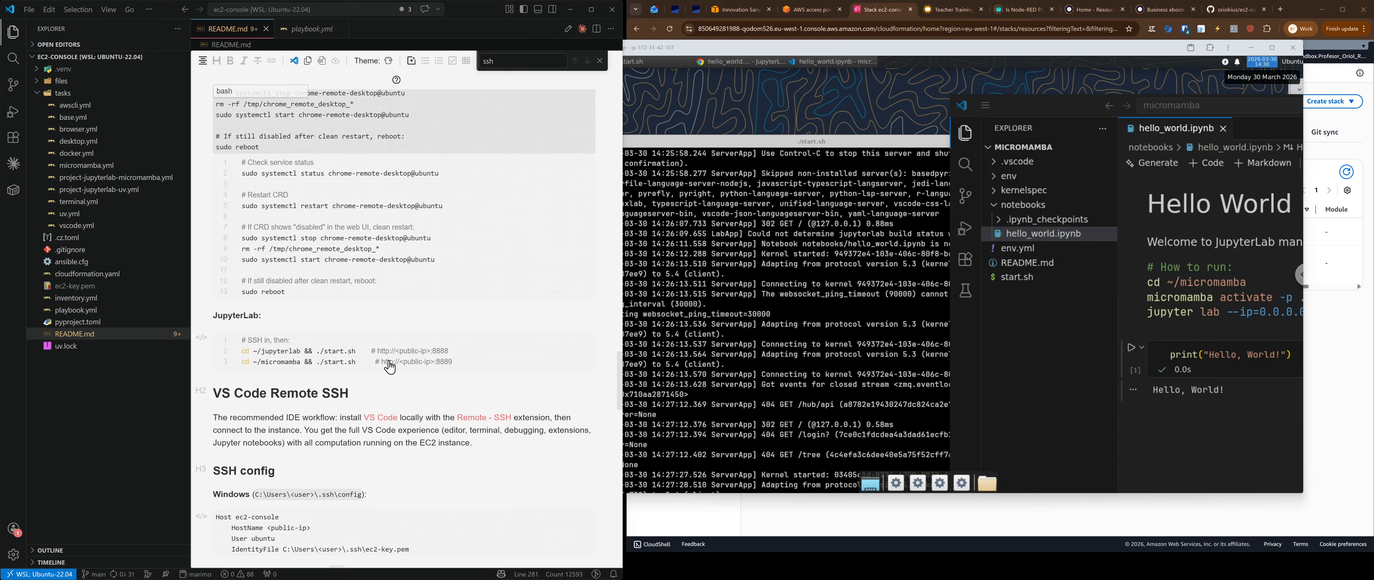
key(ctrl+shift+p)
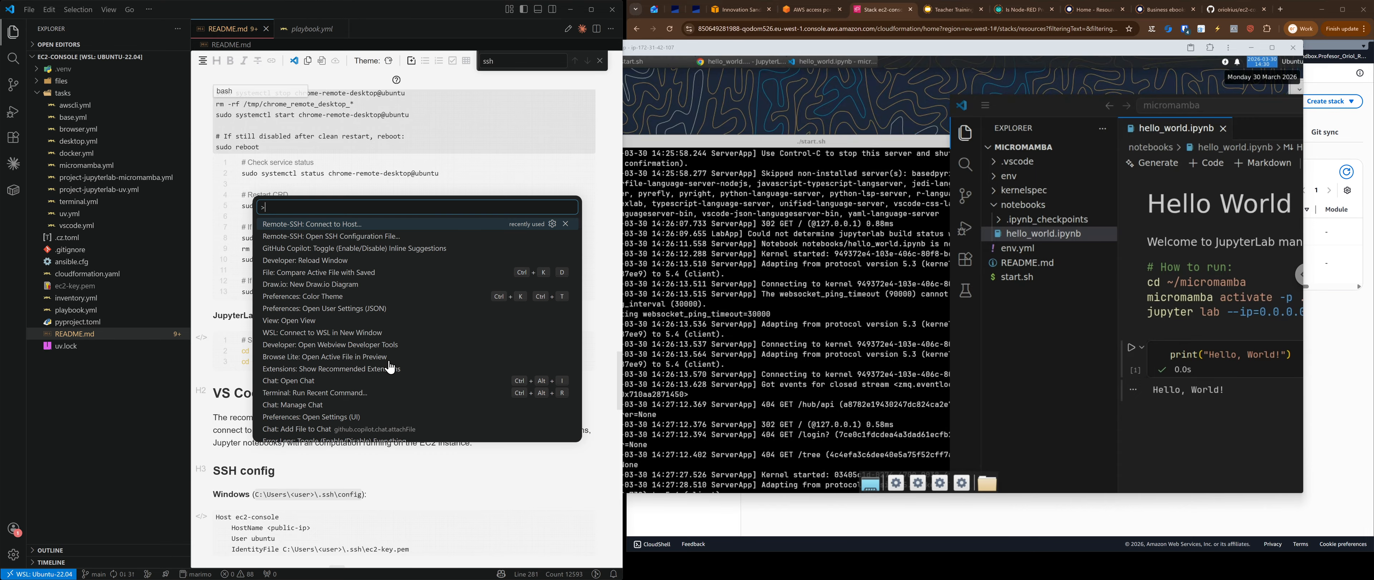
key(Escape)
key(ctrl+p)
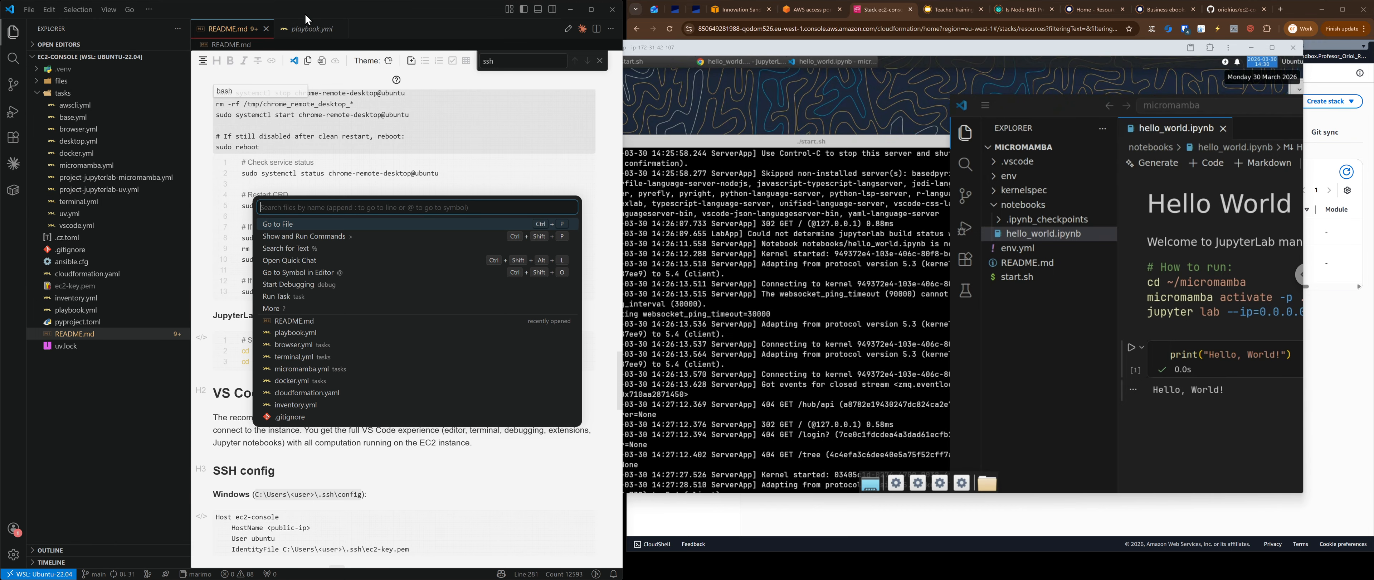
key(Escape)
key(ctrl+p)
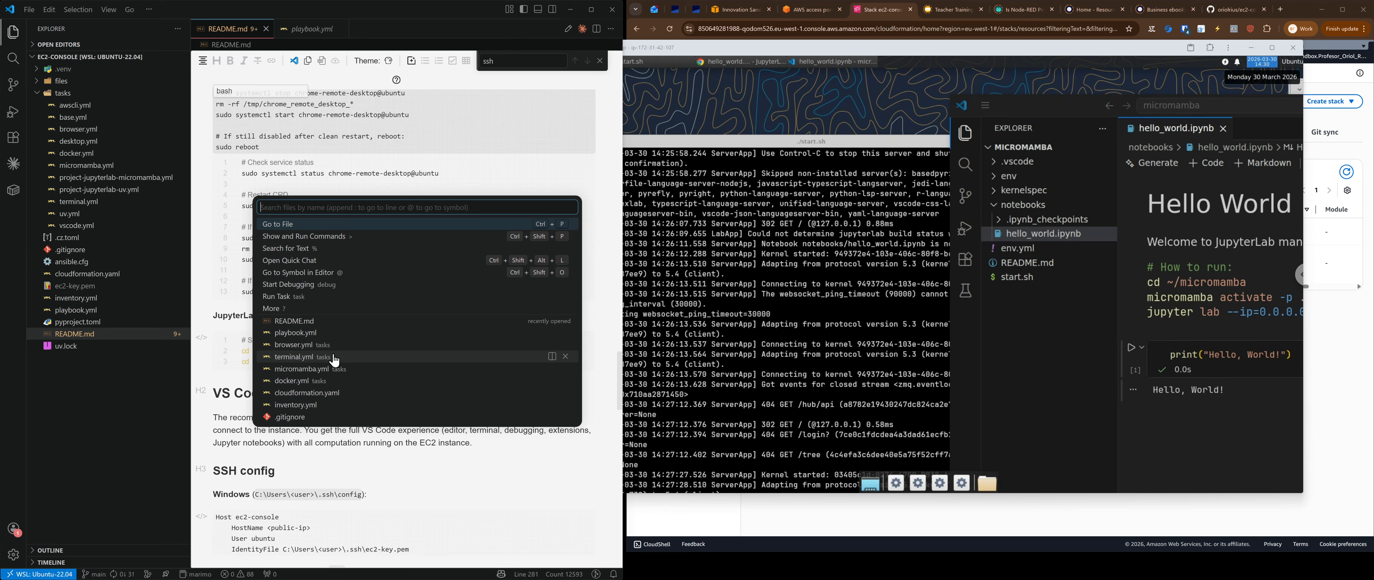
Step: Run Remote-SSH: Connect to Host > Configure SSH Hosts and open the user's .ssh\config file
text(remote)
key(ctrl+shift+p)
text(remote)
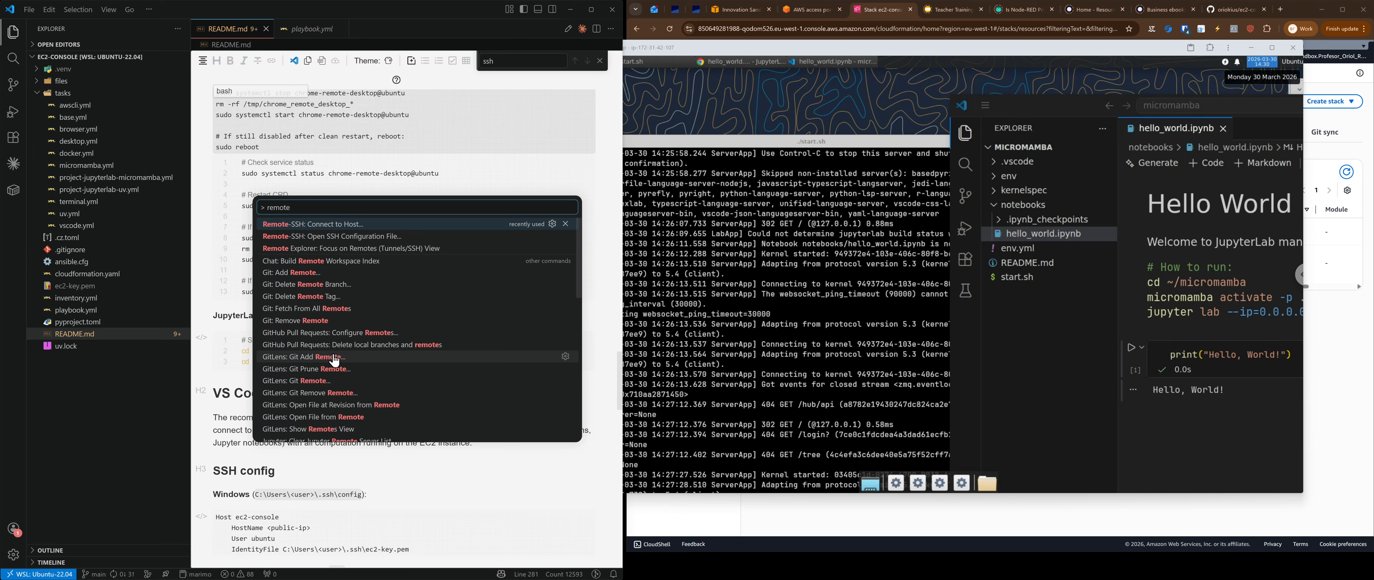
click(334, 227)
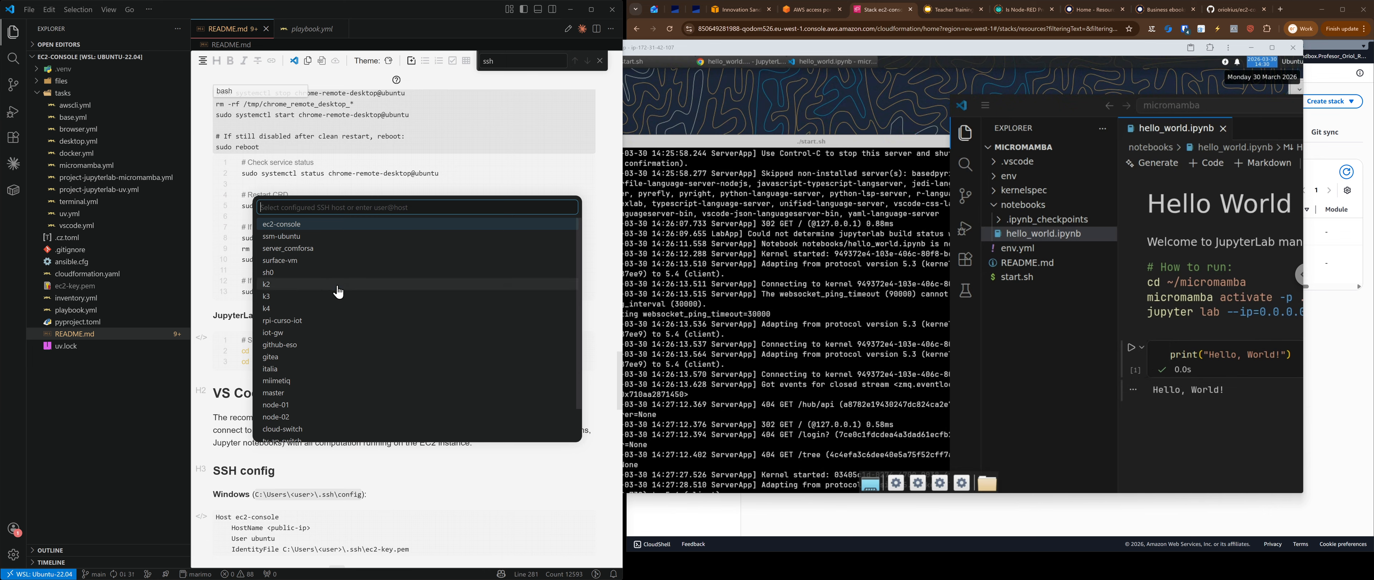
scroll(338, 292, down, 2)
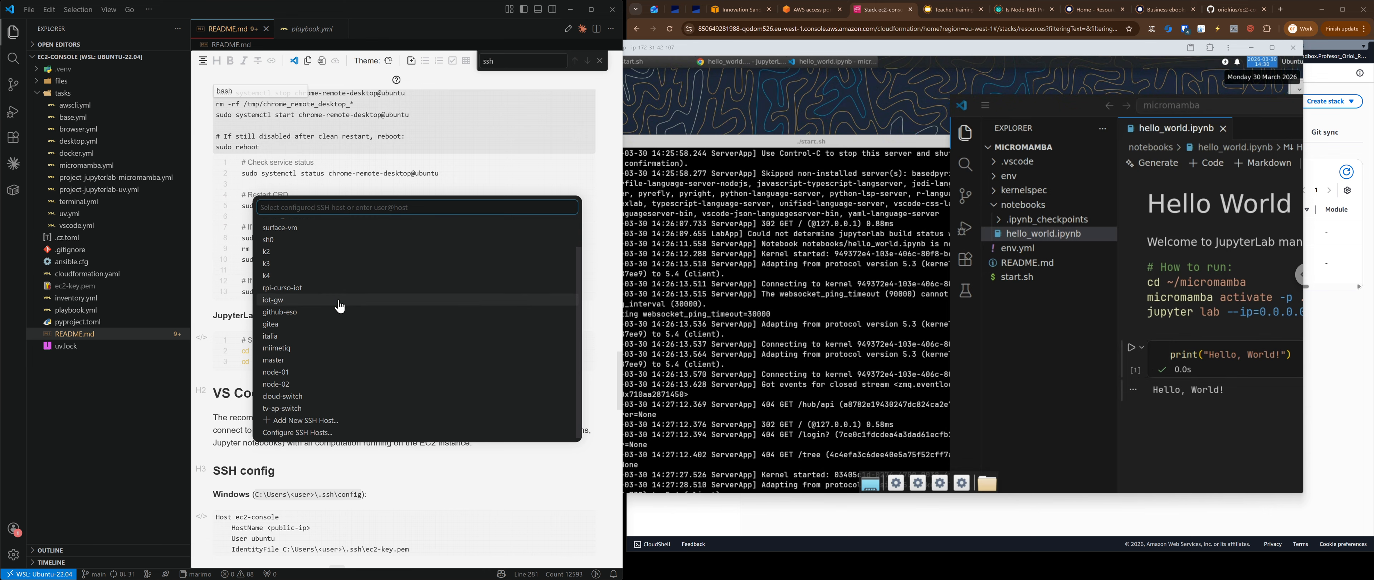
click(301, 433)
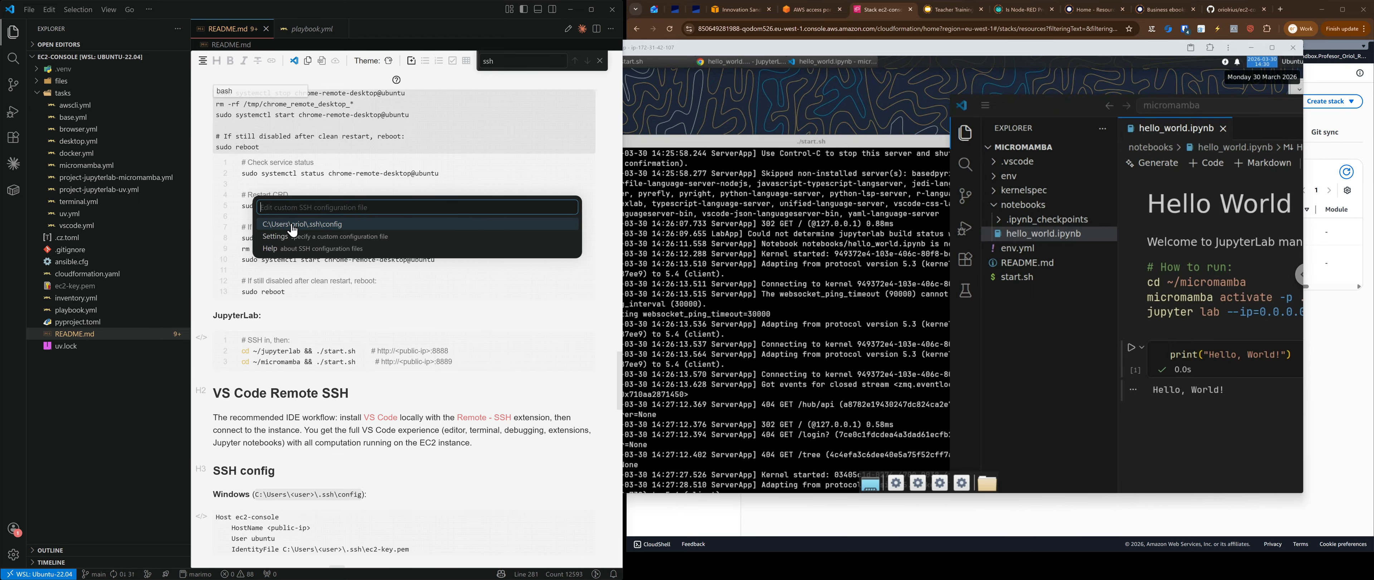
click(337, 231)
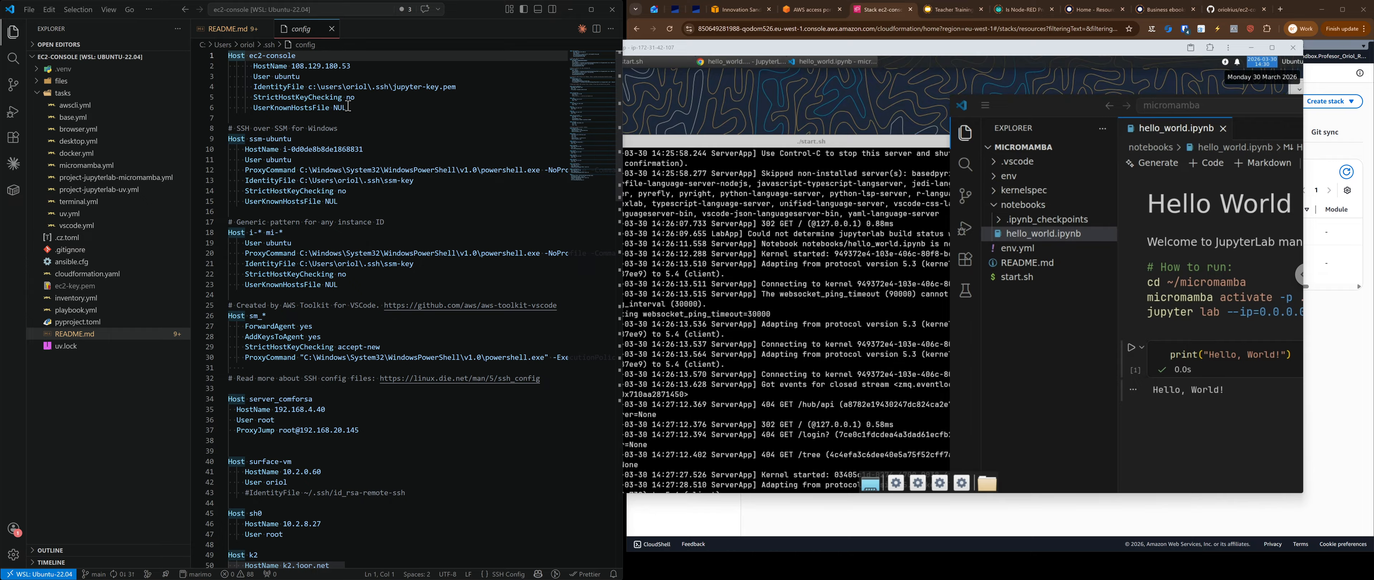
Step: Inspect the ec2-console host block and select its IdentityFile key path on line 4
drag(348, 108, 222, 56)
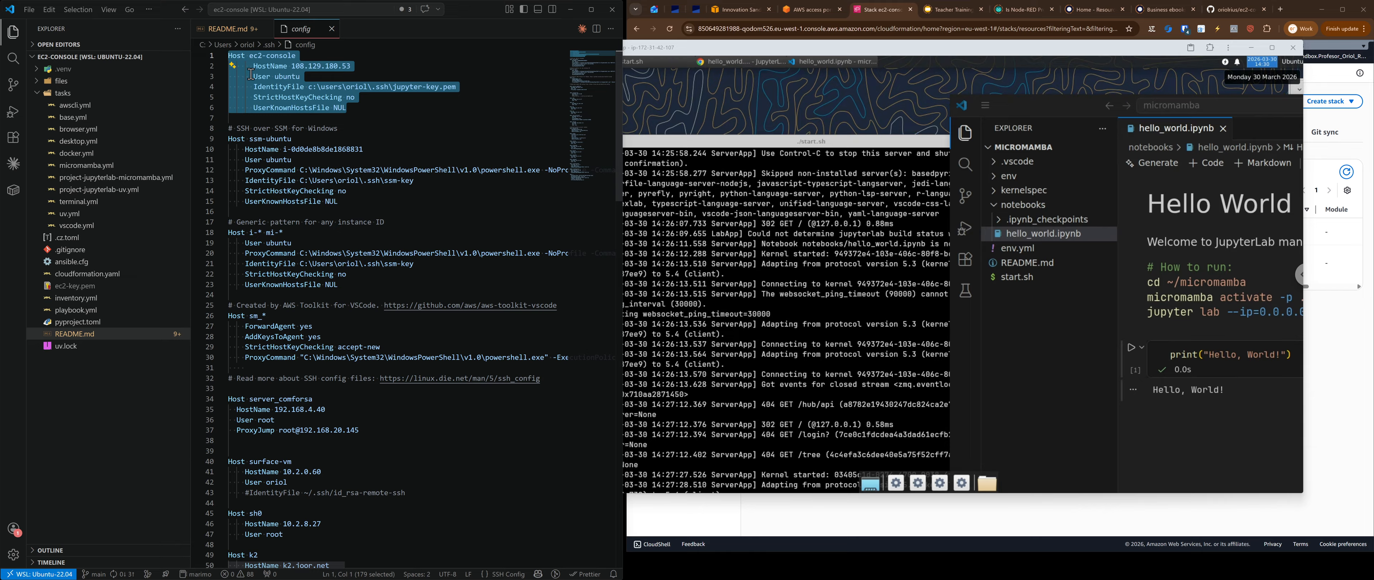
click(272, 118)
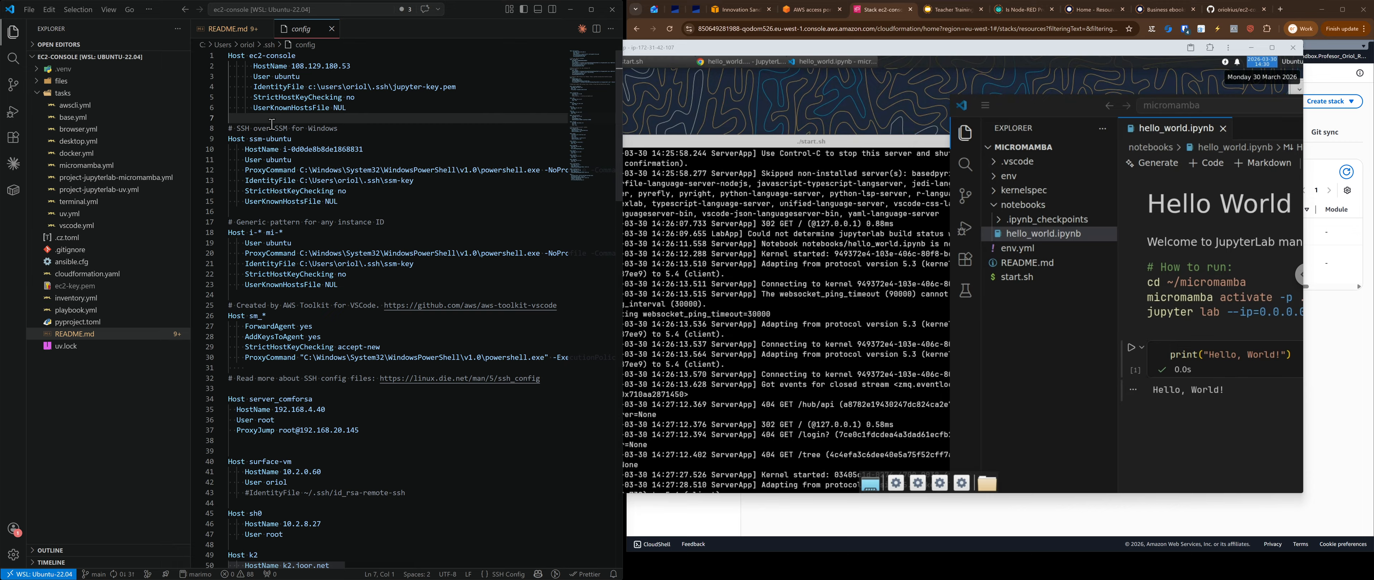
key(ctrl+shift+End)
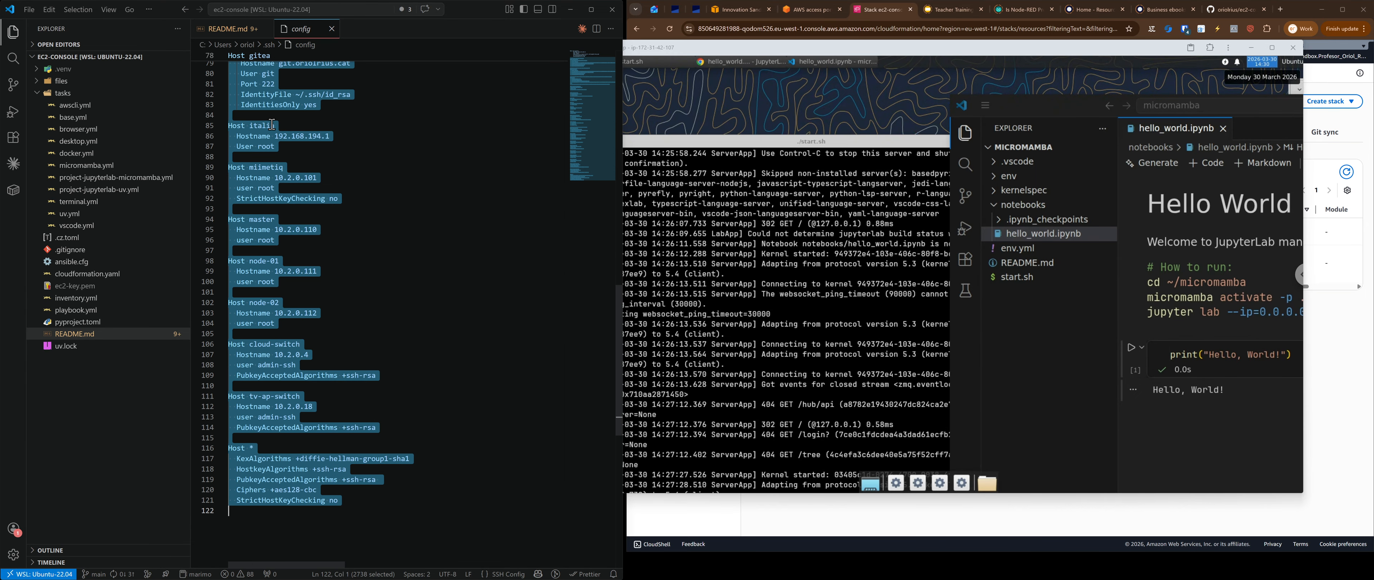
key(ctrl+Home)
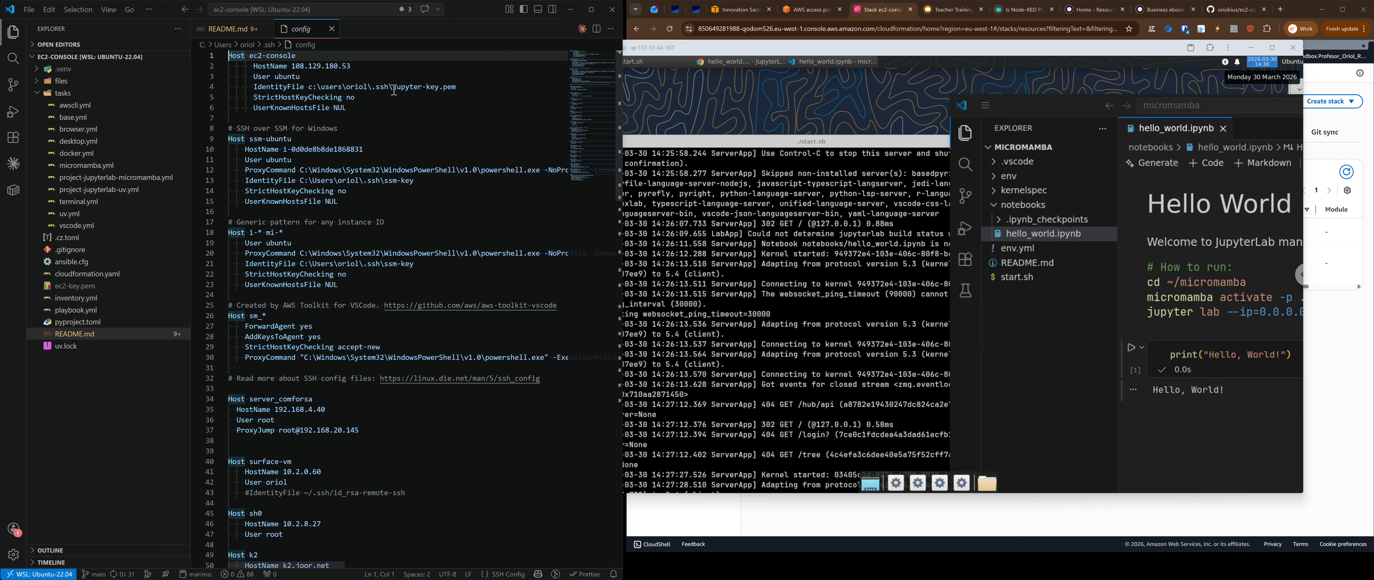
drag(458, 86, 309, 86)
key(alt+Tab)
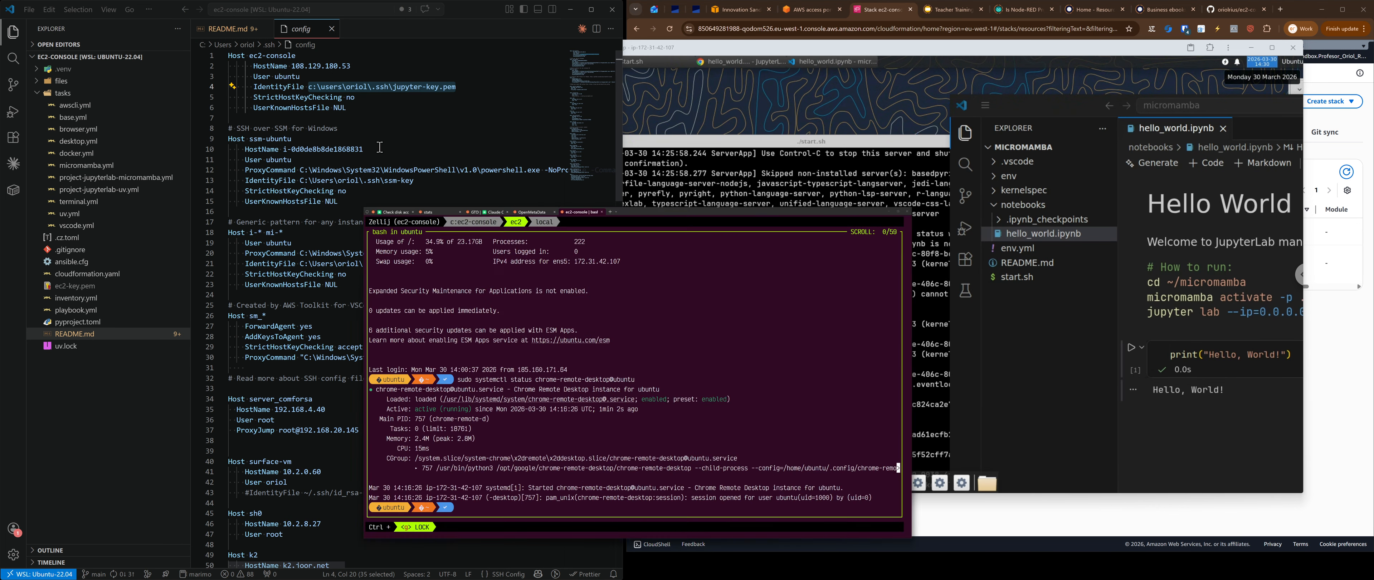
Step: In the local shell, copy ec2-key.pem into the Windows user's .ssh folder
click(832, 18)
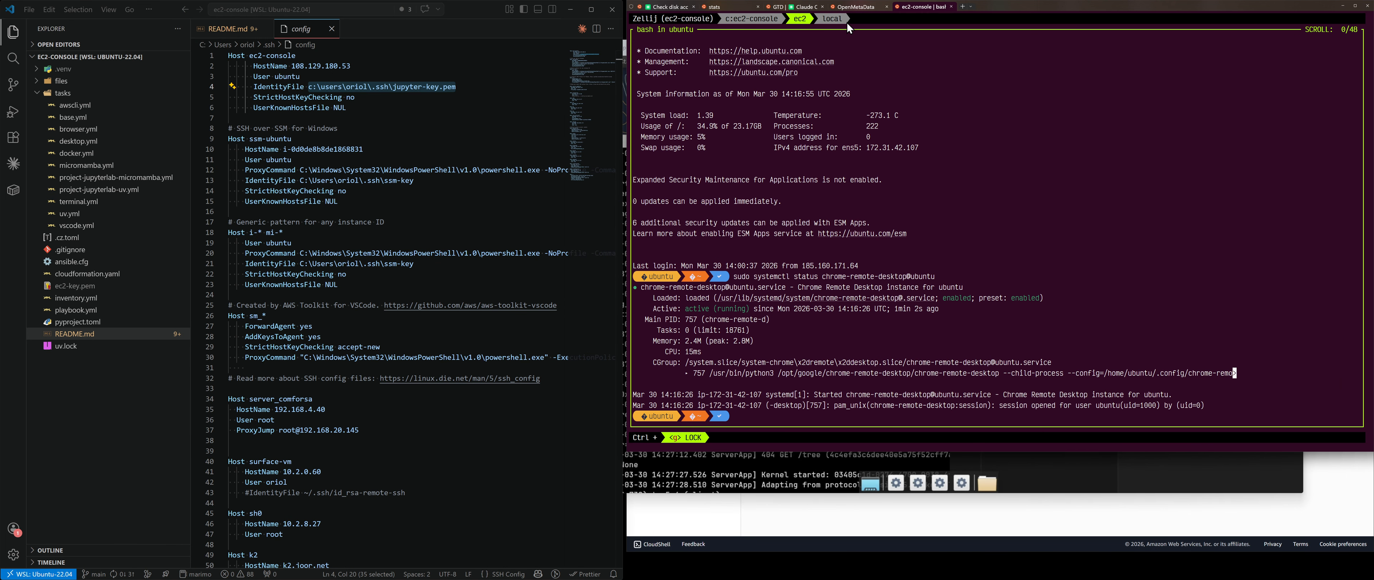
text(ll)
key(Return)
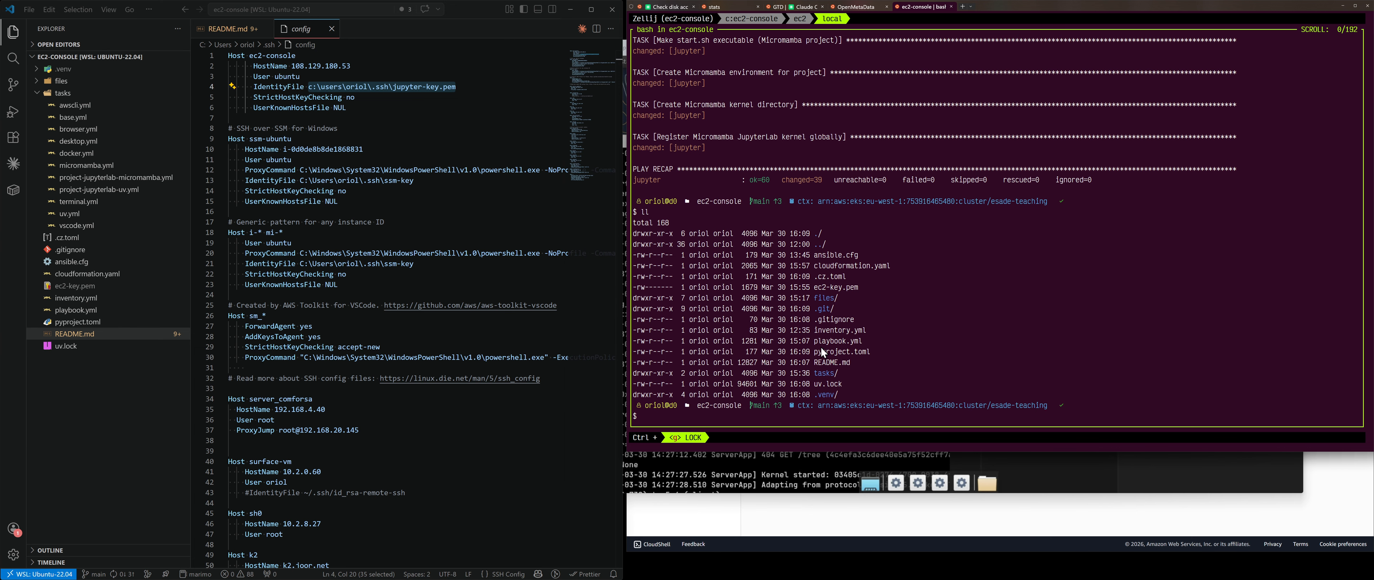
drag(813, 286, 862, 290)
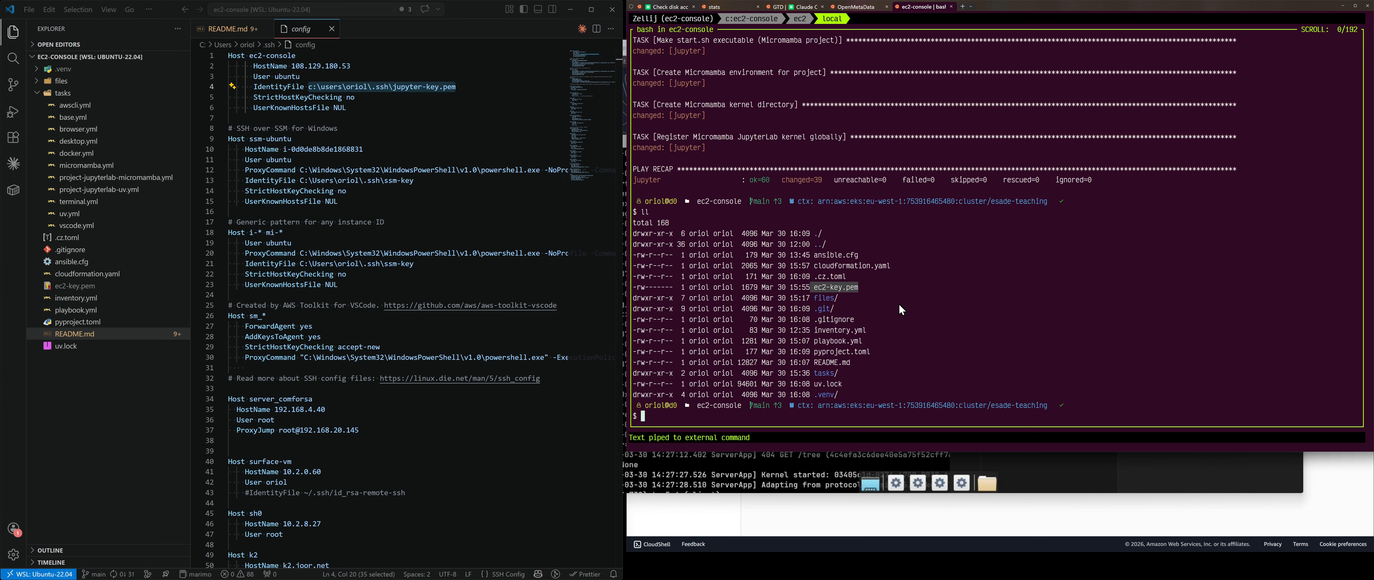
text(cp ec)
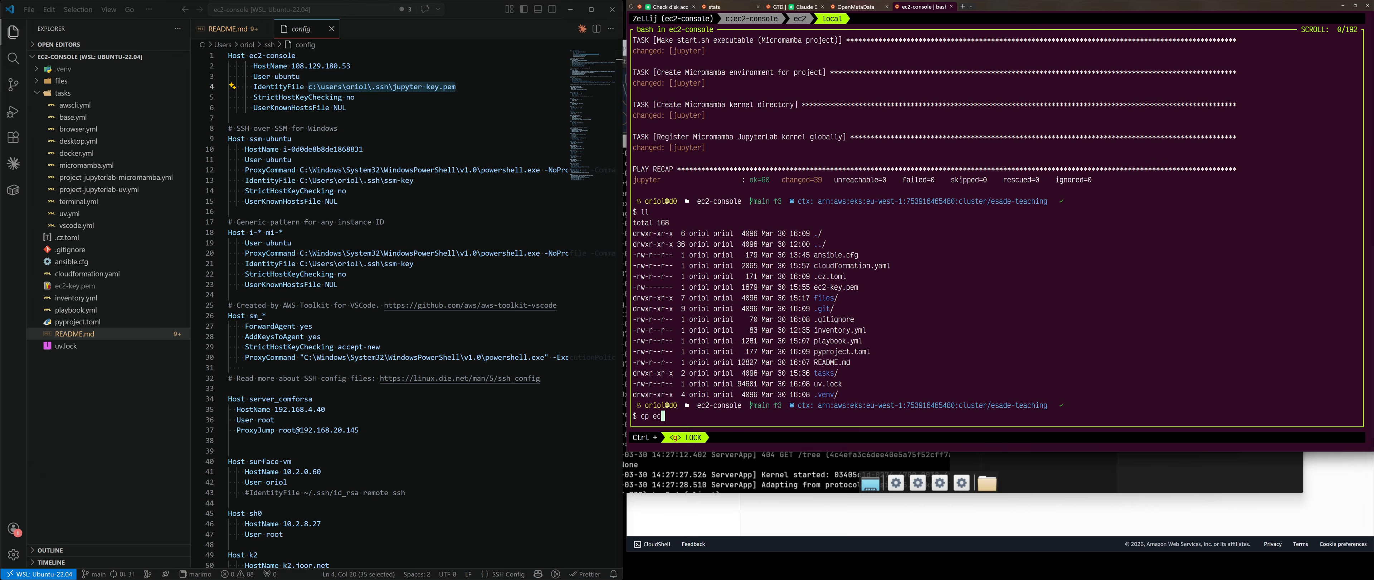
text(2-key.pem /mnt/c/Users/oriol/.ssh/)
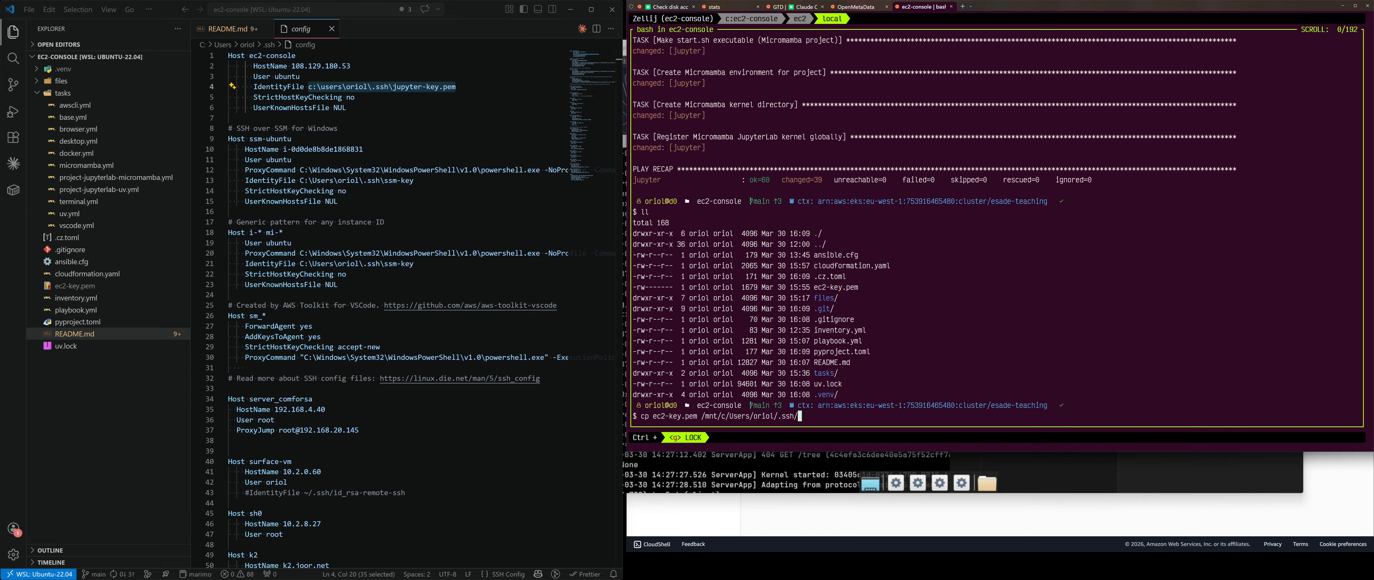
text(ec2-key.pem)
key(Return)
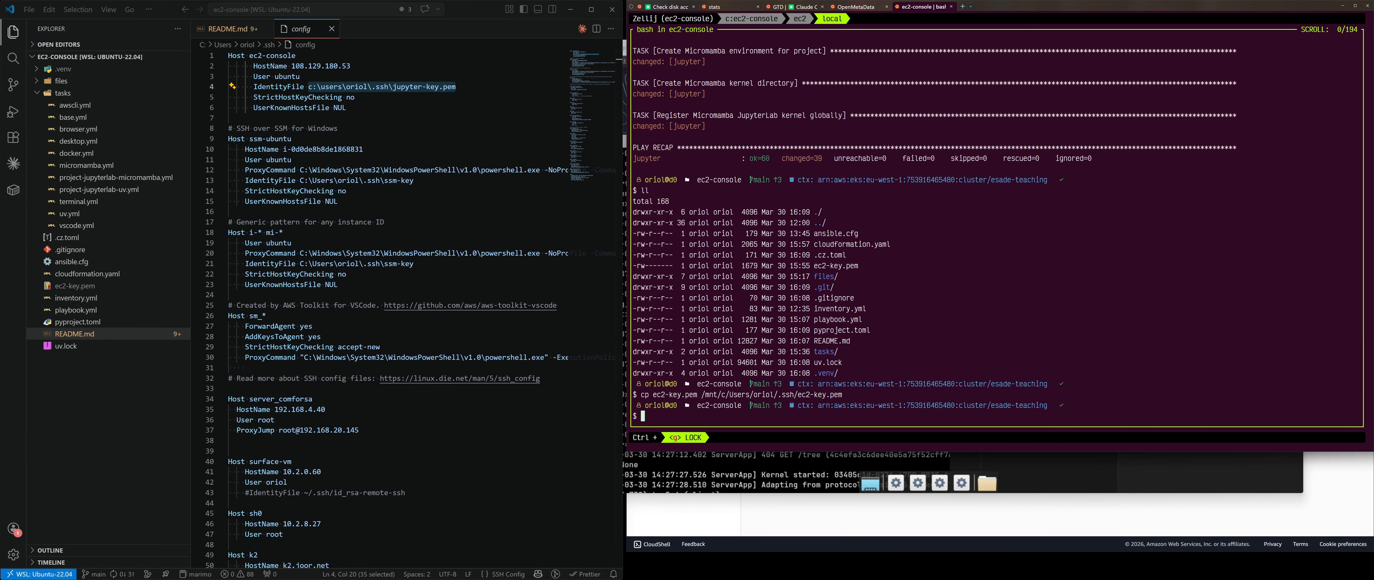
Step: Change the ec2-console IdentityFile name on line 4 to ec2-key.pem
click(397, 86)
double_click(393, 87)
text(ec2)
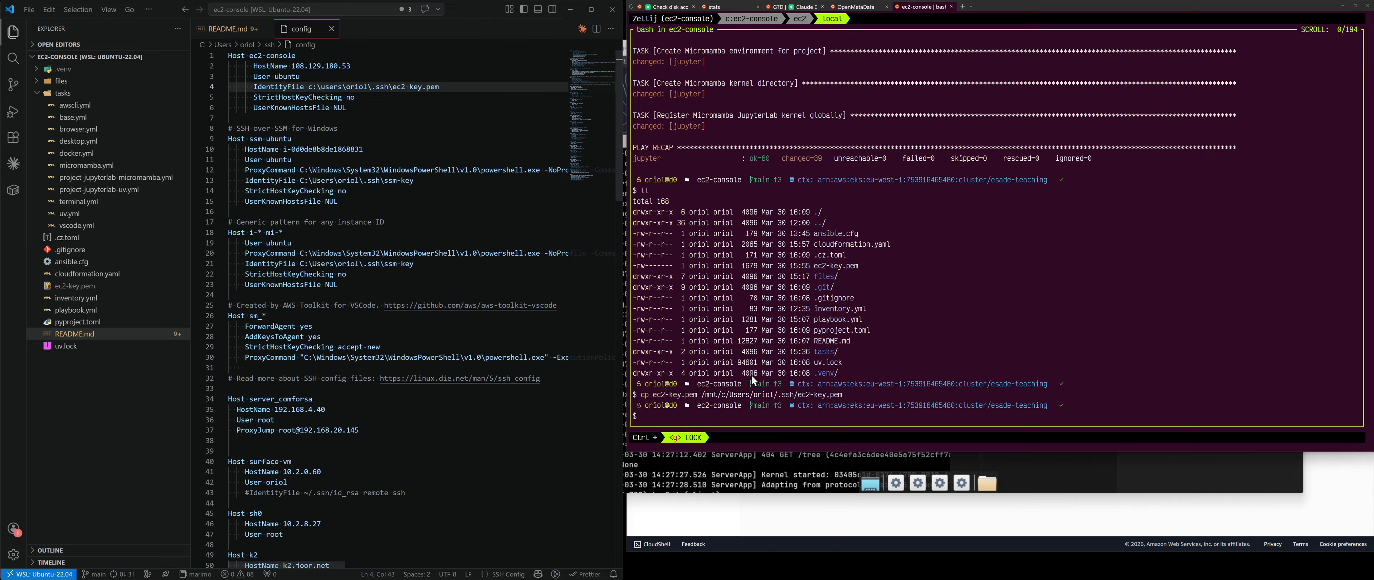
Step: On the EC2 shell, run curl -L ip.joor.net and copy the public IP 108.129.246.1
click(801, 20)
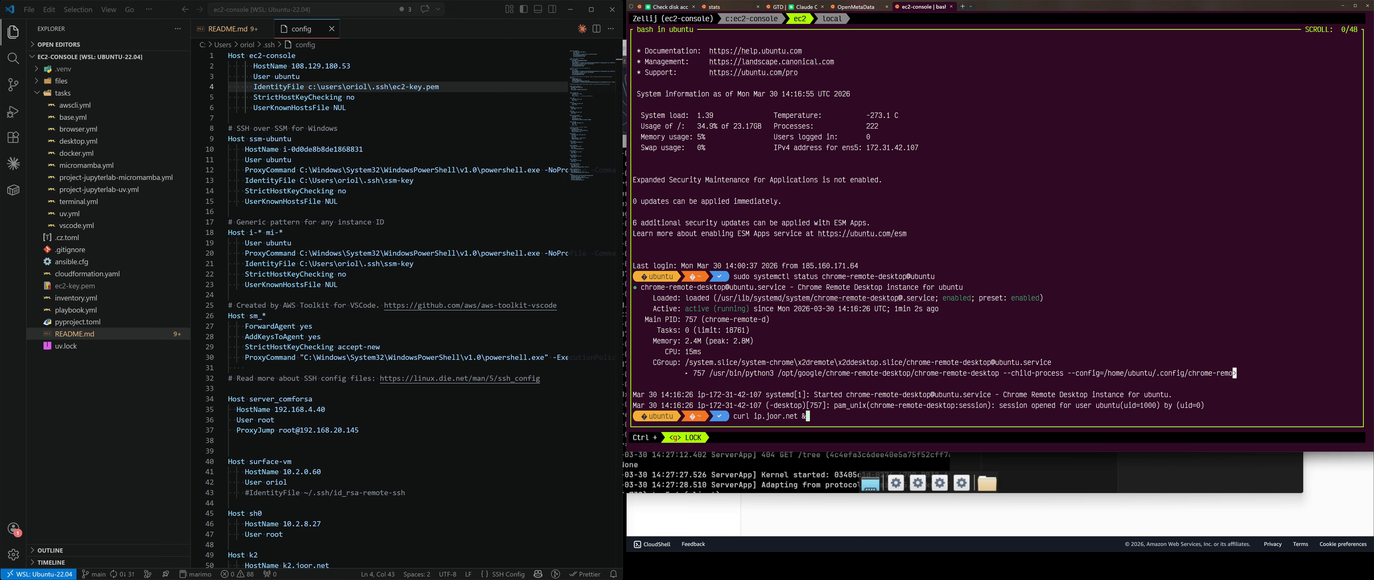
key(Home)
key(ctrl+Right)
key(BackSpace)
key(BackSpace)
key(BackSpace)
key(BackSpace)
key(BackSpace)
key(BackSpace)
text(-L)
key(Return)
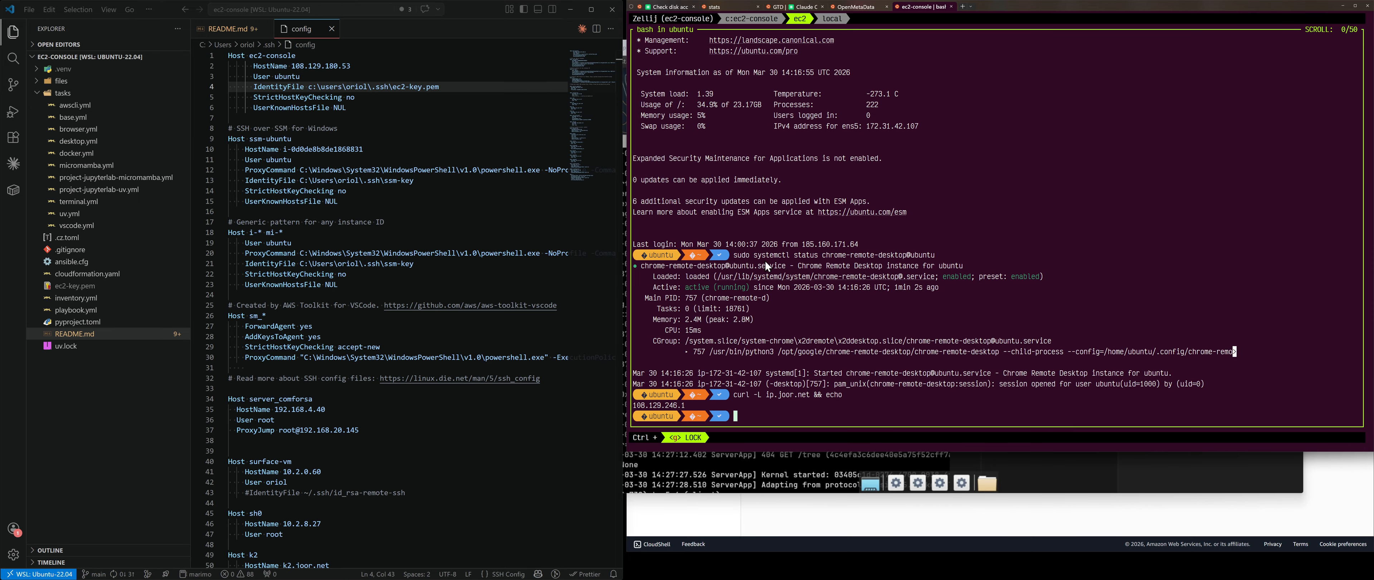
drag(638, 405, 687, 404)
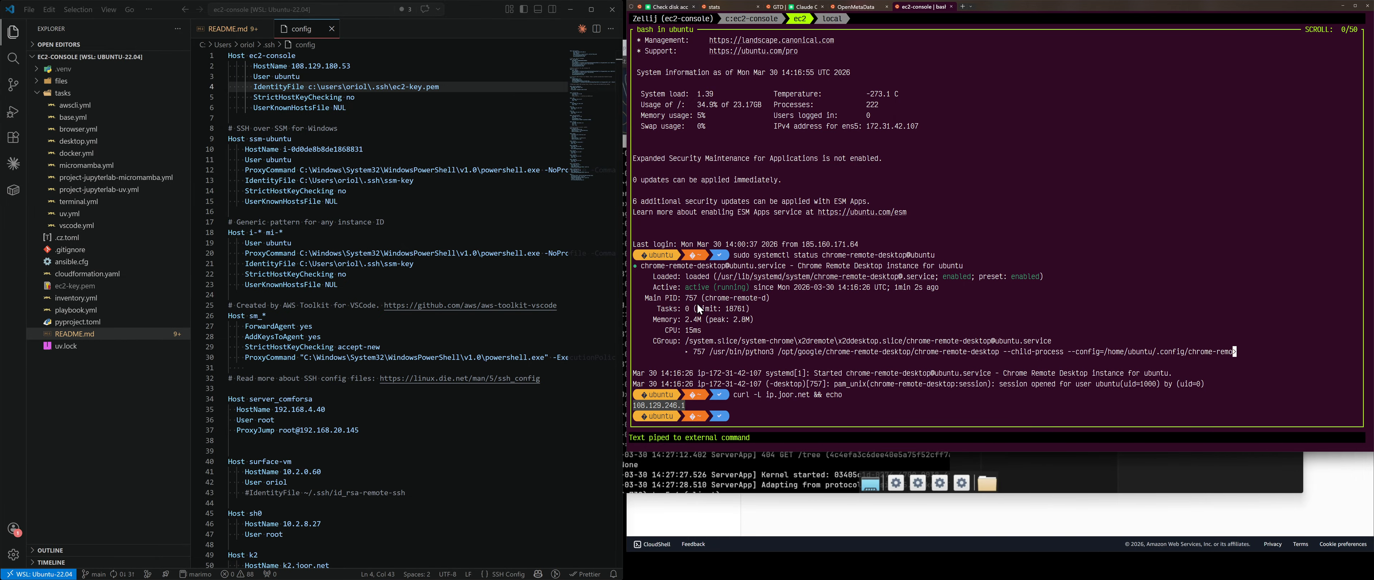
key(super+grave)
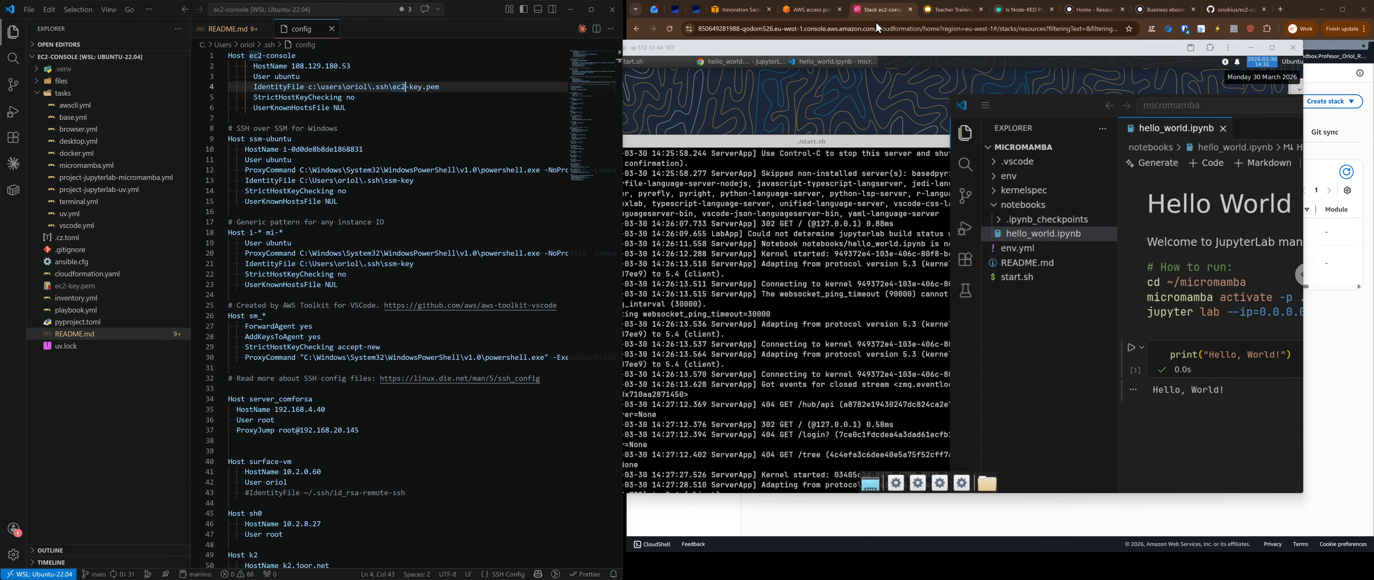
Step: Open the stack's ec2-console instance in EC2 and confirm its public IPv4 is 108.129.246.1
click(878, 10)
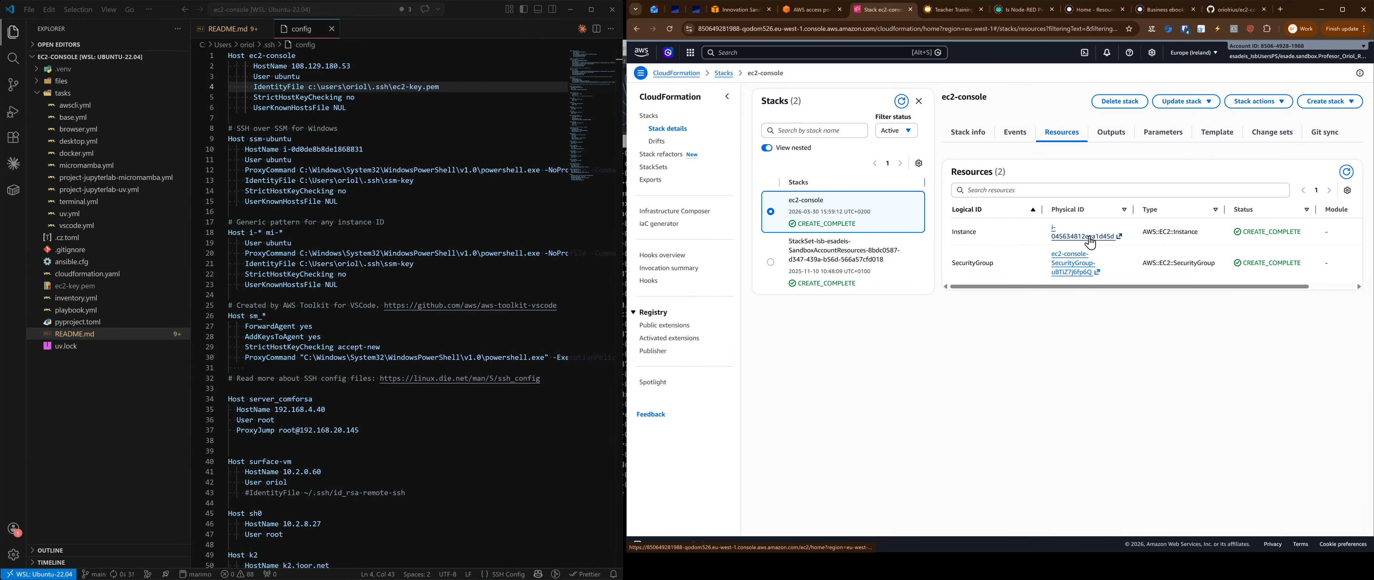
click(1062, 239)
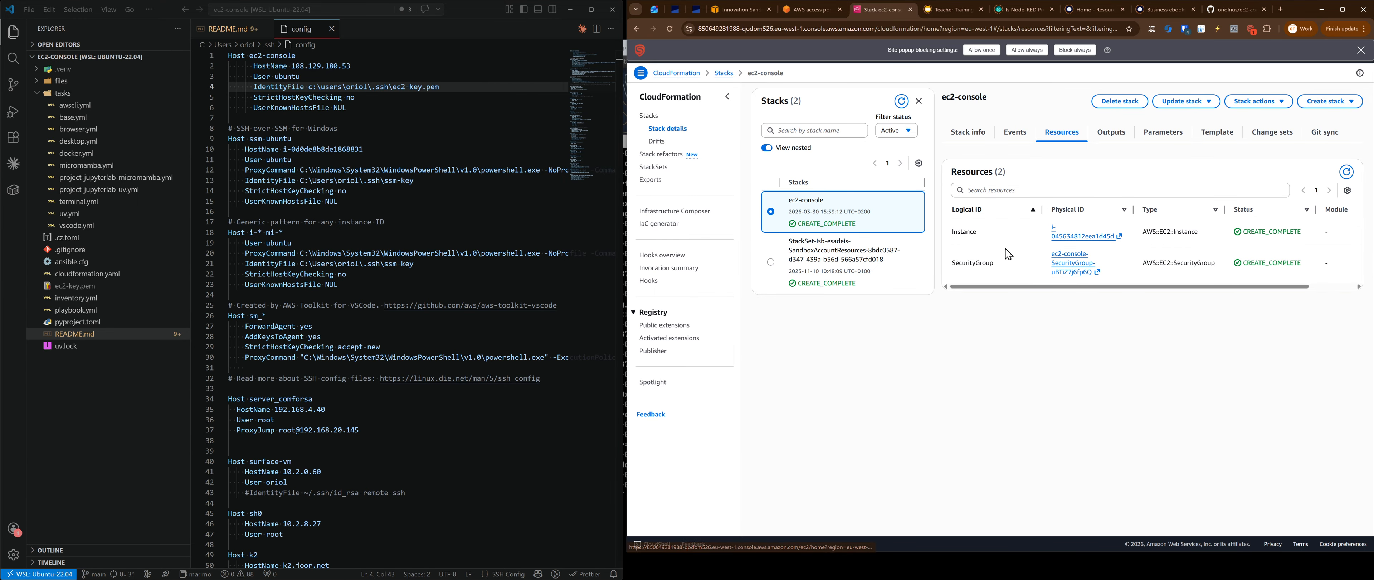
click(980, 50)
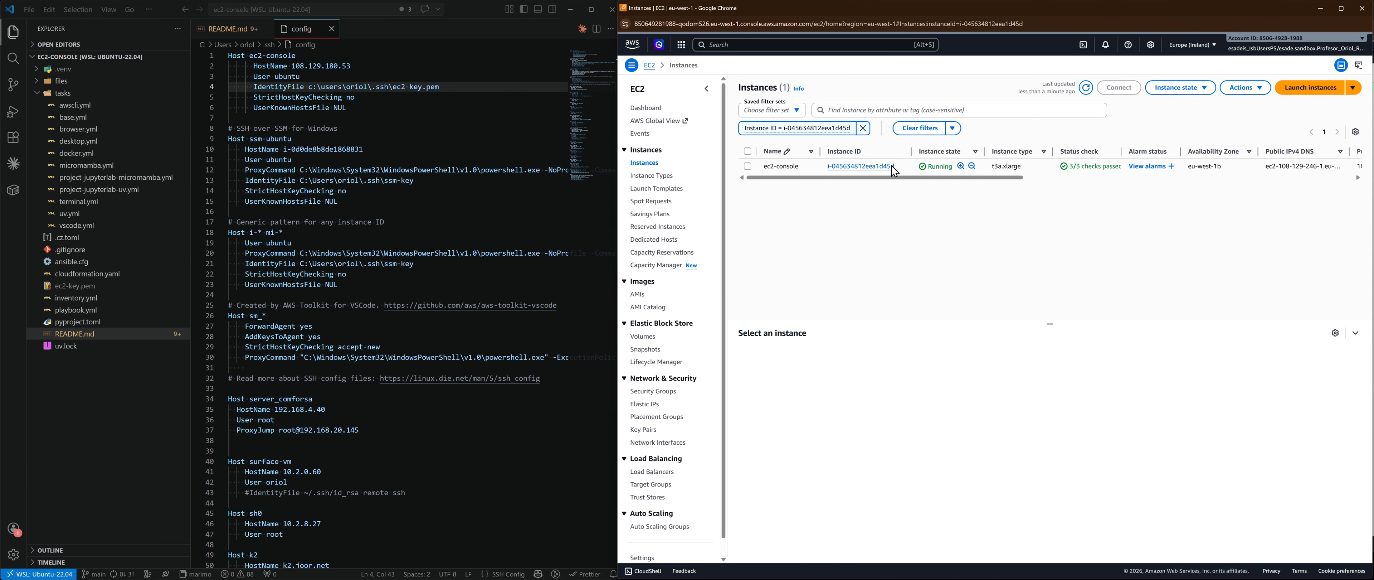
click(866, 169)
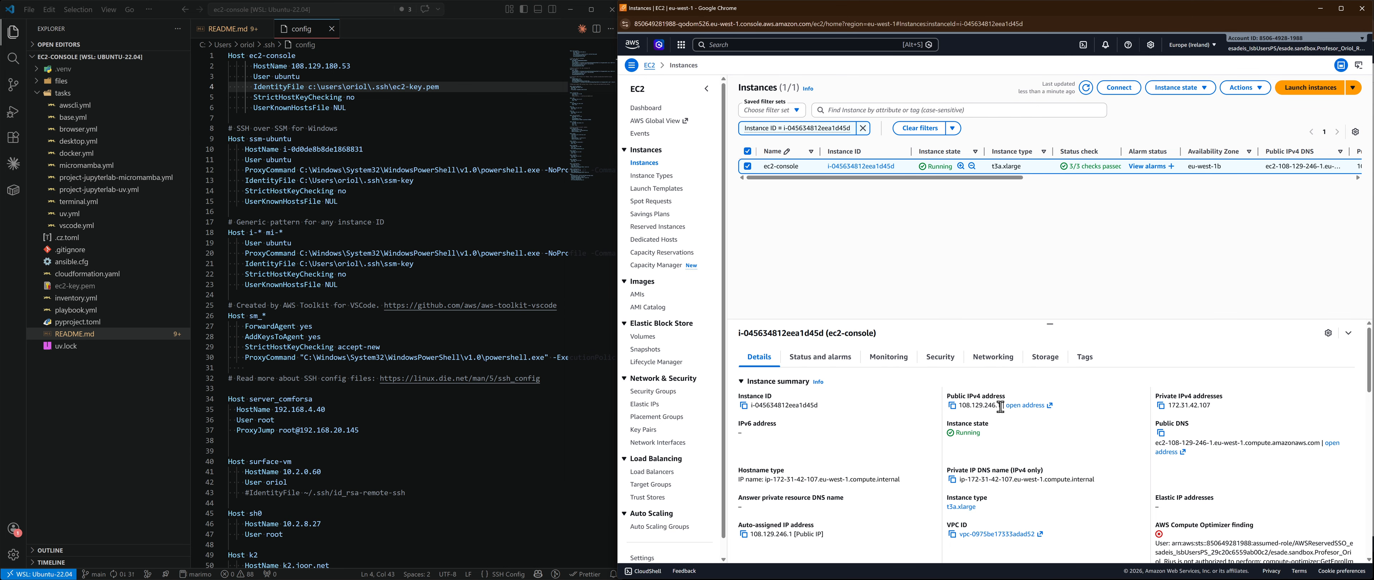
key(alt+Tab)
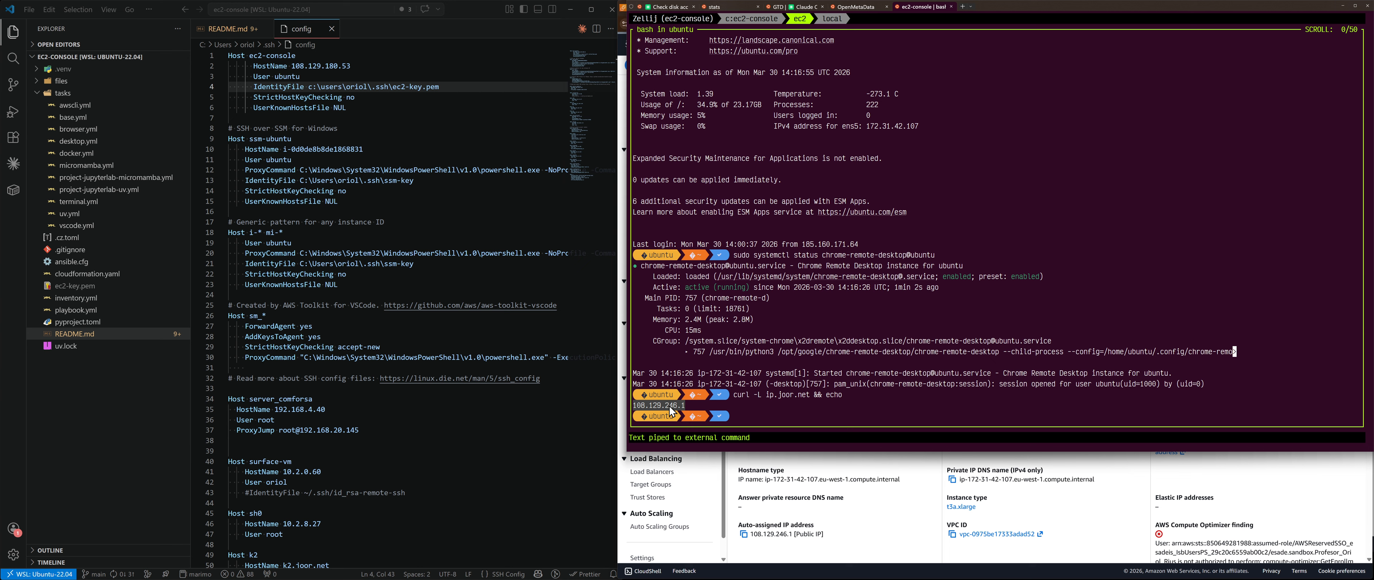
Step: Change the ec2-console HostName in ~/.ssh/config to 108.129.246.1
drag(292, 66, 347, 65)
text(108.129.246.1)
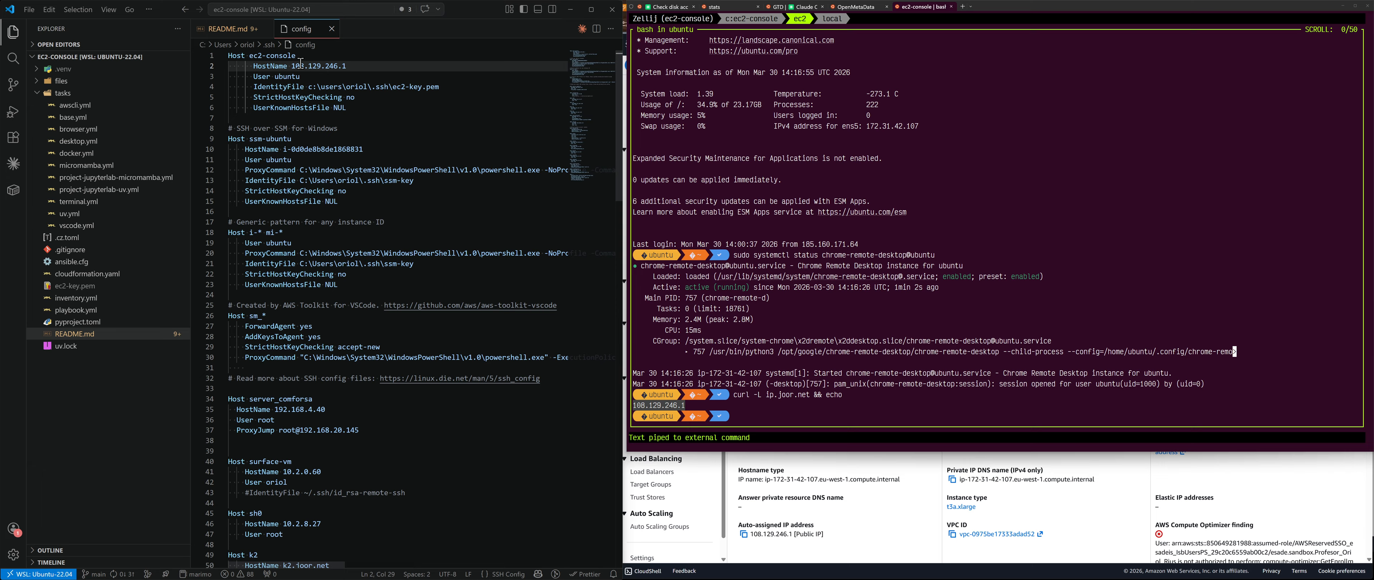
drag(351, 110, 293, 56)
click(258, 55)
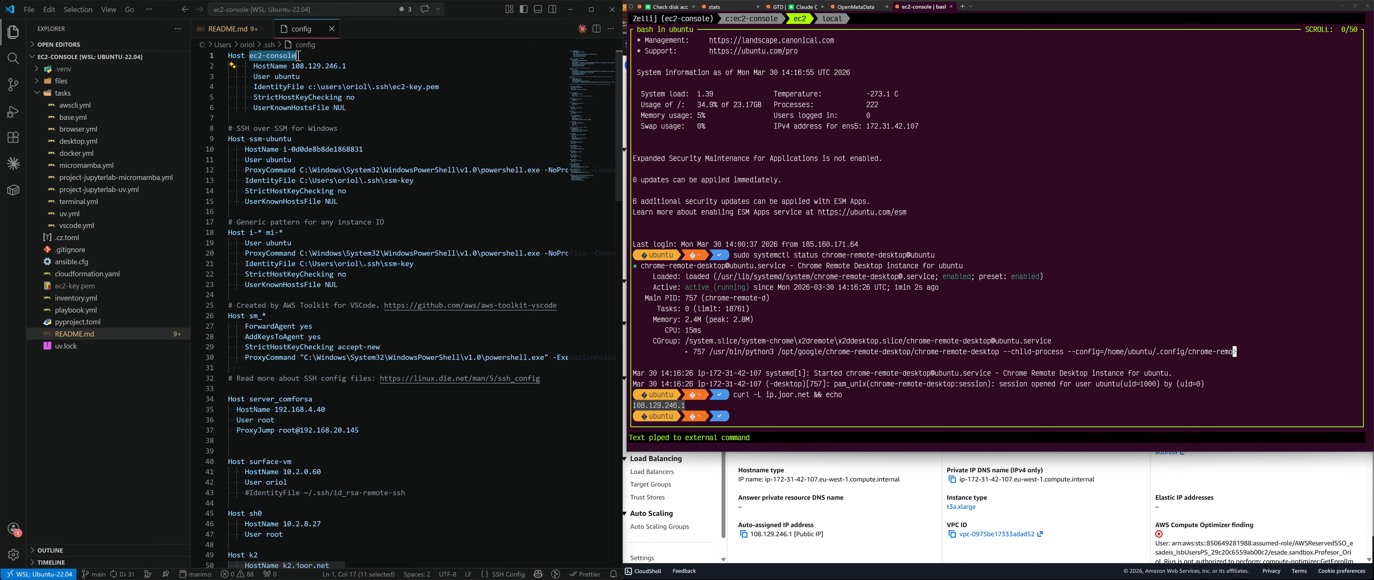
Step: Run Remote-SSH: Connect to Host from the command palette and connect to ec2-console
click(318, 11)
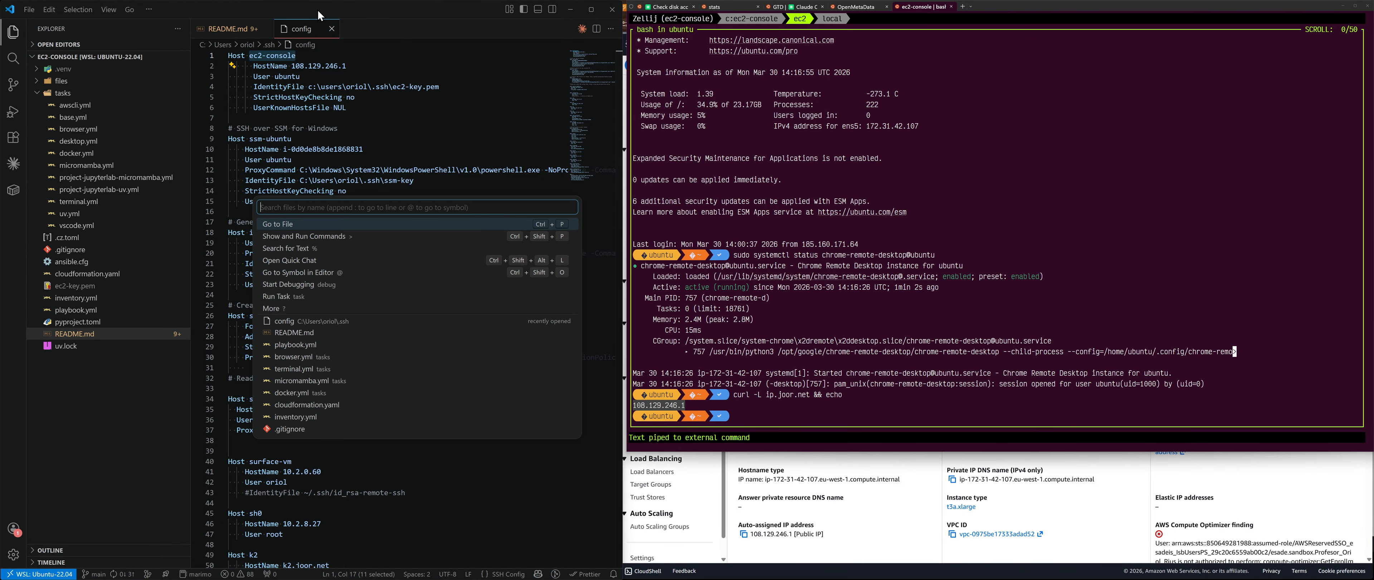
text(ubuntu)
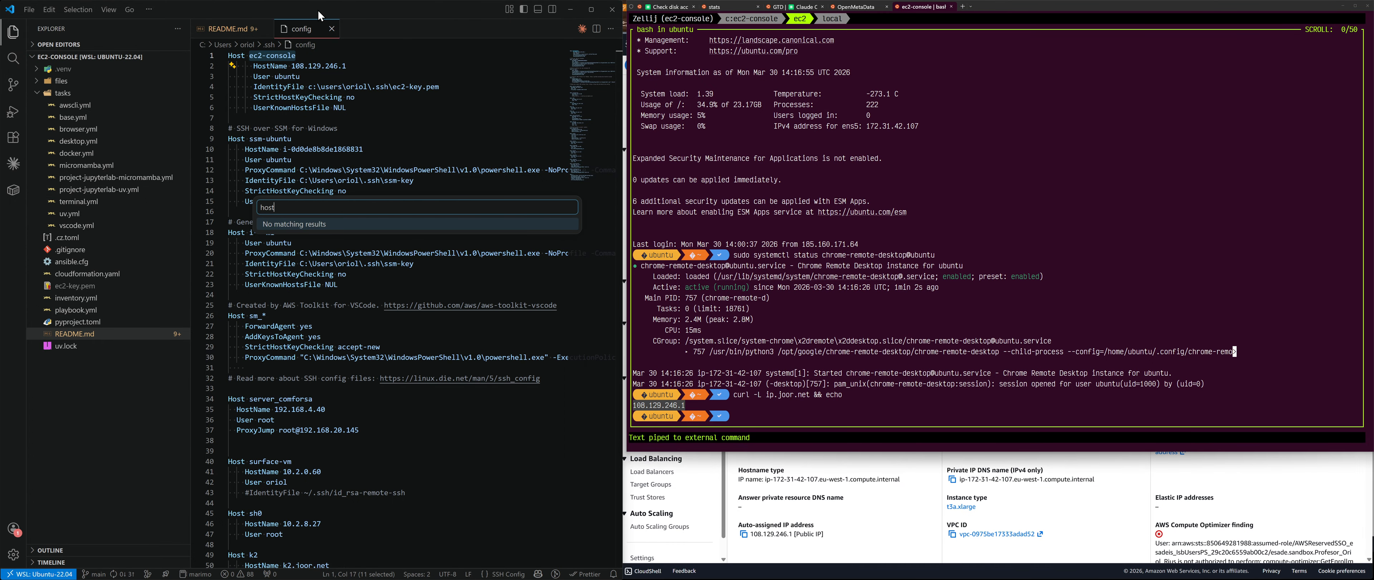
key(BackSpace)
key(BackSpace)
key(BackSpace)
key(BackSpace)
key(BackSpace)
key(BackSpace)
text(ssh)
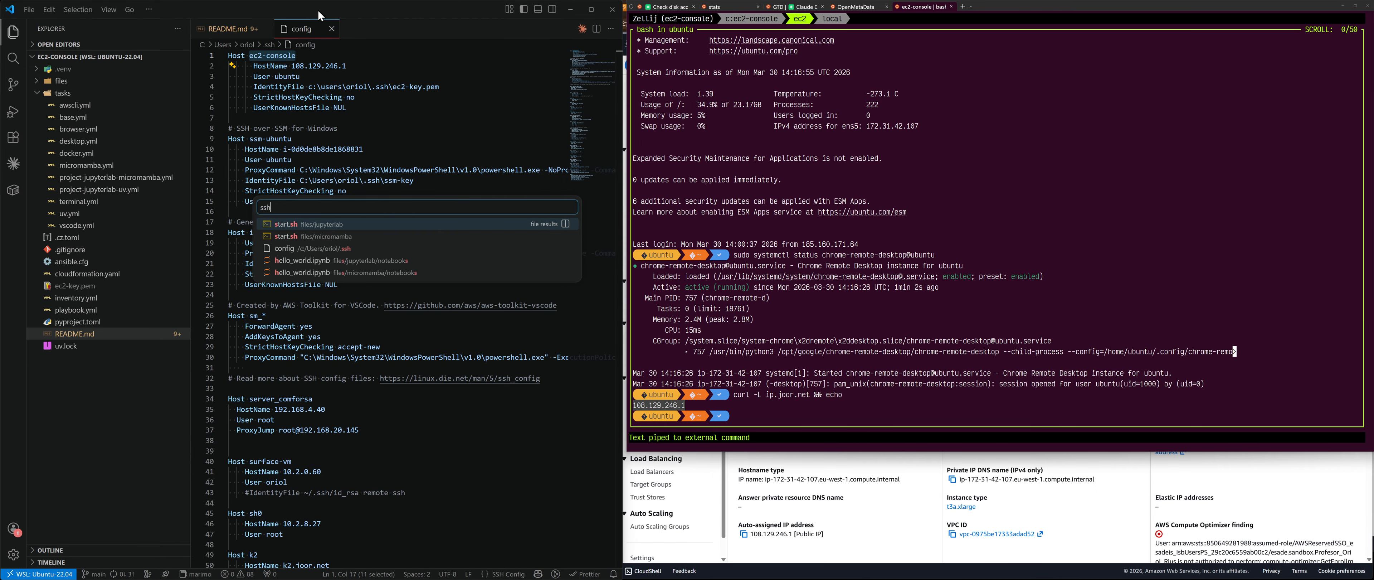
key(BackSpace)
key(BackSpace)
key(BackSpace)
text(> remote)
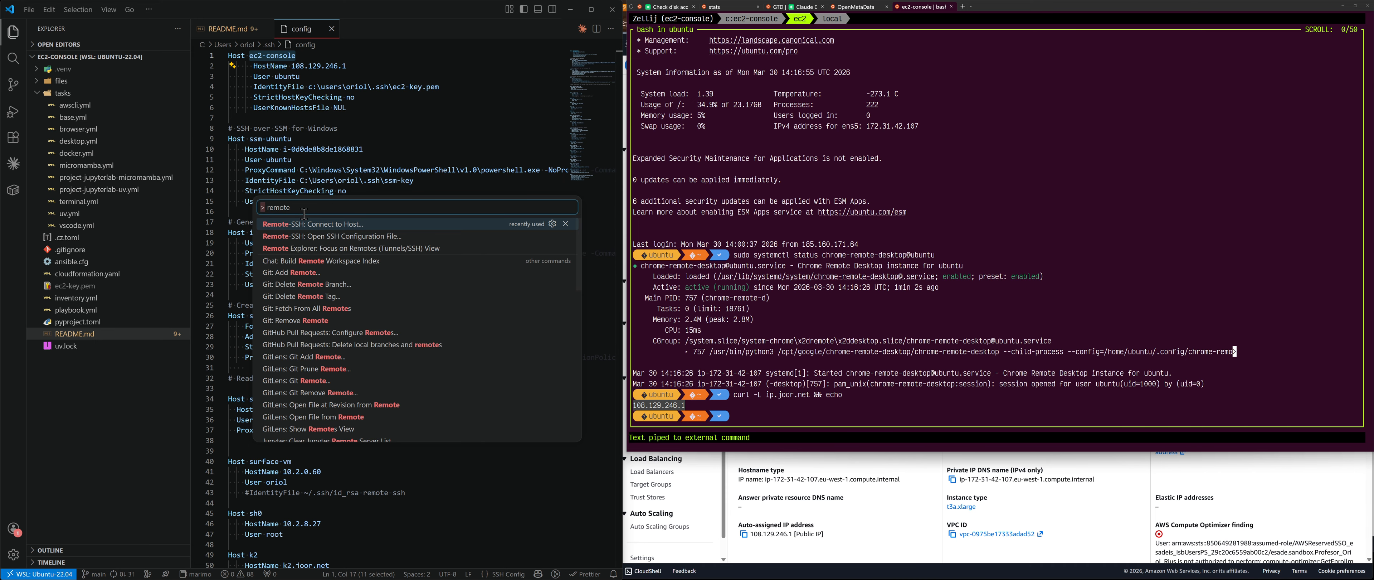
click(318, 231)
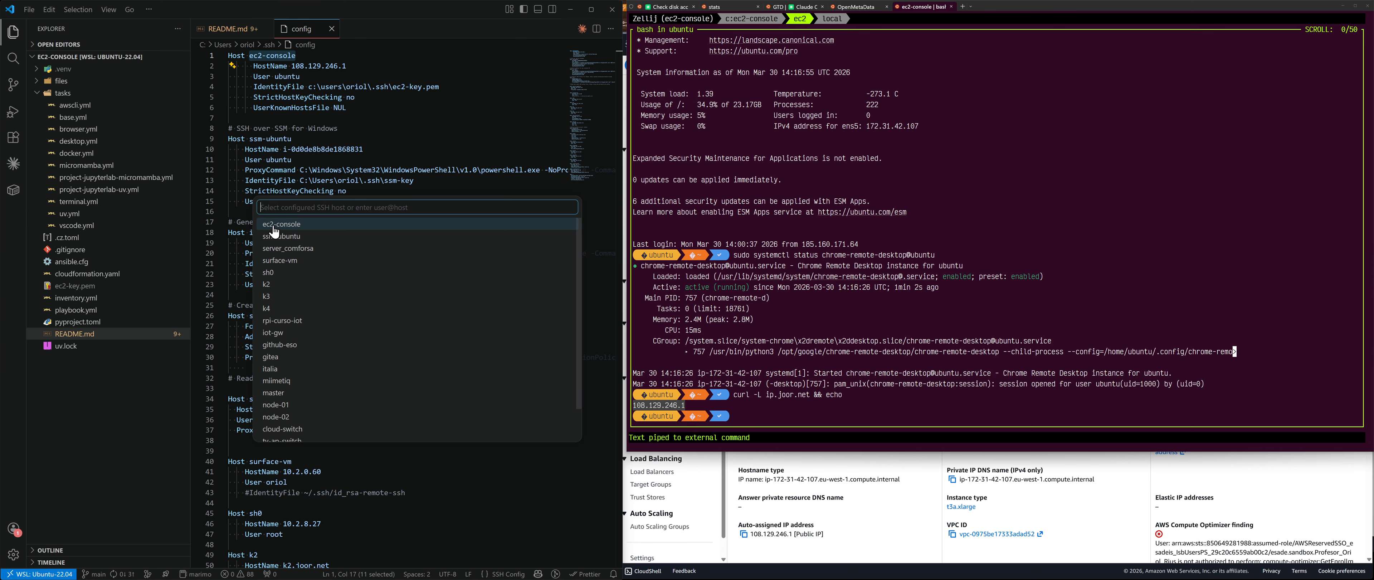
click(300, 227)
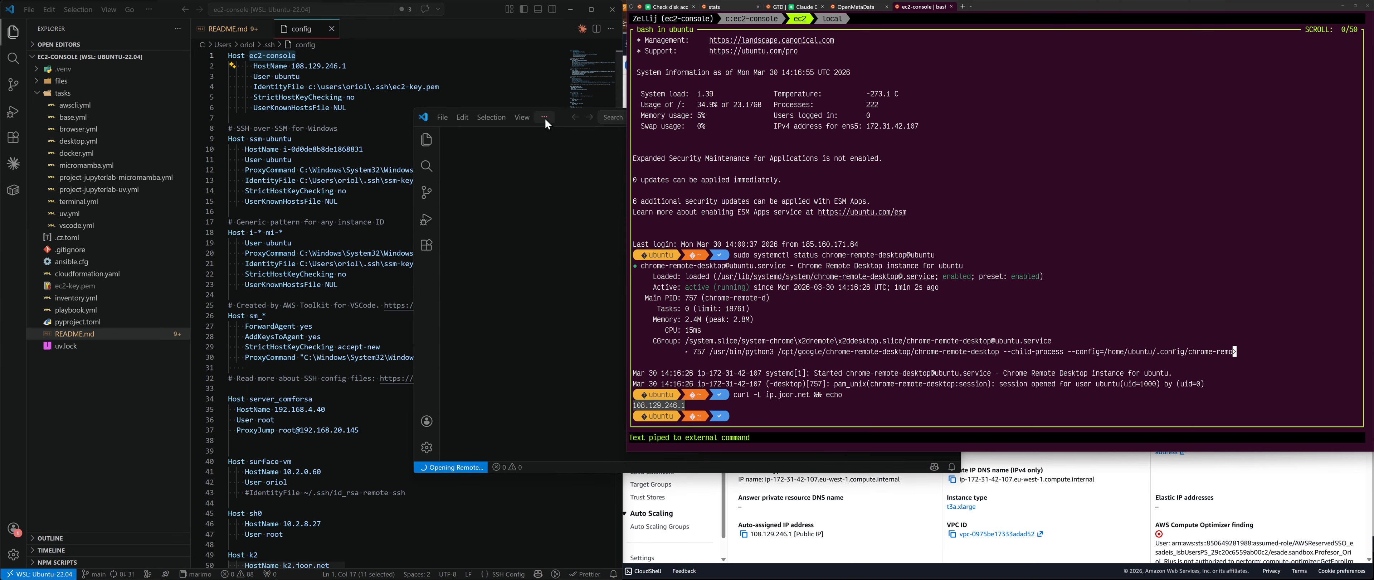
Step: In the new ec2-console window, open /home/ubuntu/jupyterlab as the workspace folder
drag(228, 114, 203, 88)
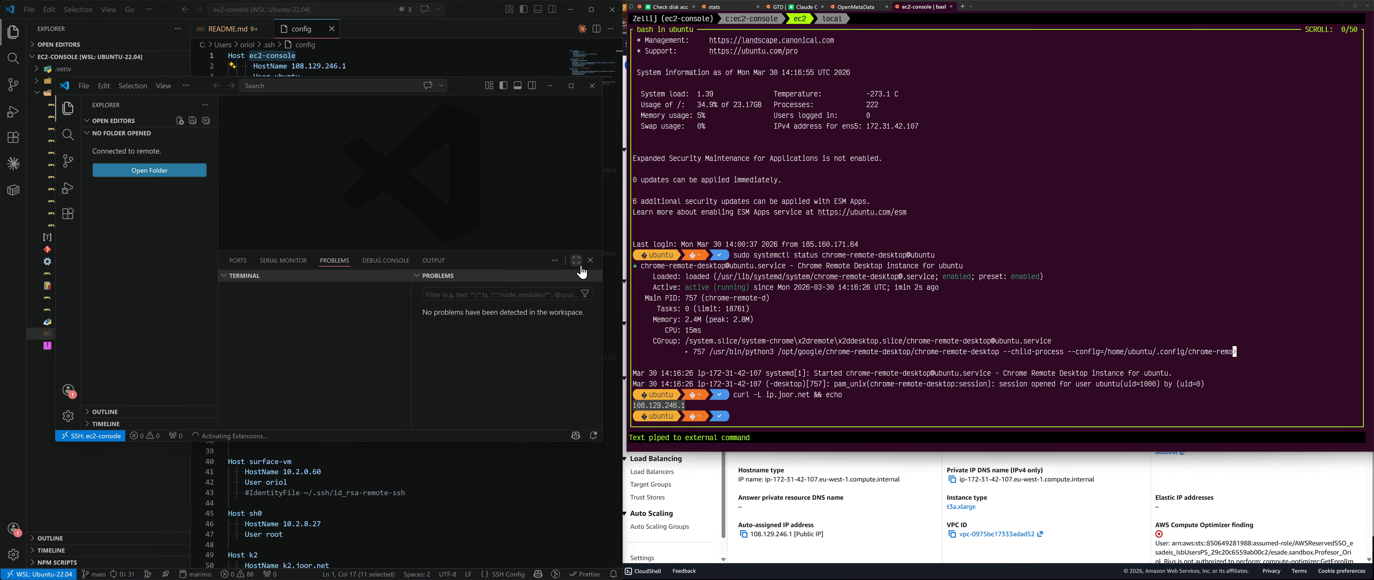
click(591, 260)
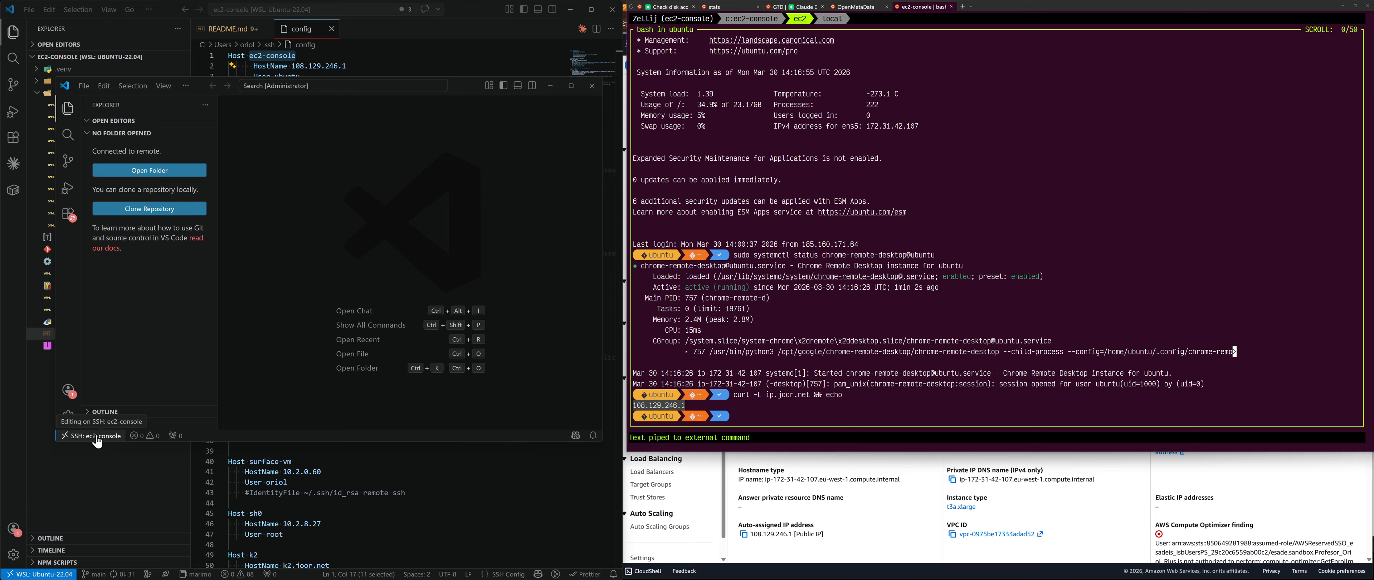
click(162, 178)
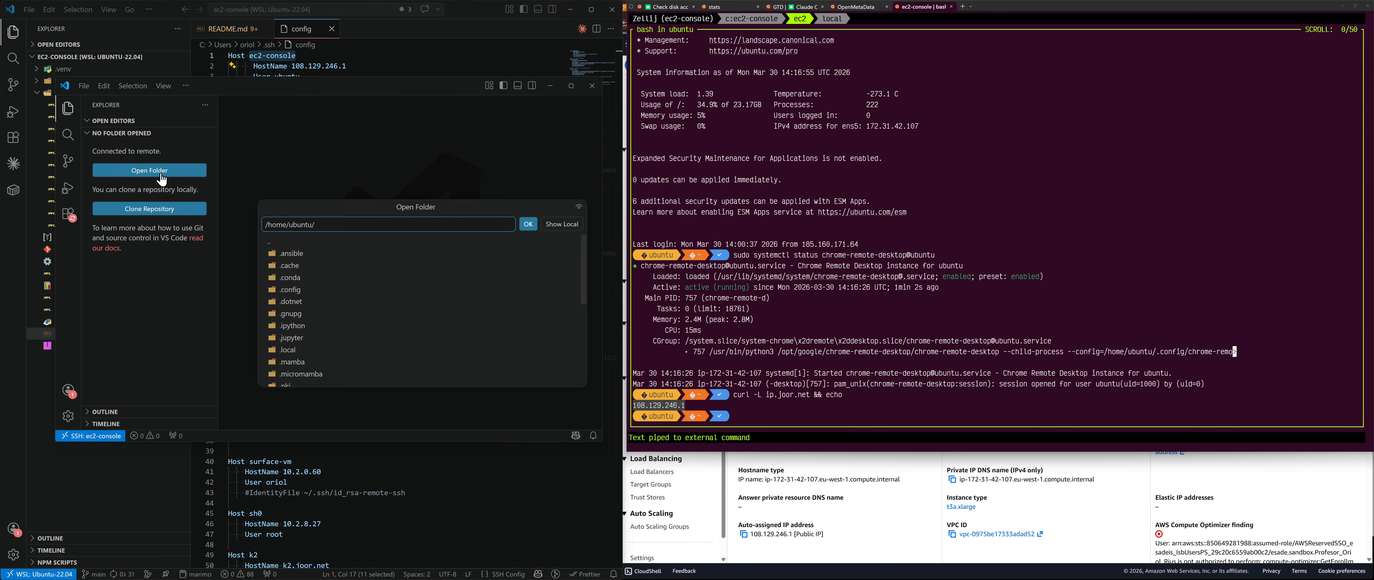
scroll(317, 305, down, 3)
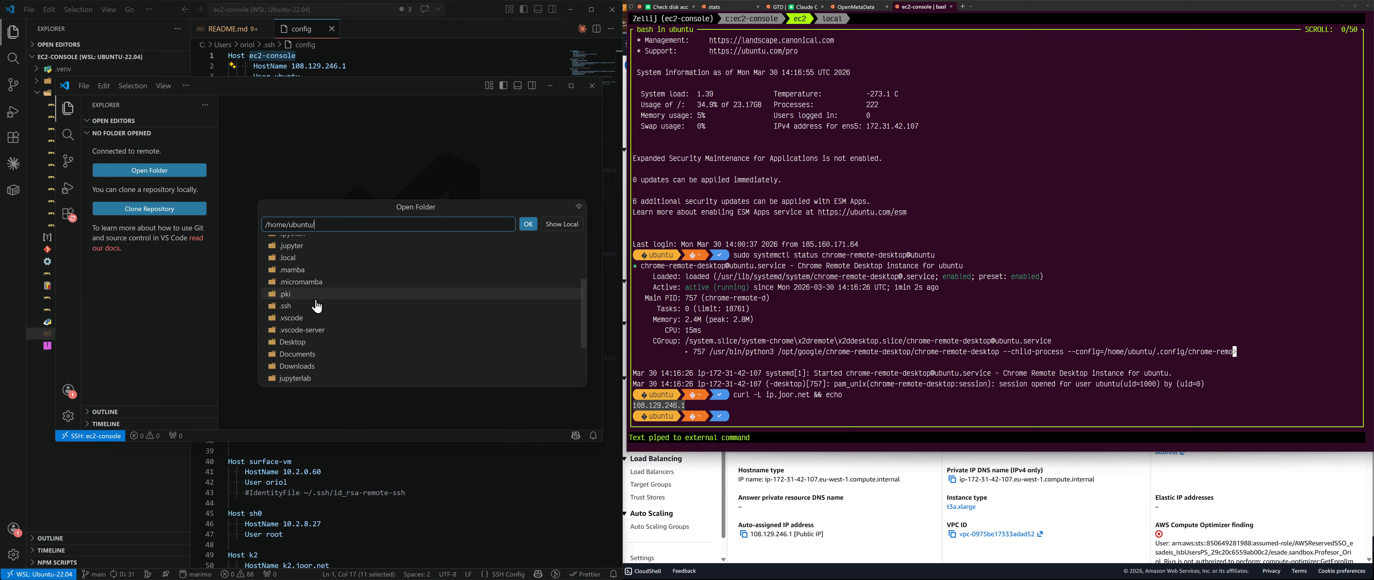
scroll(317, 306, down, 2)
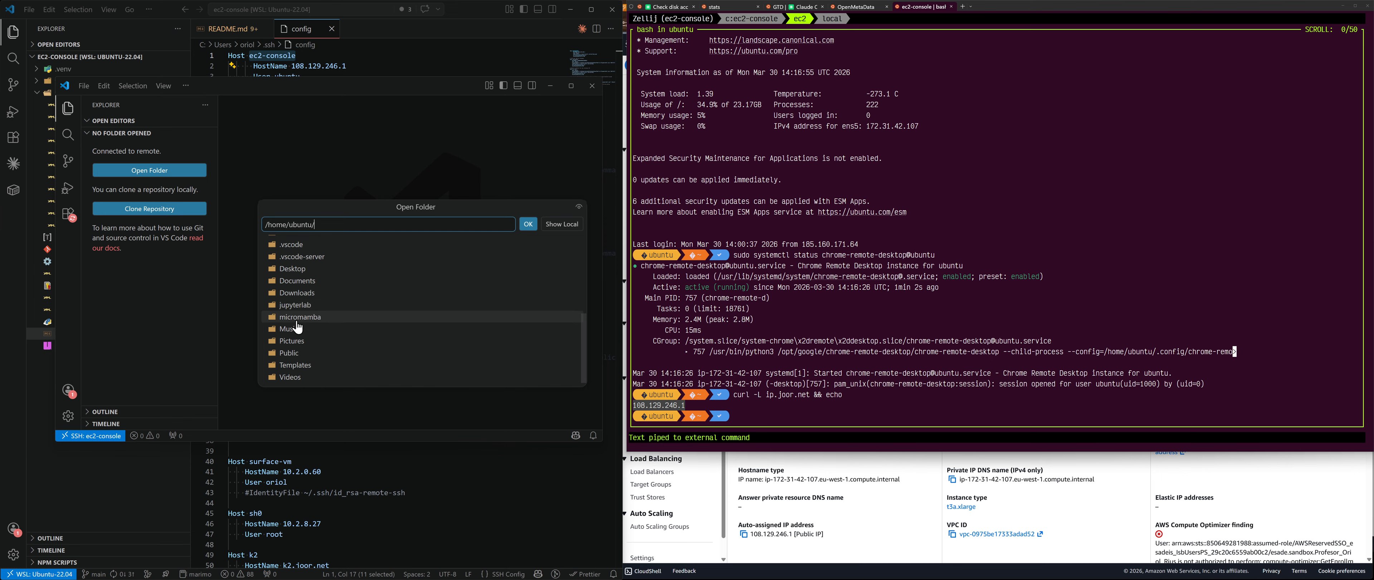
click(299, 306)
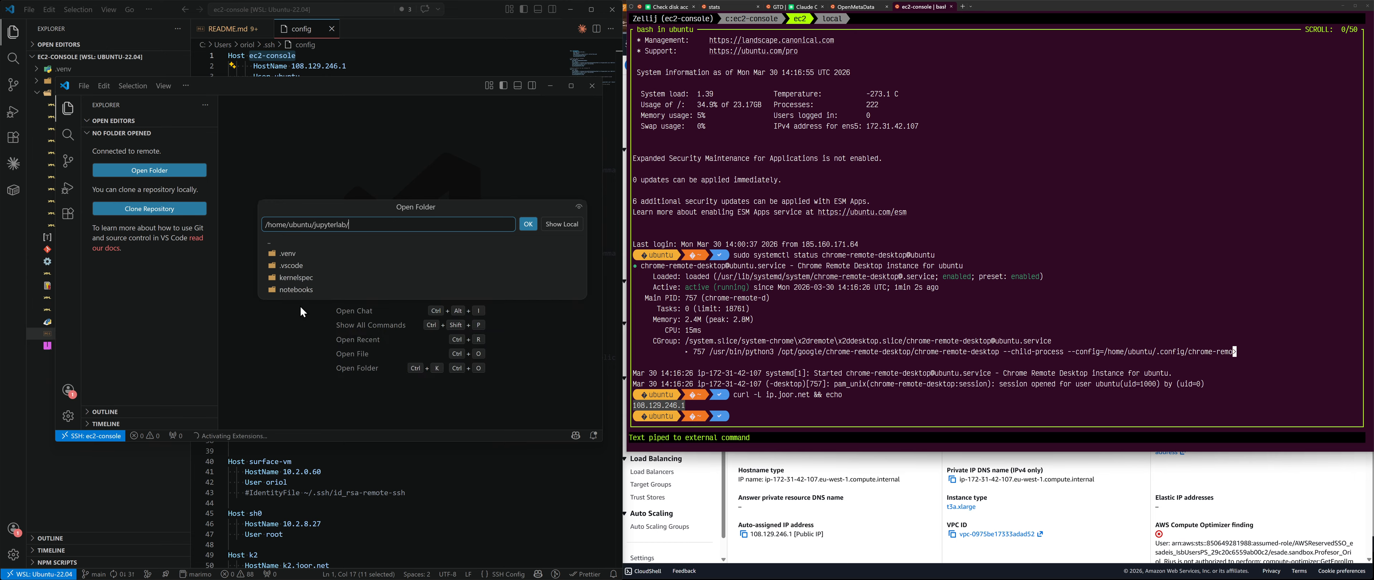
click(528, 224)
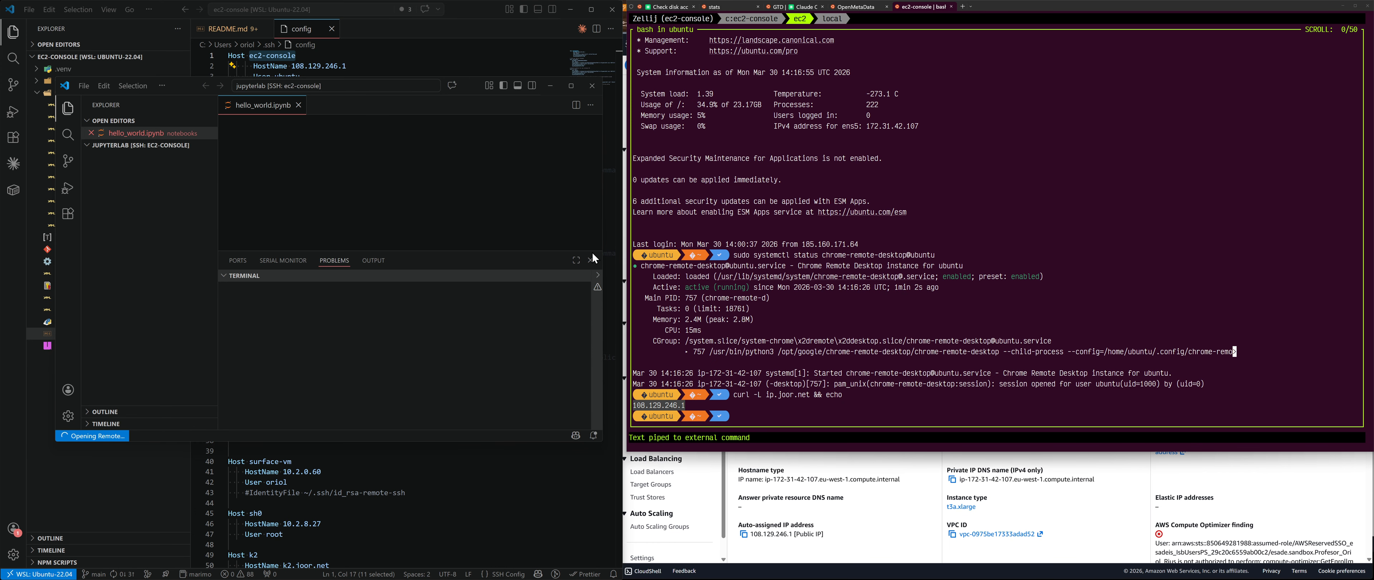
Step: From the kernel picker, install the suggested Python and Jupyter extensions
click(590, 260)
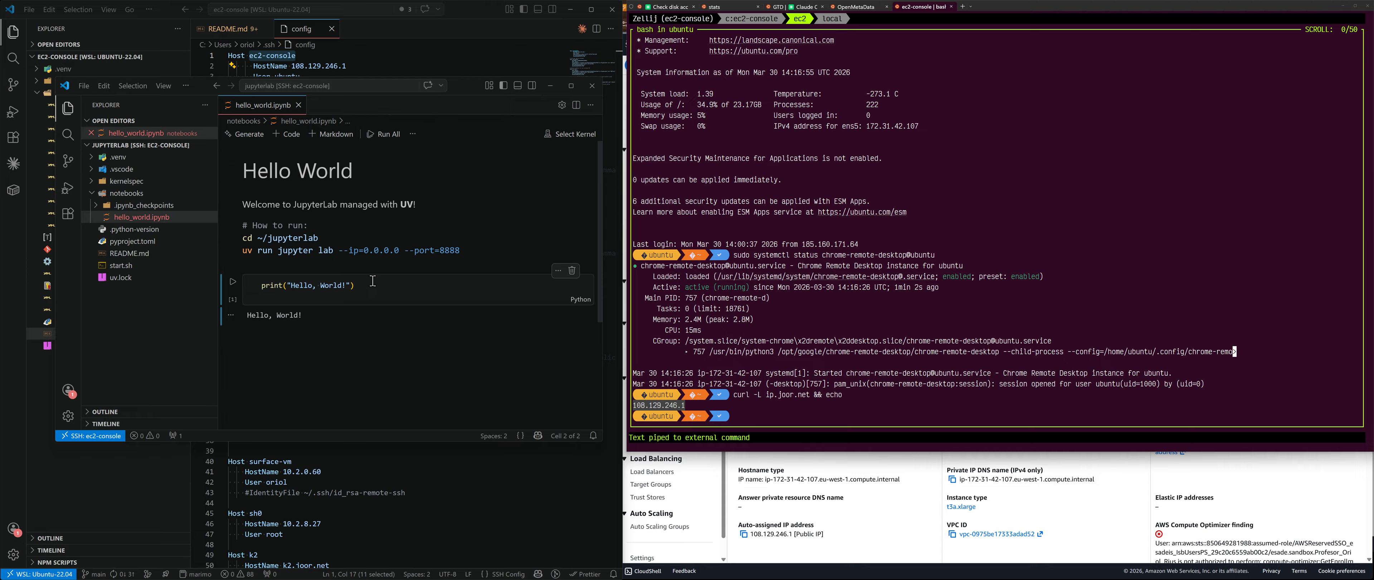
click(576, 137)
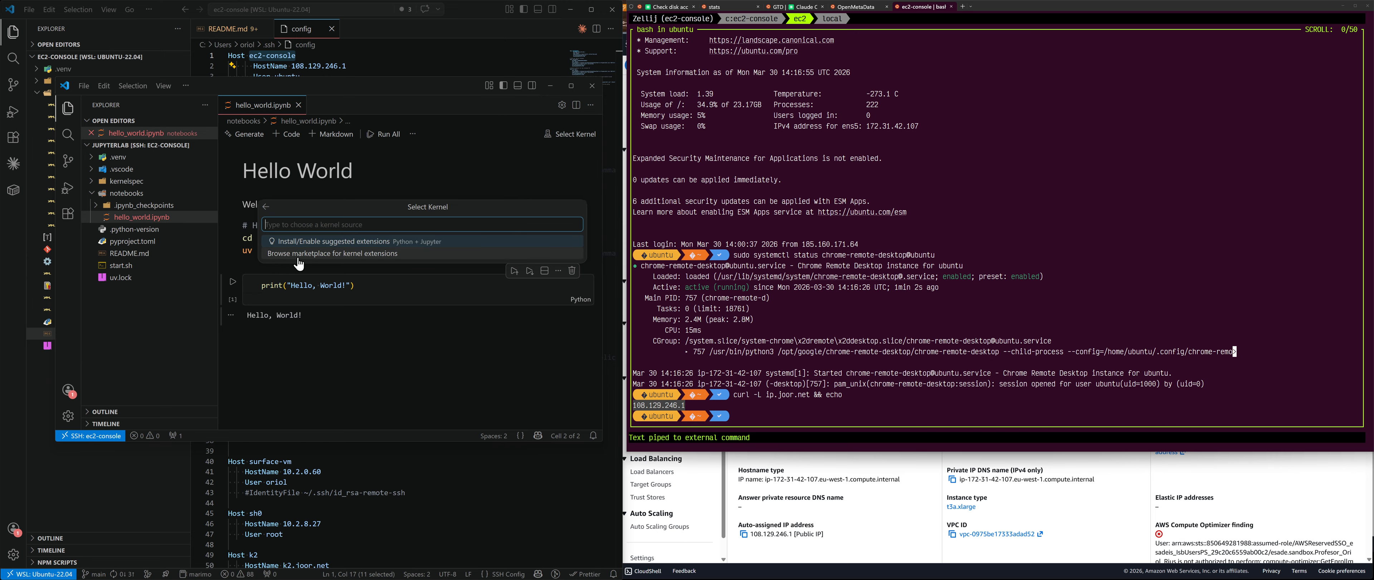
click(308, 243)
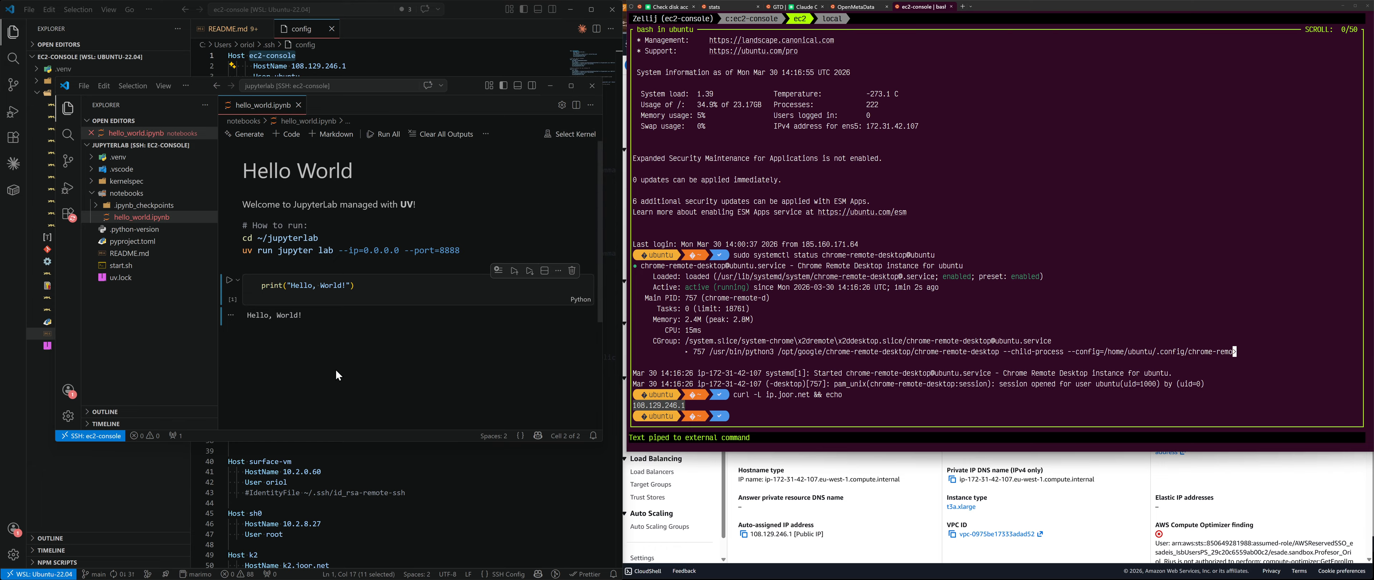
Step: Check the remote Terminal, Debug Console, Output and Ports panels, confirming port 8888 is forwarded
key(ctrl+grave)
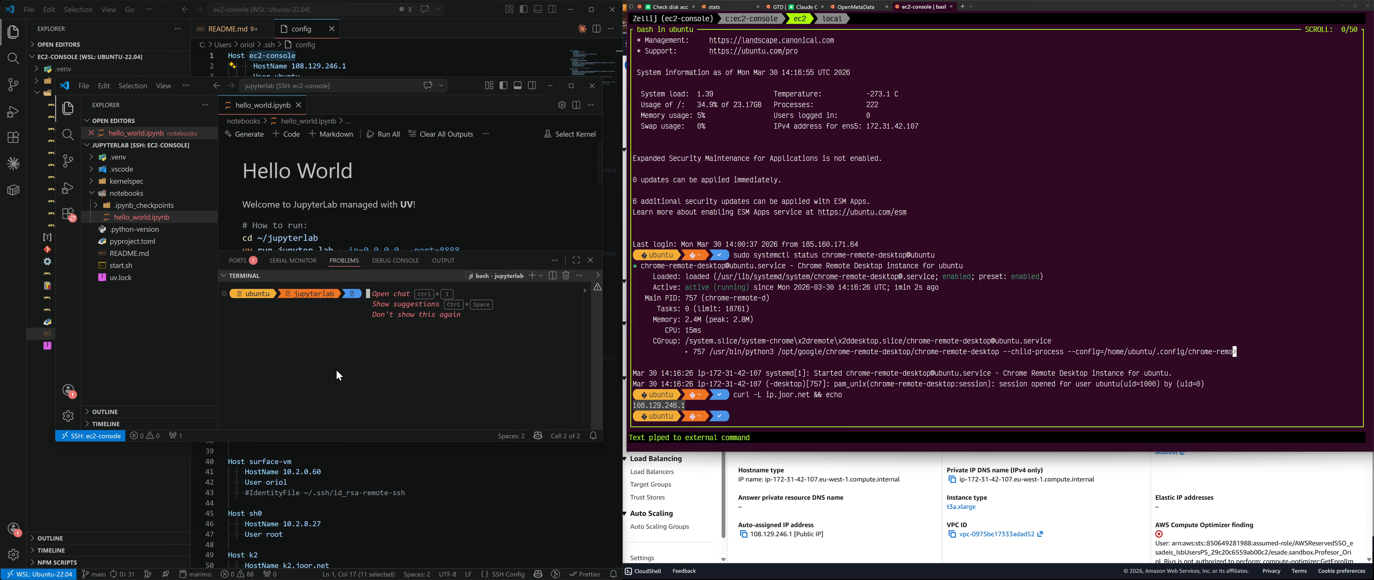
click(405, 261)
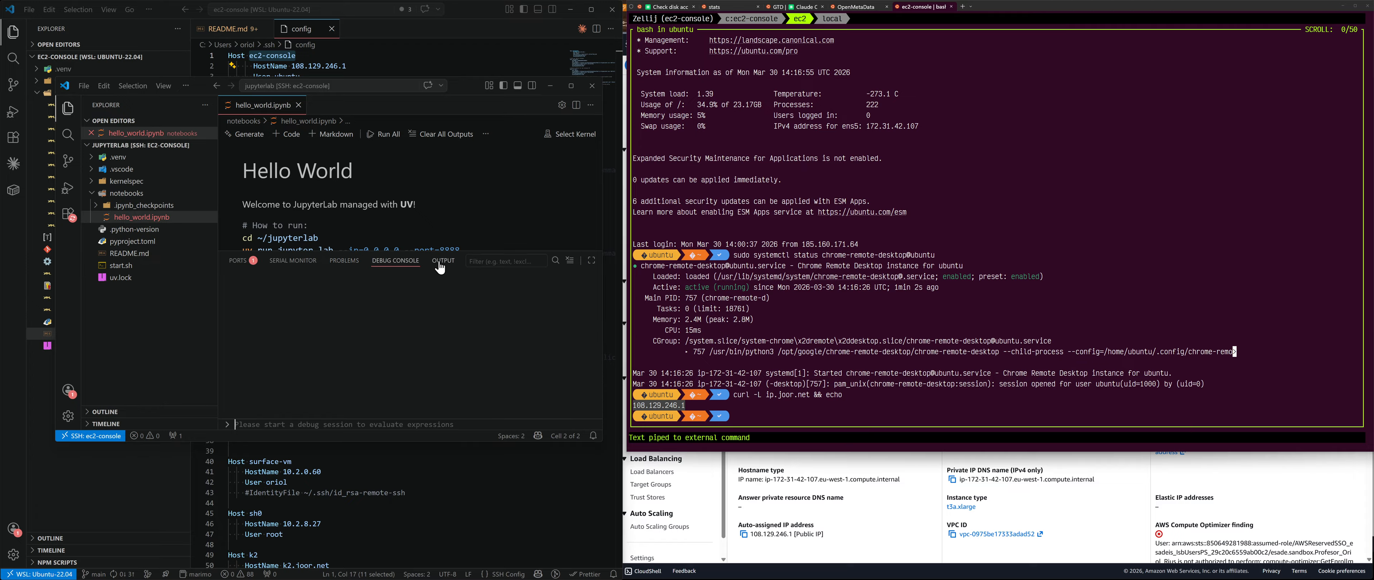
click(441, 267)
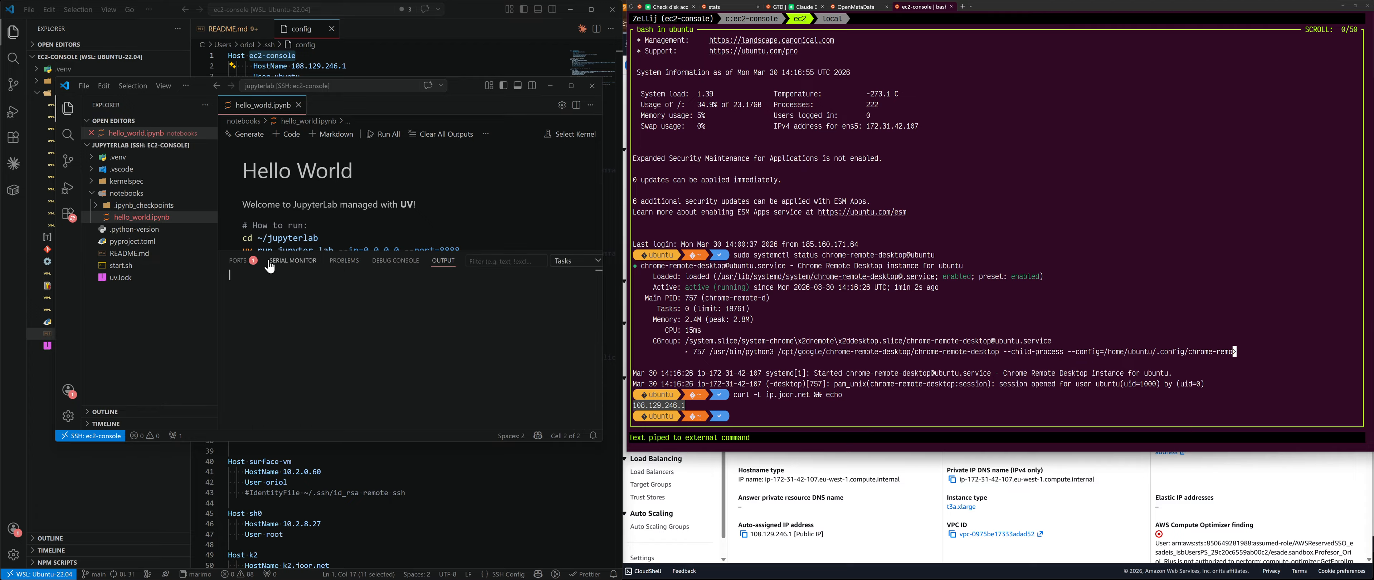
click(239, 262)
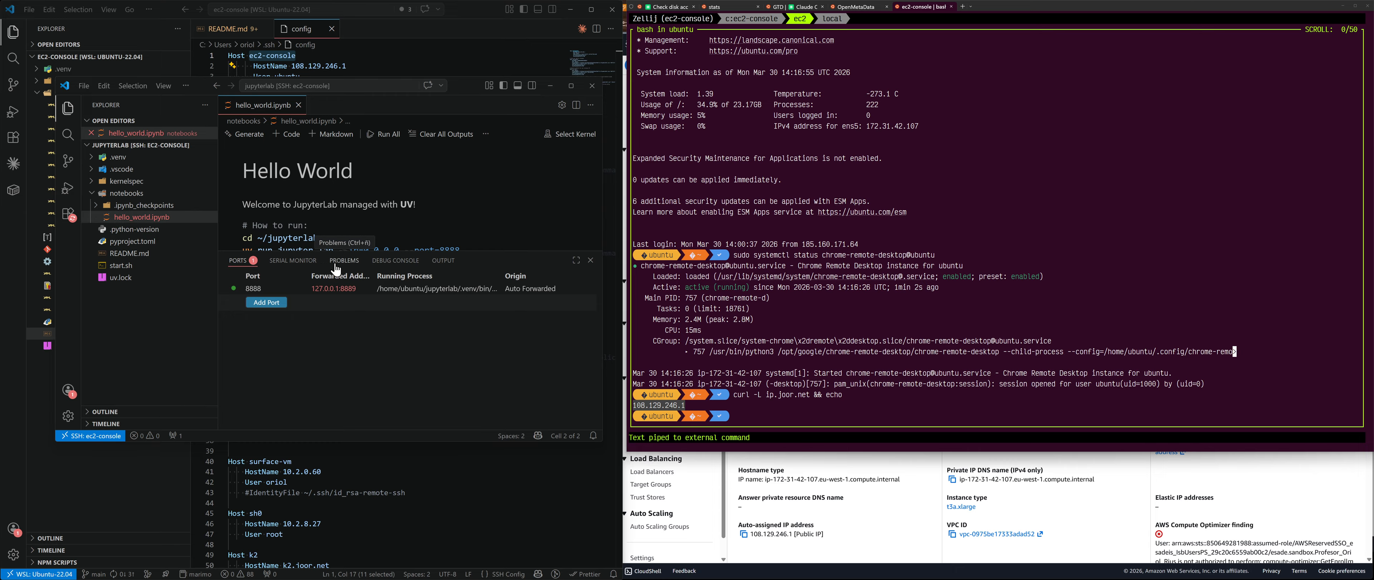
click(356, 262)
click(393, 262)
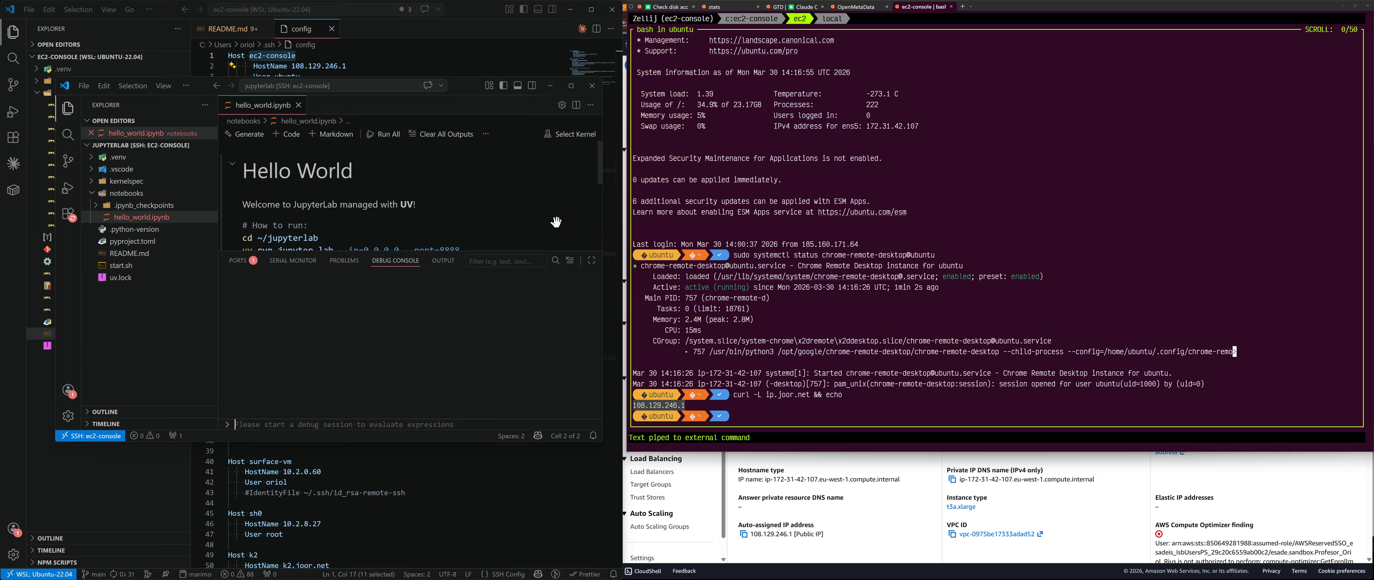
key(ctrl+grave)
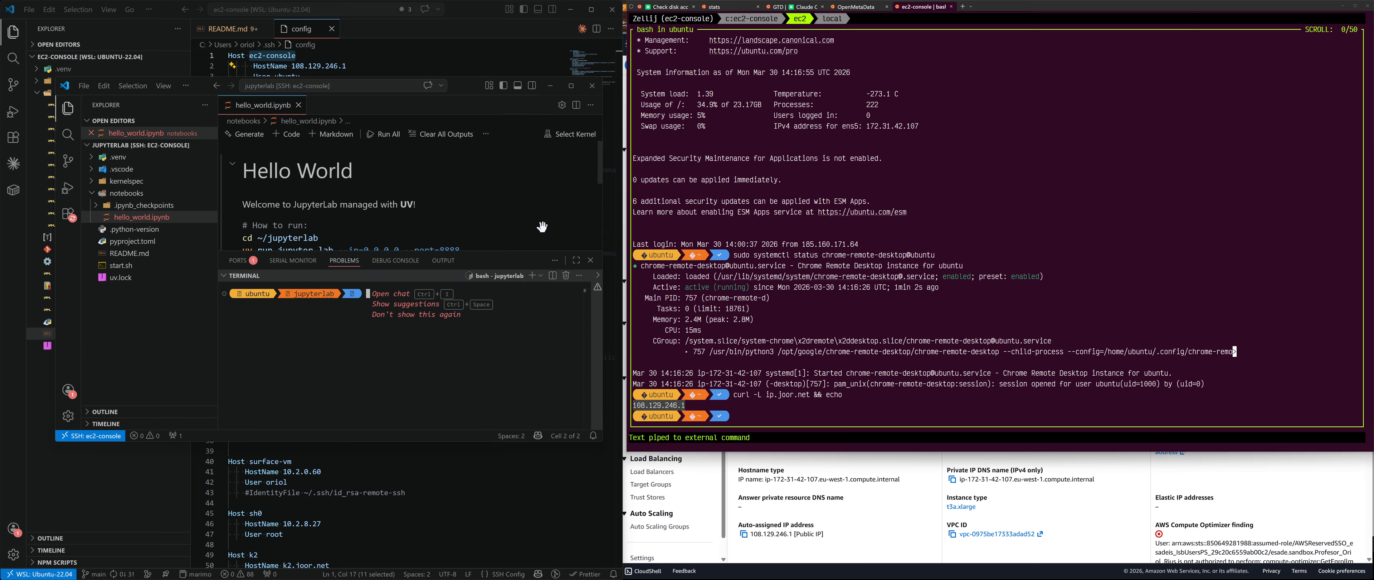
key(ctrl+grave)
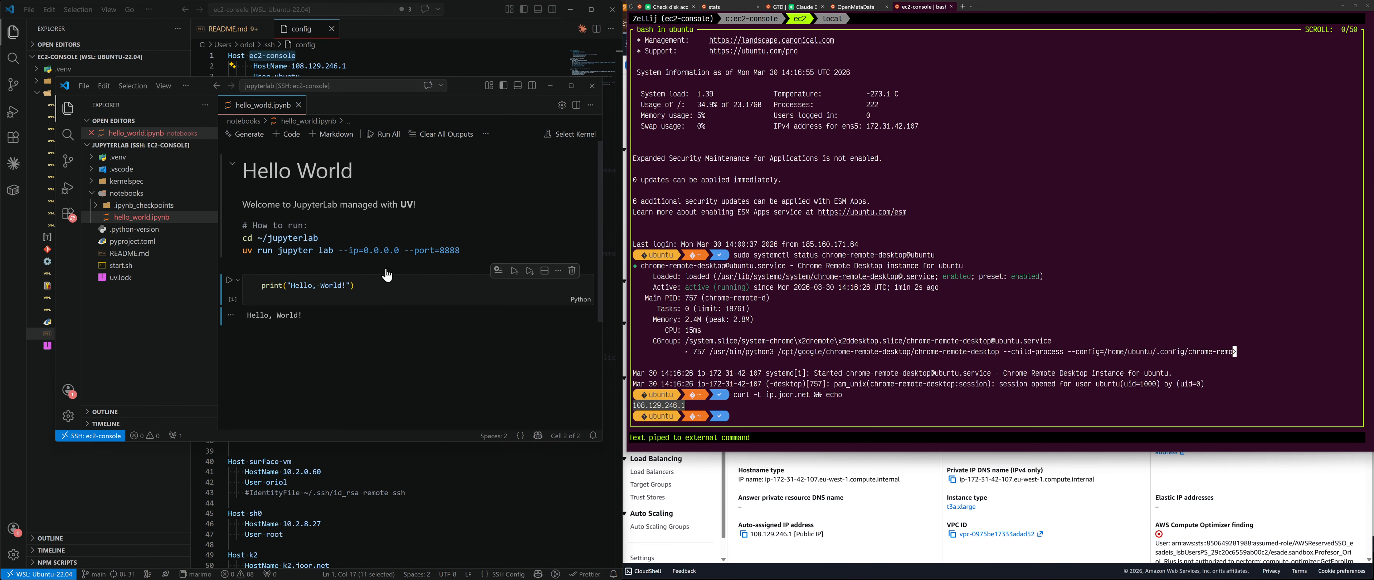
click(231, 280)
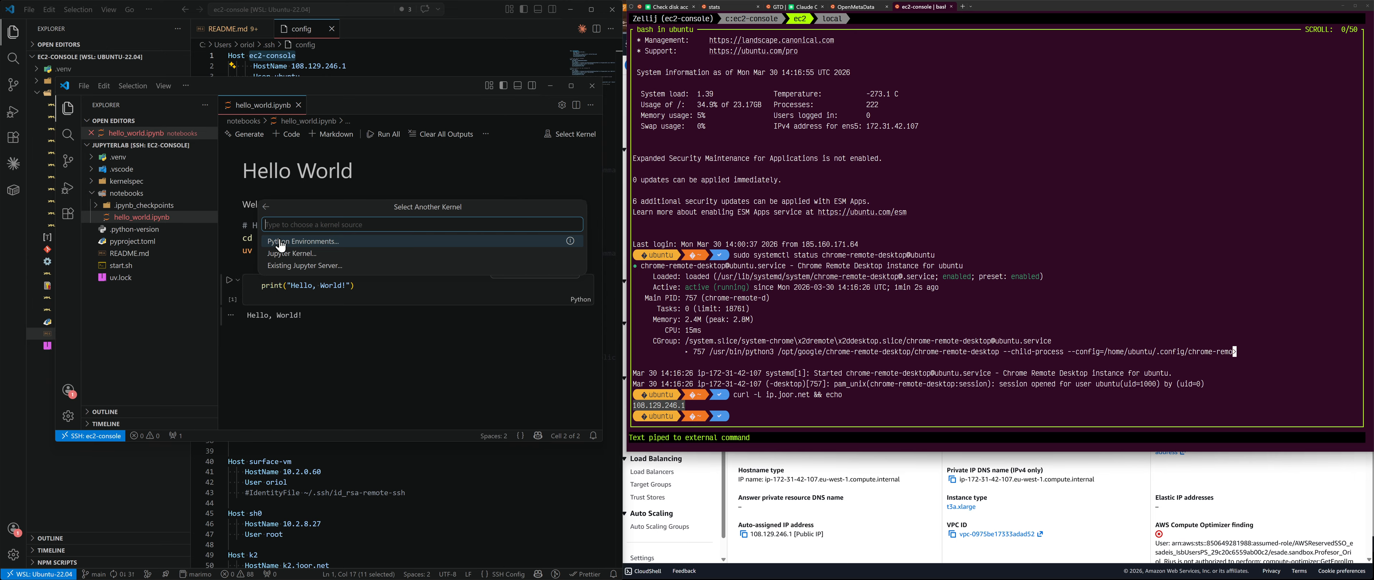
click(332, 266)
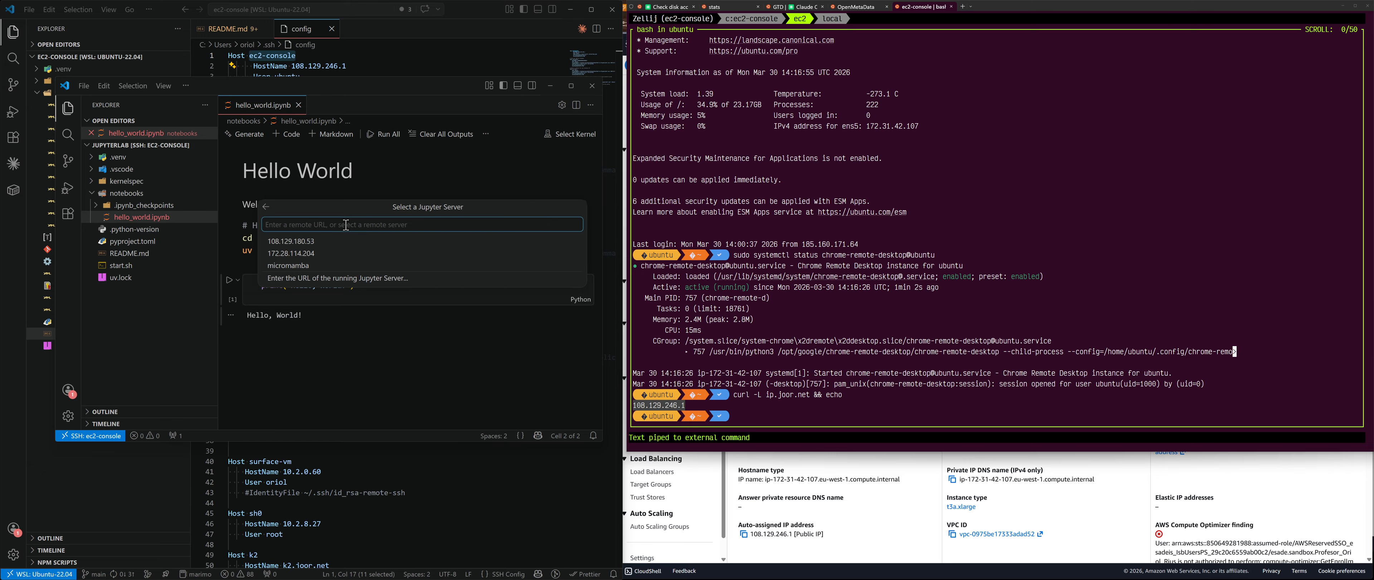
click(308, 278)
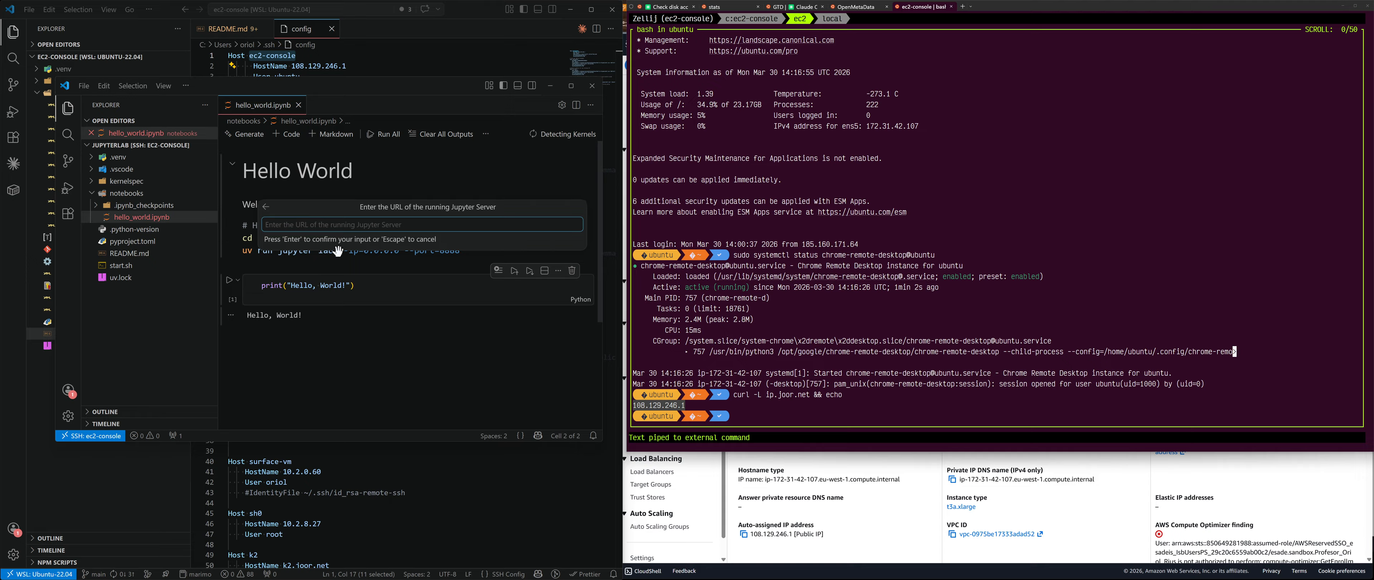
text(remote-uv)
key(ctrl+a)
key(BackSpace)
text(htt)
key(super+v)
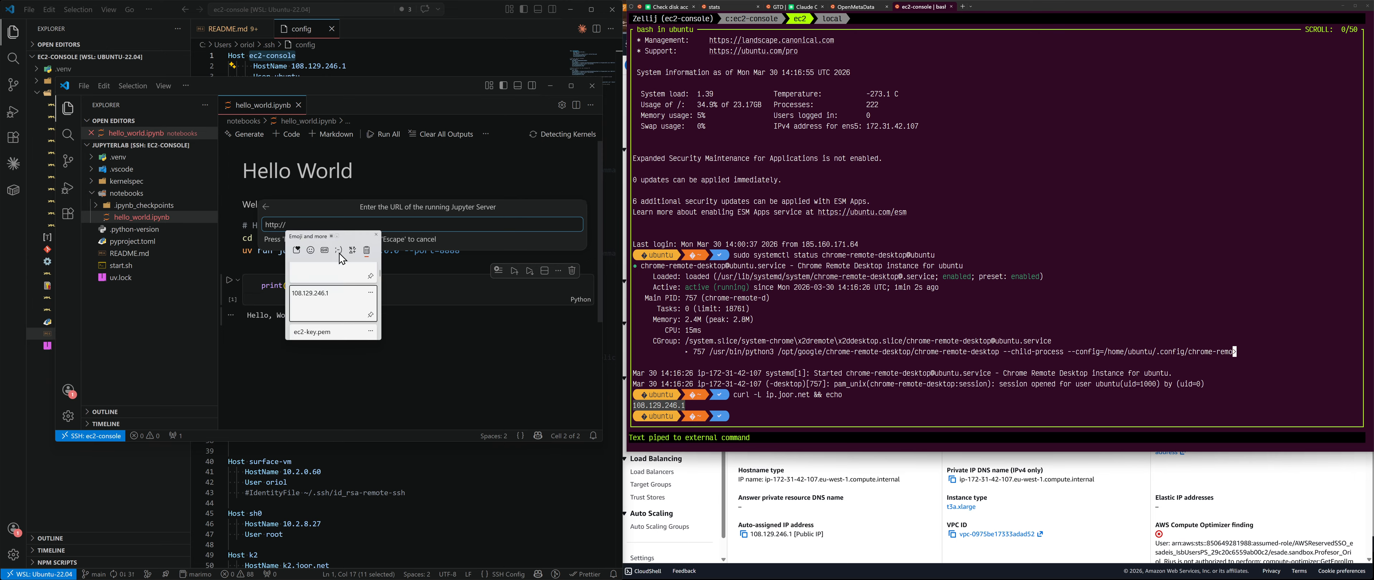
key(Return)
text(:8)
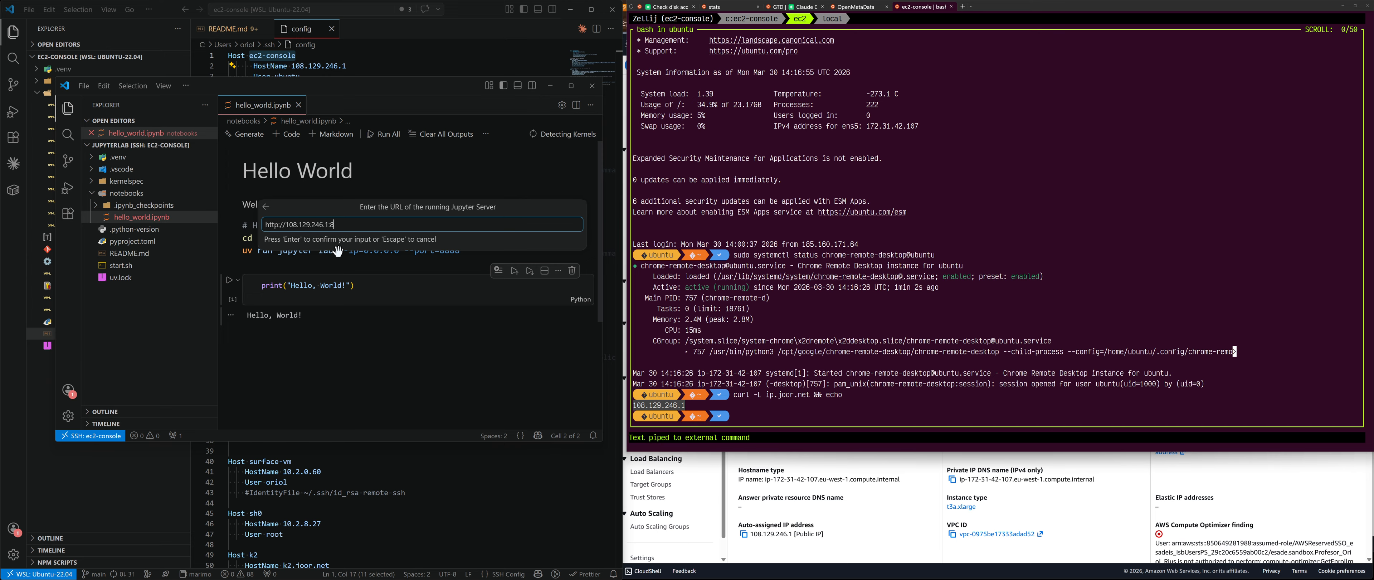
text(888/lab)
key(Return)
key(Return)
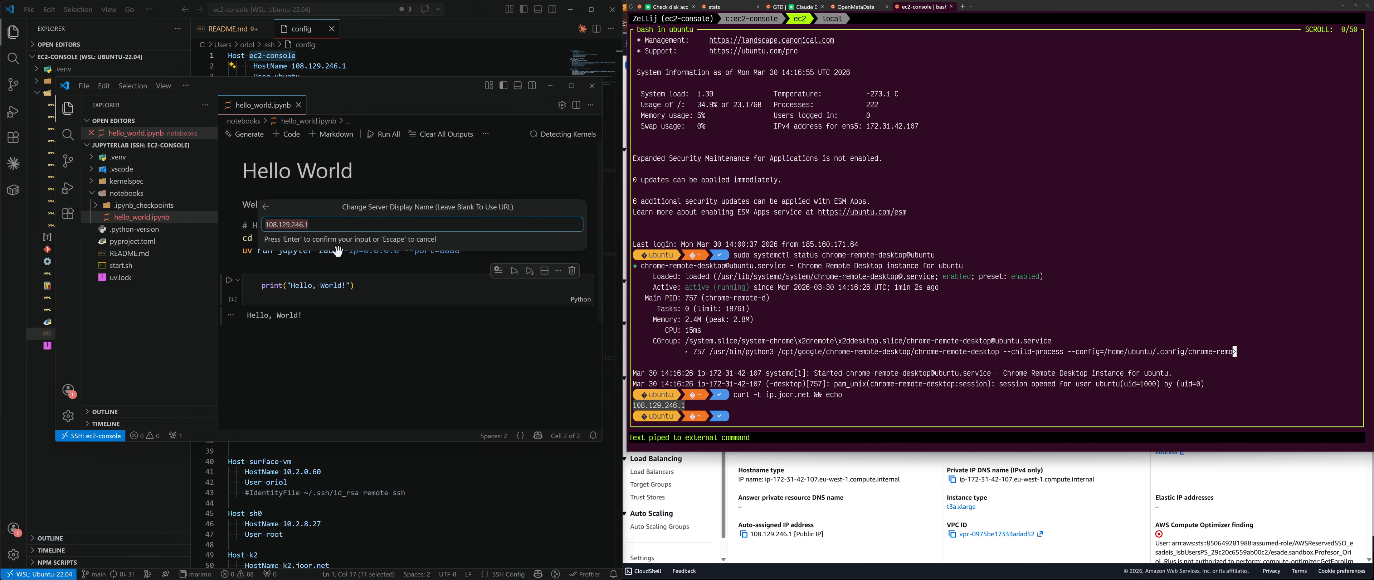
Step: Name the server remote-uv and select the Python 3 (ipykernel) kernel
text(remote-uv)
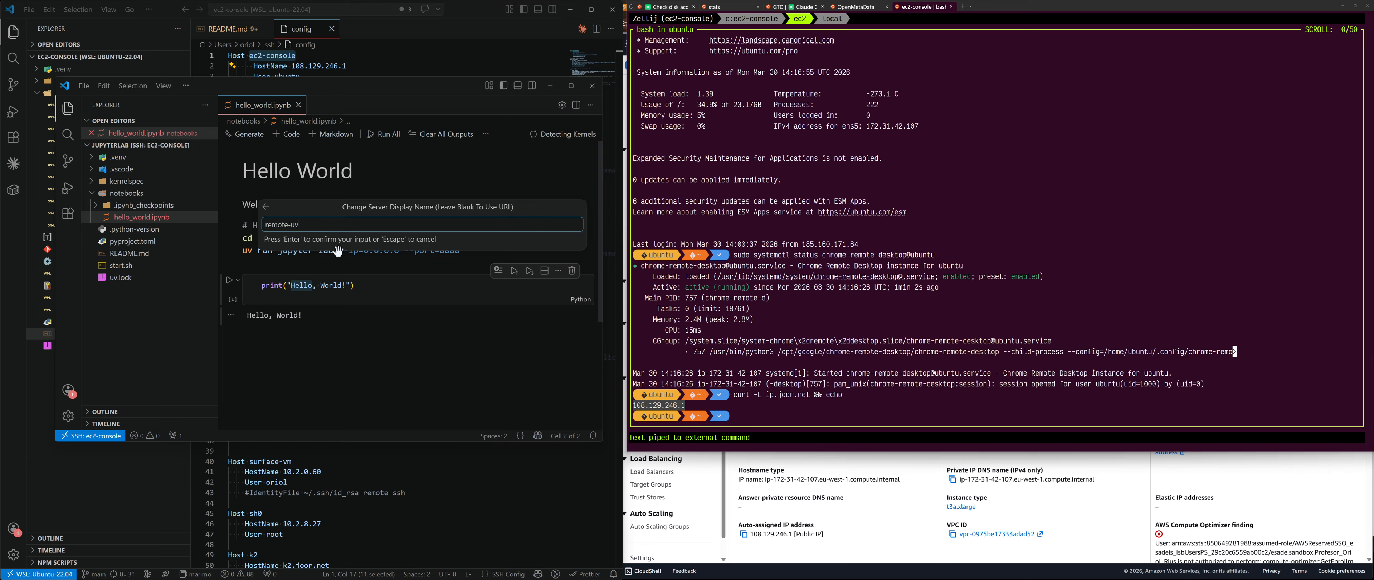
key(Return)
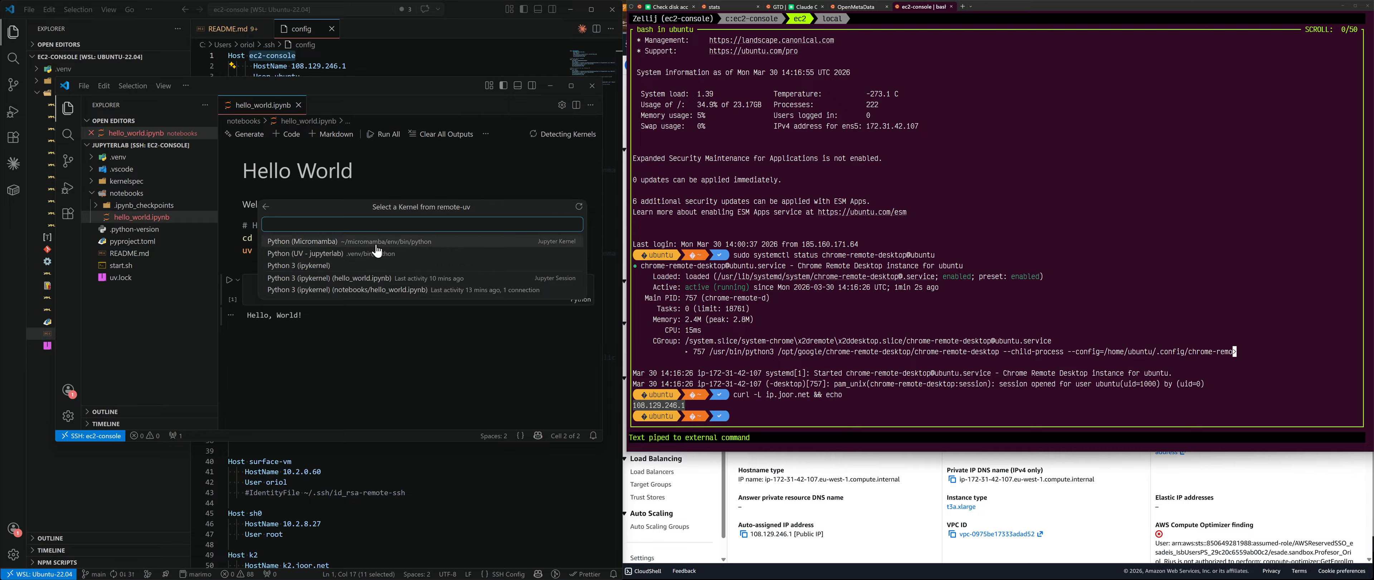
click(329, 266)
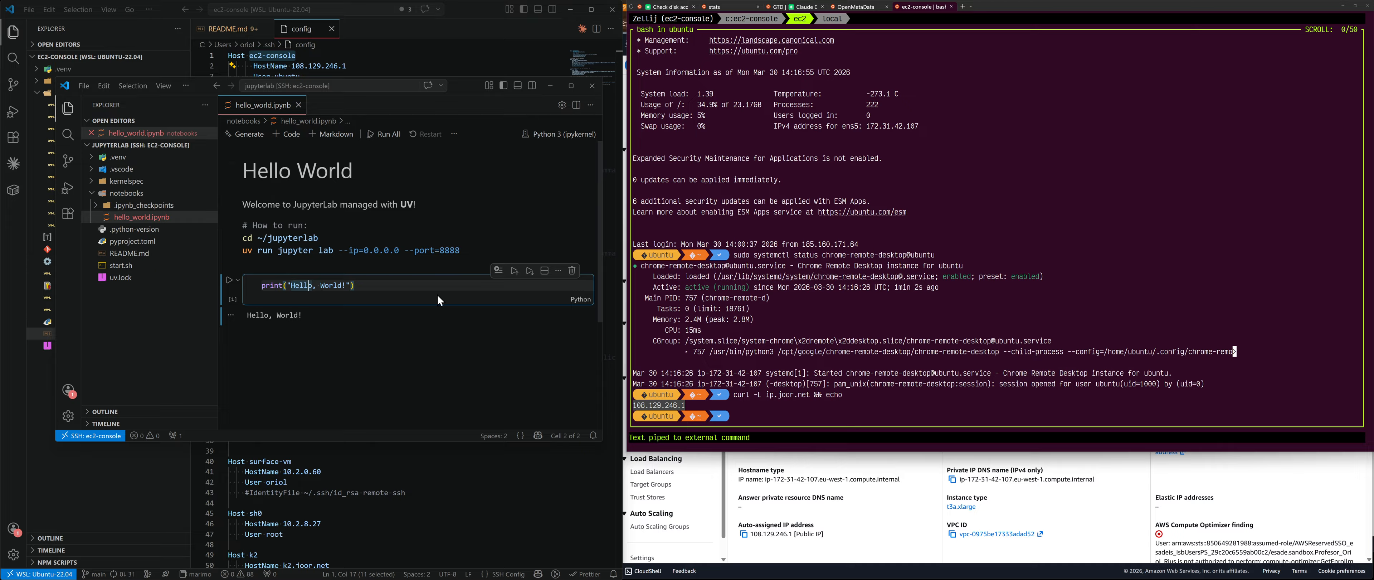
Step: Minimize the local terminal, close the EC2 Instances window, and bring up Chrome Remote Desktop
click(402, 284)
key(super+Down)
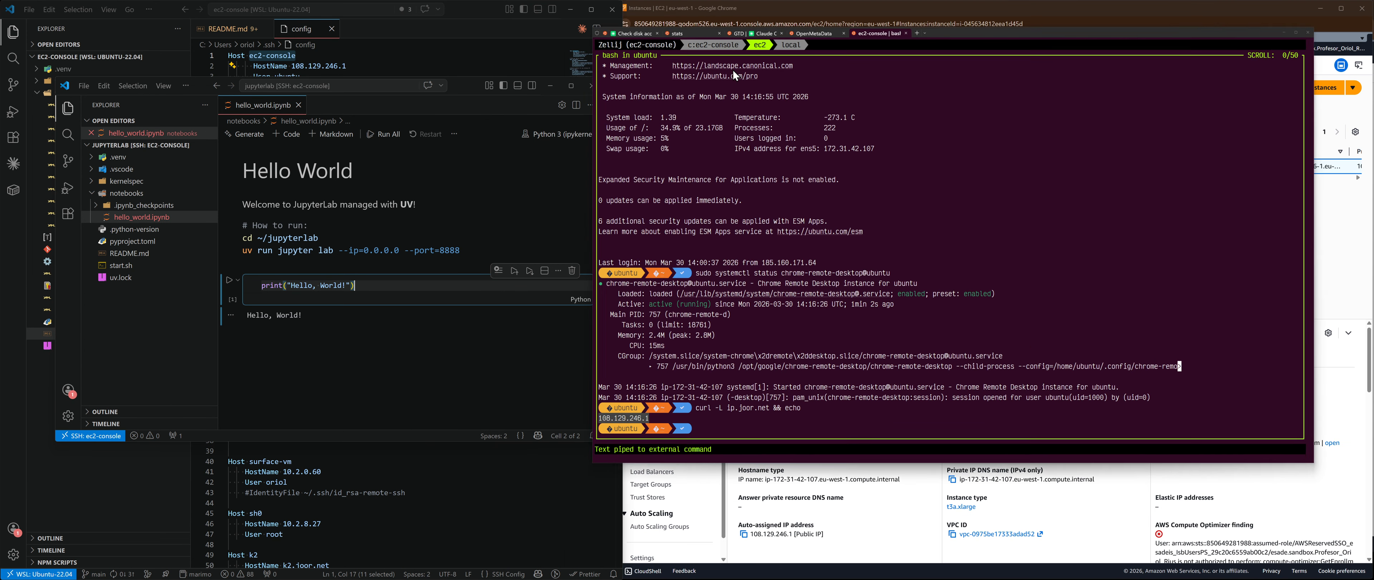
click(1362, 9)
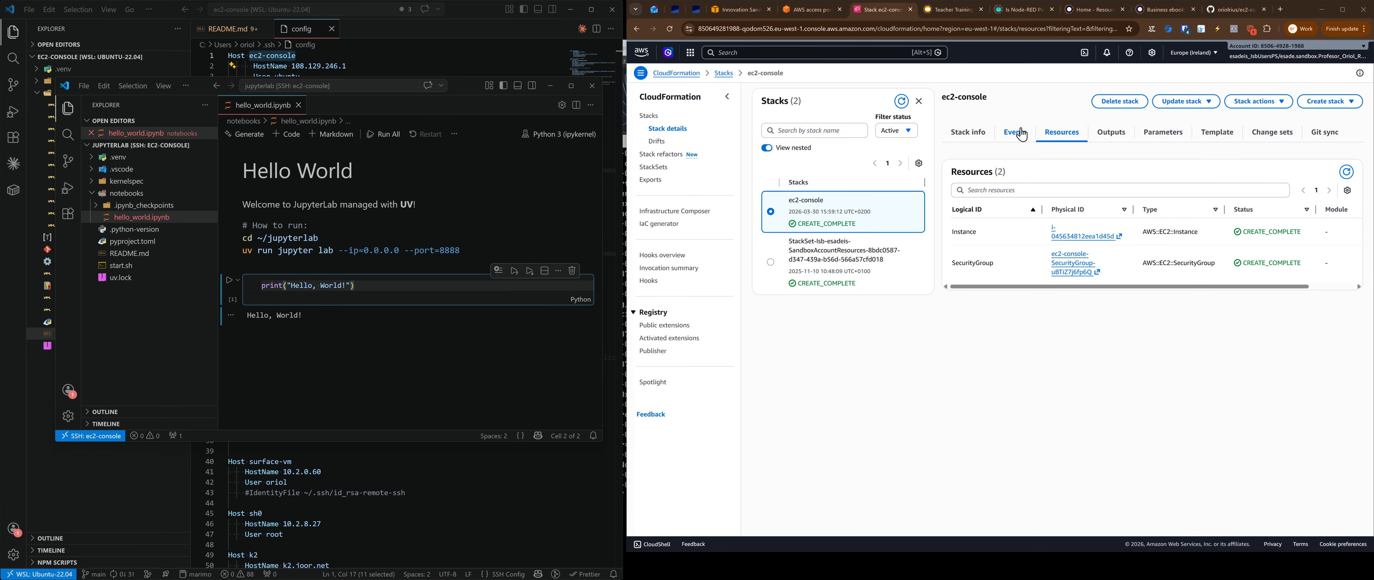
key(super+Tab)
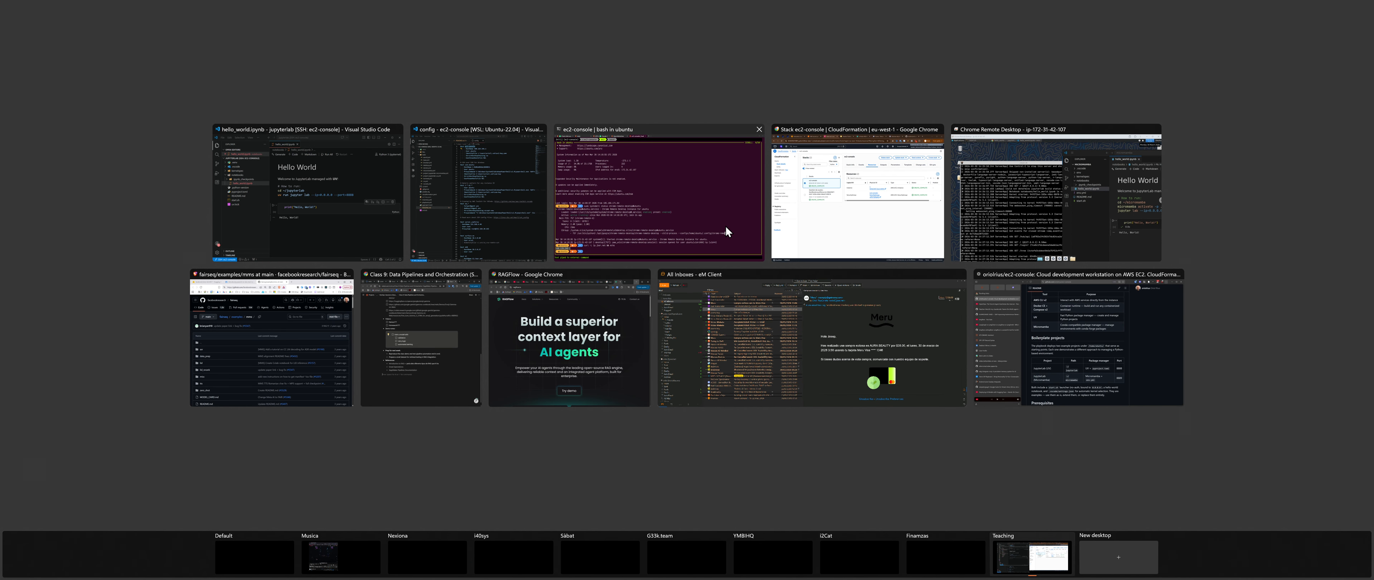
click(1032, 197)
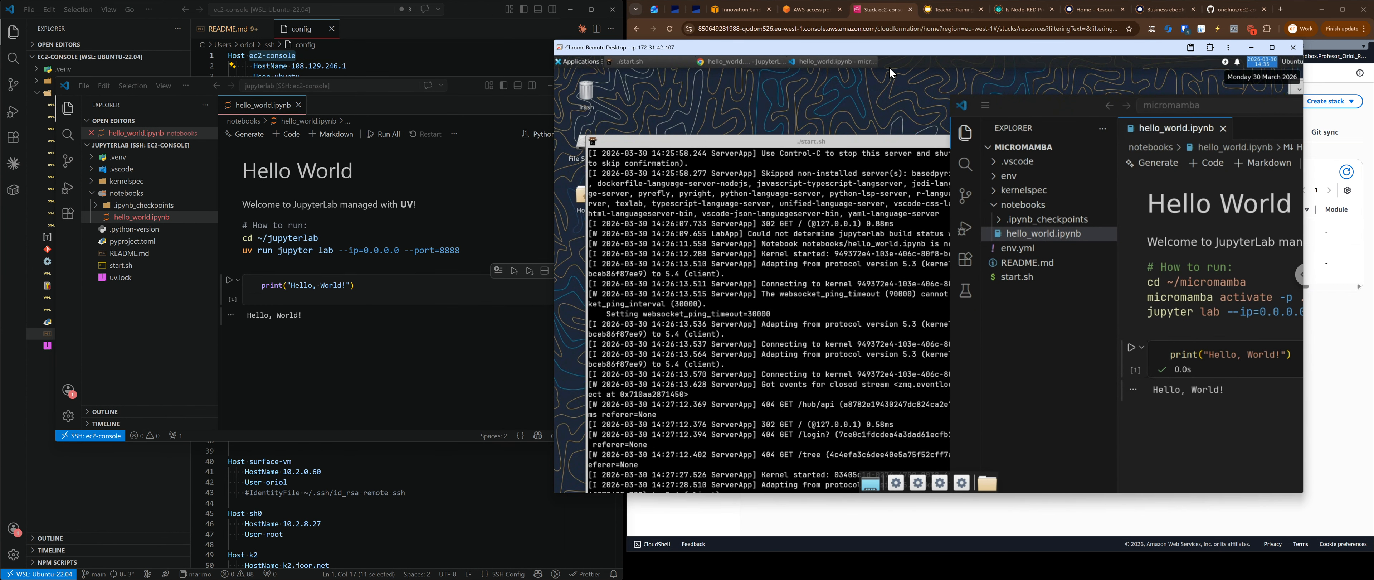
Step: Maximize the remote start.sh terminal and switch to its first tmux window
double_click(828, 140)
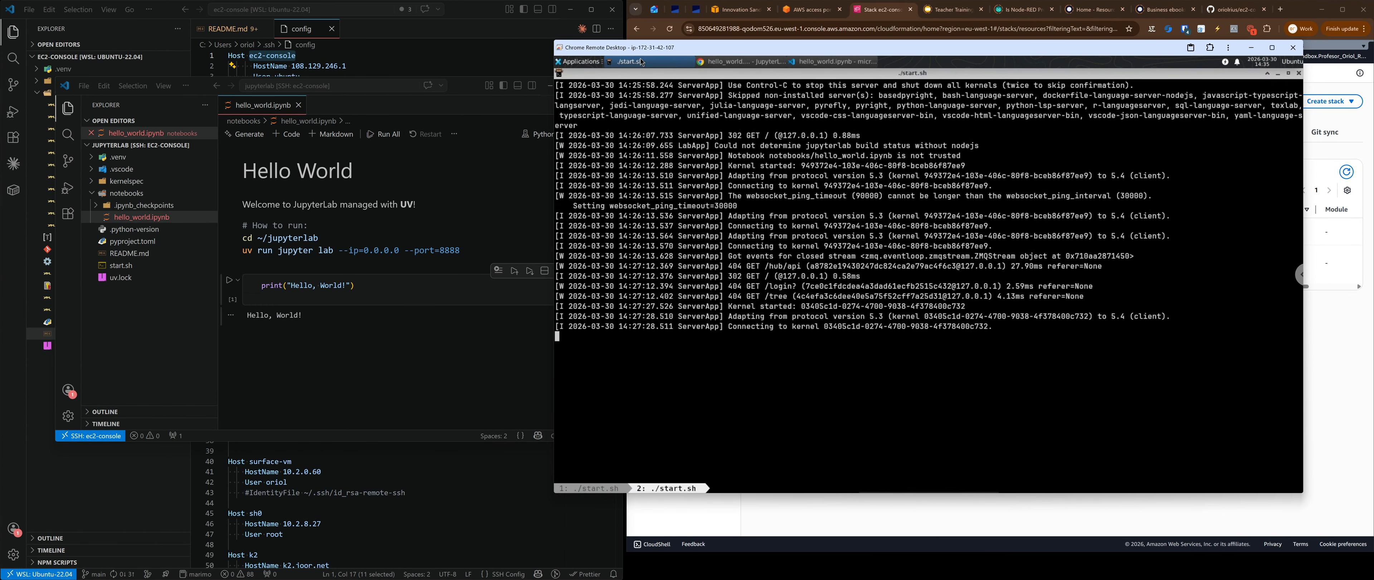
click(601, 490)
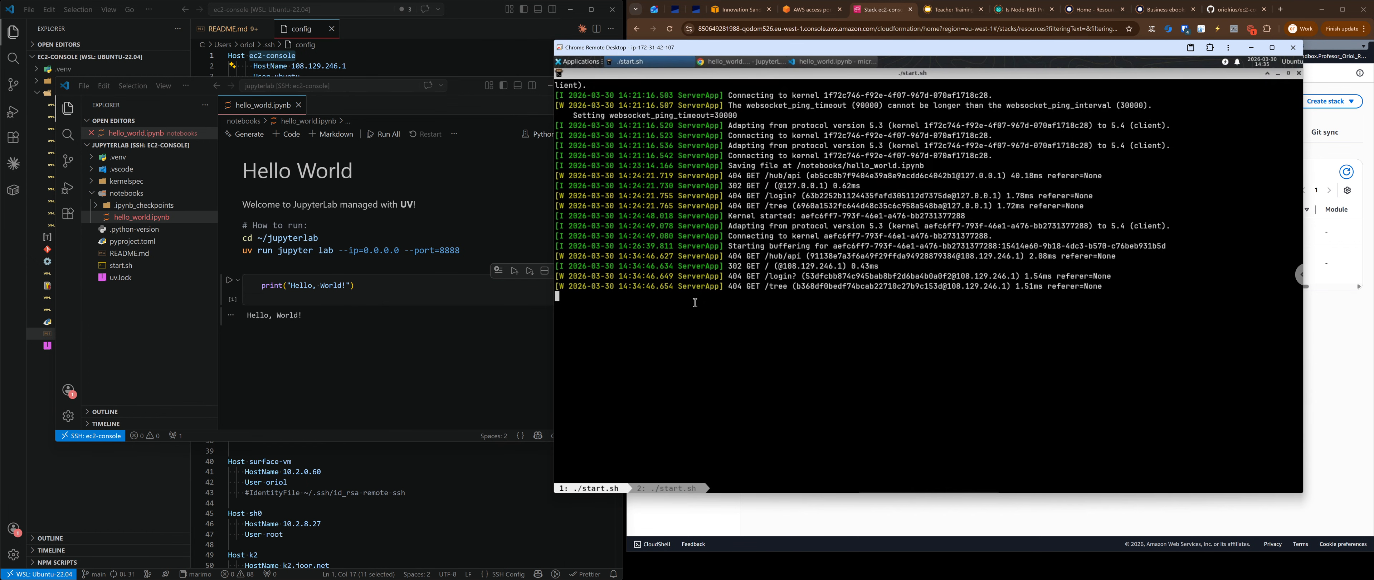
key(Return)
key(Return)
key(Return)
key(Return)
key(Return)
key(Return)
key(Return)
Step: Narrow the VS Code notebook window so the remote server log shows beside it
click(346, 285)
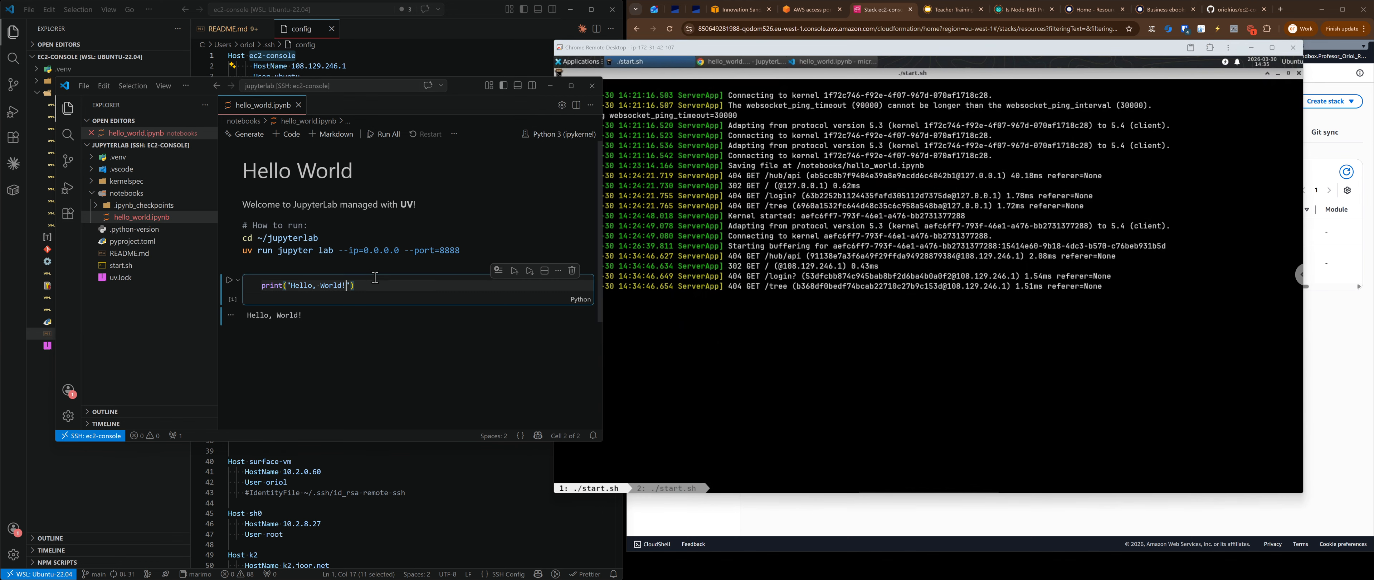
click(605, 300)
click(526, 330)
drag(603, 316, 515, 317)
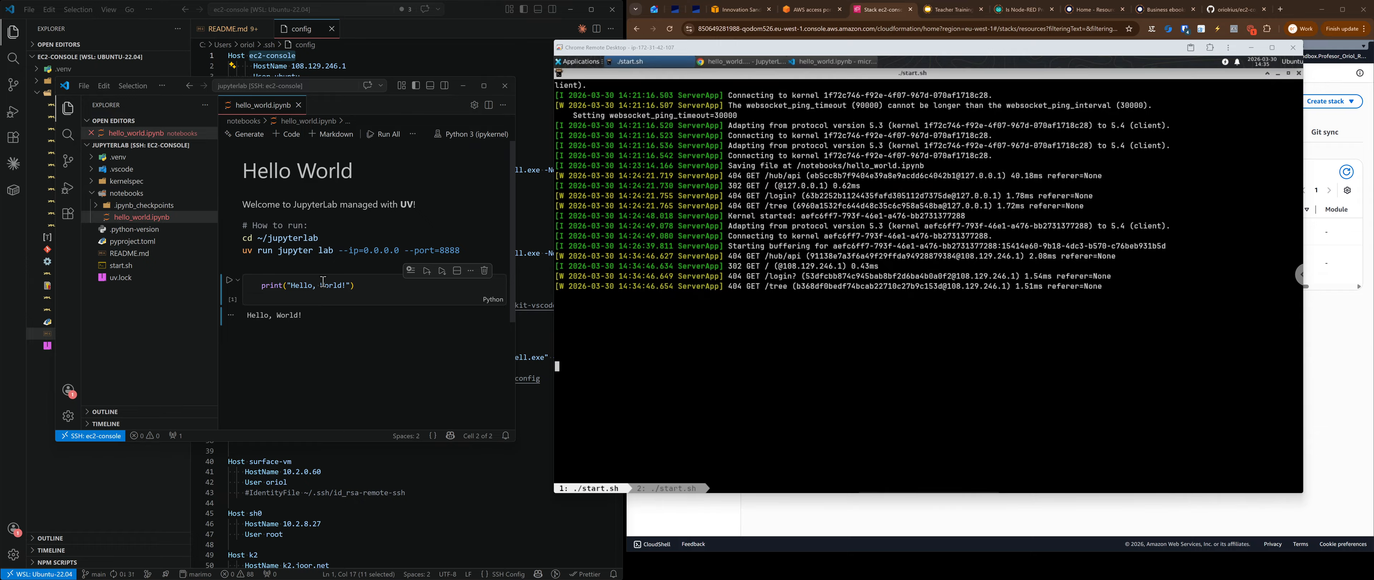
Step: Run the print cell, append ' - this is executed remotely' to its message, and rerun it
click(351, 305)
key(ctrl+Return)
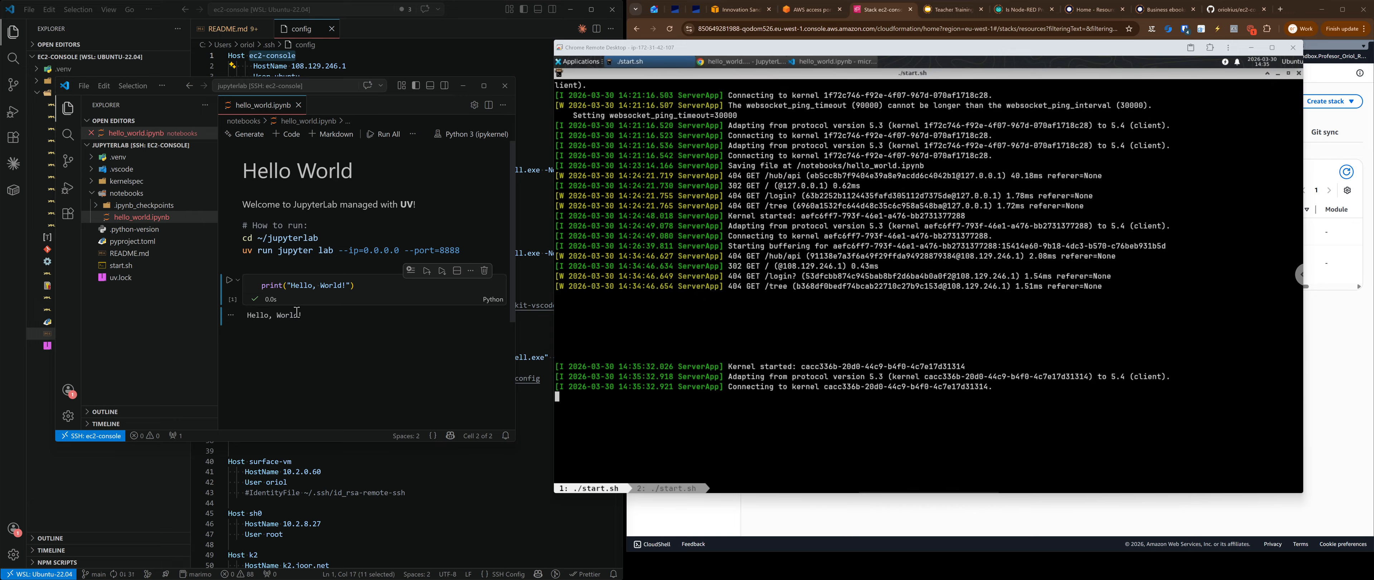
click(350, 284)
key(Left)
text(- th)
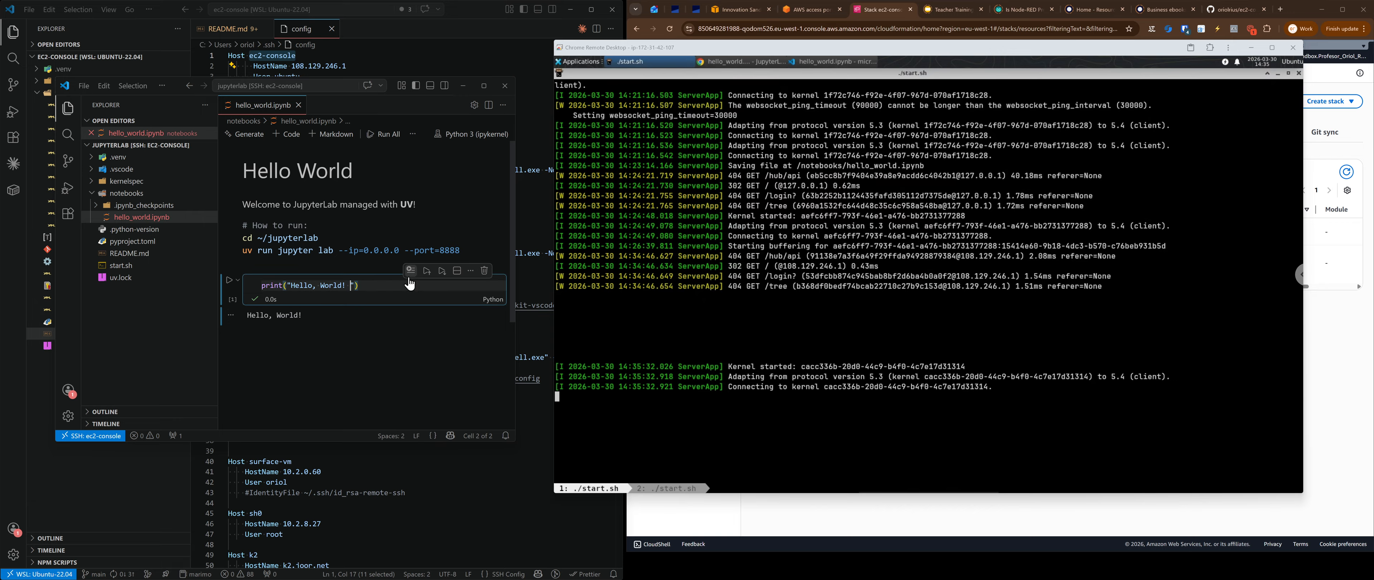
text(is is executed remotely)
key(ctrl+Return)
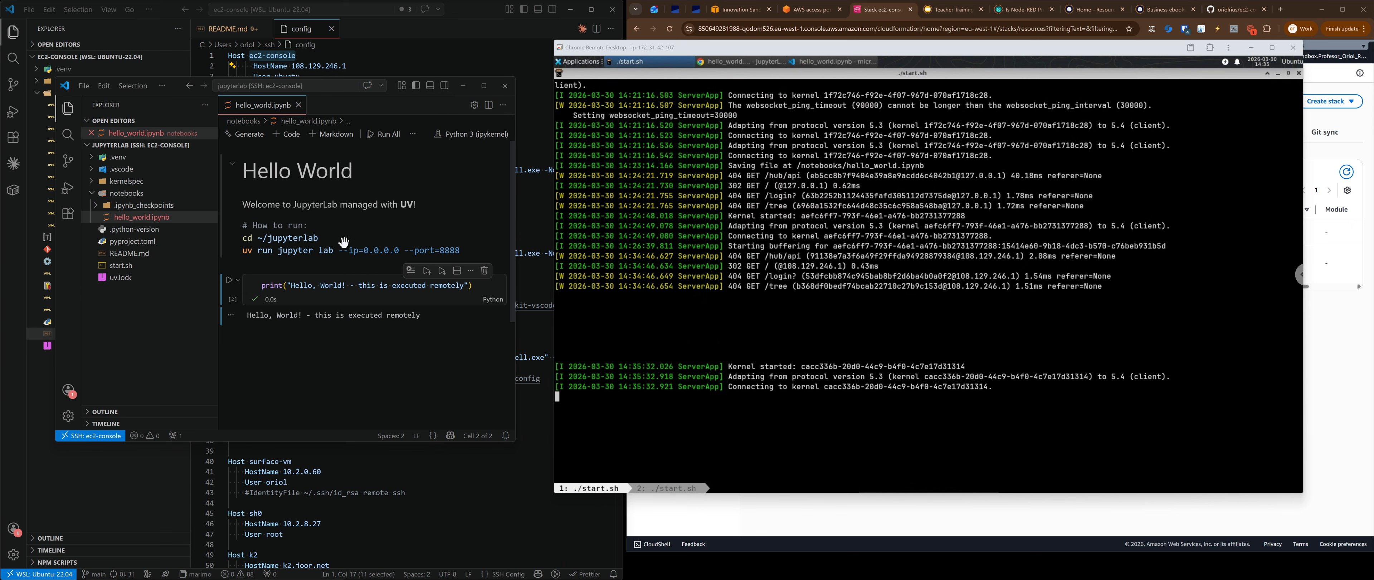
Step: Choose to open a remote folder from the File menu
mouse_move(404, 337)
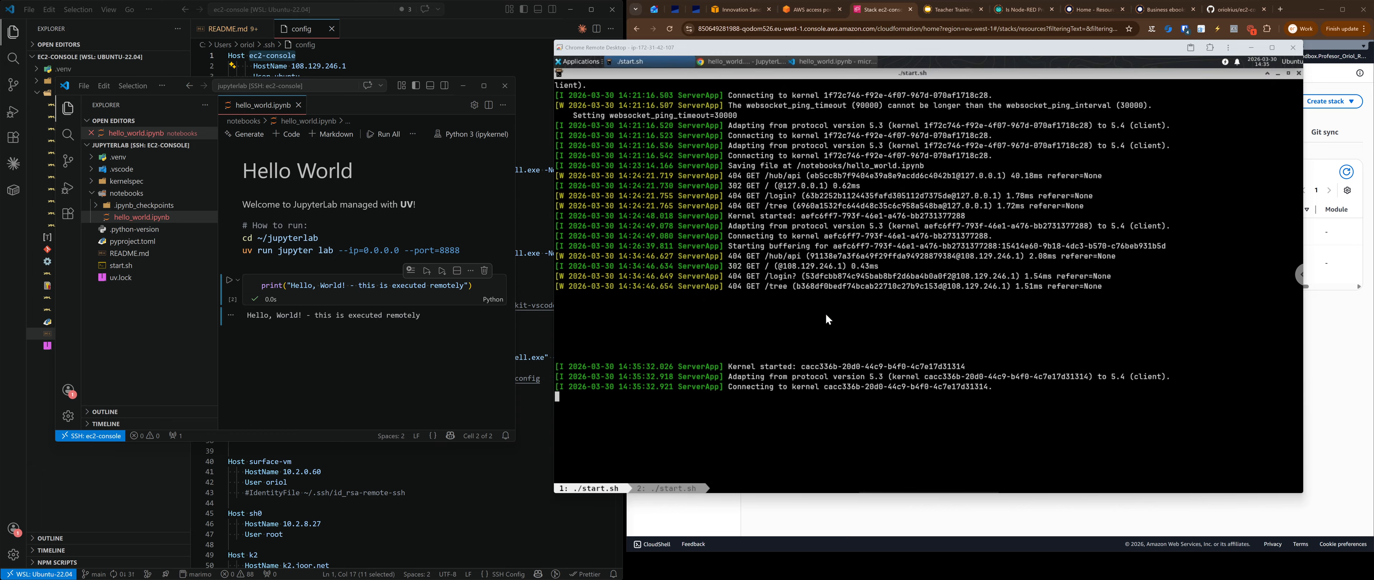
mouse_move(322, 158)
click(82, 89)
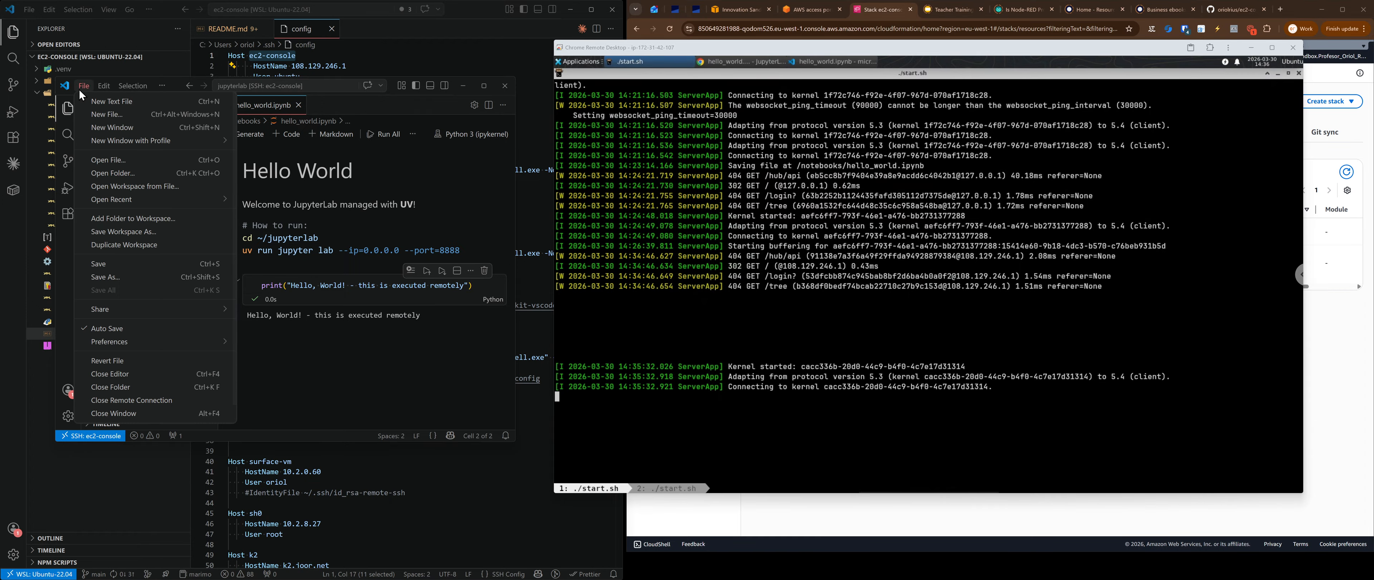
click(121, 173)
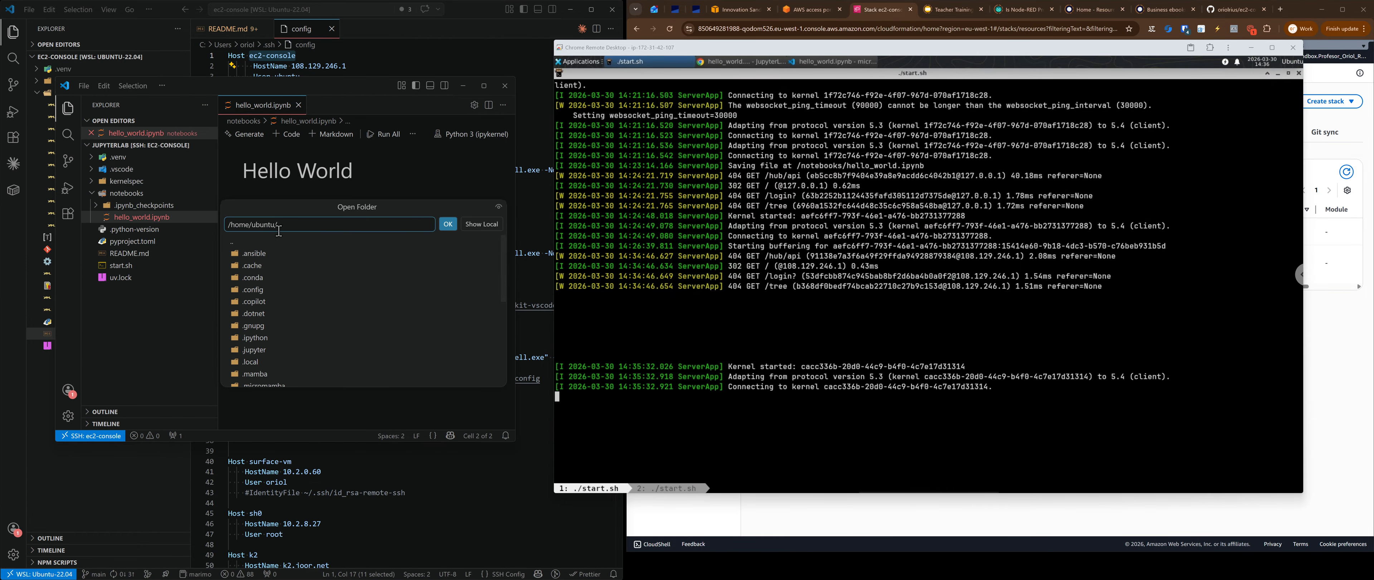
Step: Open /home/ubuntu/micromamba as the remote workspace folder
scroll(313, 307, down, 2)
click(279, 342)
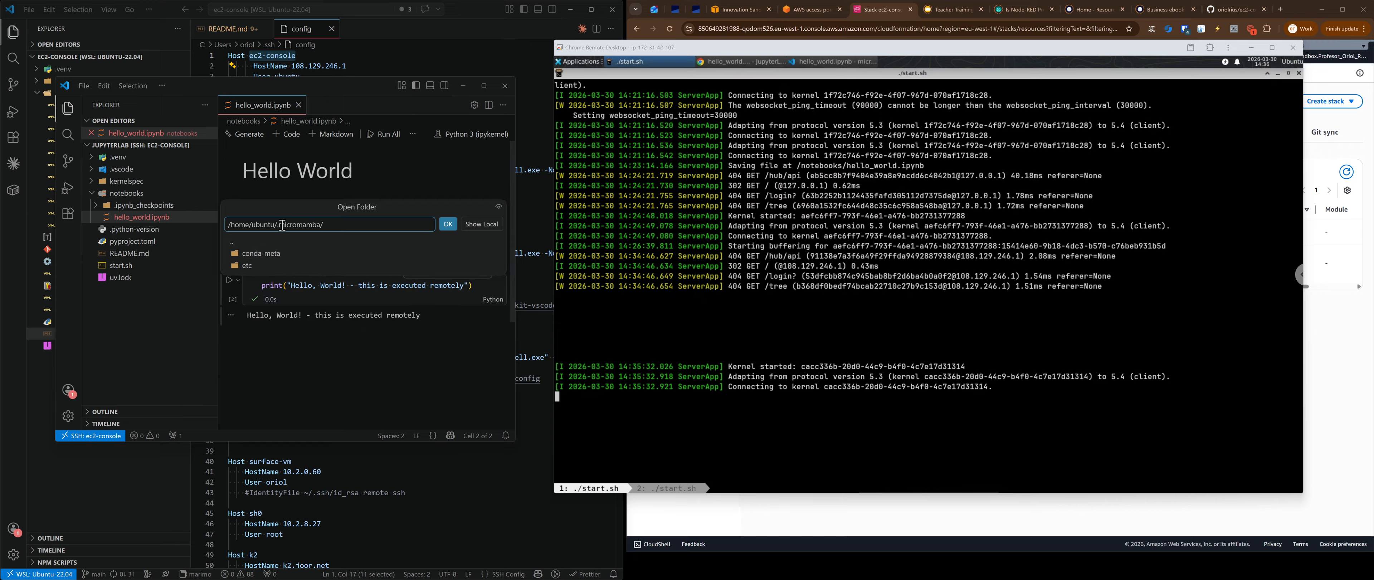
click(237, 245)
scroll(296, 374, down, 3)
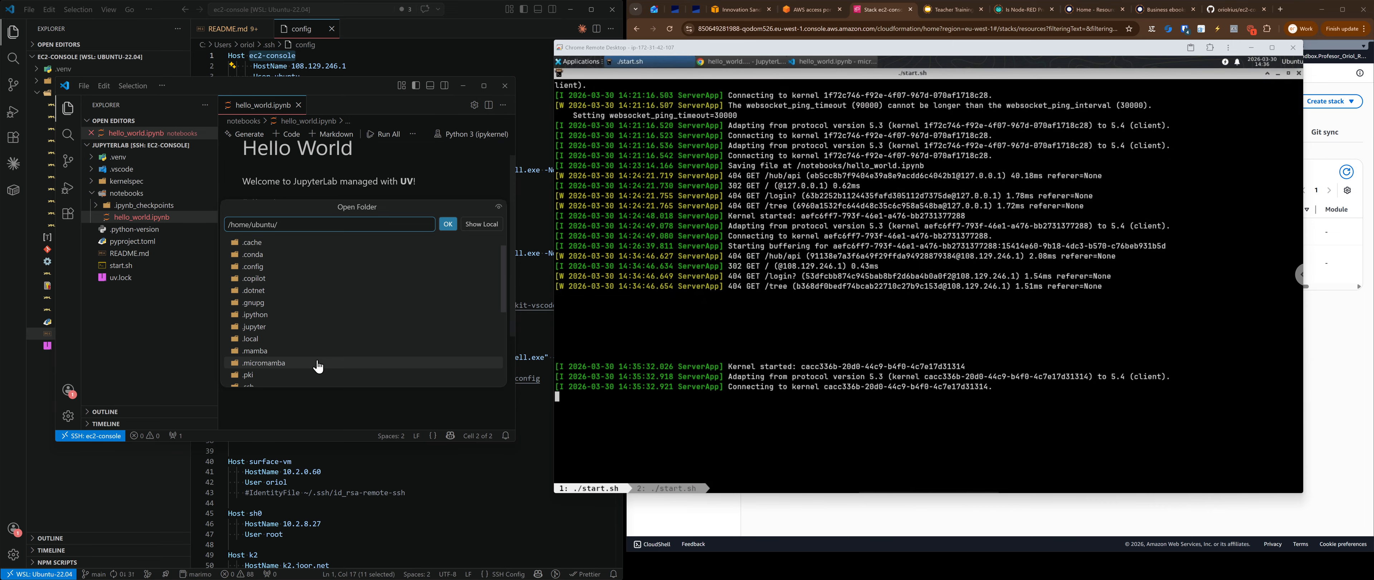
key(Escape)
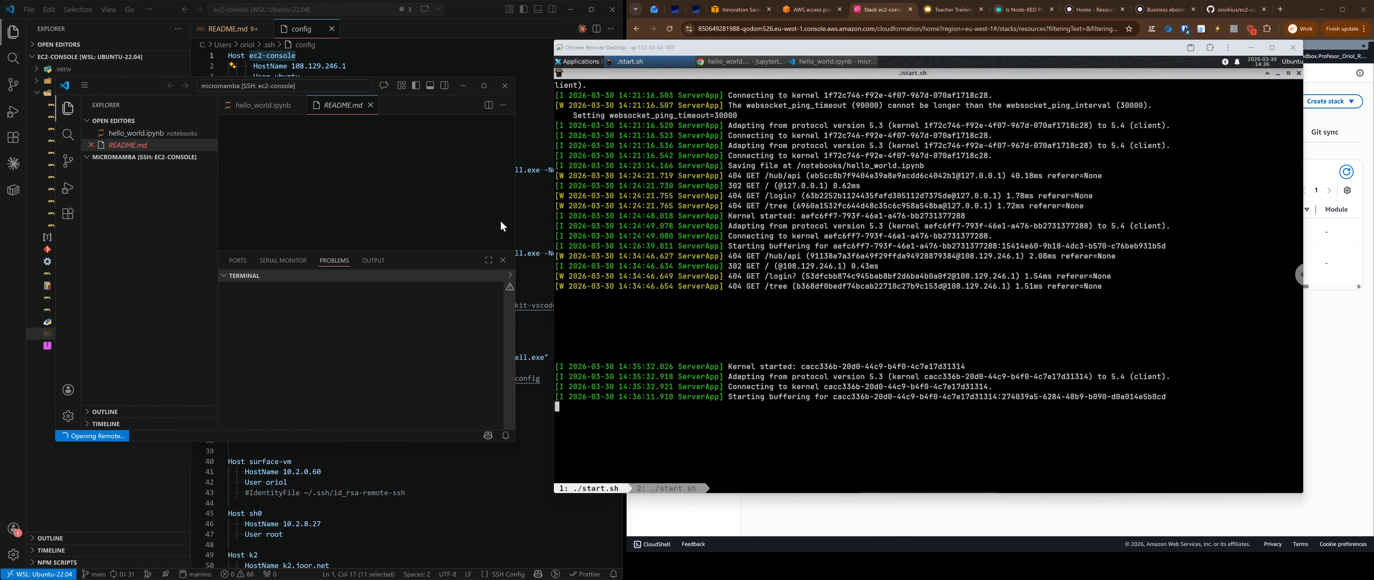
Step: Switch to the second start.sh tmux window, hide the panel, and open hello_world.ipynb
click(667, 488)
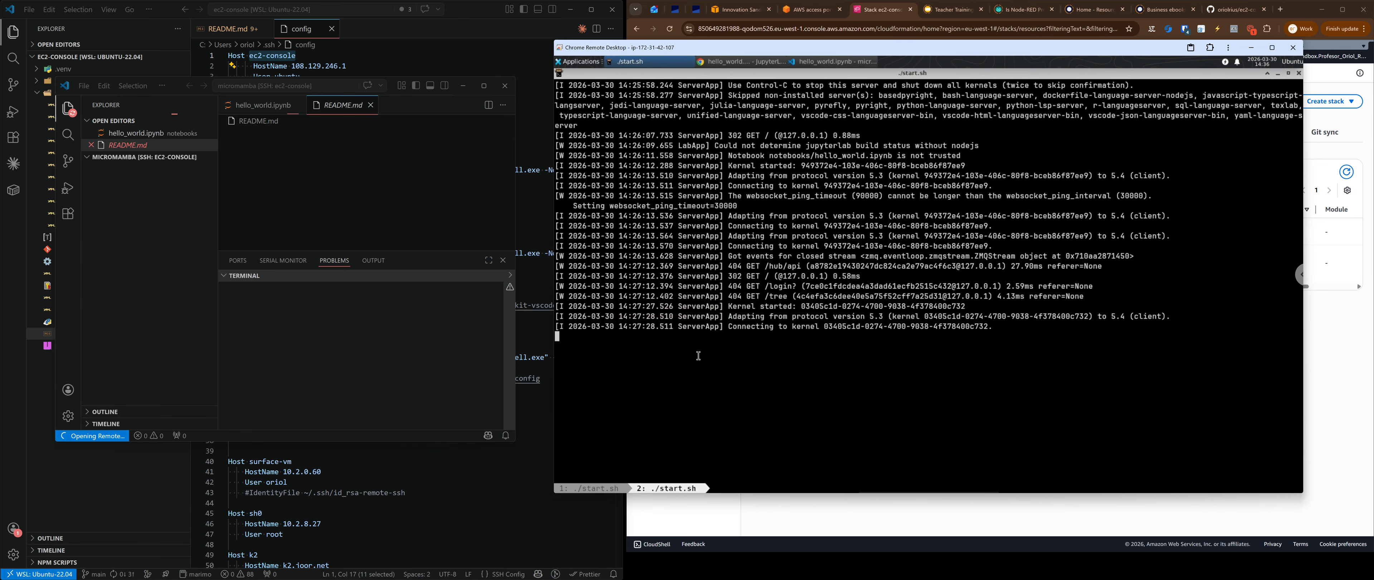
key(Return)
key(Return)
key(Return)
key(Return)
key(Return)
key(Return)
key(Return)
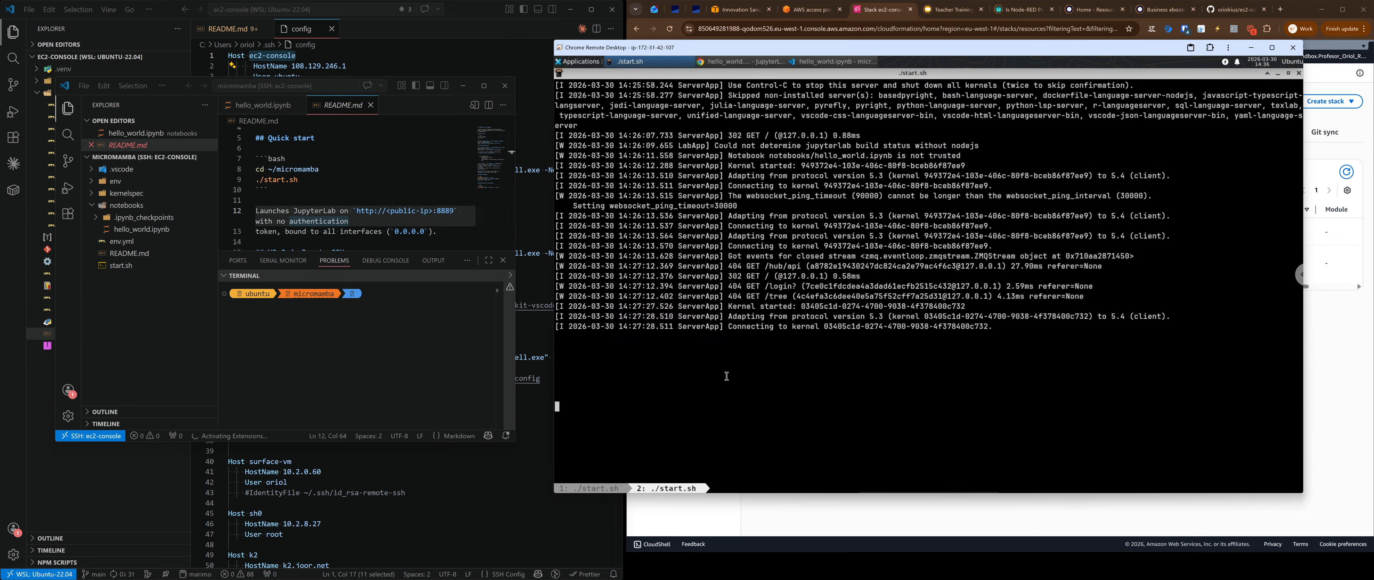
click(504, 262)
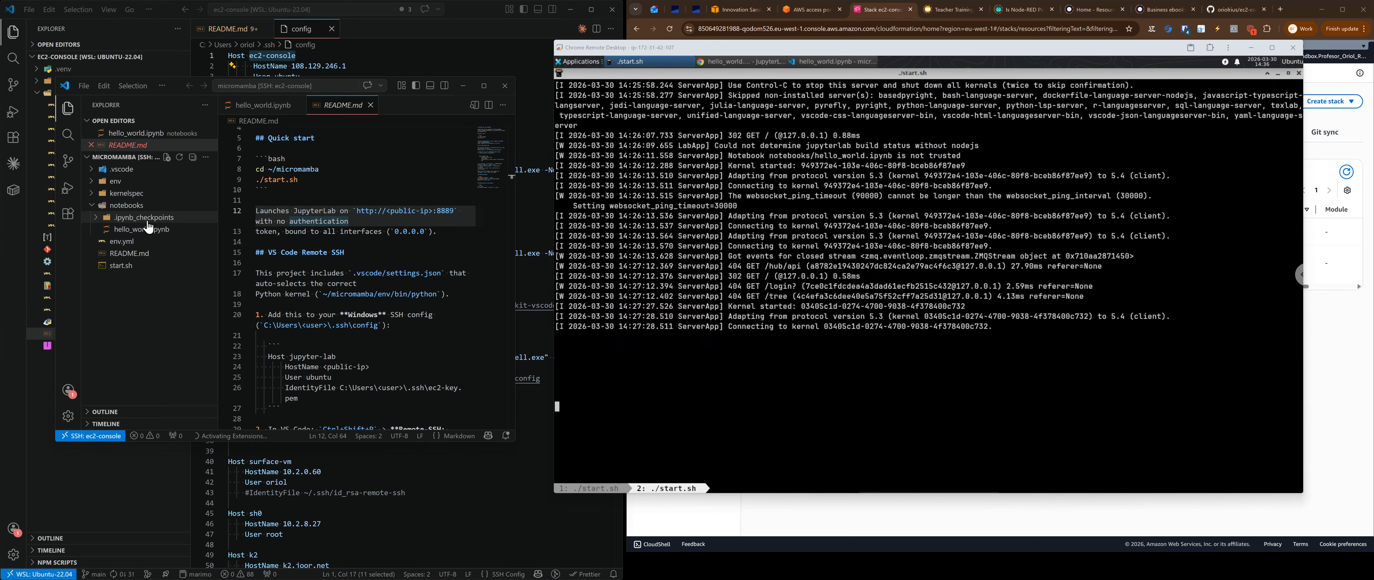
click(152, 233)
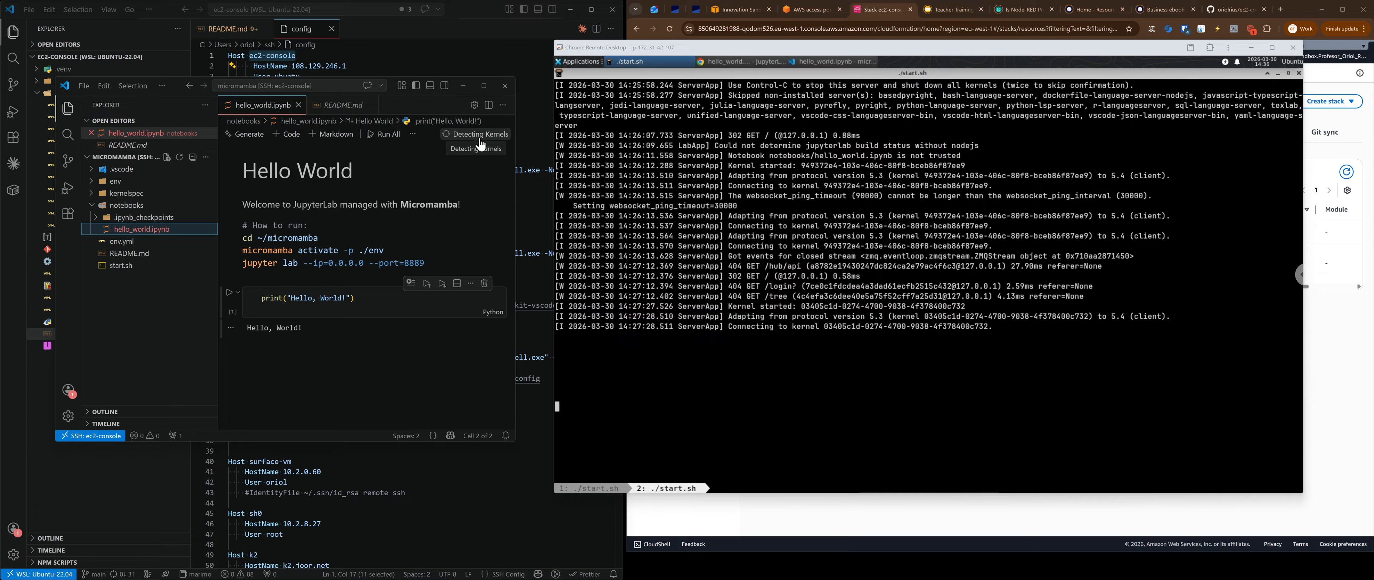
Step: Point the notebook's kernel at the existing Jupyter server at 108.129.246.1:8889
click(480, 139)
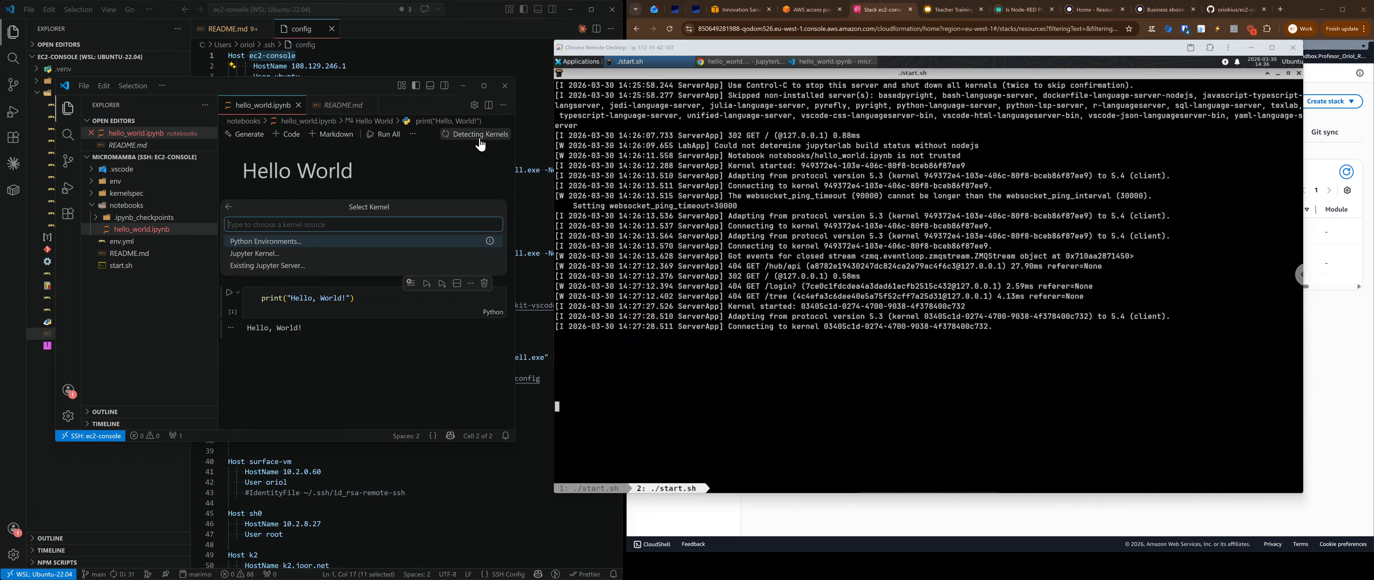
click(272, 266)
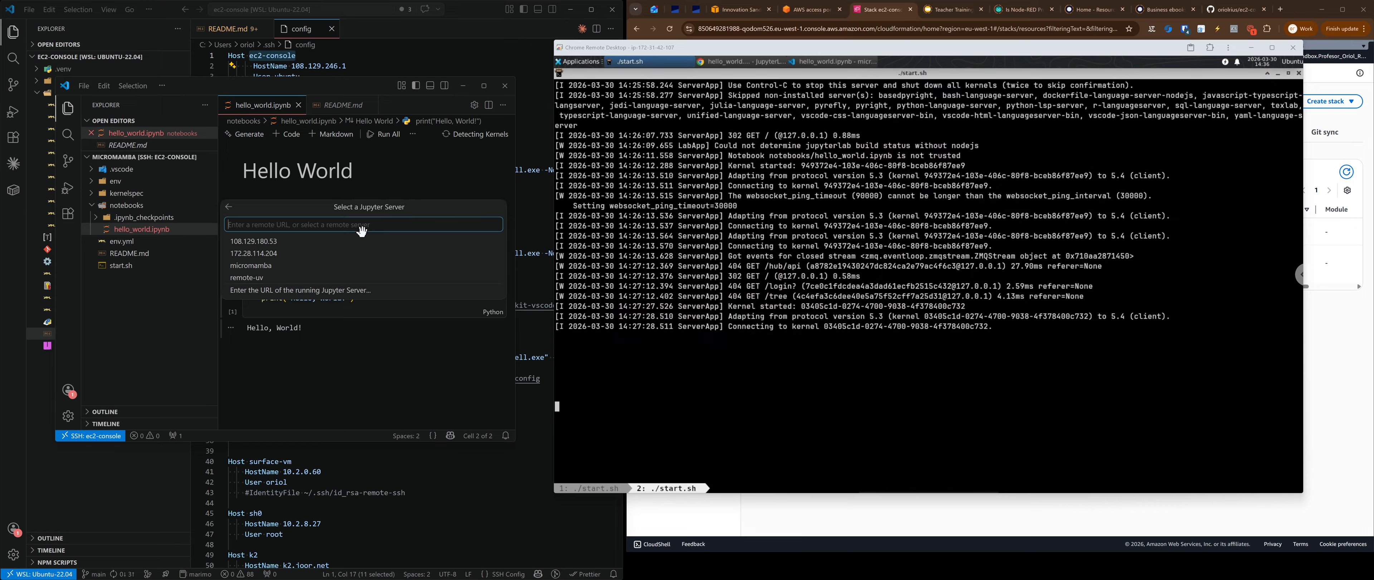
click(336, 291)
text(httpÑ)
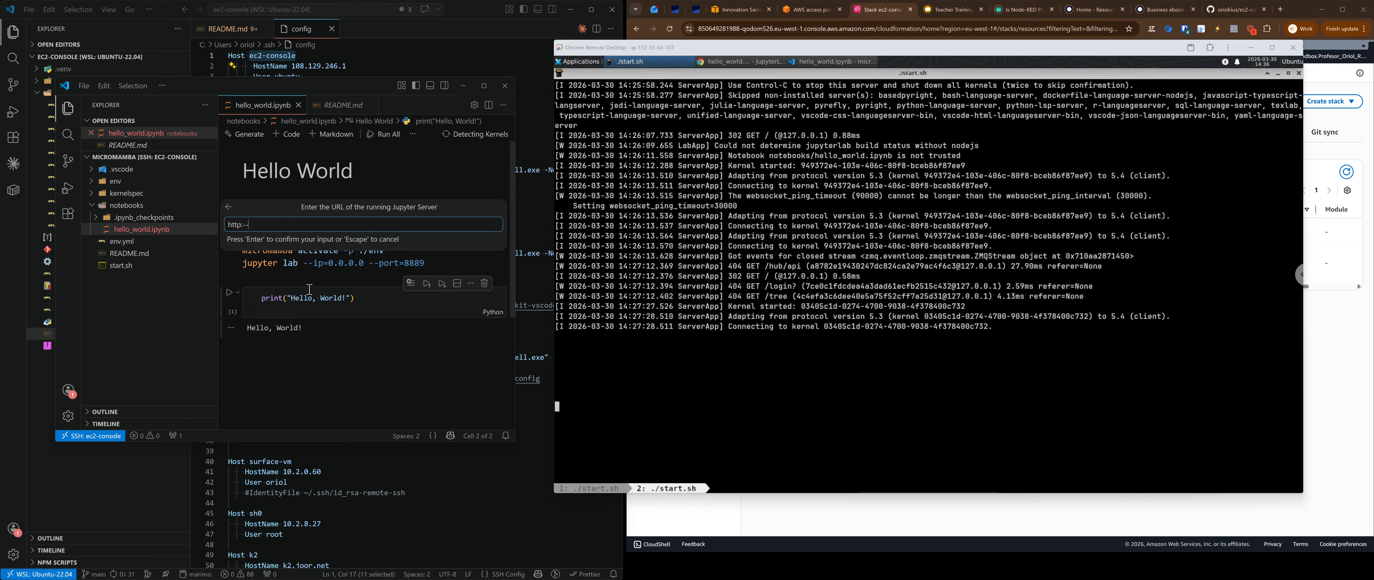
key(super+v)
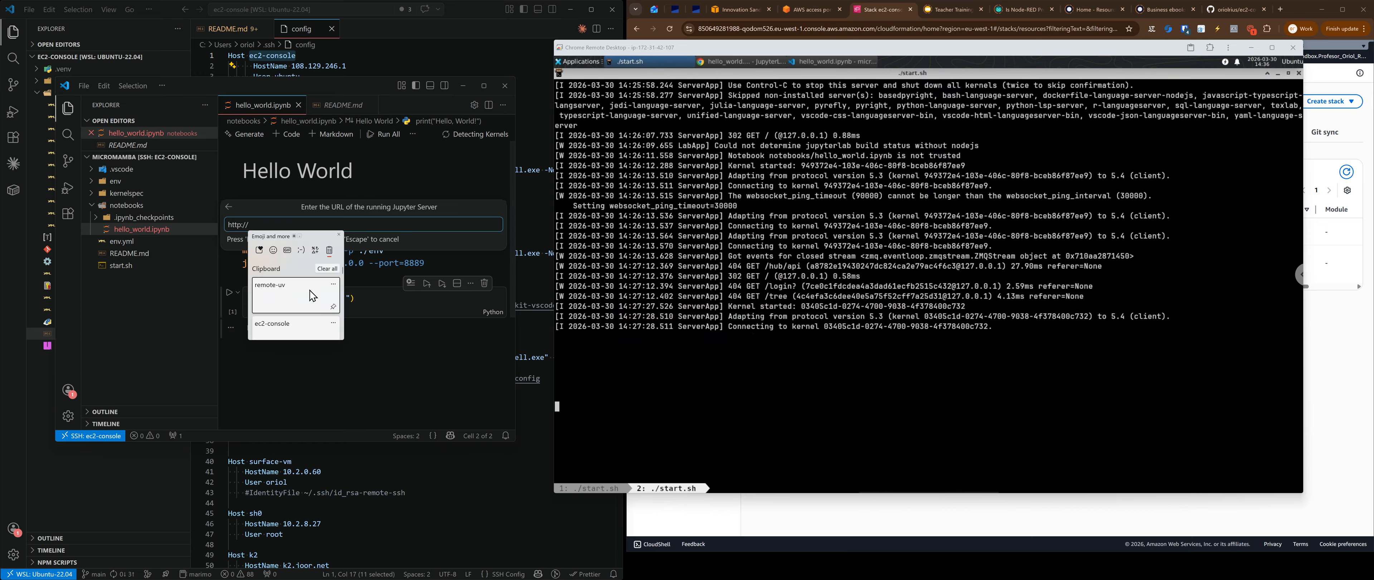
click(313, 295)
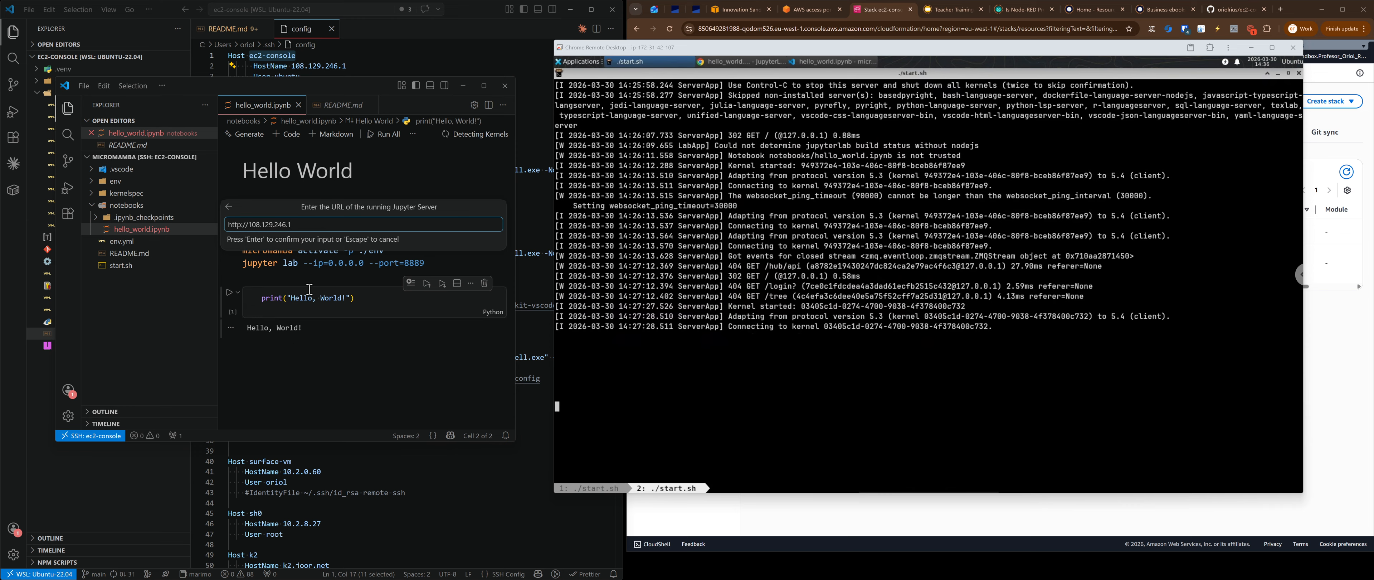
text(:8889/ab)
key(Return)
Step: Name the server remote-micromamba, select Python 3 (ipykernel), and run the Hello World cell
key(Return)
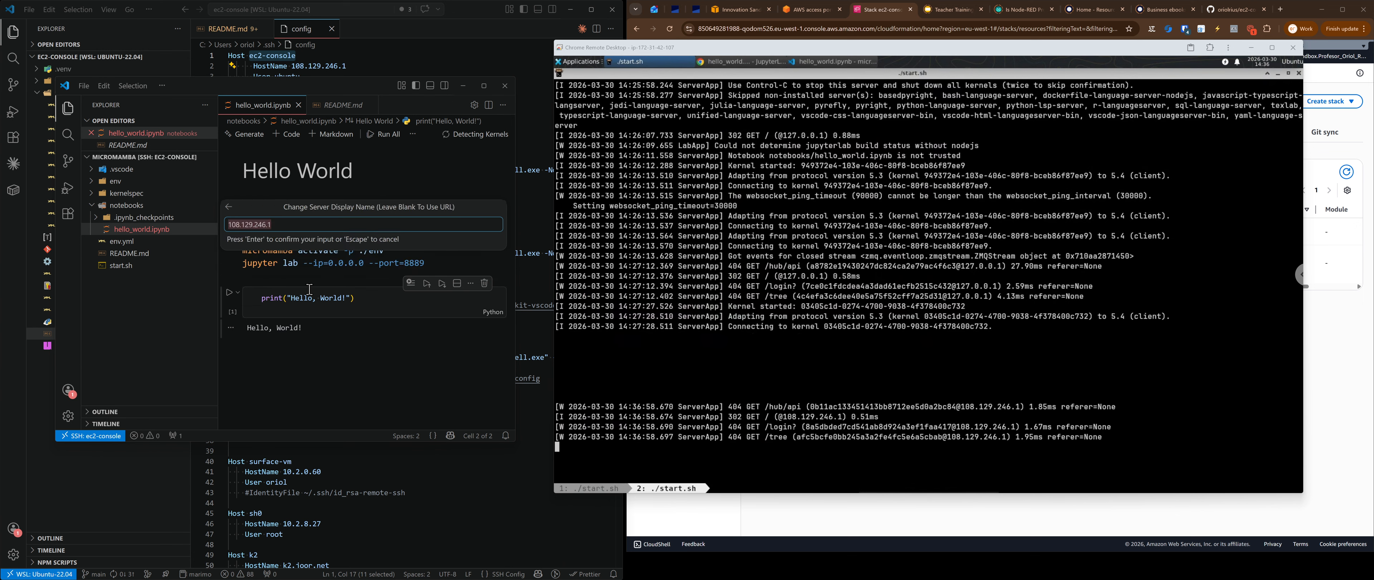
text(remote-micromamba)
key(Return)
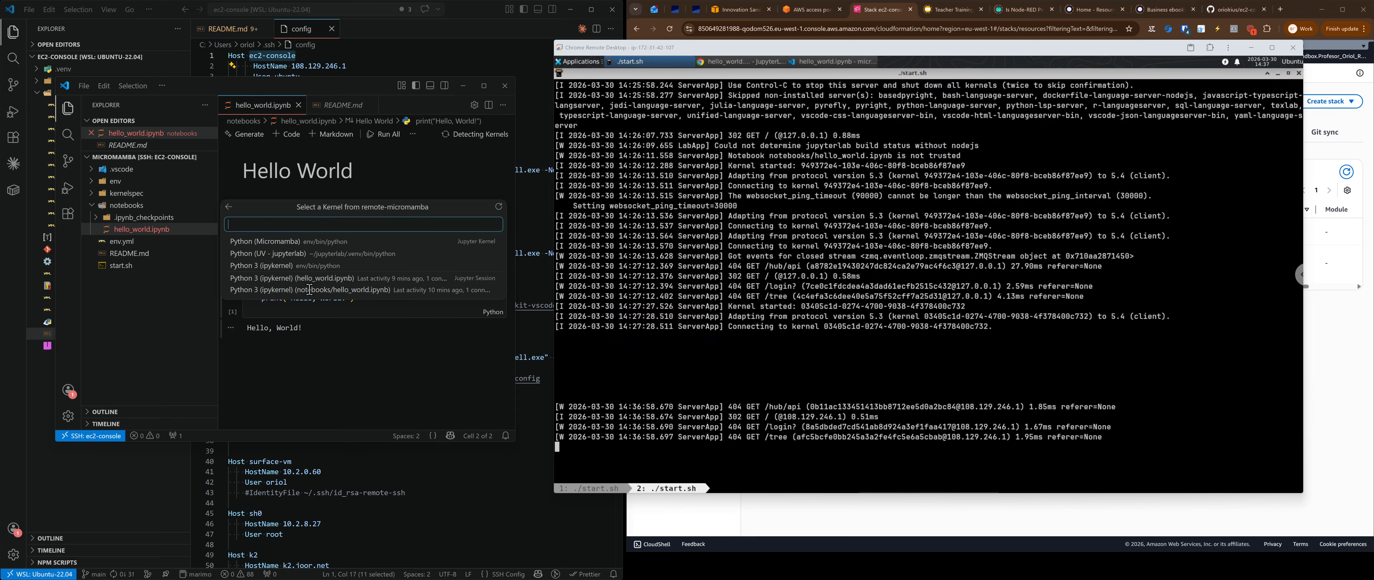
click(255, 268)
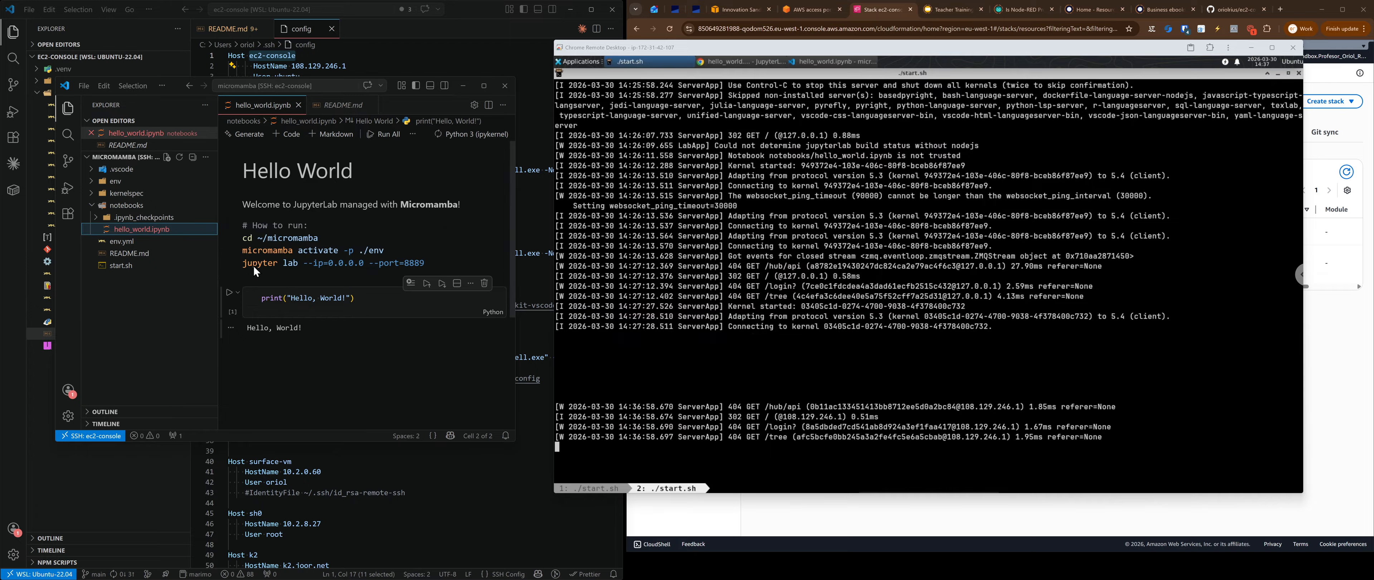
click(335, 303)
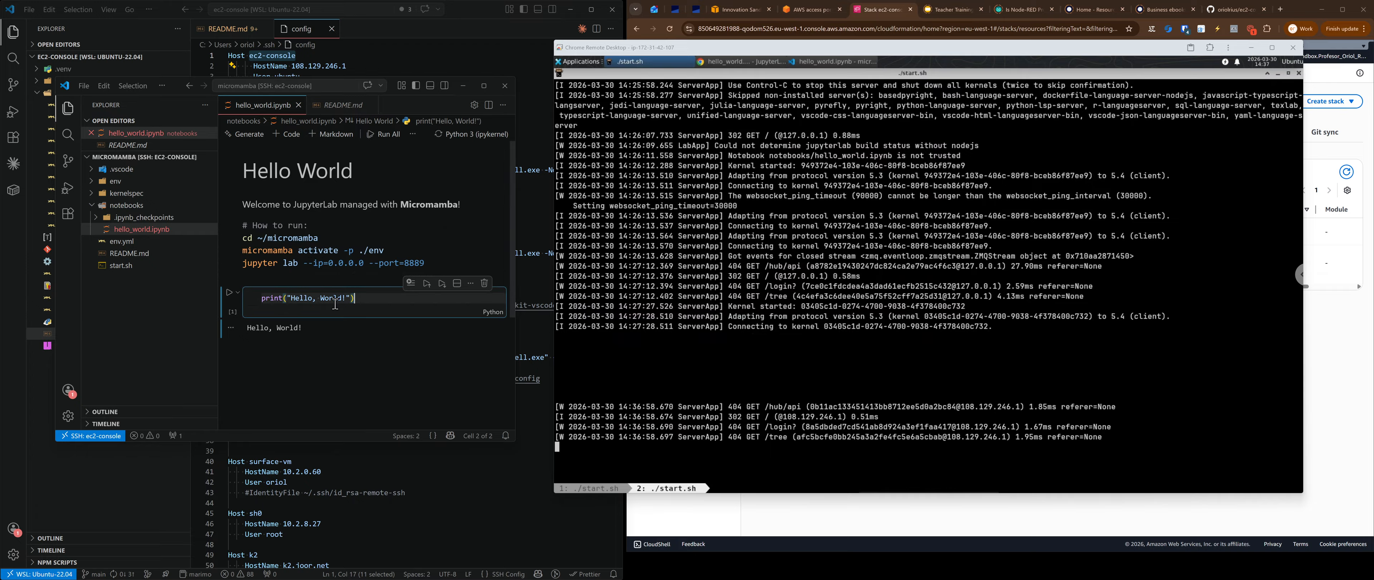
key(ctrl+Return)
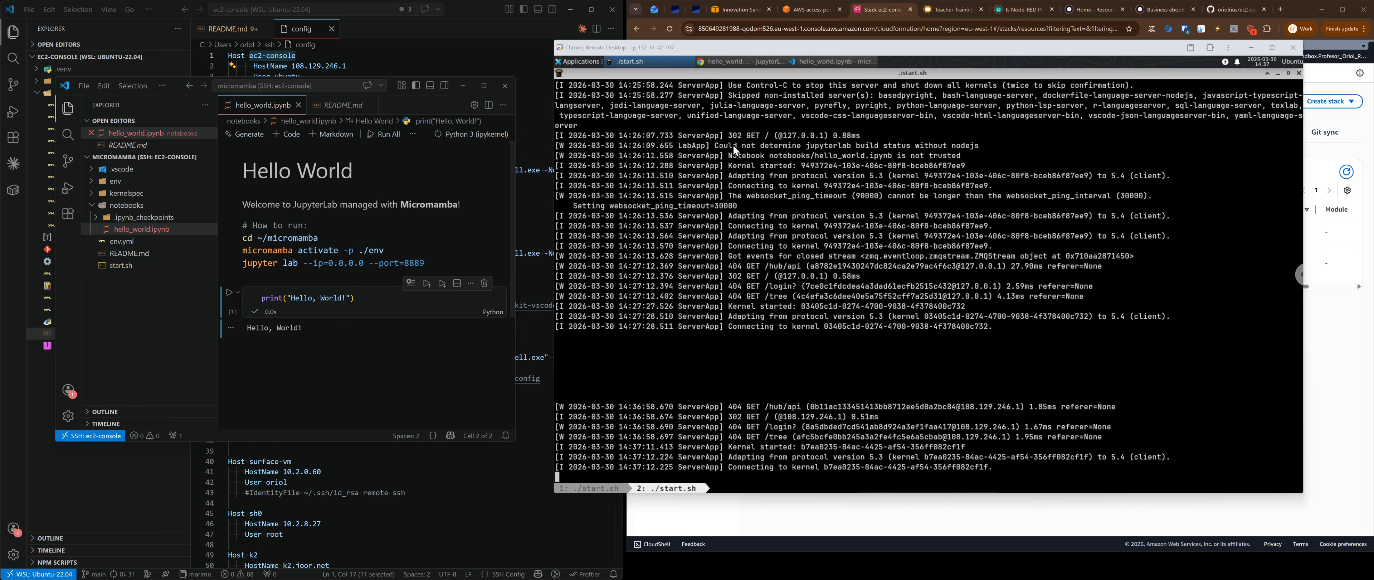
Step: Bring the remote JupyterLab window forward and widen it over the server terminal
click(740, 64)
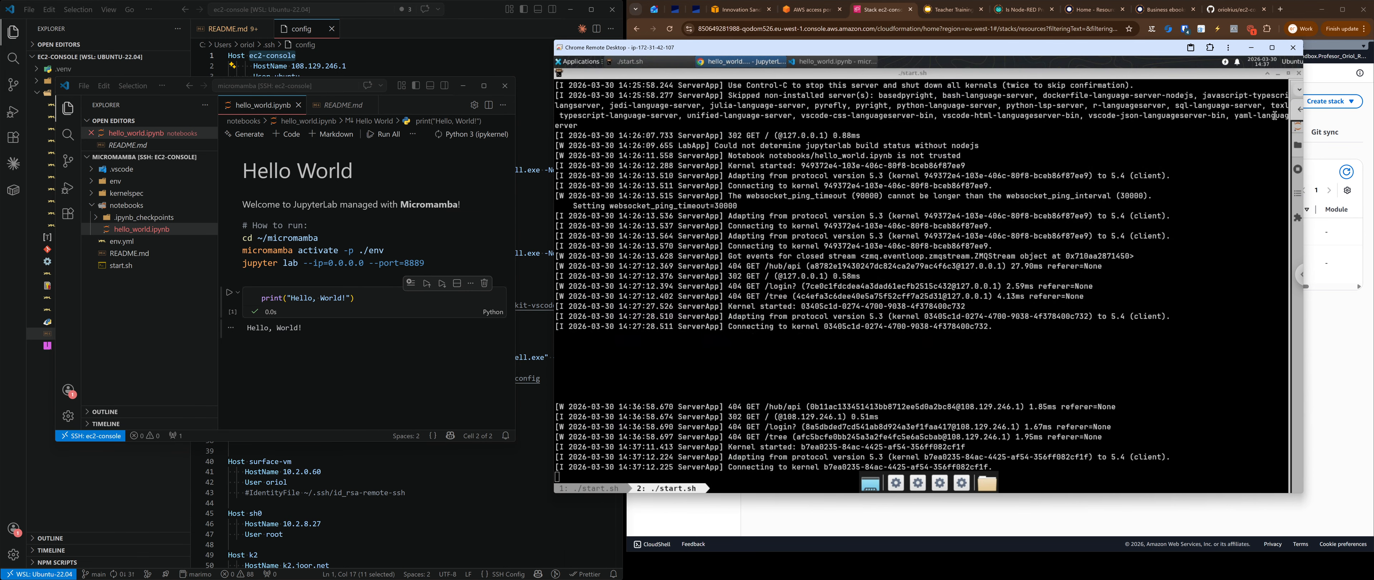
drag(1292, 116, 830, 138)
Step: Search the web for 'install claude code' and open the Claude Code Quickstart docs
double_click(1145, 76)
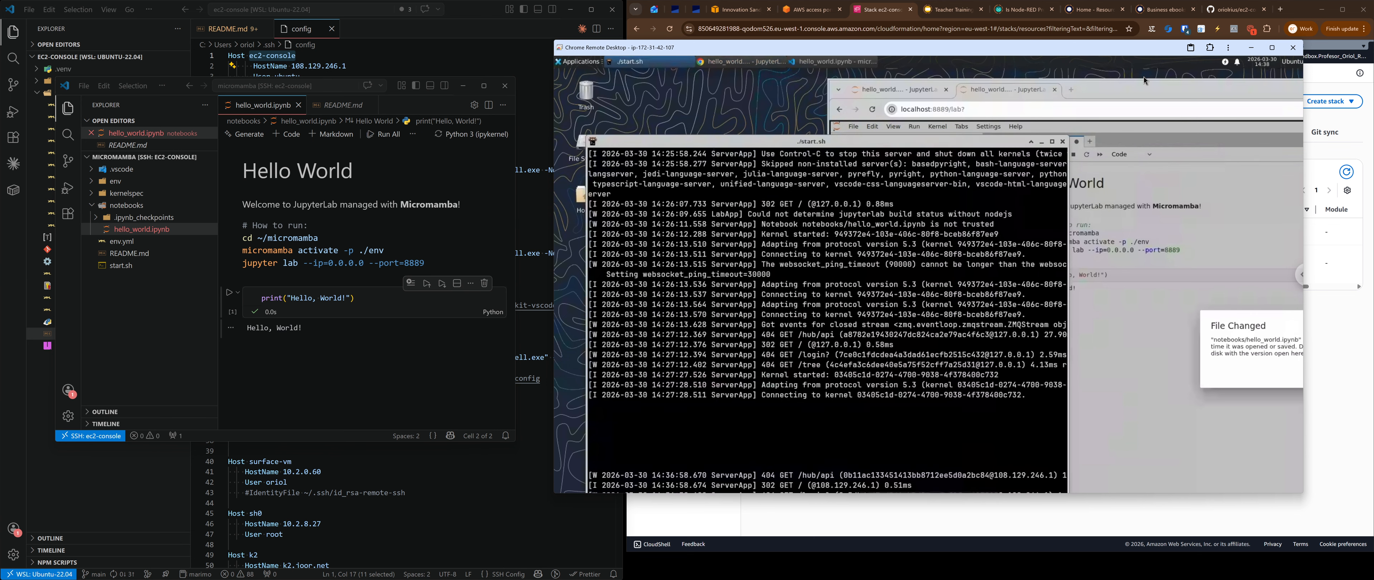
double_click(1169, 90)
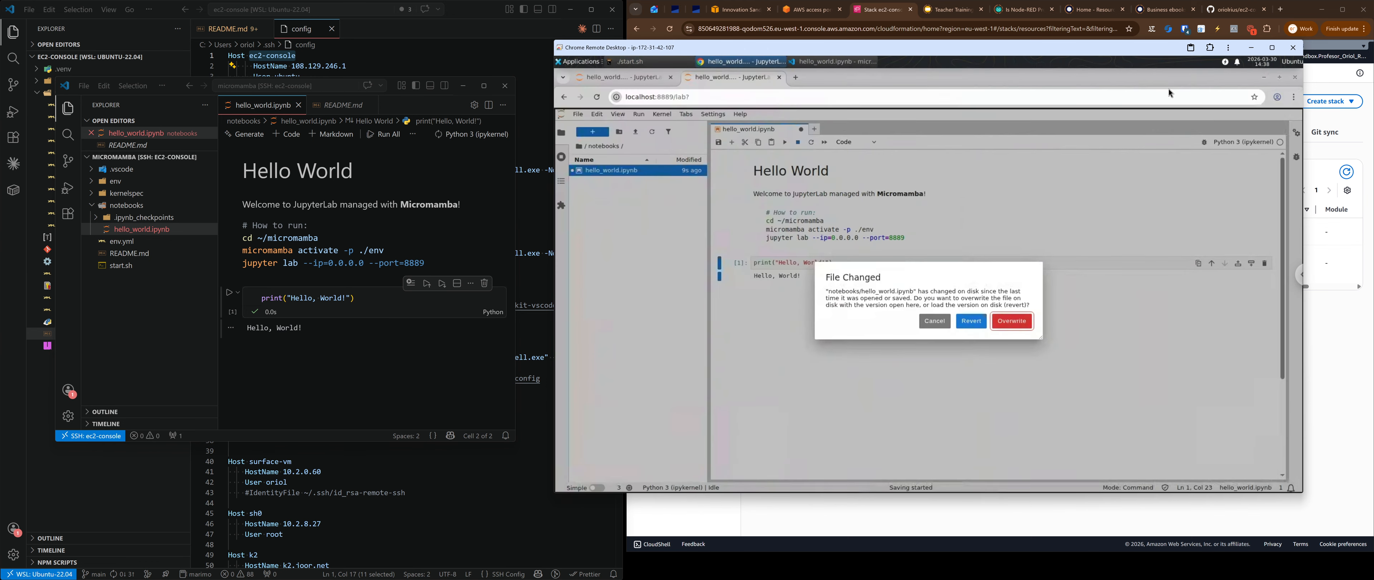
click(796, 78)
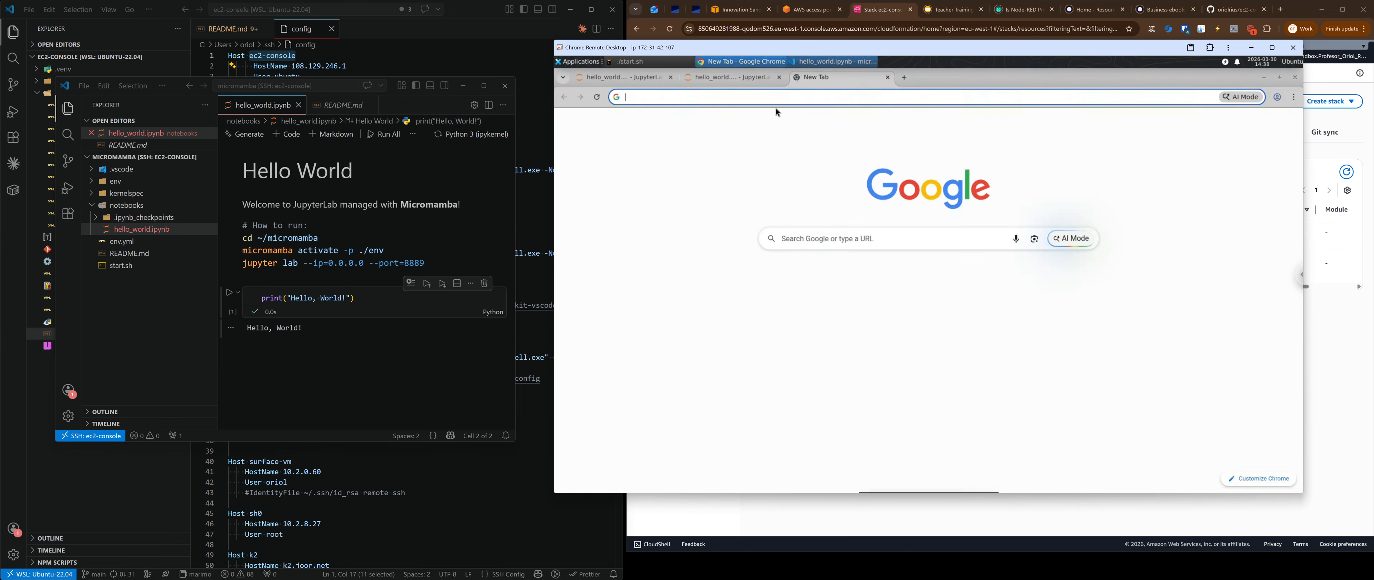
text(insta)
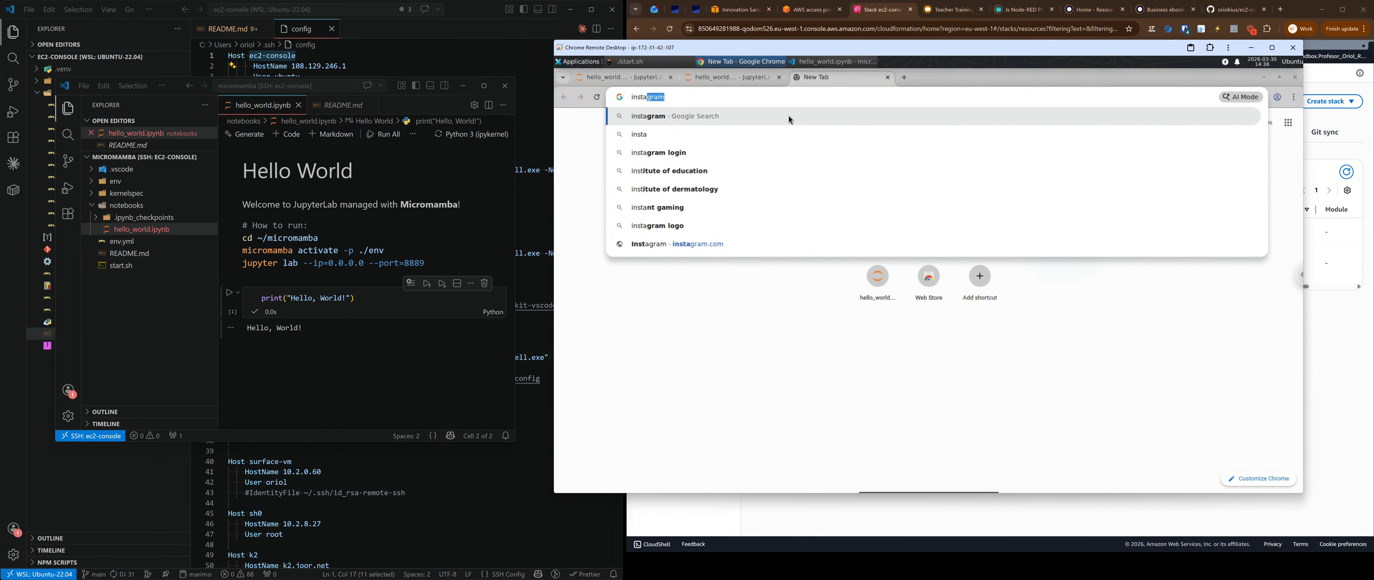
text(ll claude code)
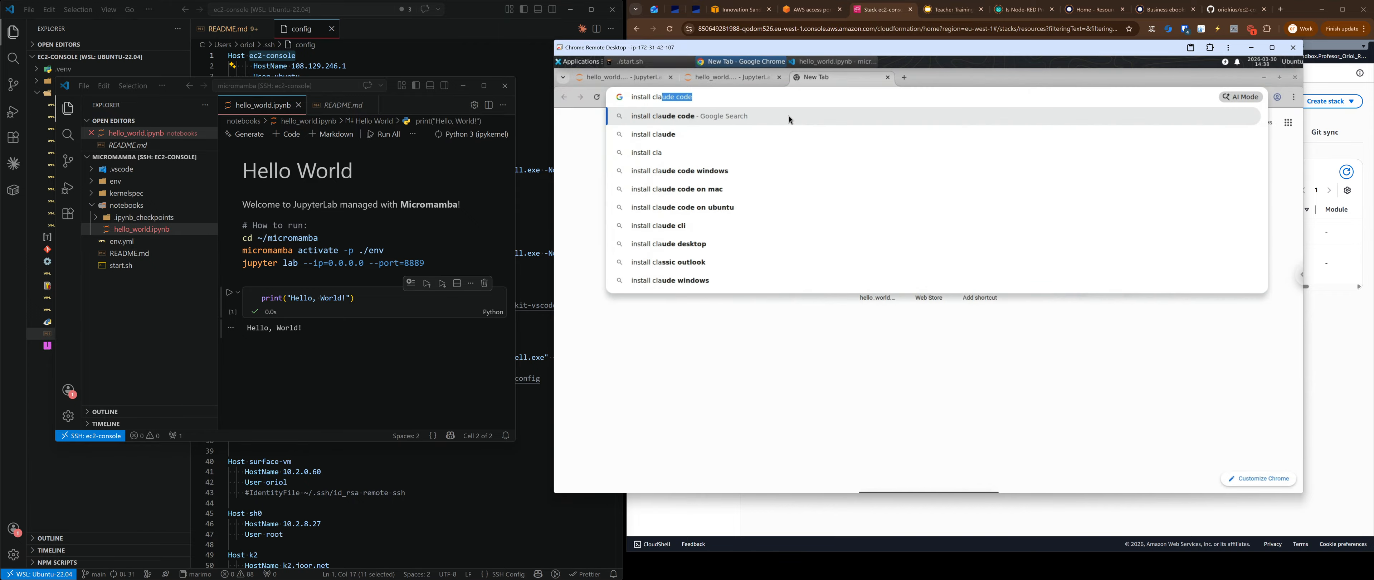
key(Return)
click(728, 211)
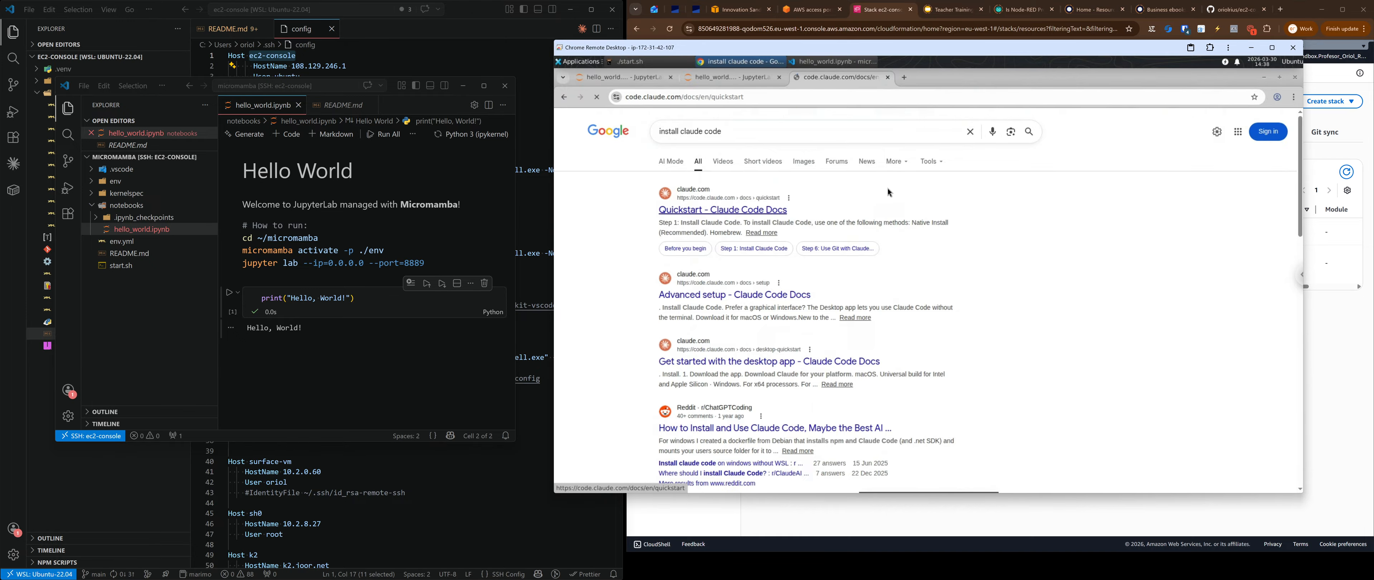
Step: Copy the Quickstart's curl install command, then bring back the maximized start.sh terminal
scroll(787, 262, down, 4)
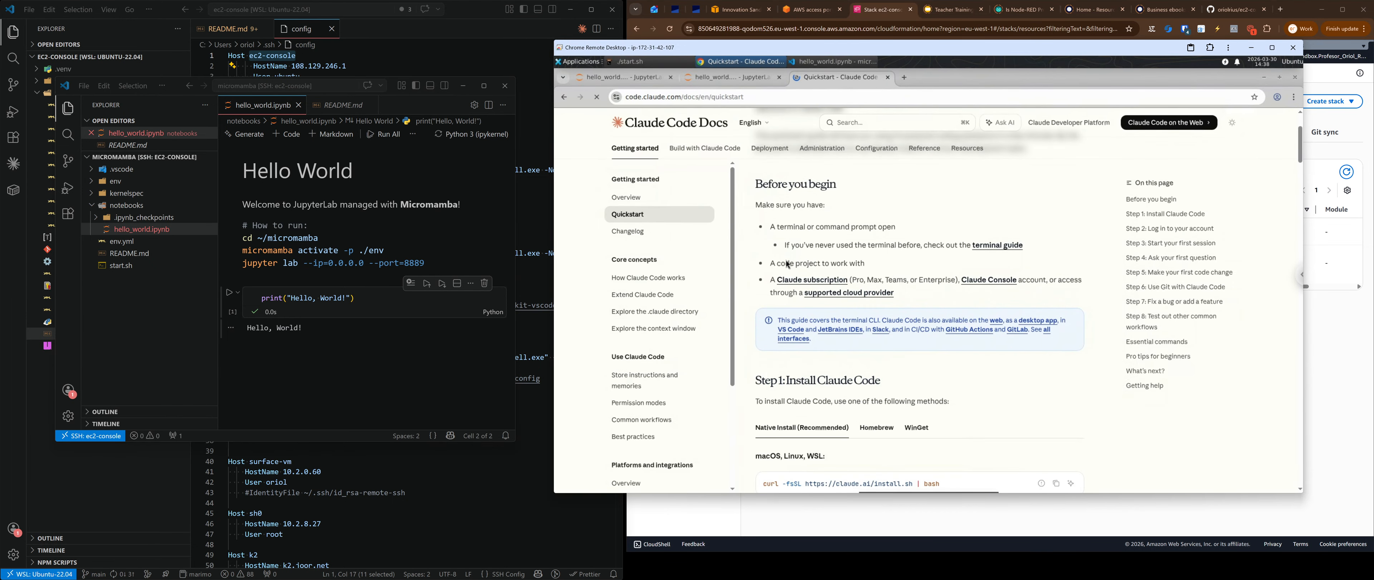
scroll(789, 327, down, 2)
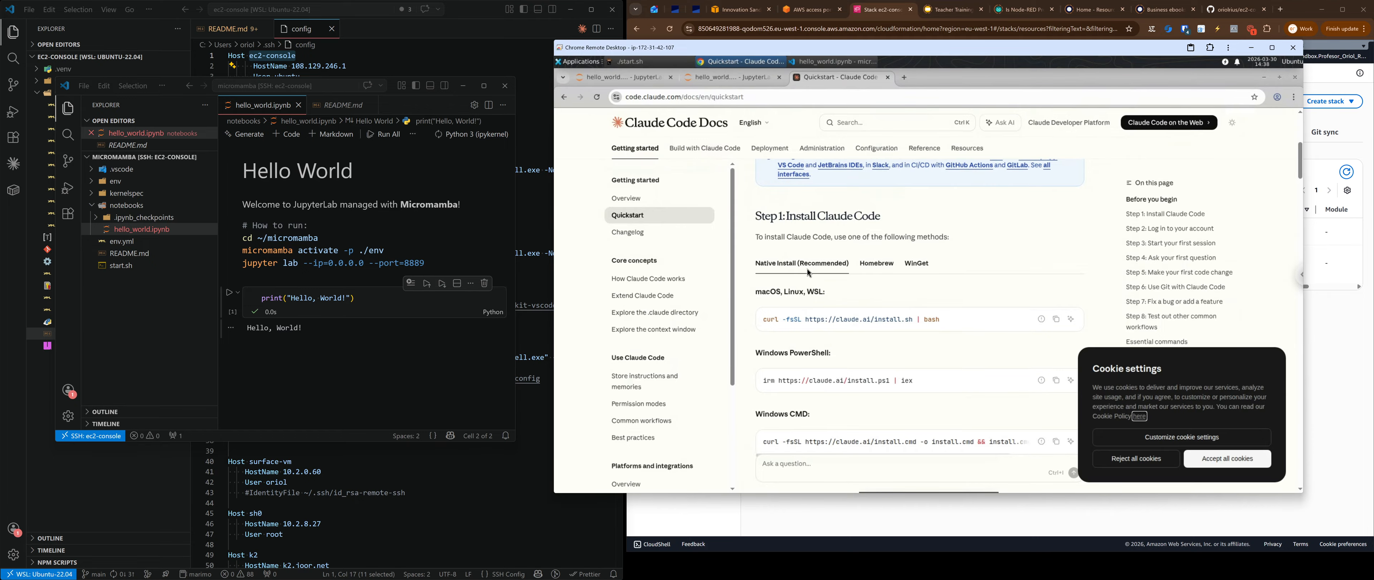
click(1056, 319)
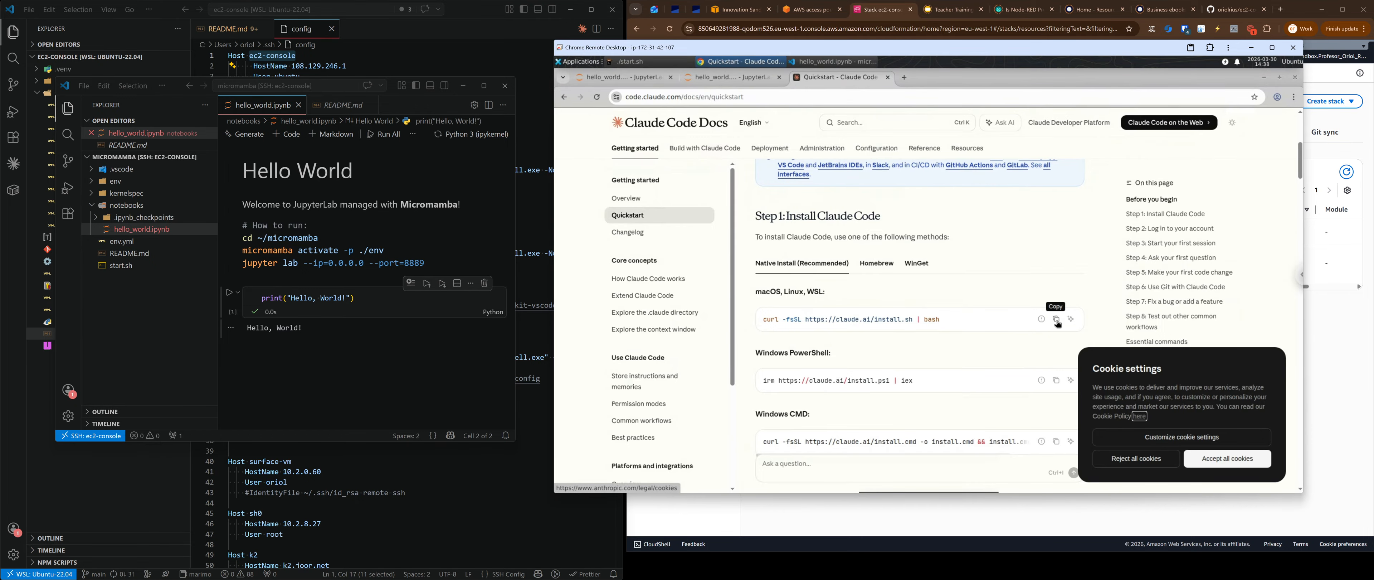
click(632, 62)
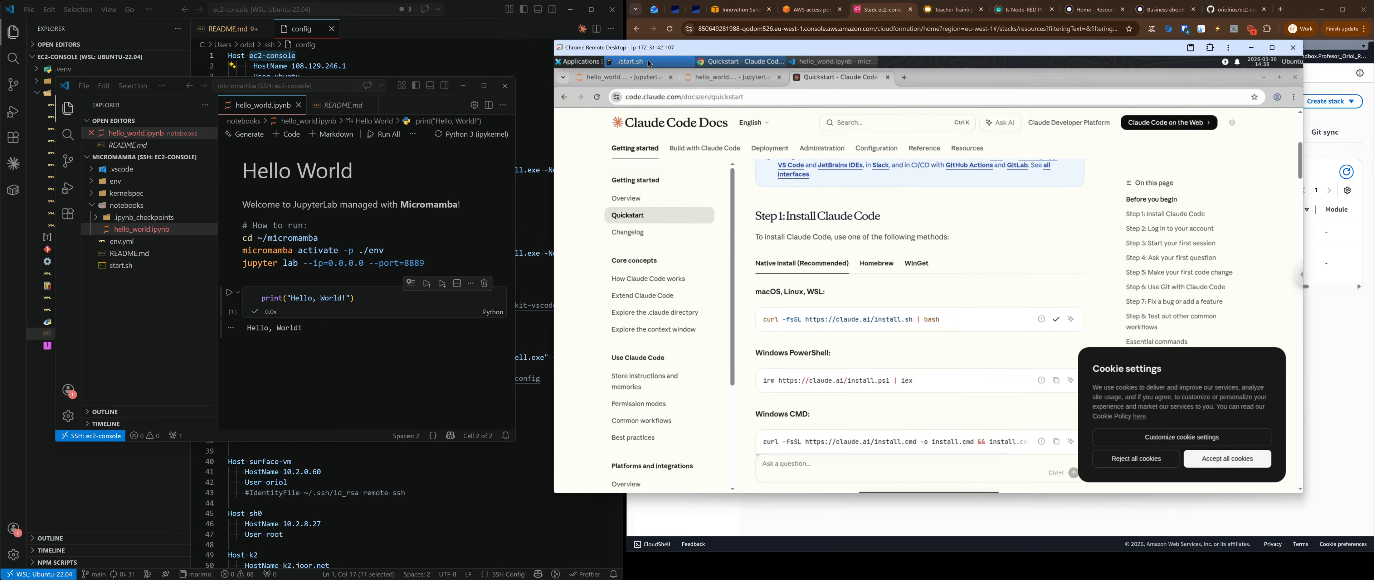
double_click(755, 142)
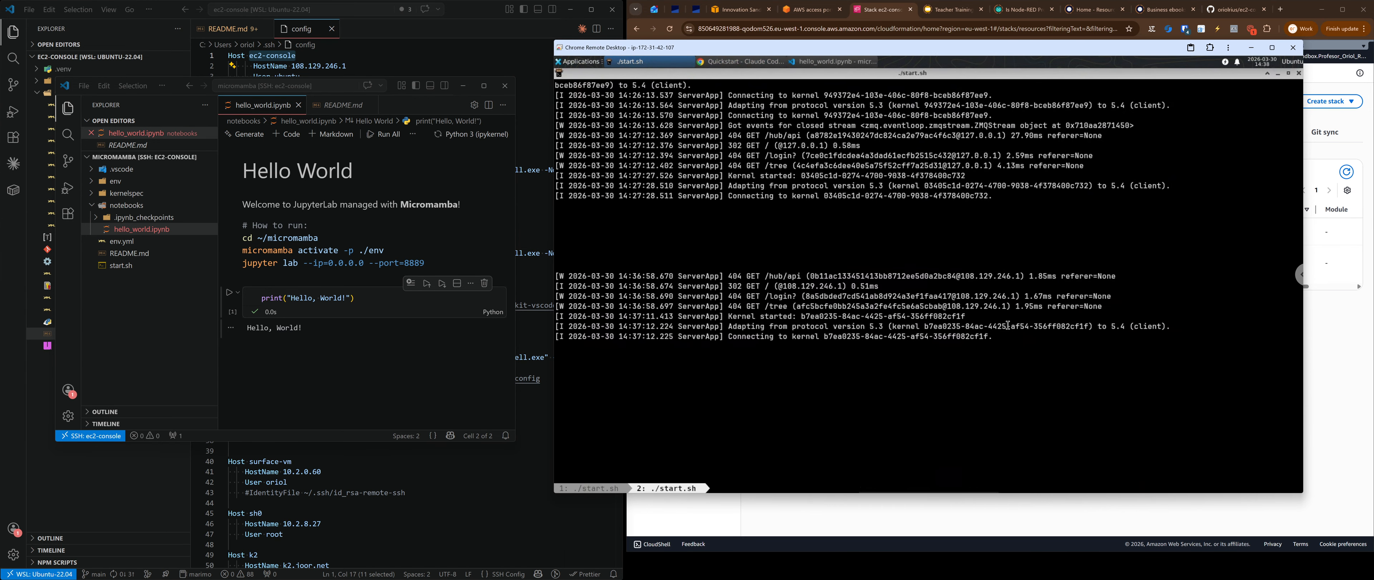
Step: Run the pasted curl install command for Claude Code in a new tmux window
key(ctrl+b)
key(c)
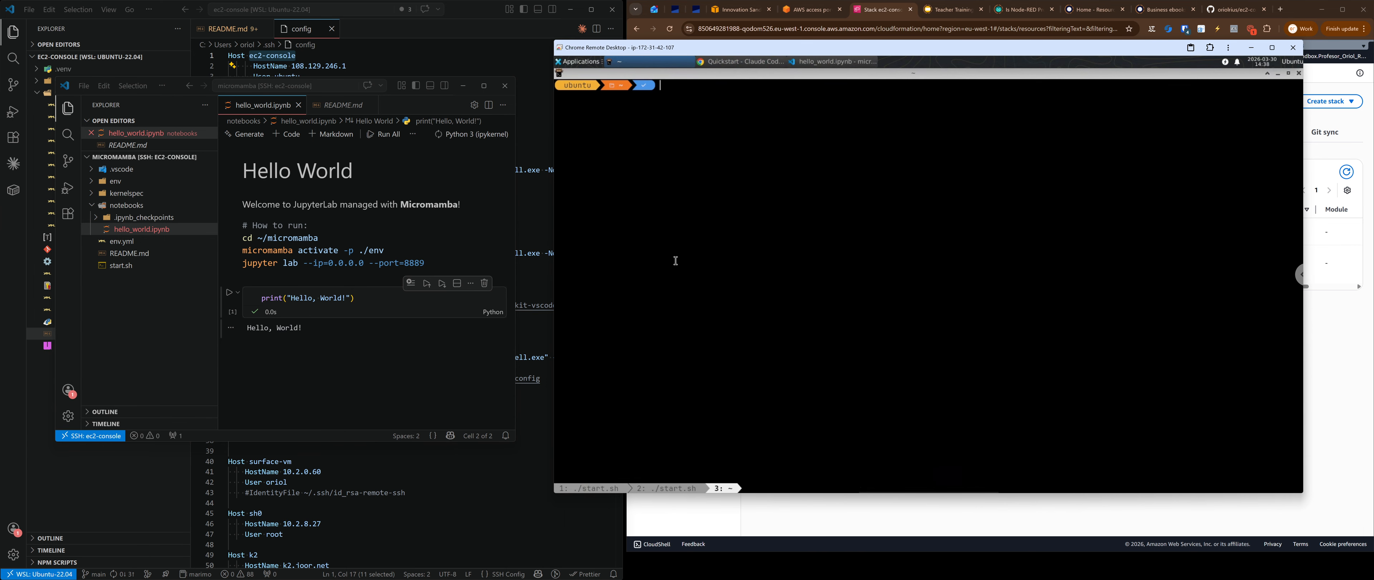
key(ctrl+shift+v)
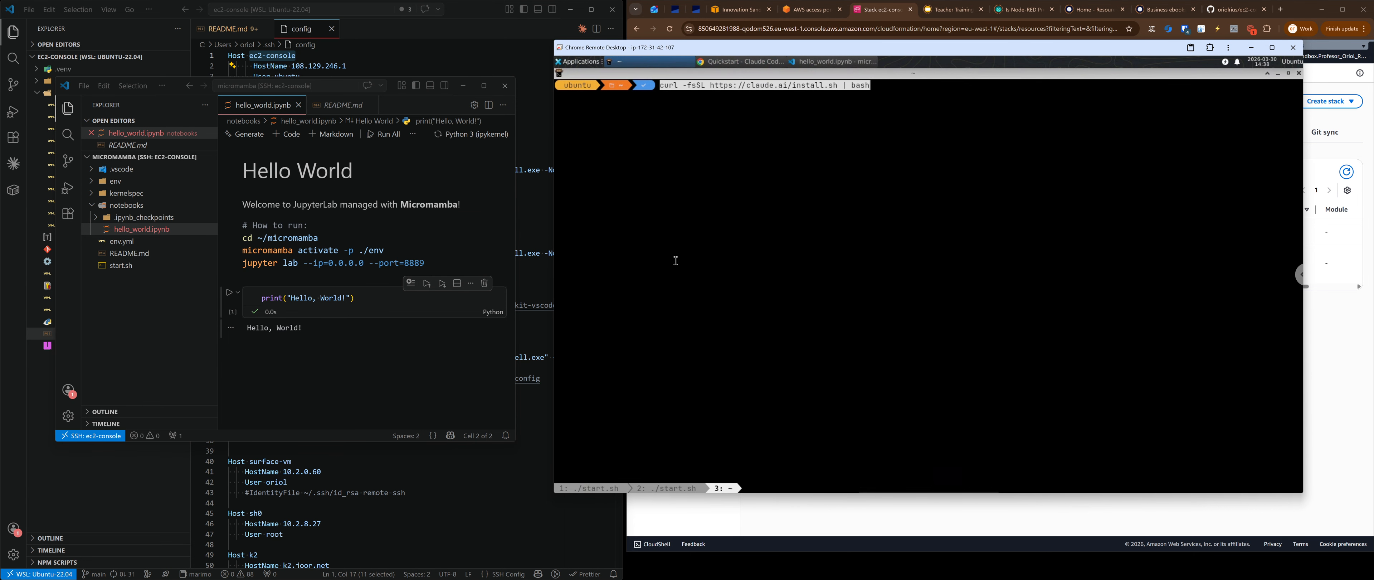
key(Return)
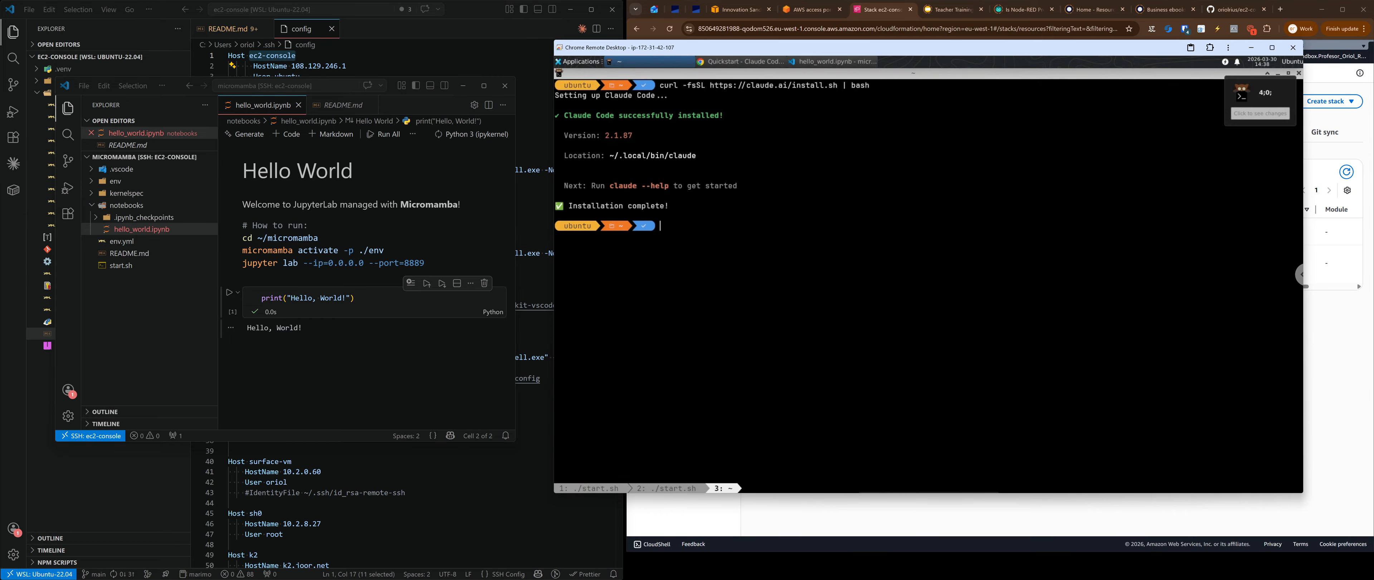
Step: Launch claude and accept the Dark mode text style
text(claude)
key(Return)
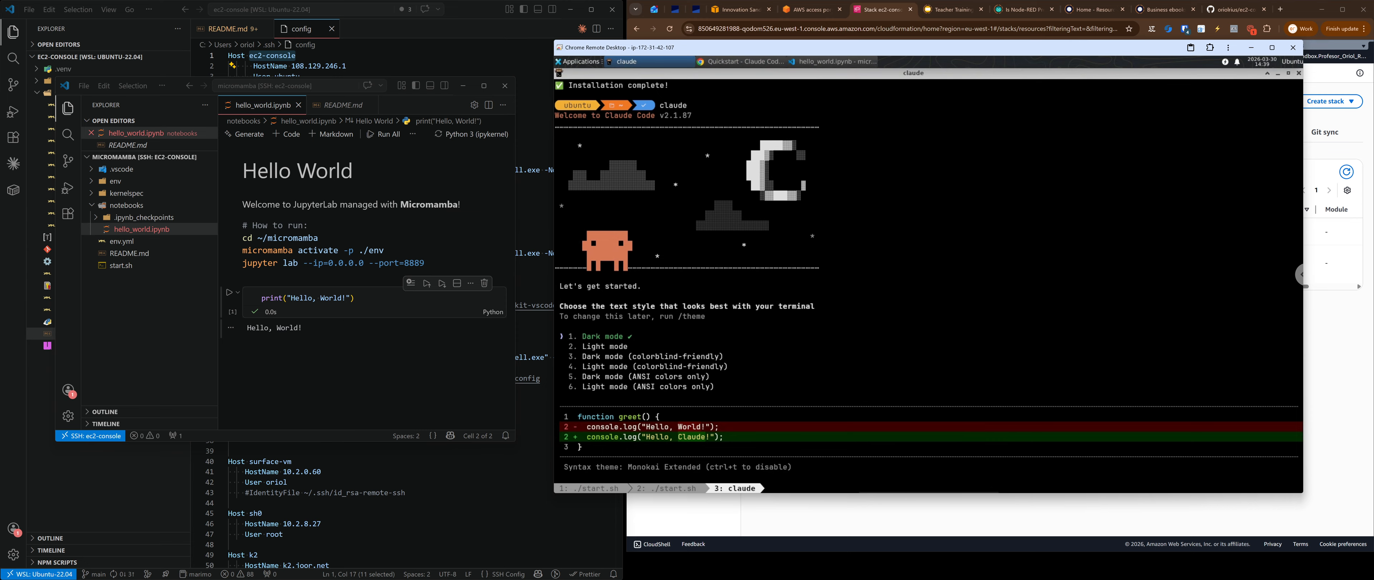
key(Return)
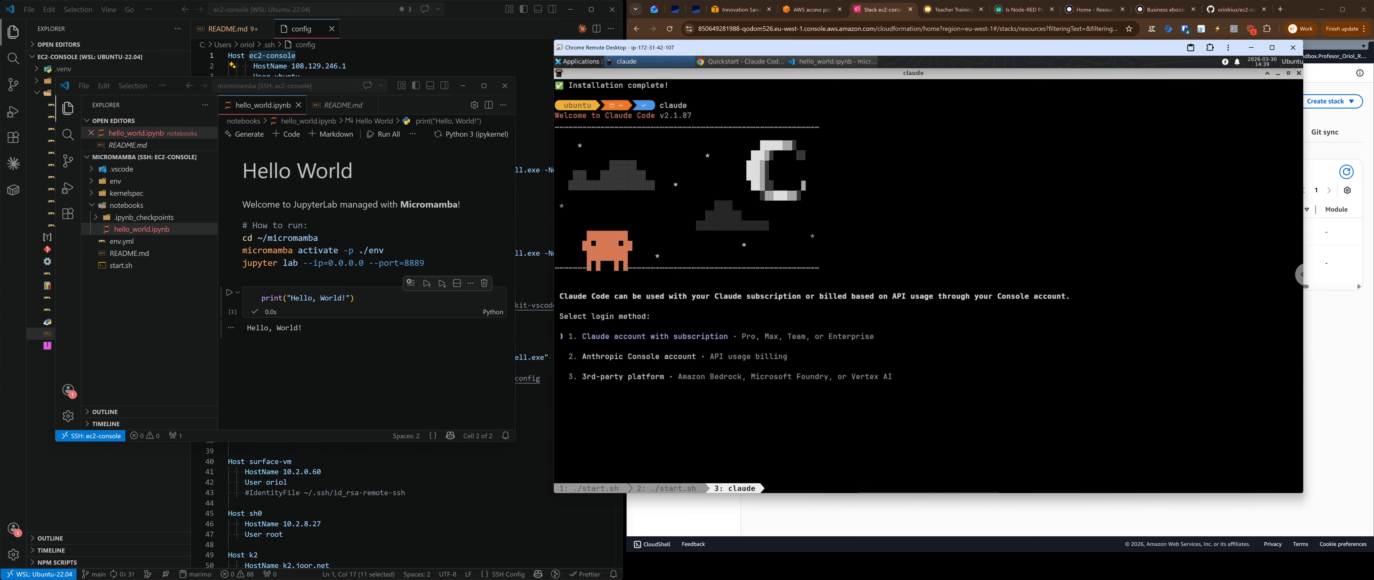
Step: Follow the CloudFormation stack's instance link, allowing the popup, to the ec2-console instance summary
click(888, 9)
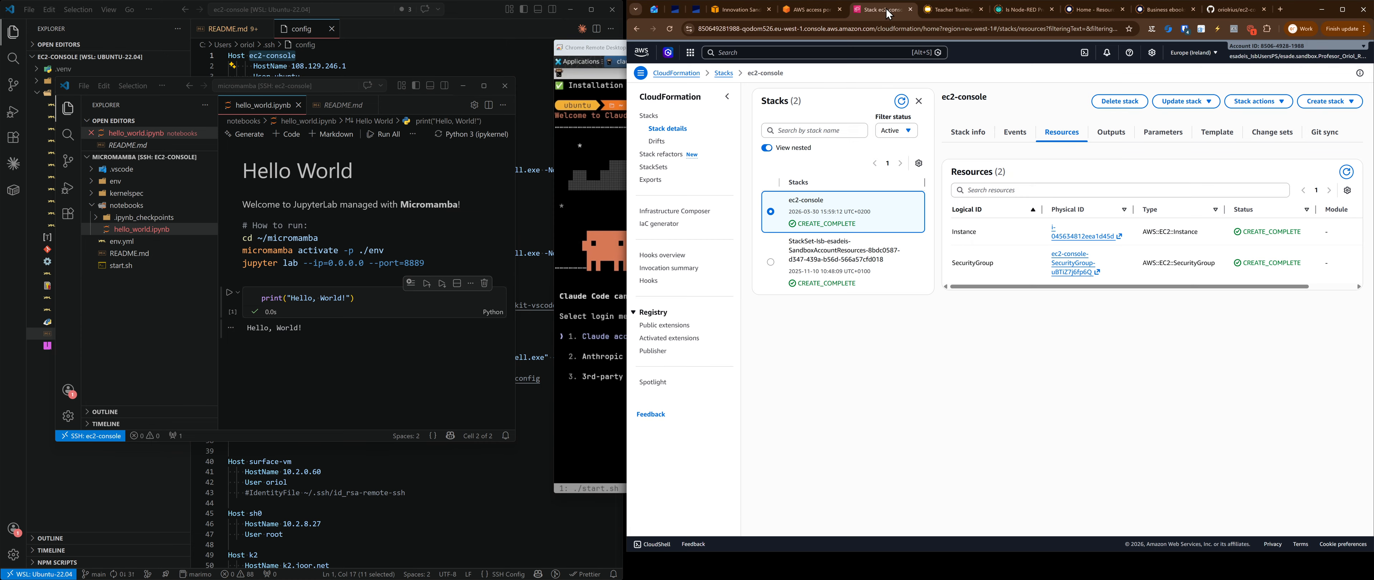
click(1093, 238)
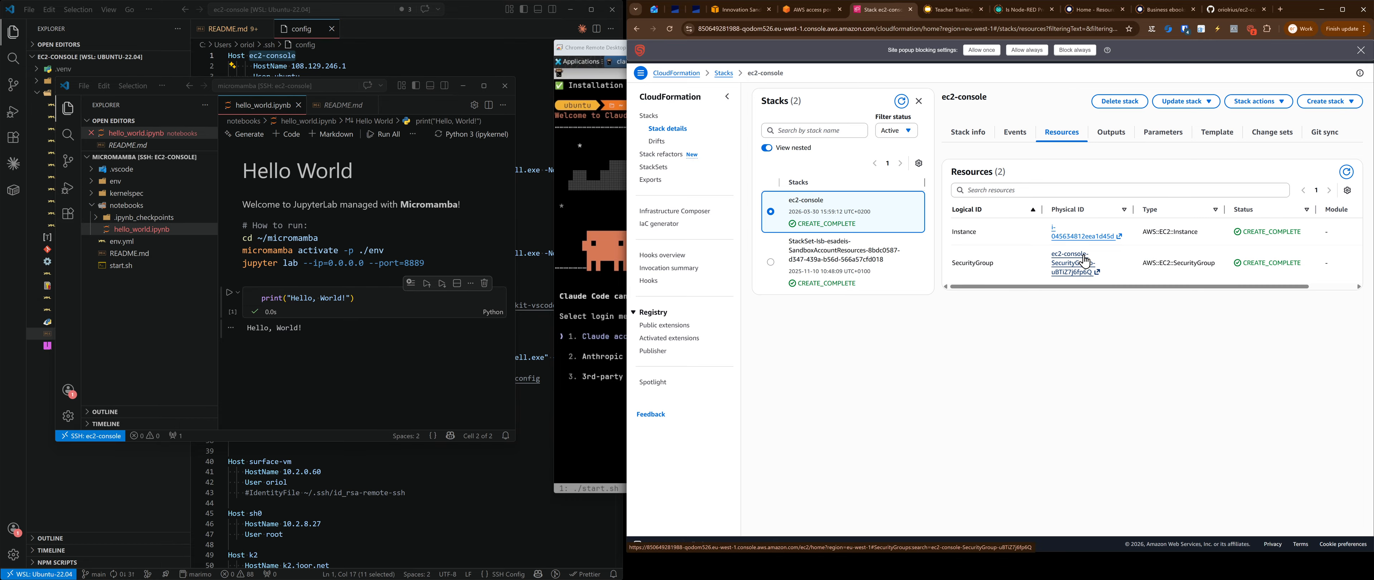
click(982, 51)
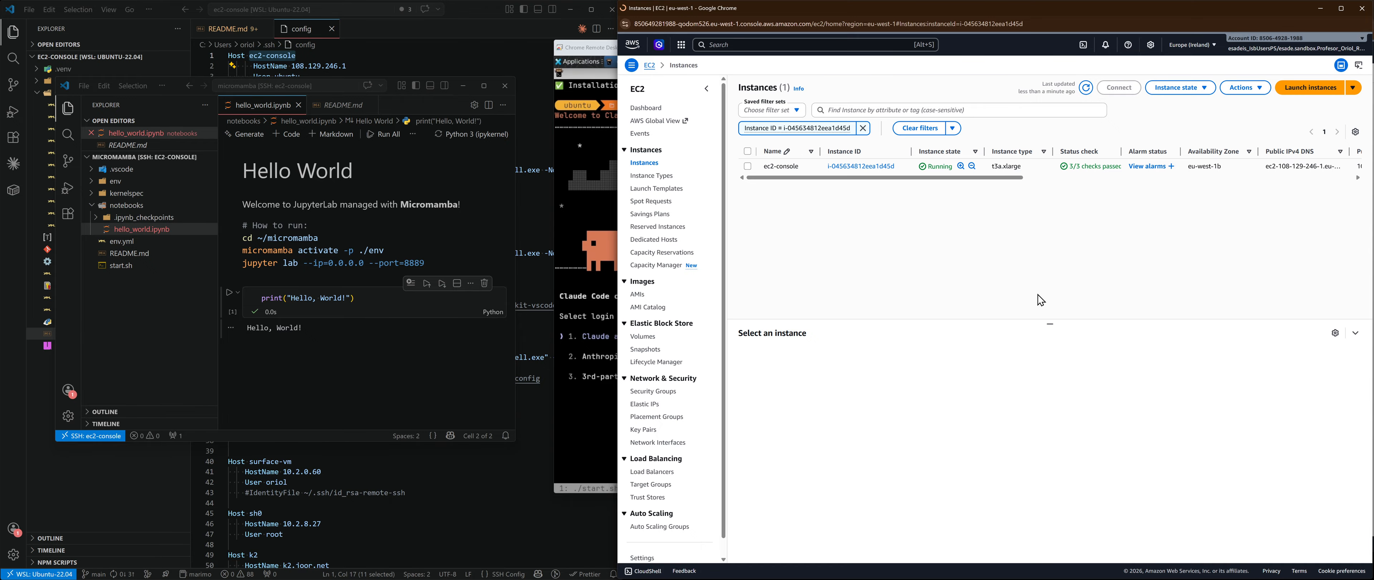
click(861, 166)
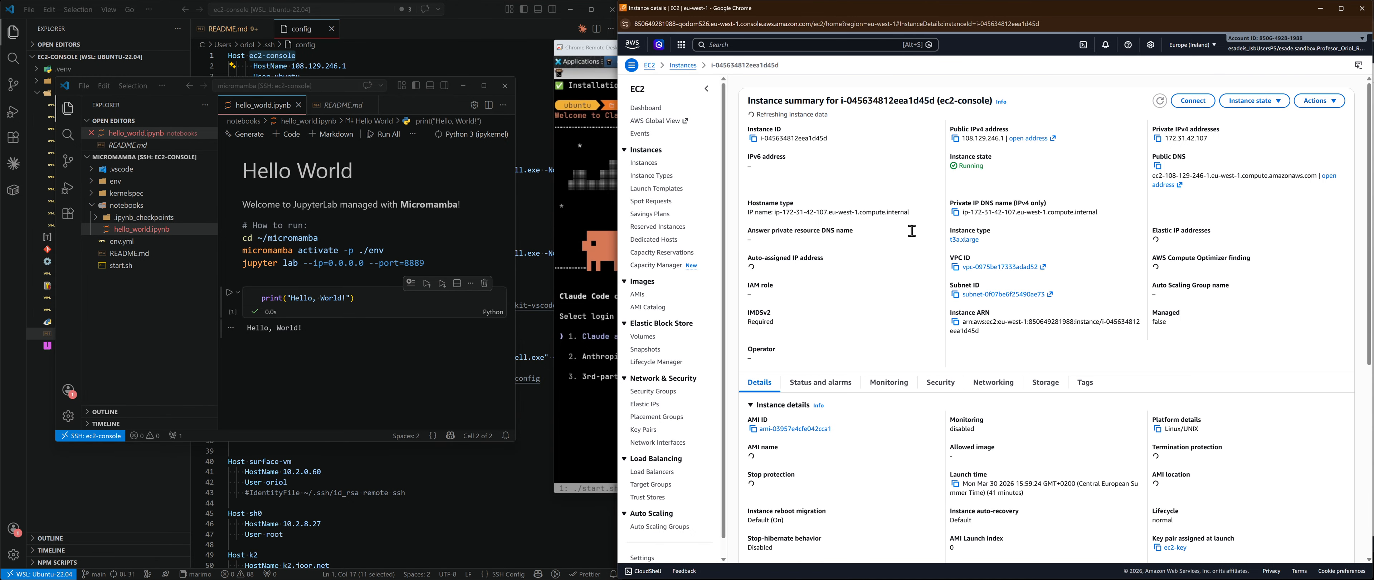